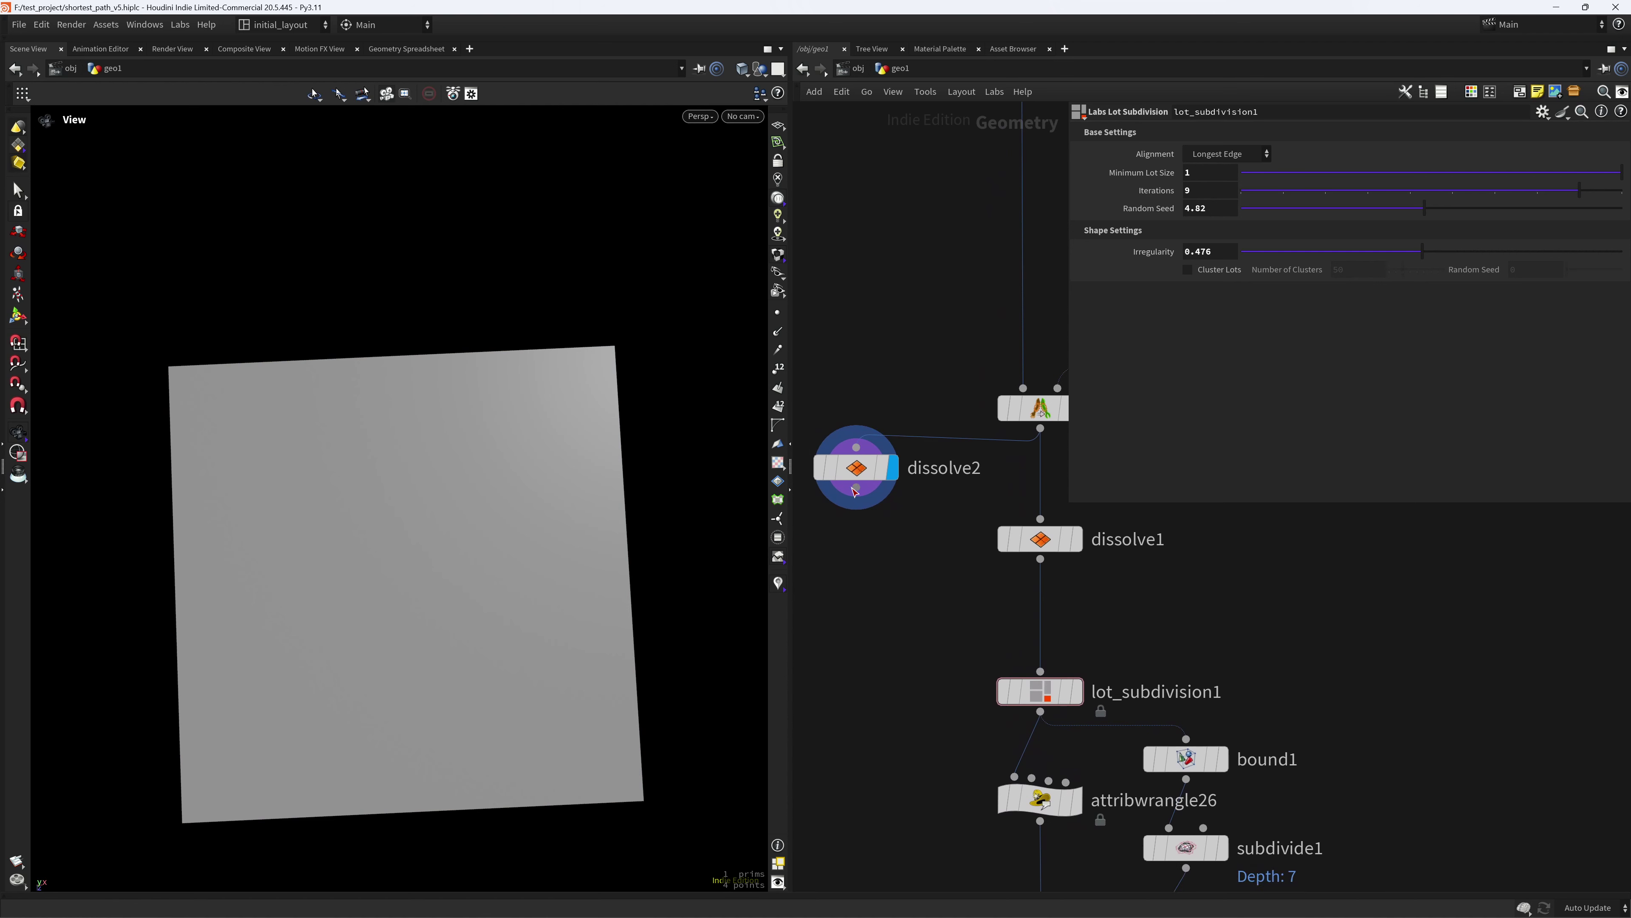
- Wire dissolve2 into lot_subdivision1 and display the result of attribwrangle26
left_click_drag(856, 487, 1040, 671)
left_click(1086, 760)
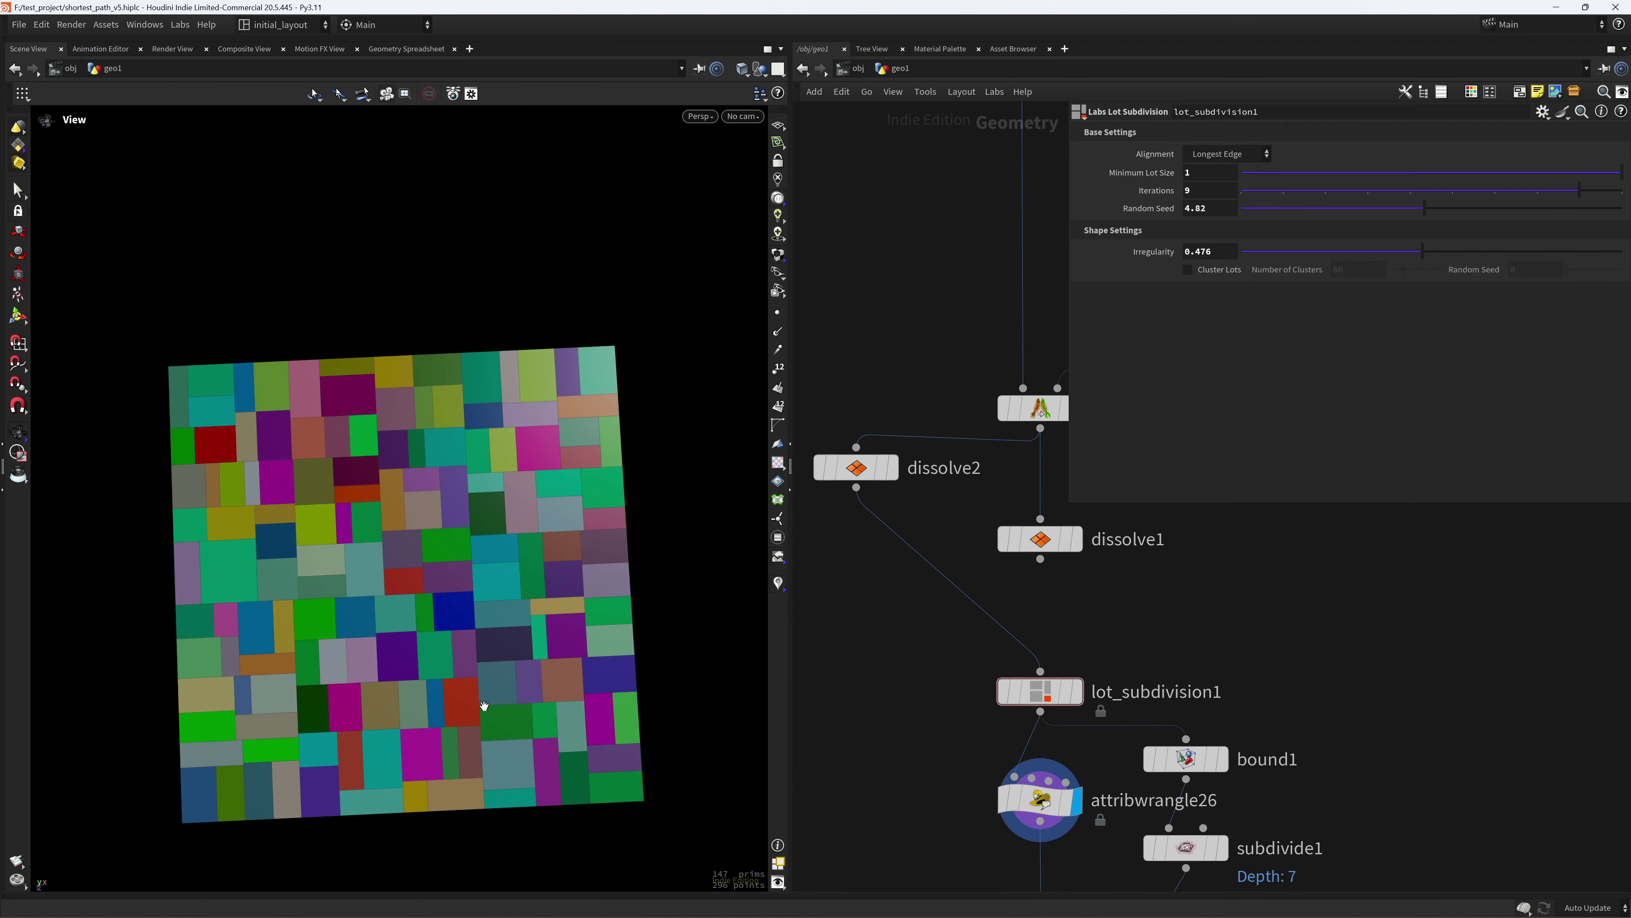
scroll(527, 604, "down", 1)
middle_click_drag(528, 604, 528, 590)
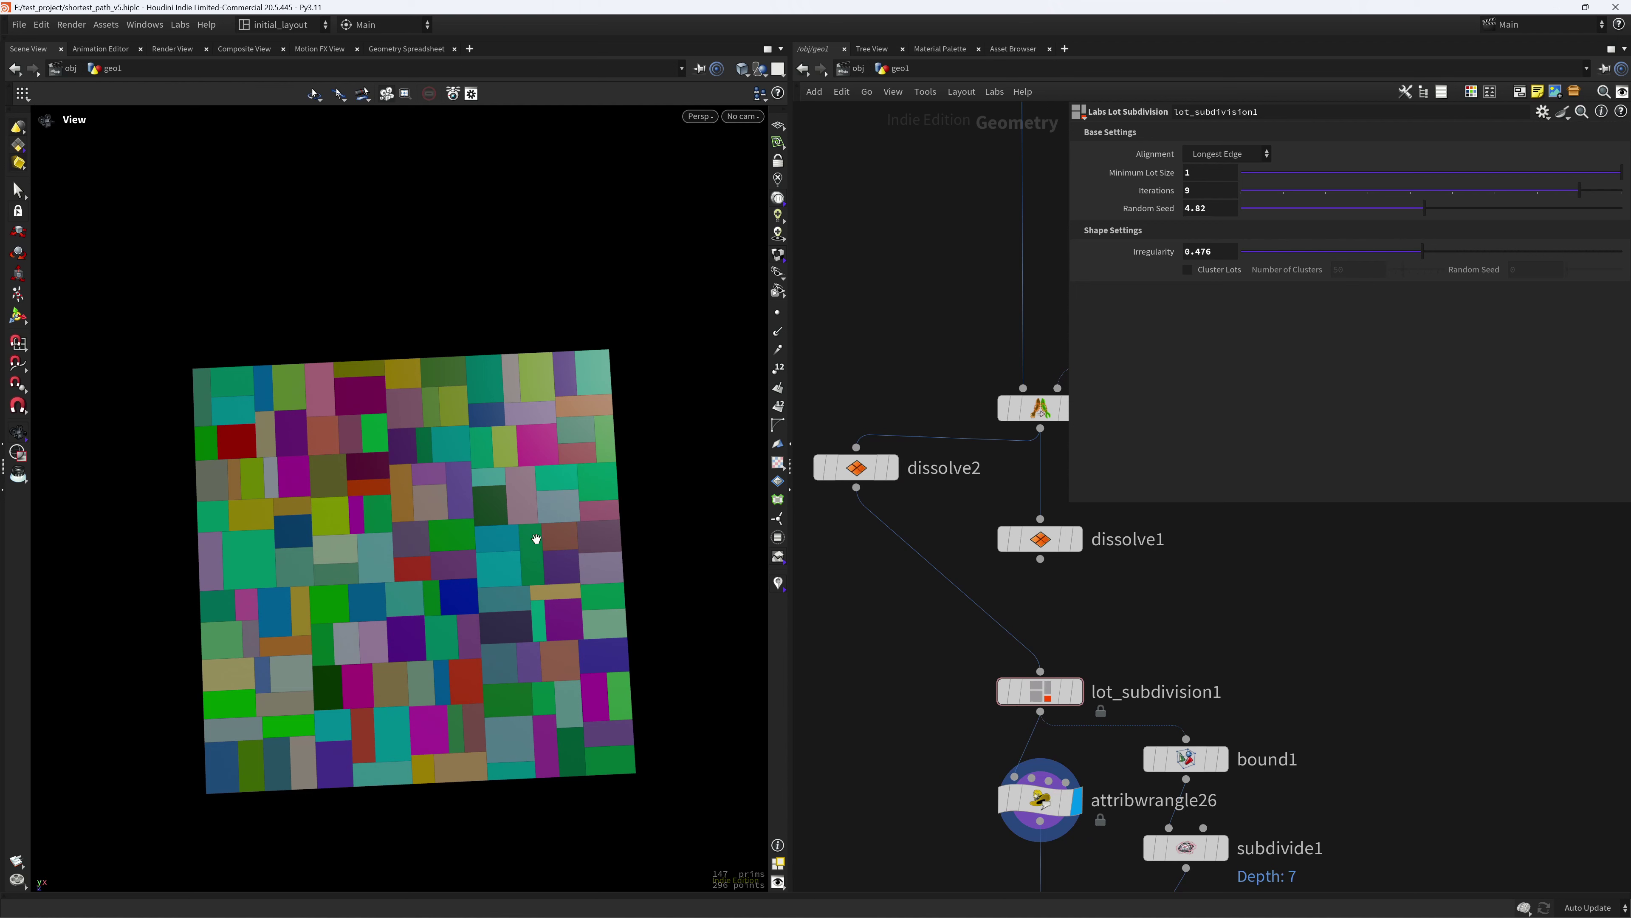
- Test the subdivision levels of lot_subdivision1 by lowering Iterations to 1 and raising it back up to 9
left_click(1040, 691)
left_click(1261, 199)
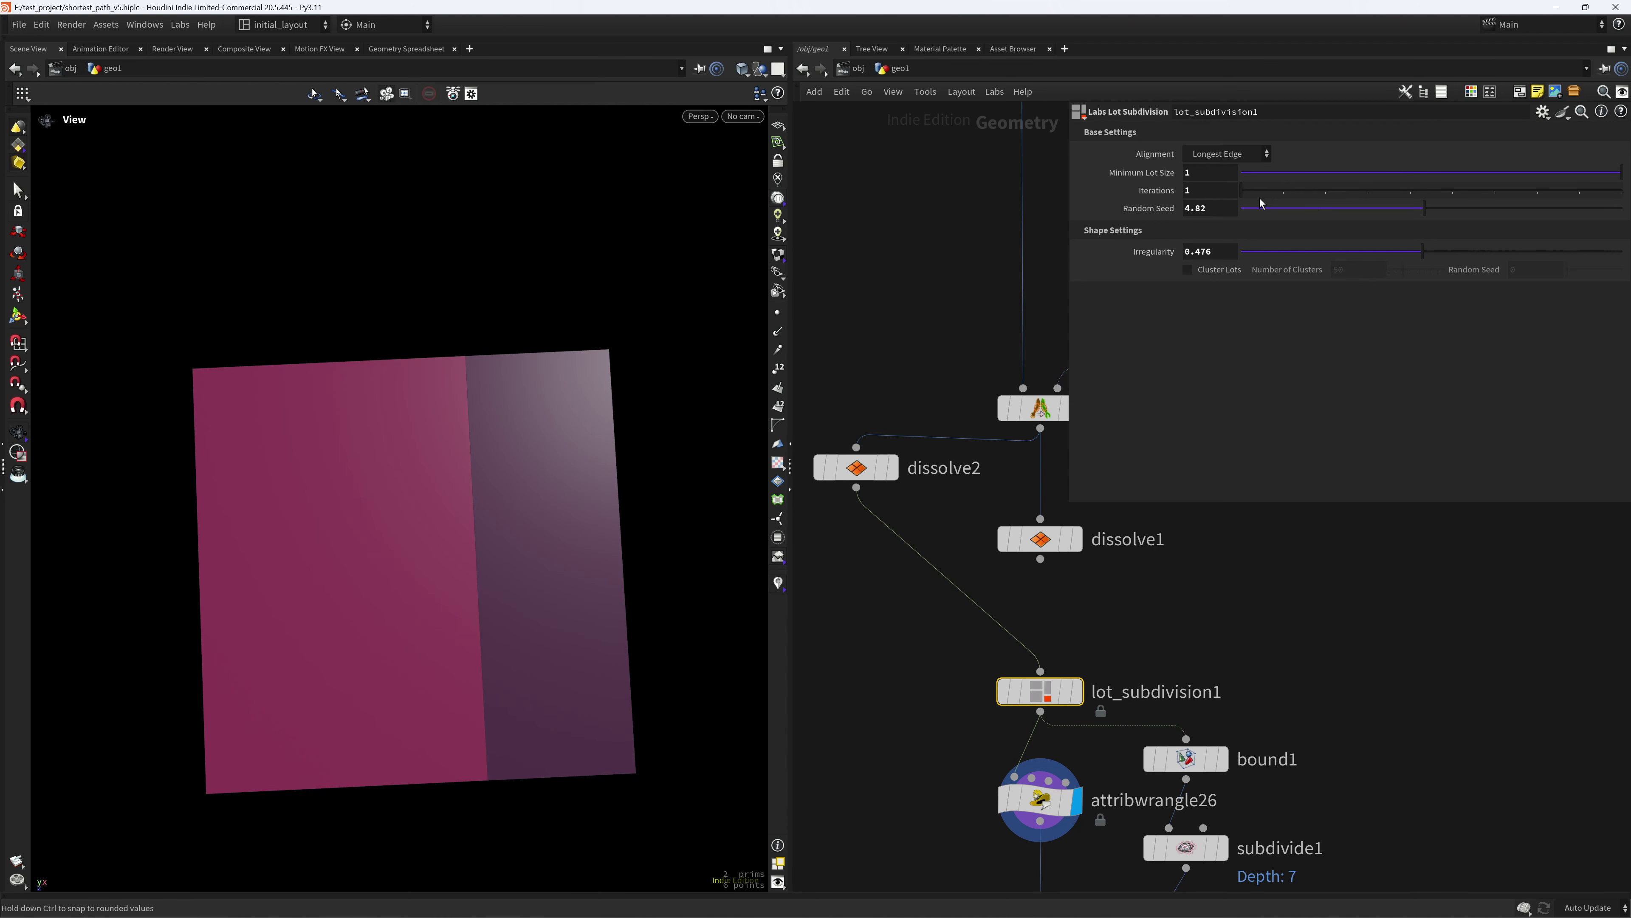
left_click_drag(1260, 201, 1579, 192)
middle_click_drag(1100, 594, 971, 570)
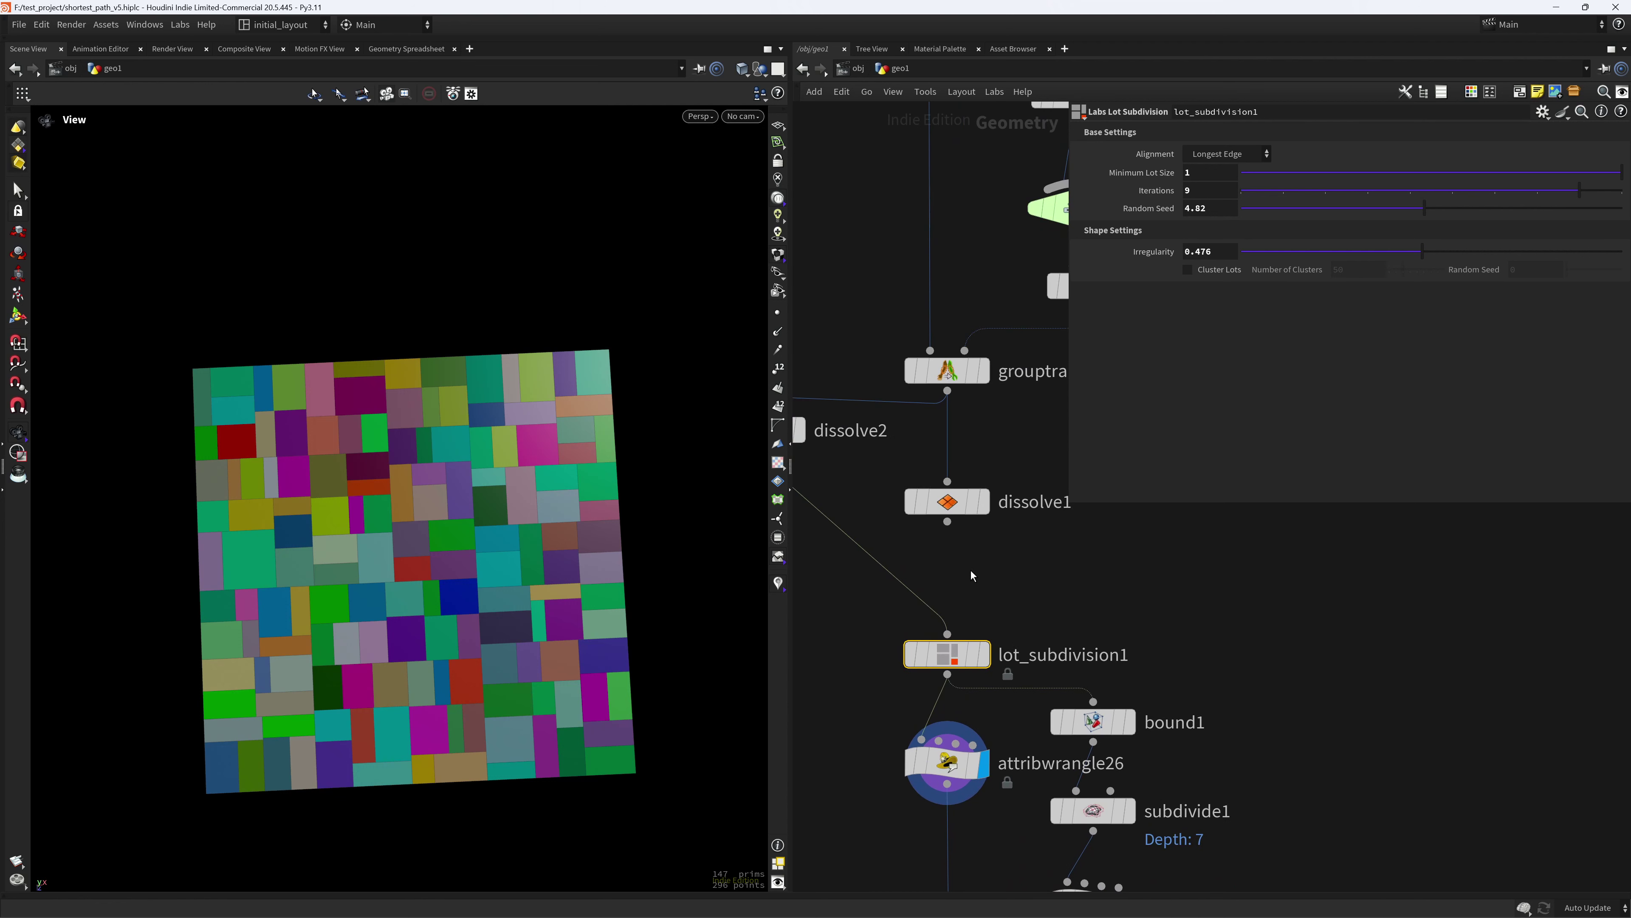
scroll(458, 616, "down", 3)
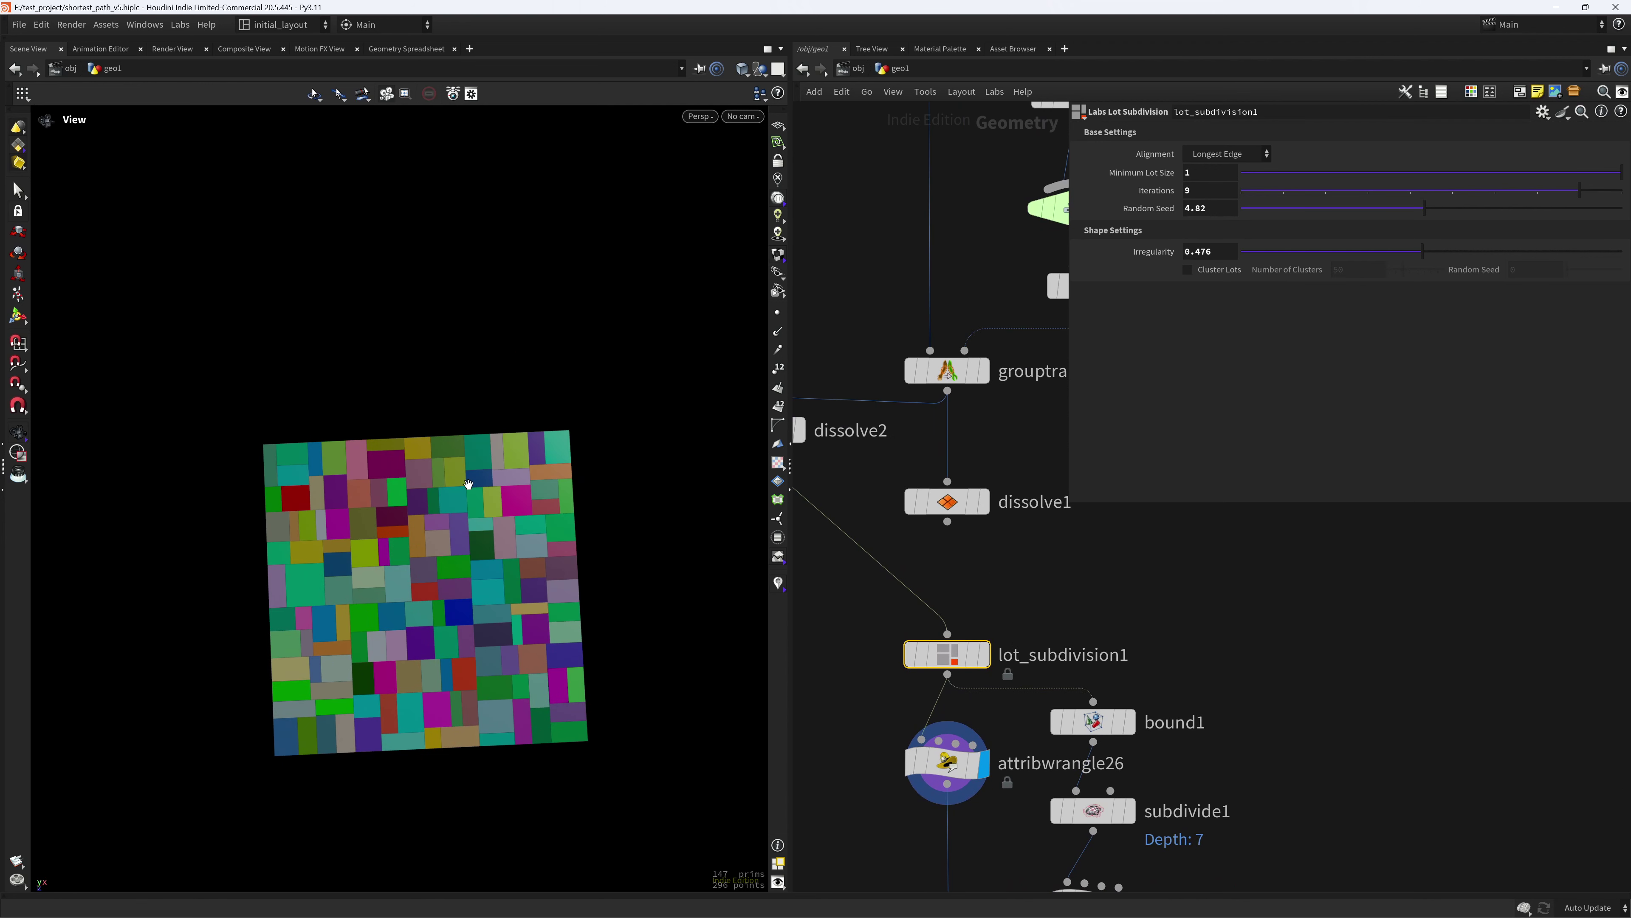
- Wire dissolve1 into the input of lot_subdivision1
scroll(462, 625, "up", 2)
left_click_drag(947, 522, 949, 633)
left_click_drag(474, 650, 533, 637)
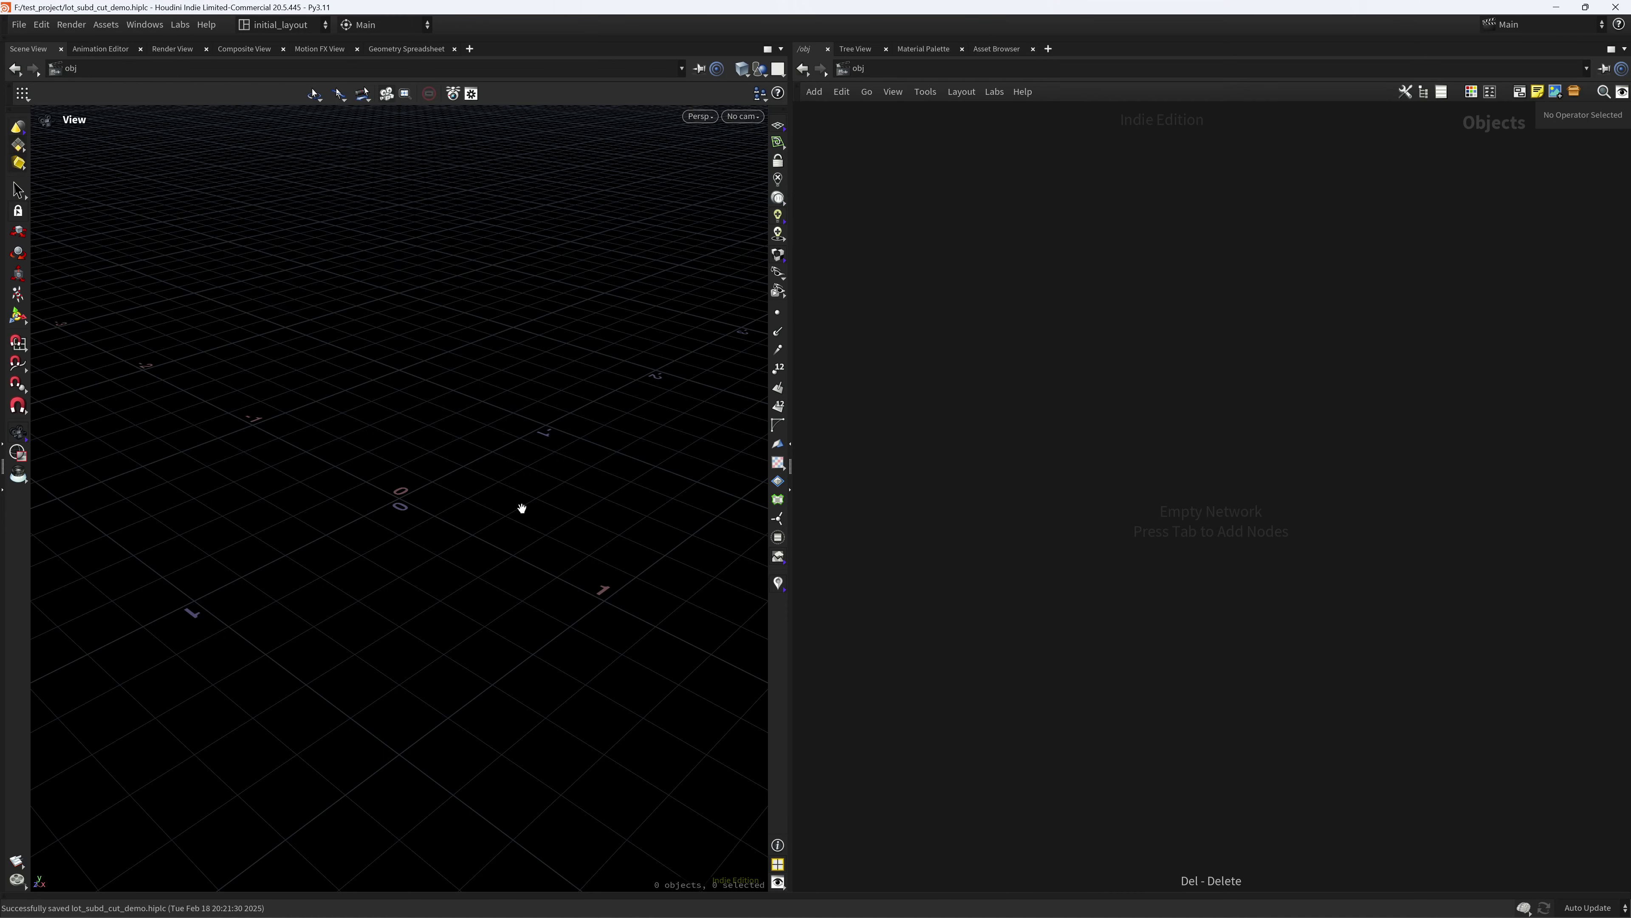
- Create a Geometry object in the empty lot_subd_cut_demo scene and enter its network
key("Tab")
type("geo")
key("Return")
key("Return")
key("Return")
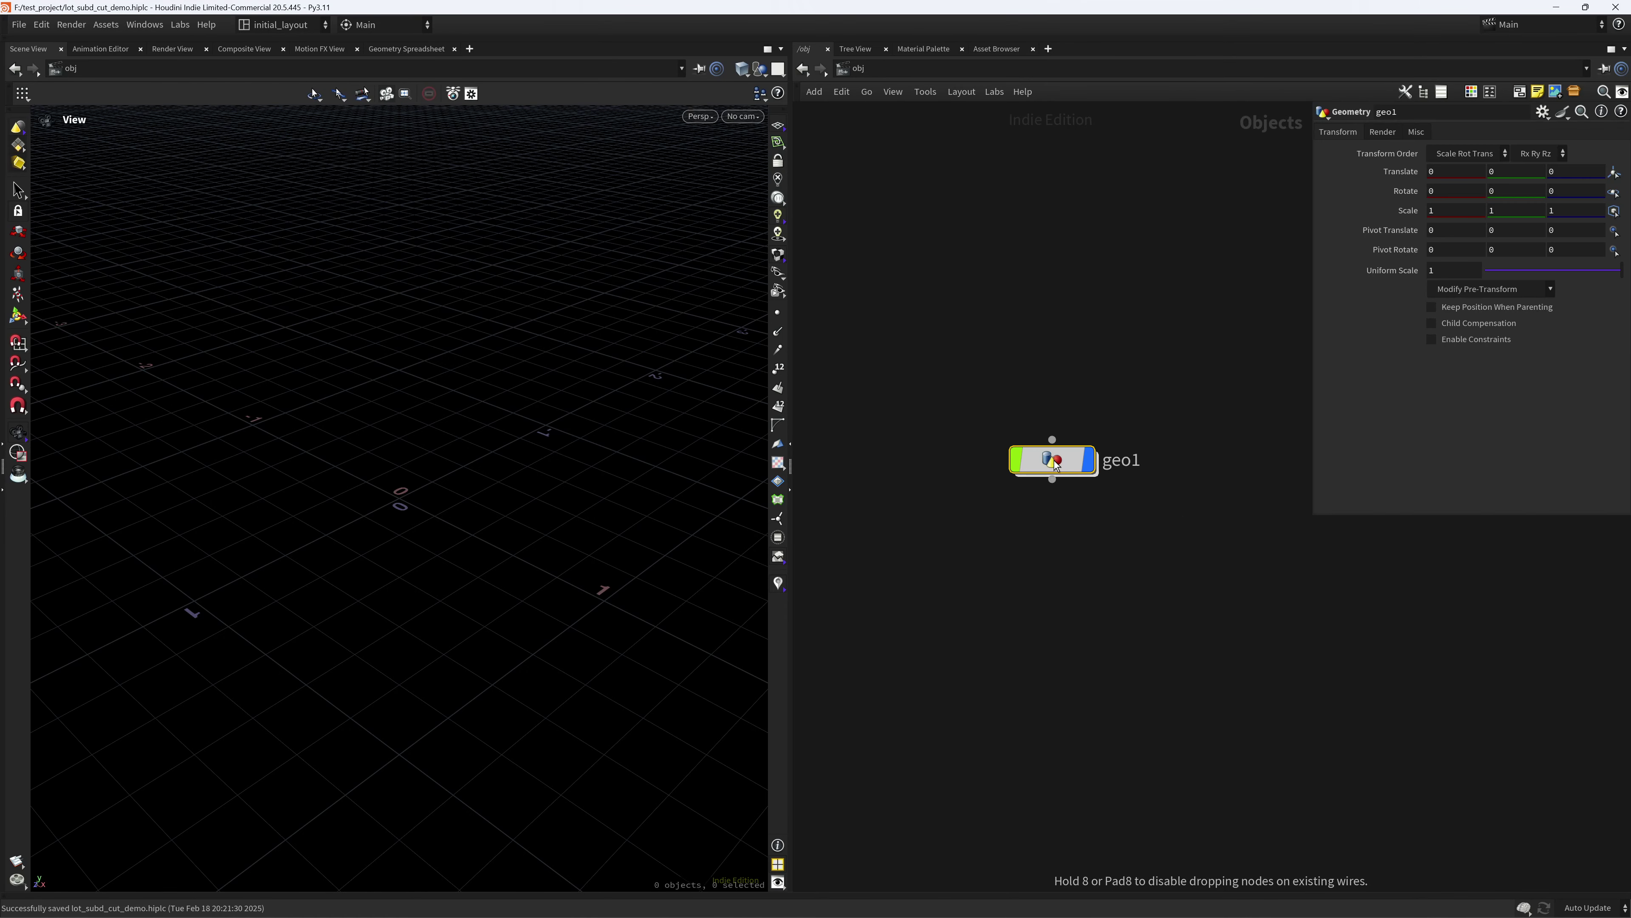
- Add a Grid node inside the Geometry object's network
key("Tab")
type("grid")
key("Return")
left_click(1054, 460)
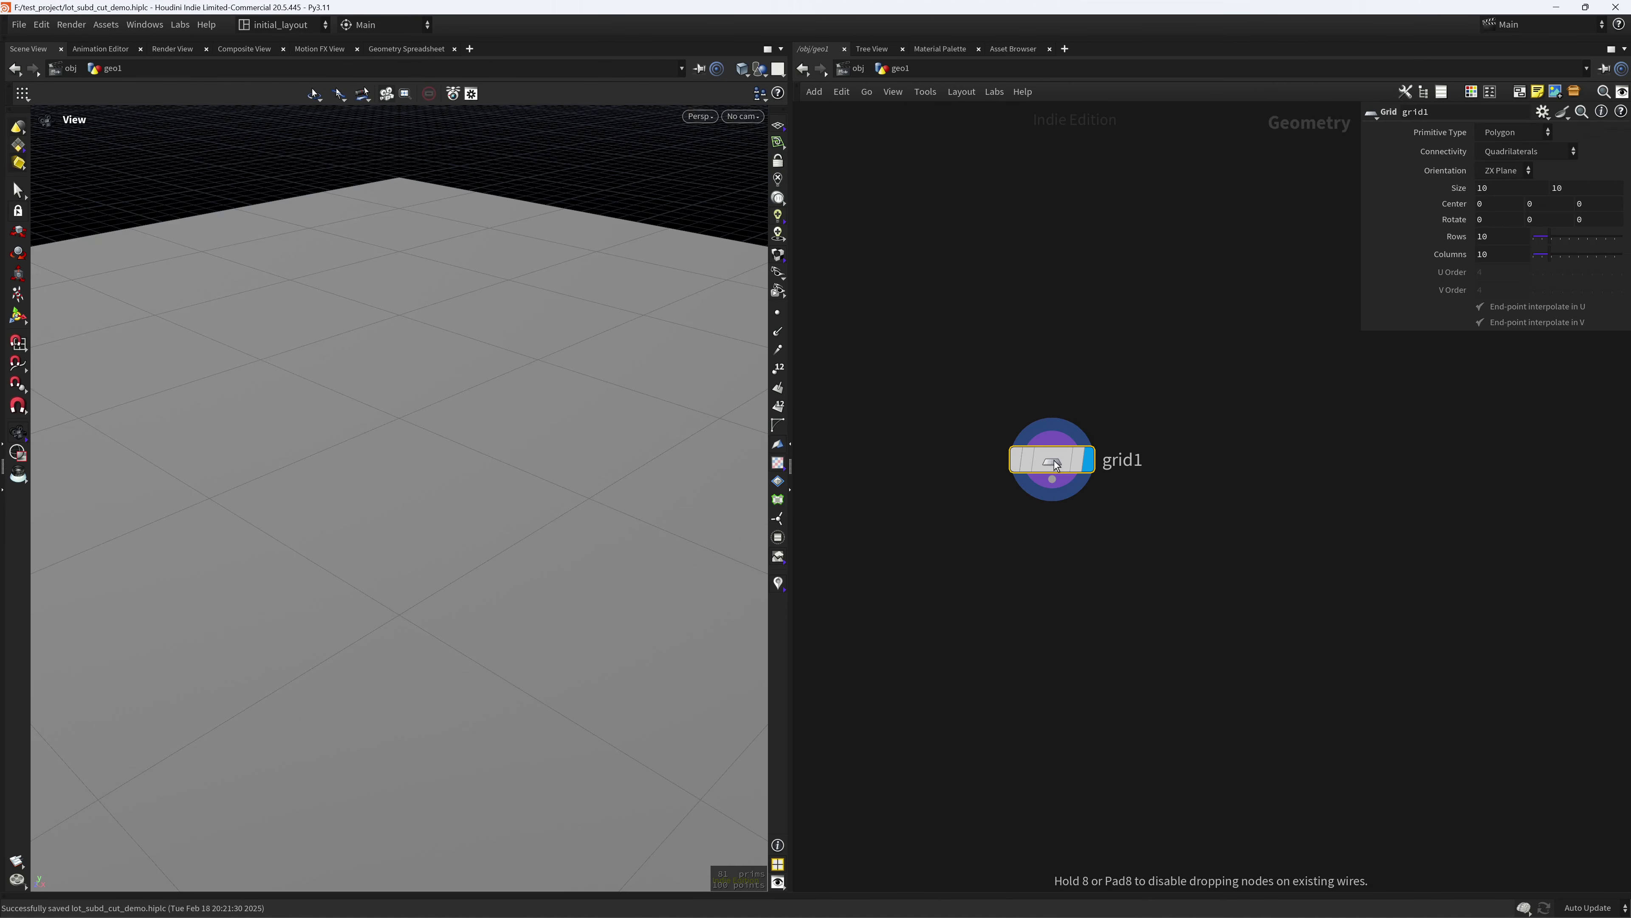
- View the grid surface from above and hide the viewport's reference grid
left_click_drag(321, 610, 262, 532)
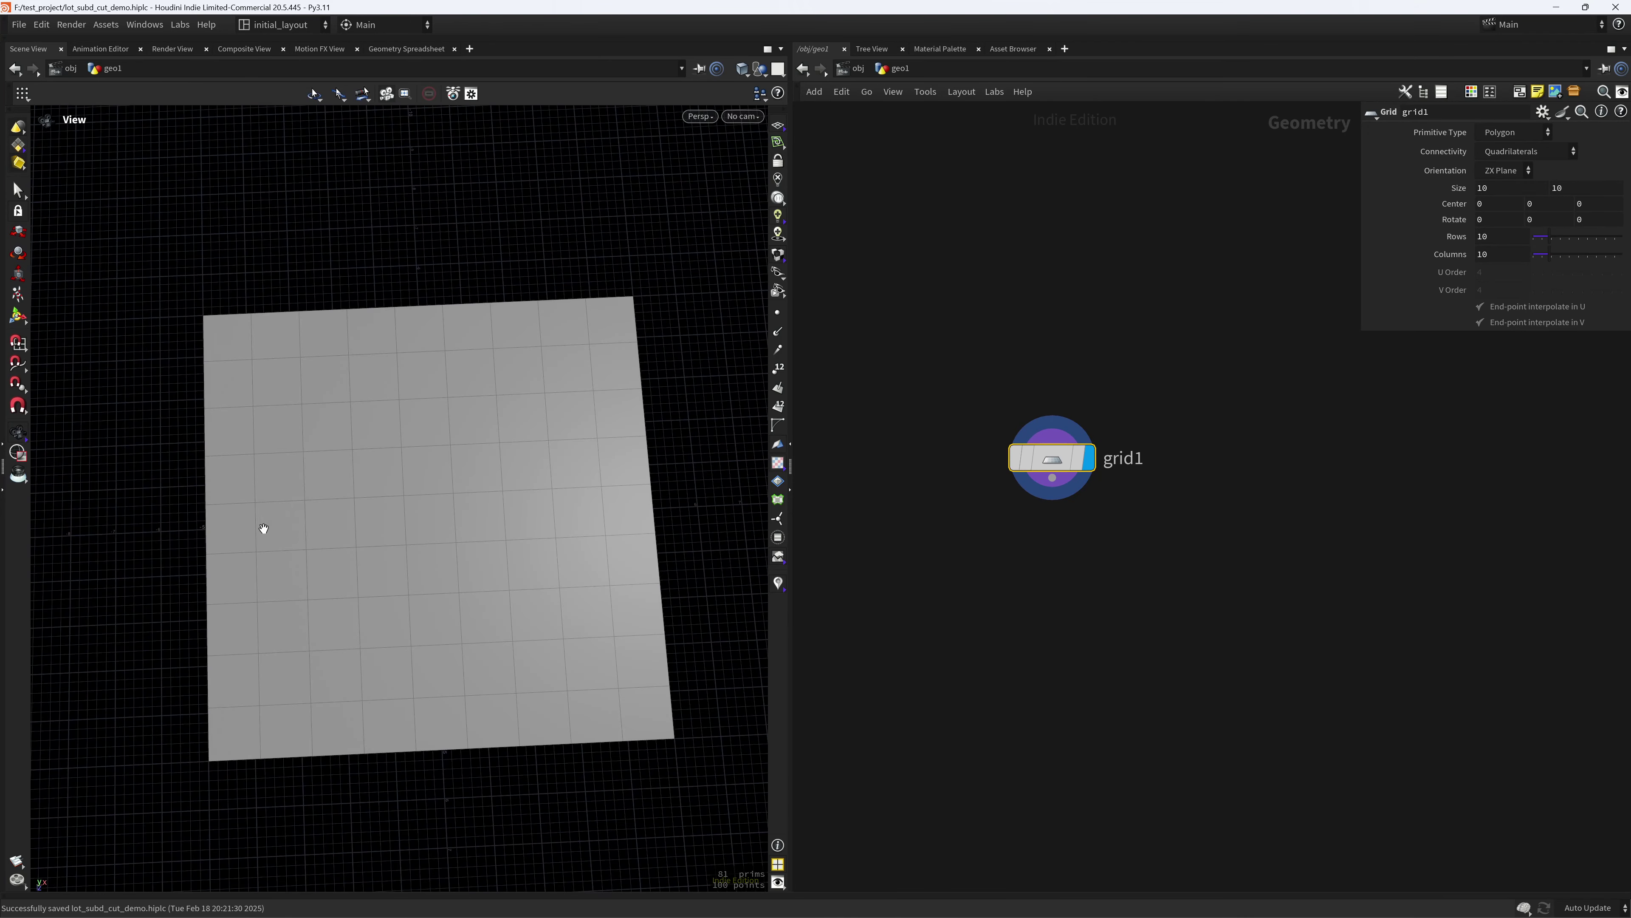
left_click_drag(648, 462, 508, 582)
left_click(778, 129)
scroll(506, 543, "up", 1)
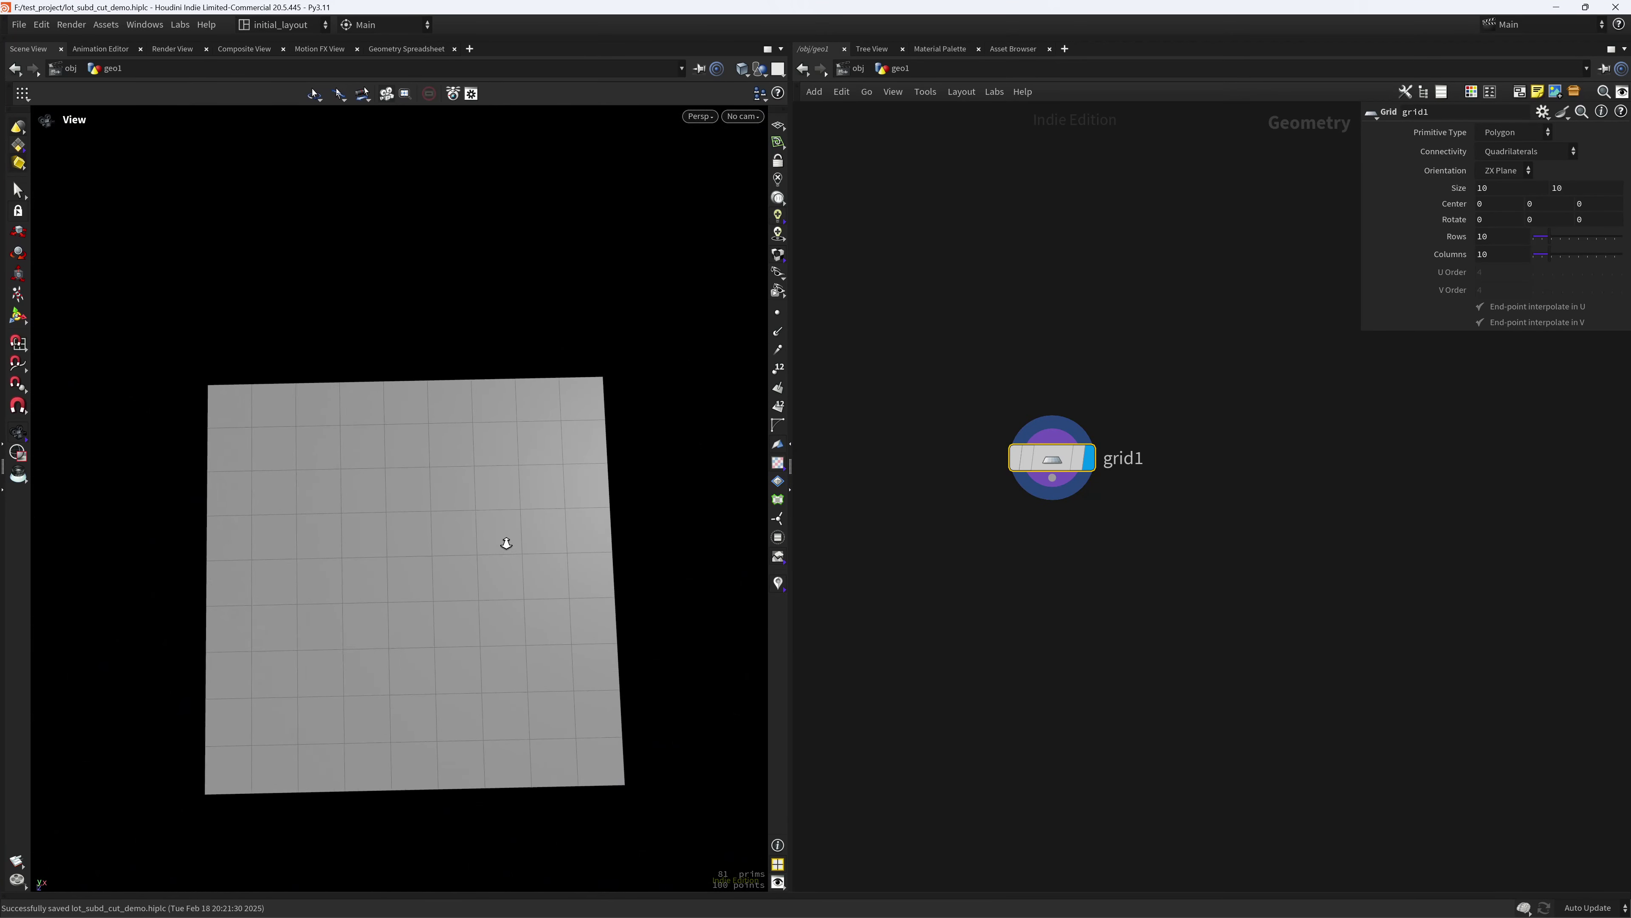
middle_click_drag(506, 543, 494, 548)
- Set the Columns of grid1 to 4
left_click_drag(1497, 258, 1274, 282)
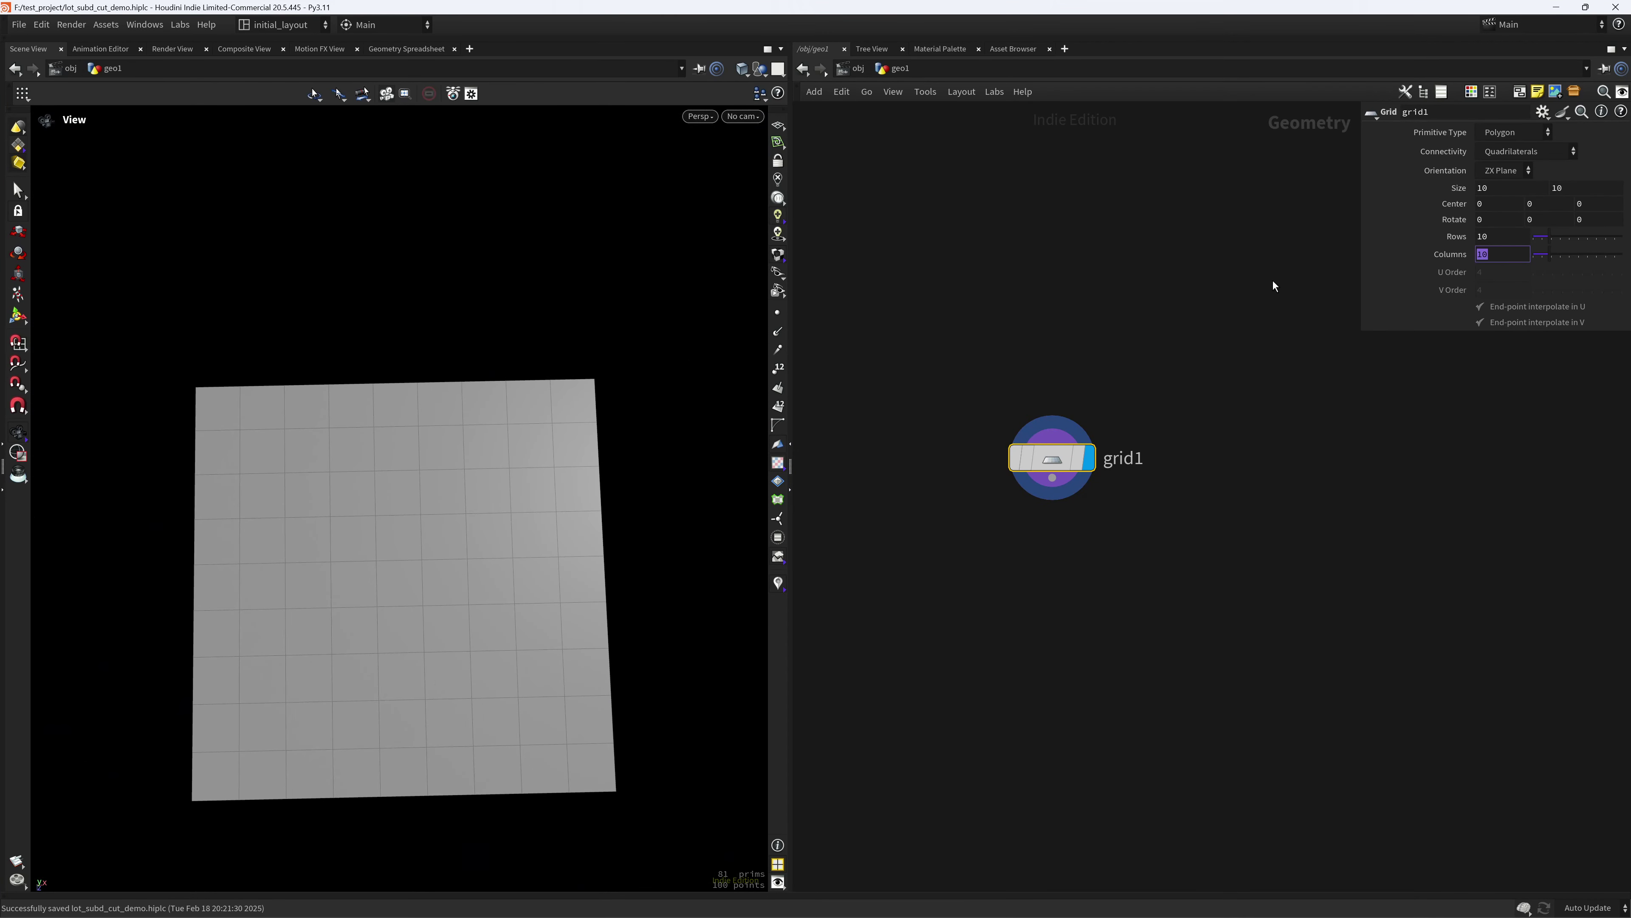
type("4")
key("Tab")
scroll(393, 556, "up", 2)
middle_click_drag(512, 541, 453, 556)
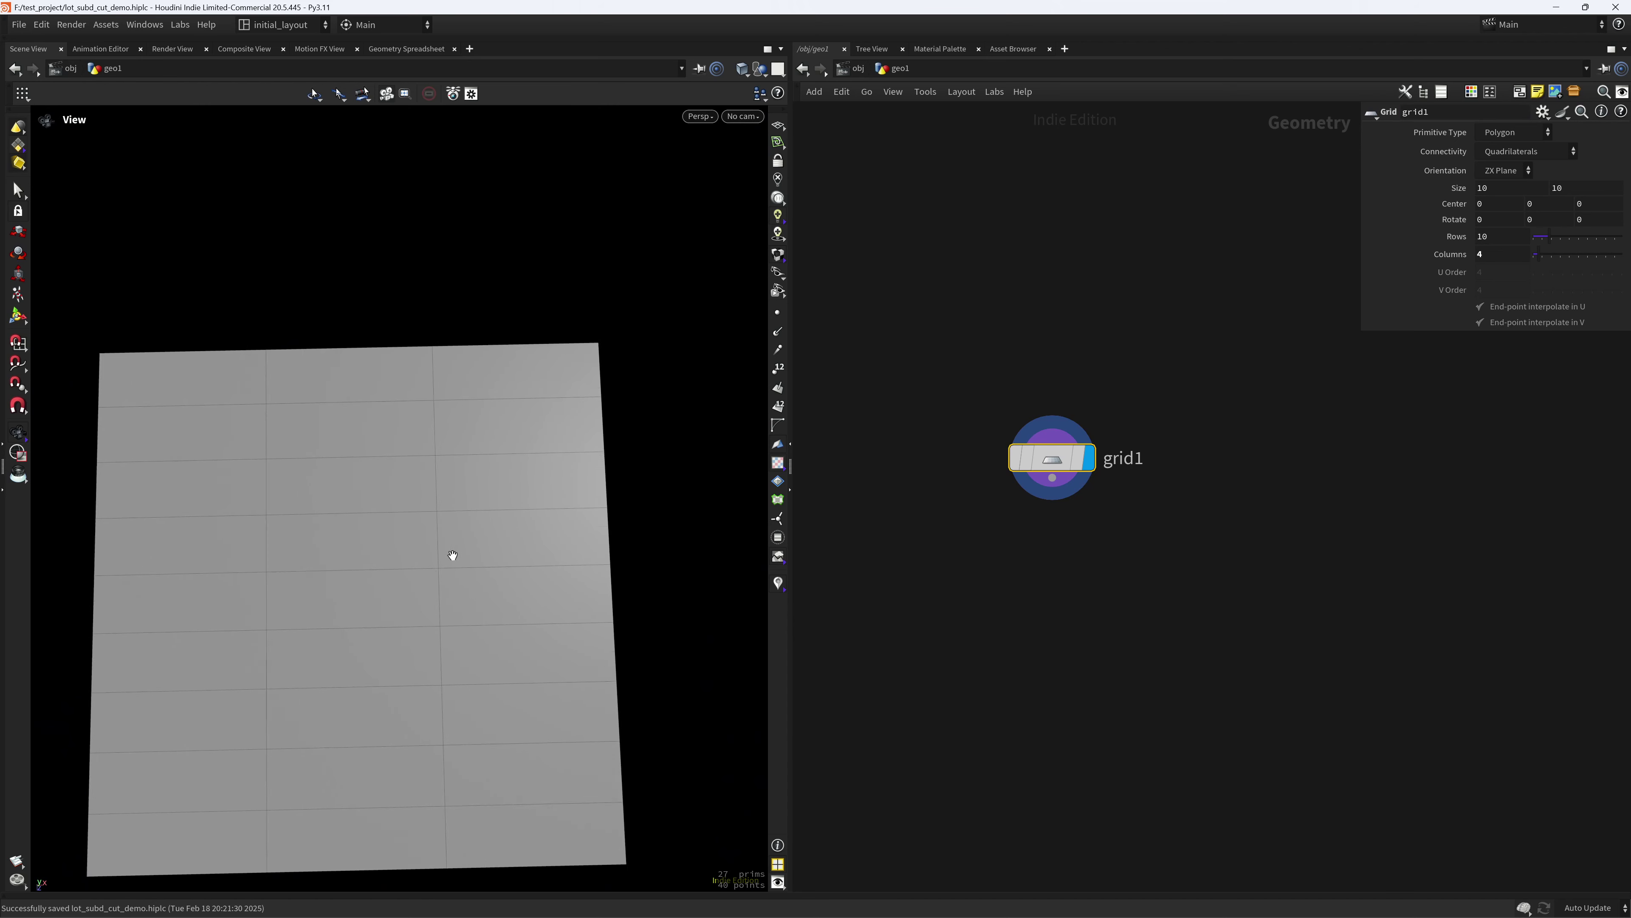
scroll(499, 539, "down", 2)
scroll(469, 545, "up", 1)
scroll(509, 560, "down", 2)
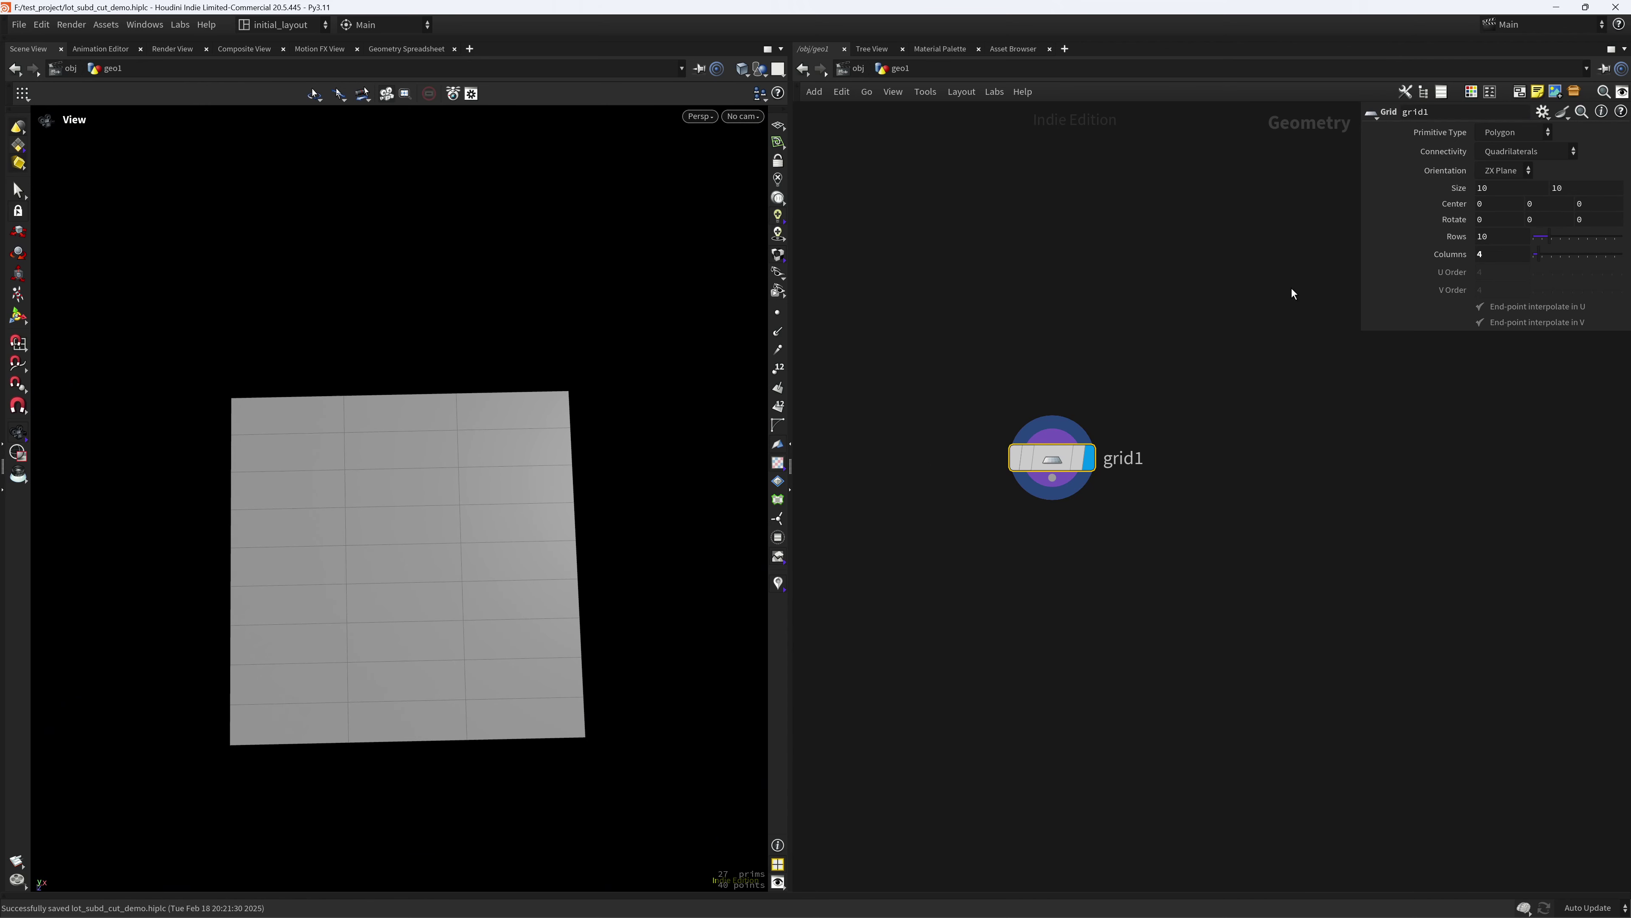
scroll(412, 574, "up", 1)
- Add an Attribute Wrangle node below grid1 and connect it to the grid's output
middle_click_drag(1158, 602, 1090, 545)
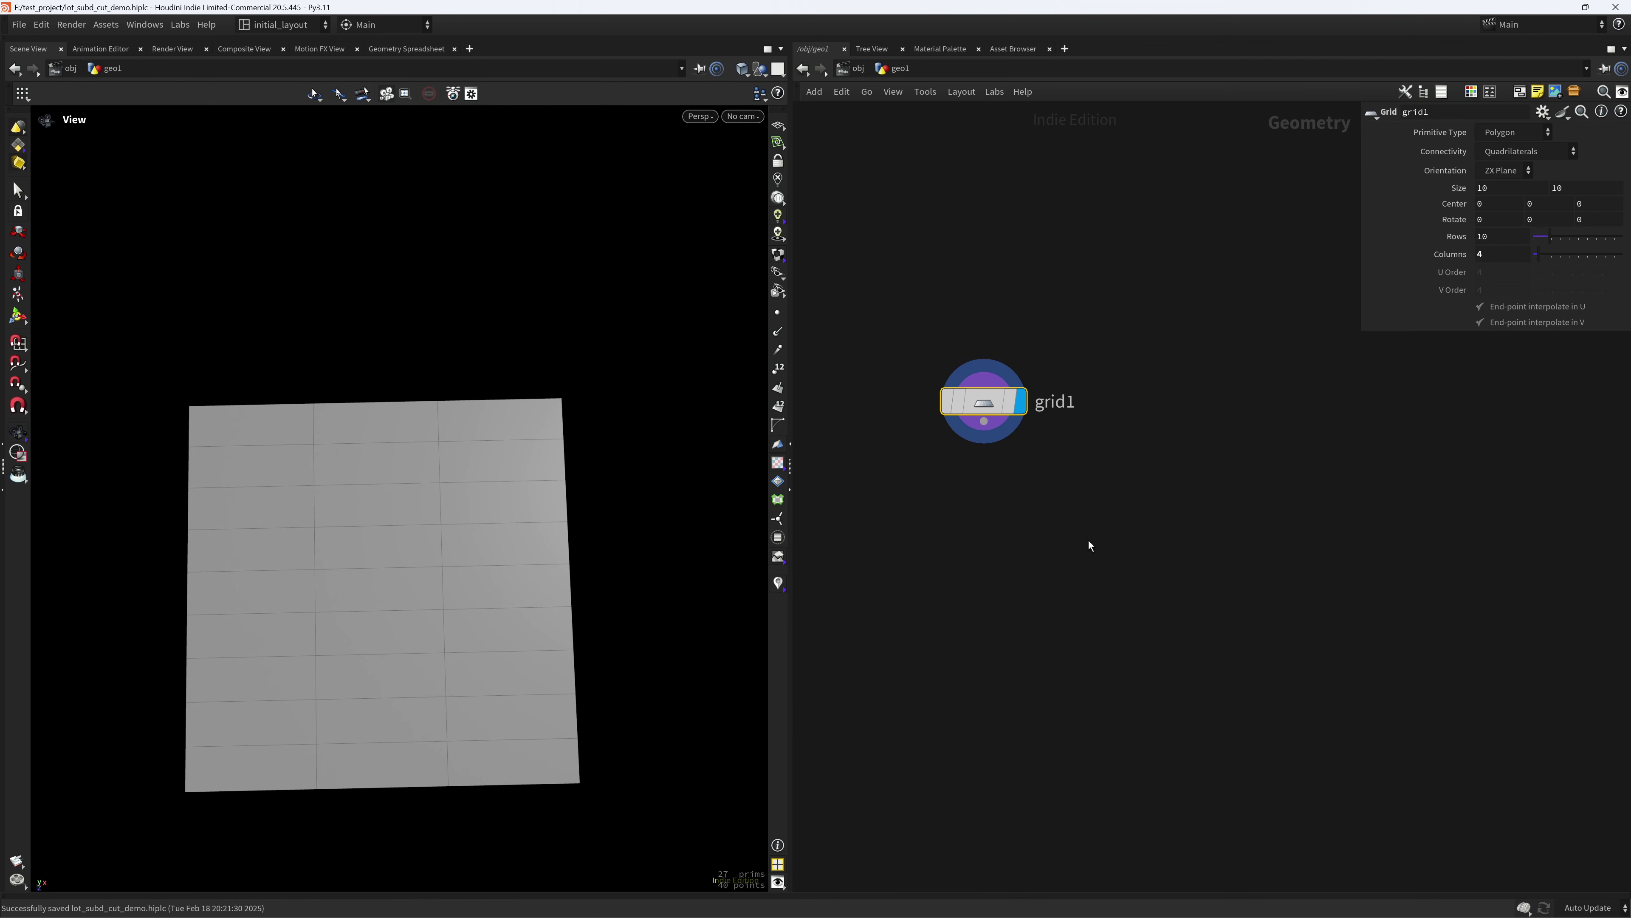
scroll(406, 577, "up", 2)
scroll(445, 547, "down", 1)
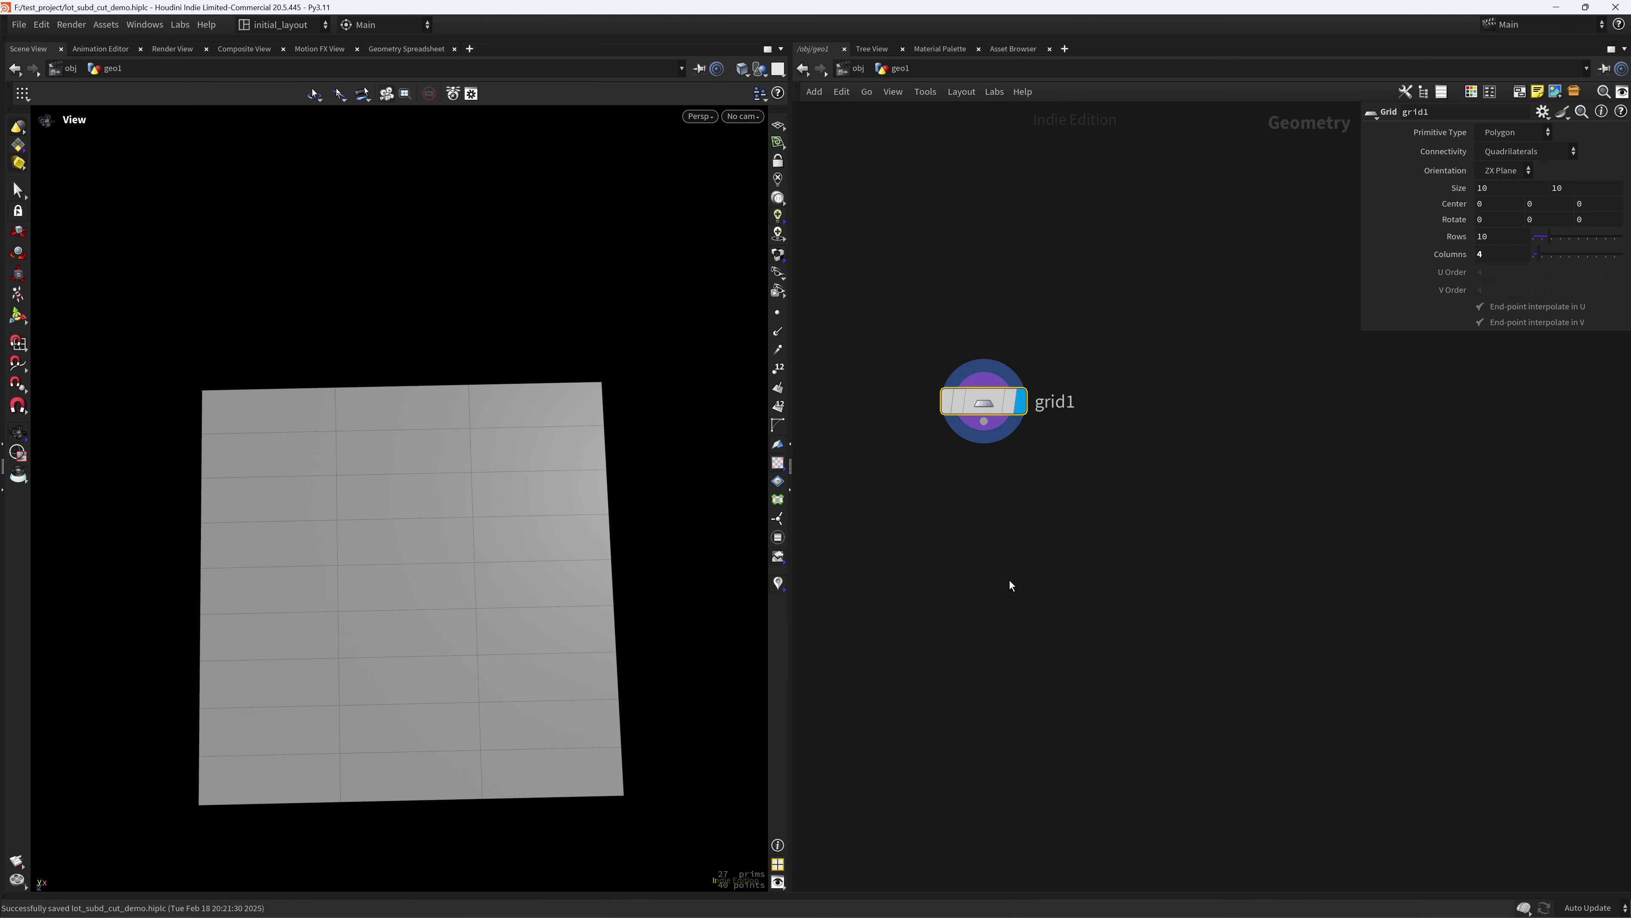
middle_click_drag(1099, 550, 1100, 519)
key("Tab")
type("attwr")
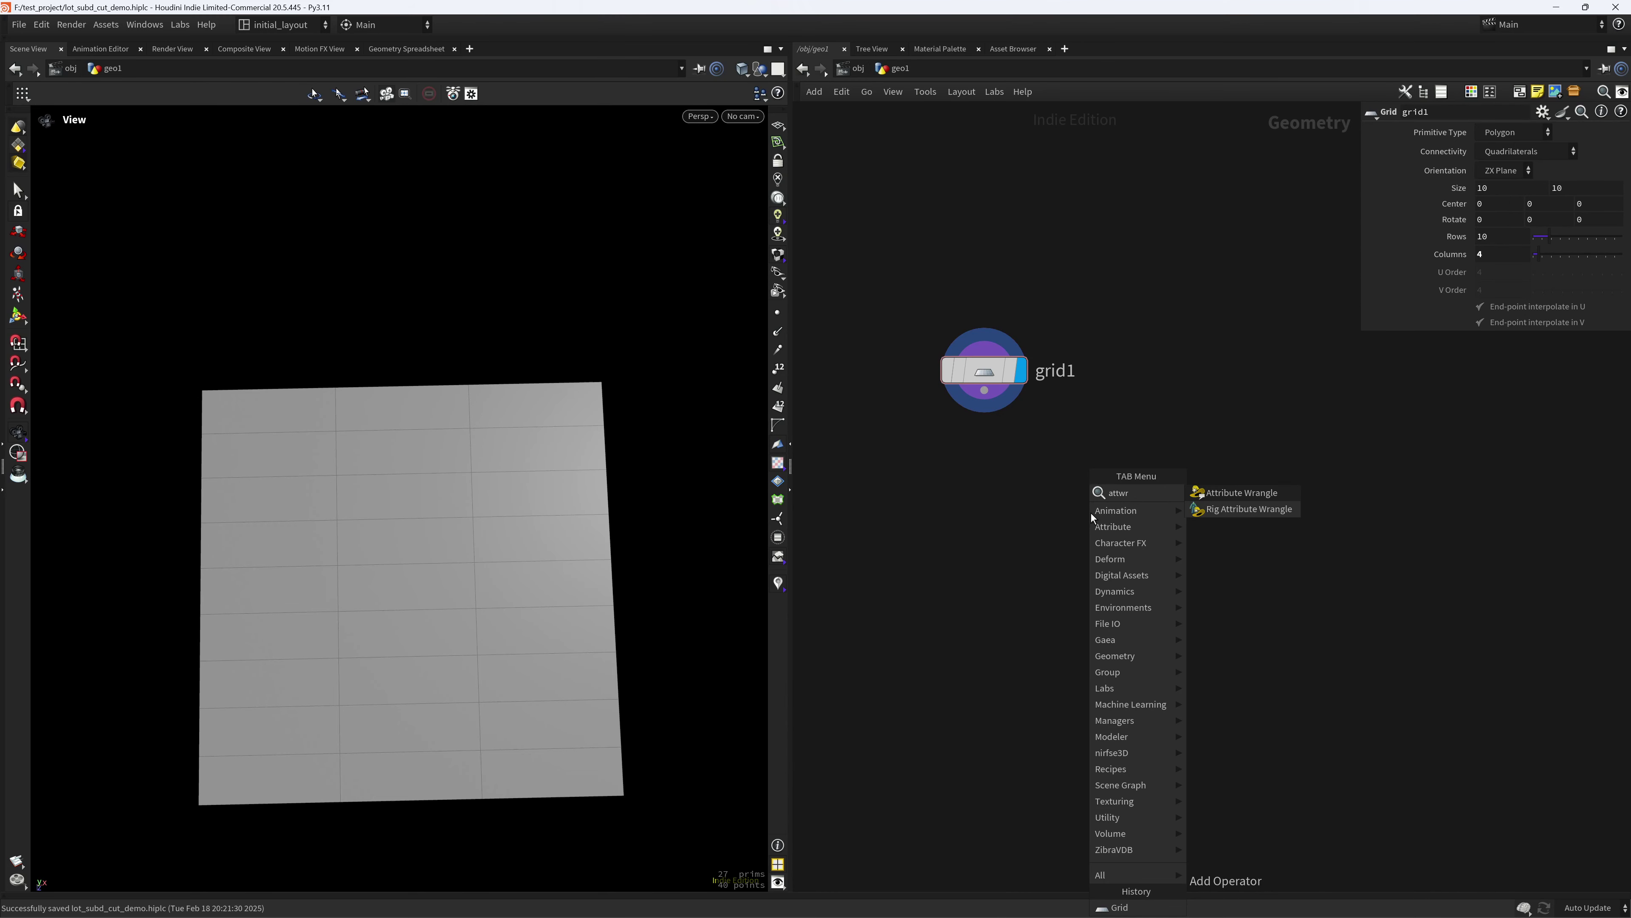
key("Return")
left_click(1091, 513)
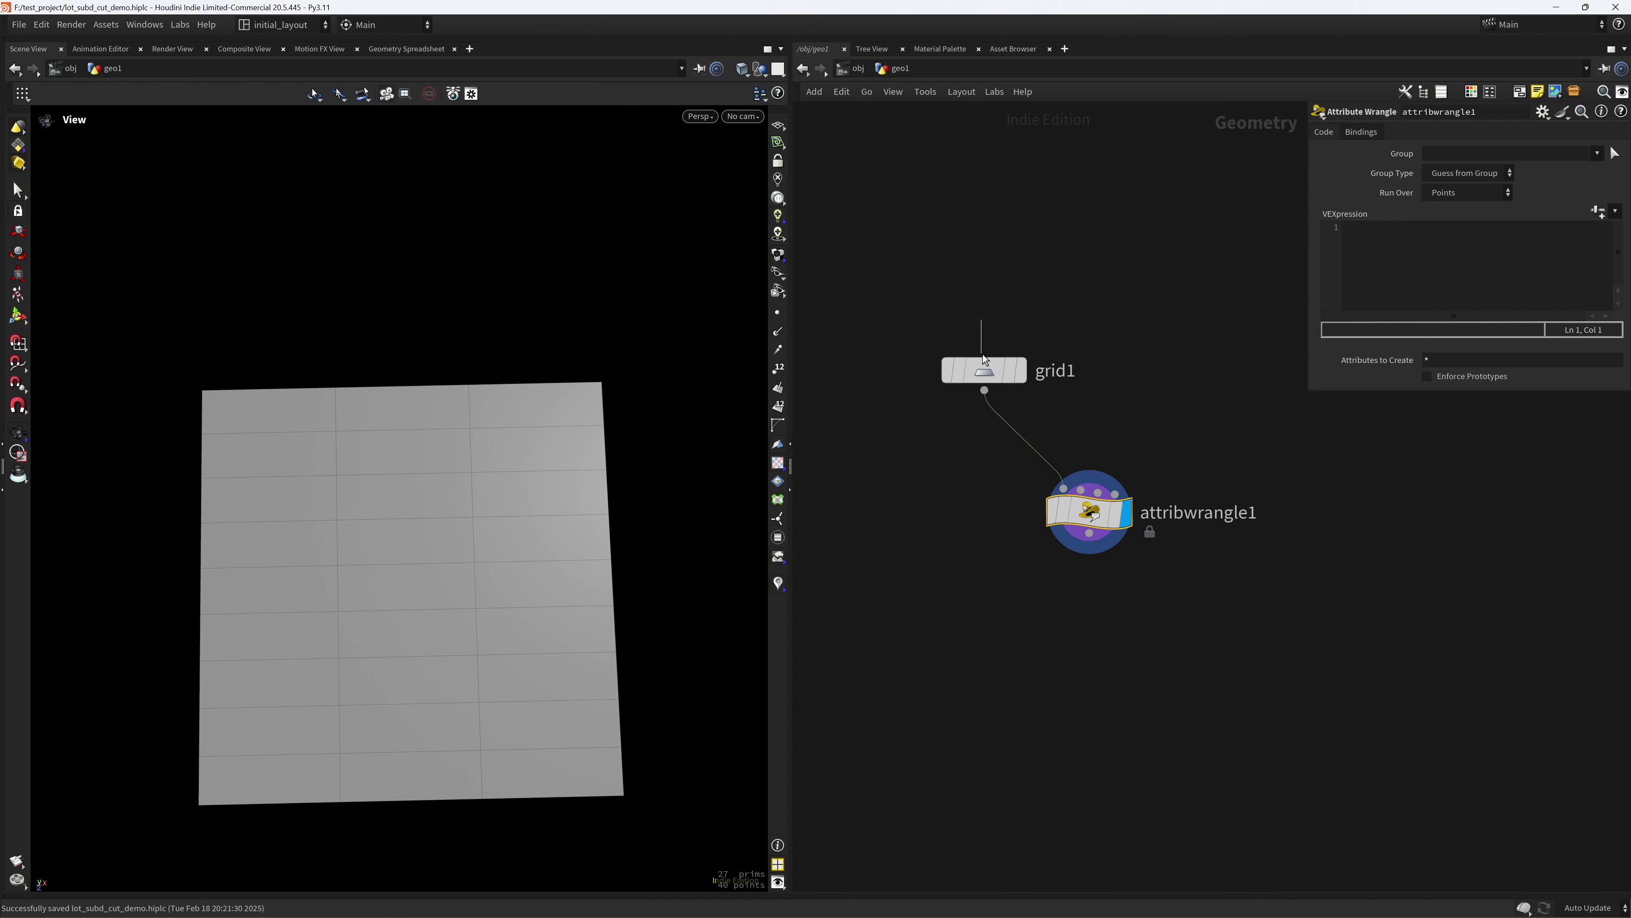
left_click(984, 368)
left_click(1107, 479)
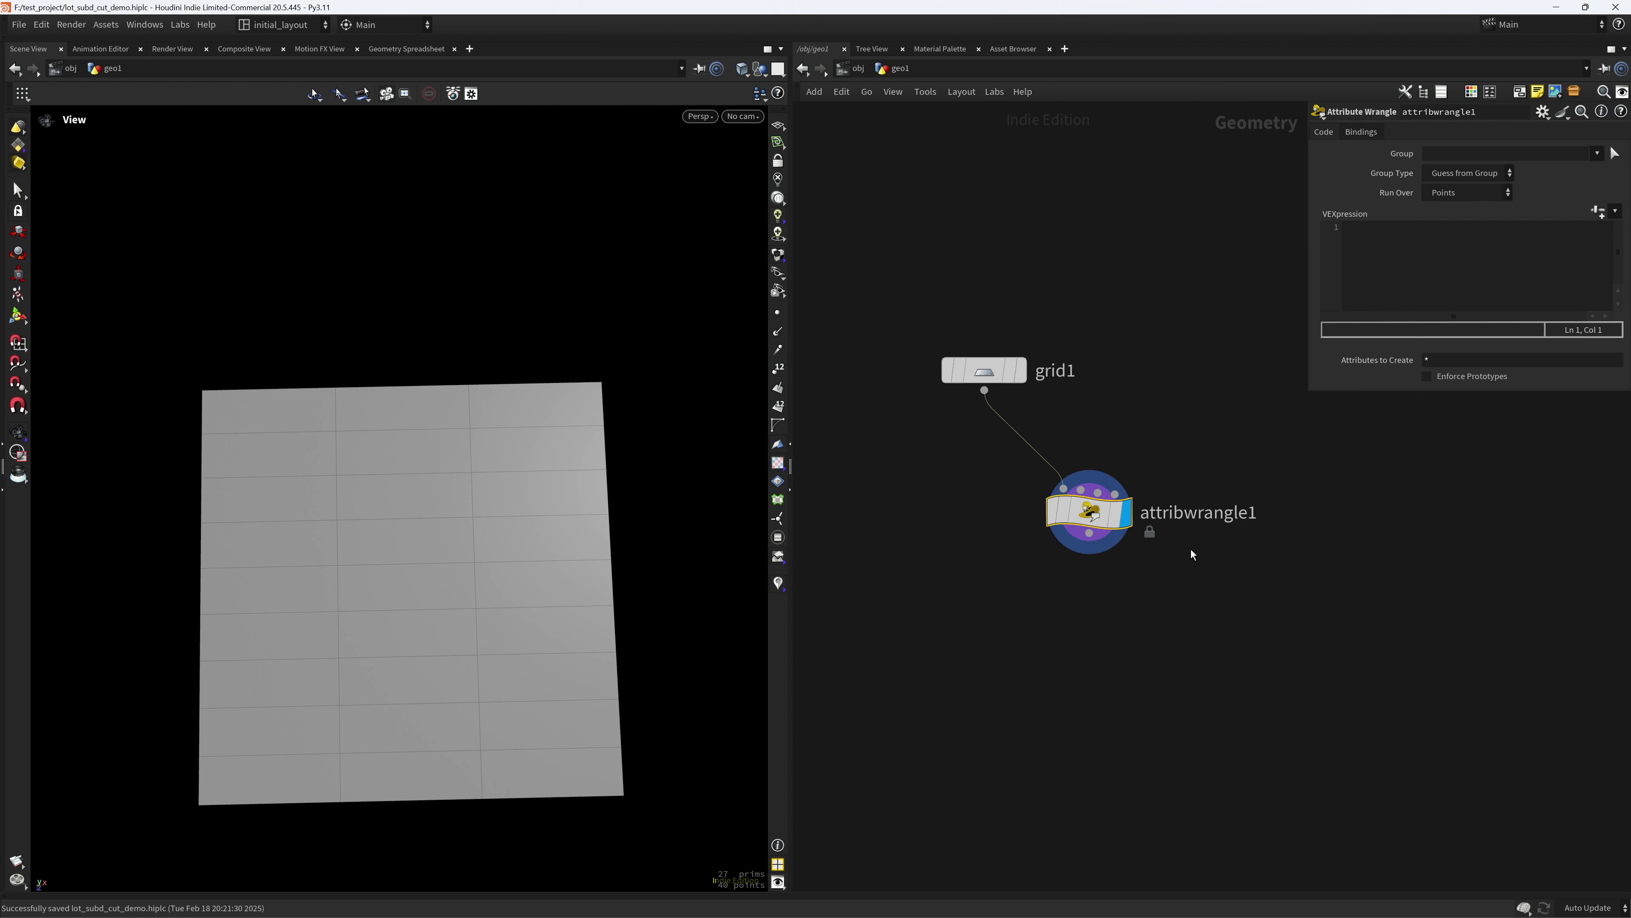
- Declare int rows = chi("rows"); in the wrangle's VEXpression
left_click(1381, 265)
type("int ")
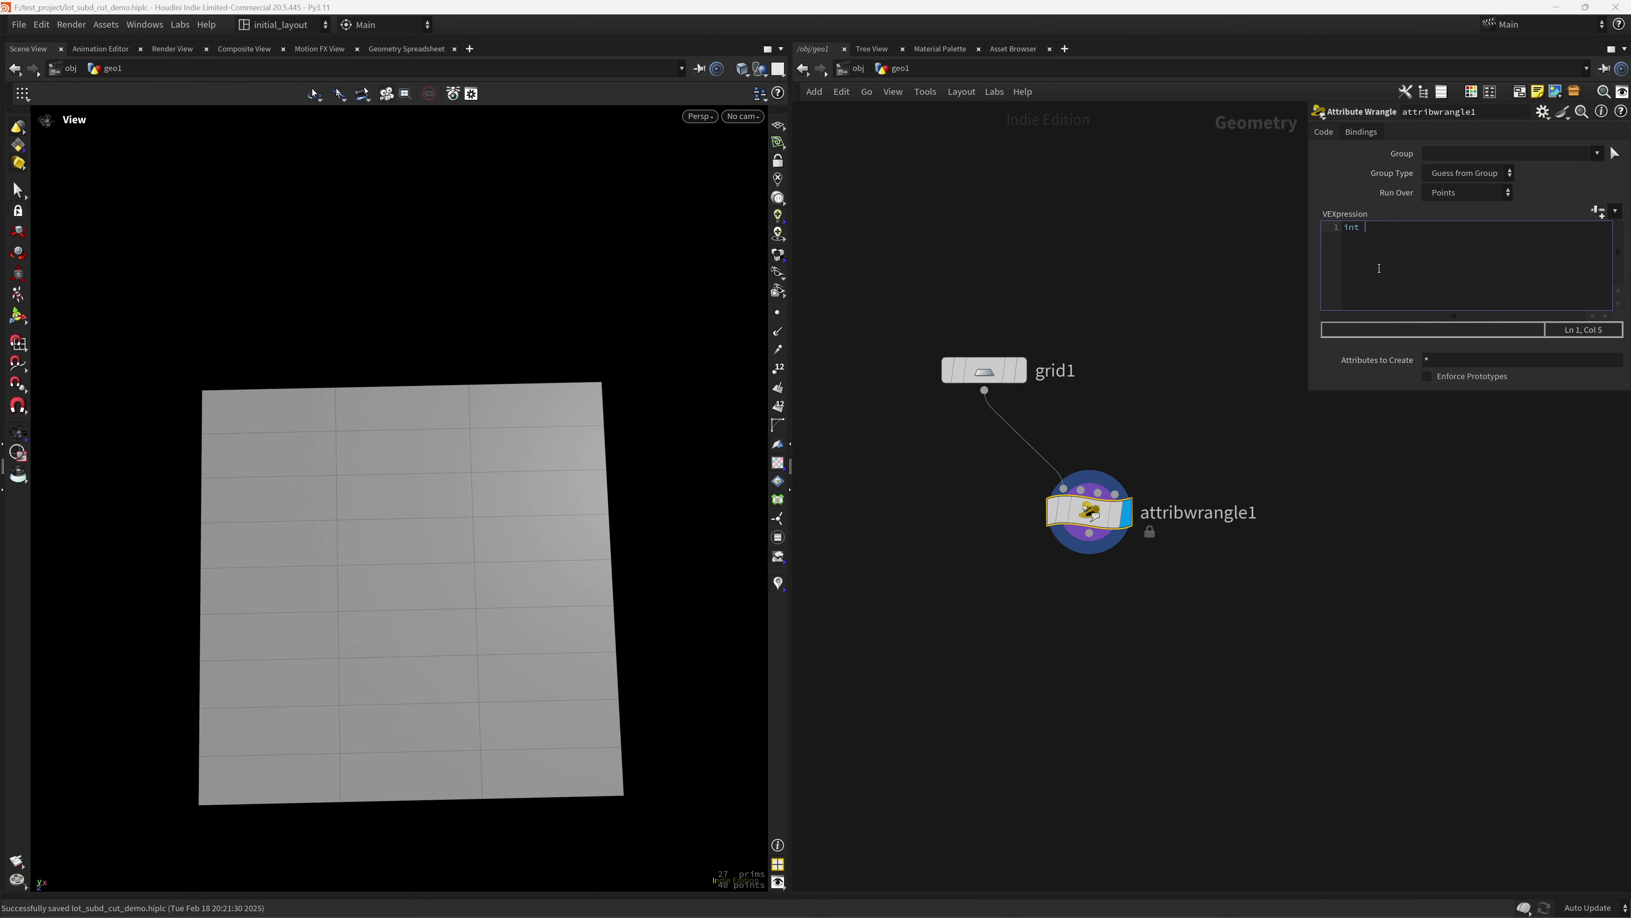
type("rows = chi(")
- Duplicate the rows declaration as int cols = chi("cols"); and create the wrangle's Rows and Cols parameters
key("shift+Home")
key("ctrl+c")
key("End")
key("Return")
key("ctrl+v")
key("Left")
key("Left")
key("Left")
key("Left")
key("Left")
key("Left")
key("Left")
key("Left")
key("Left")
key("Left")
key("Left")
key("Left")
key("Left")
key("Left")
key("shift+Left")
key("shift+Left")
key("shift+Left")
key("shift+Left")
type("cols")
key("Right")
key("shift+Right")
key("shift+Right")
key("shift+Right")
key("shift+Right")
type("col")
left_click(1598, 212)
- Link the wrangle's Rows parameter to the Rows of grid1 with a relative reference
left_click(984, 370)
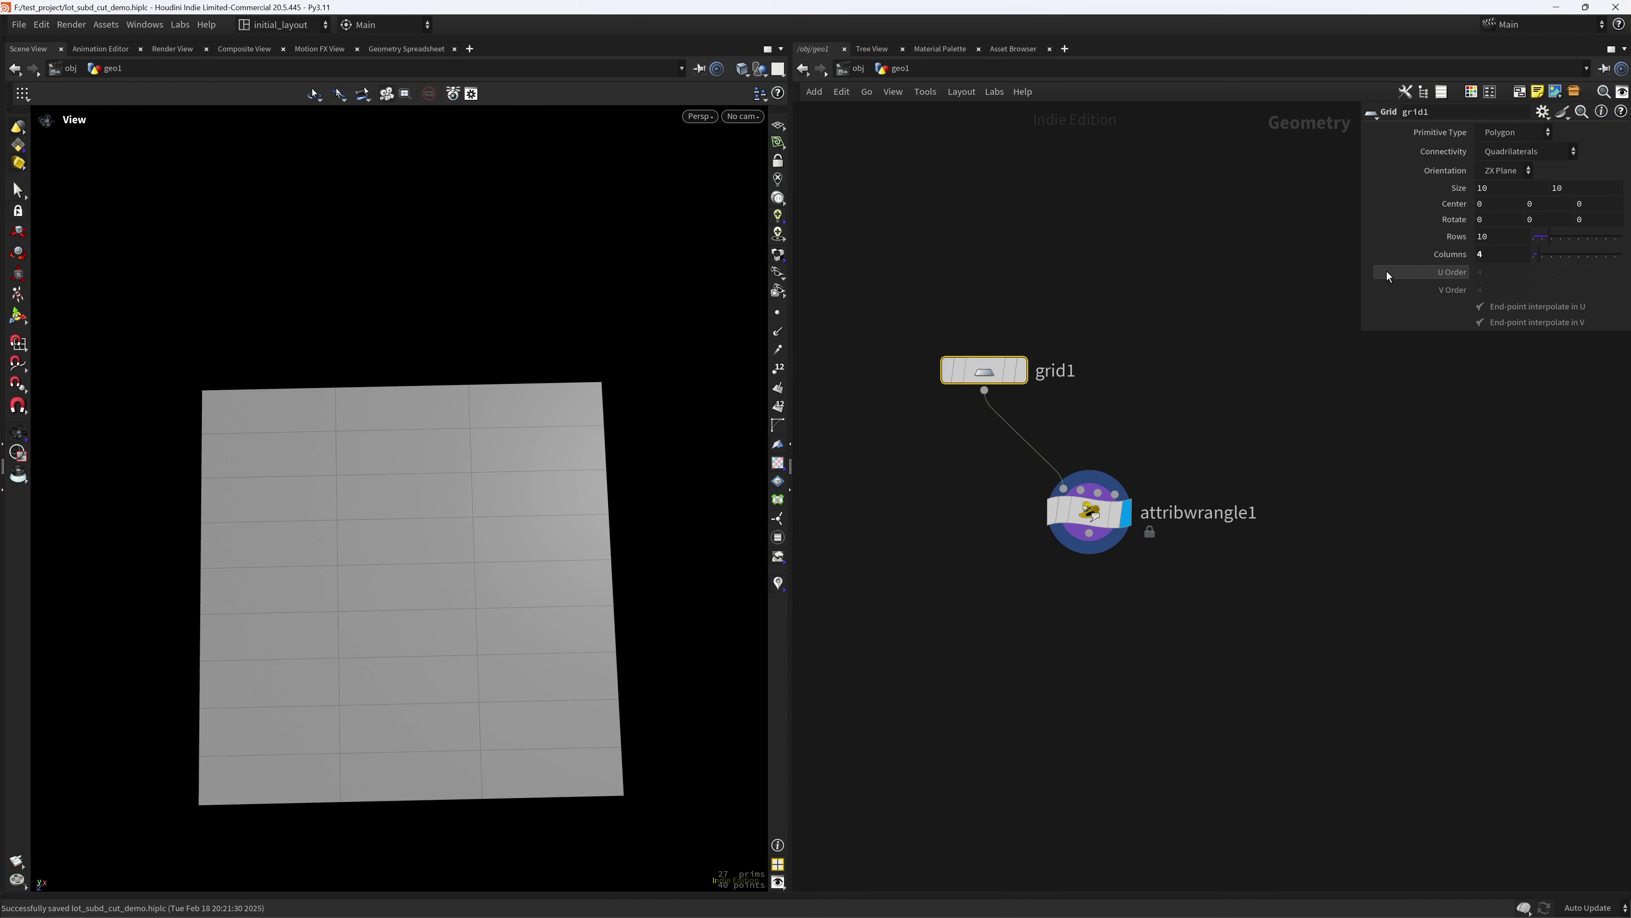
right_click(1458, 238)
left_click(1455, 352)
left_click(1098, 513)
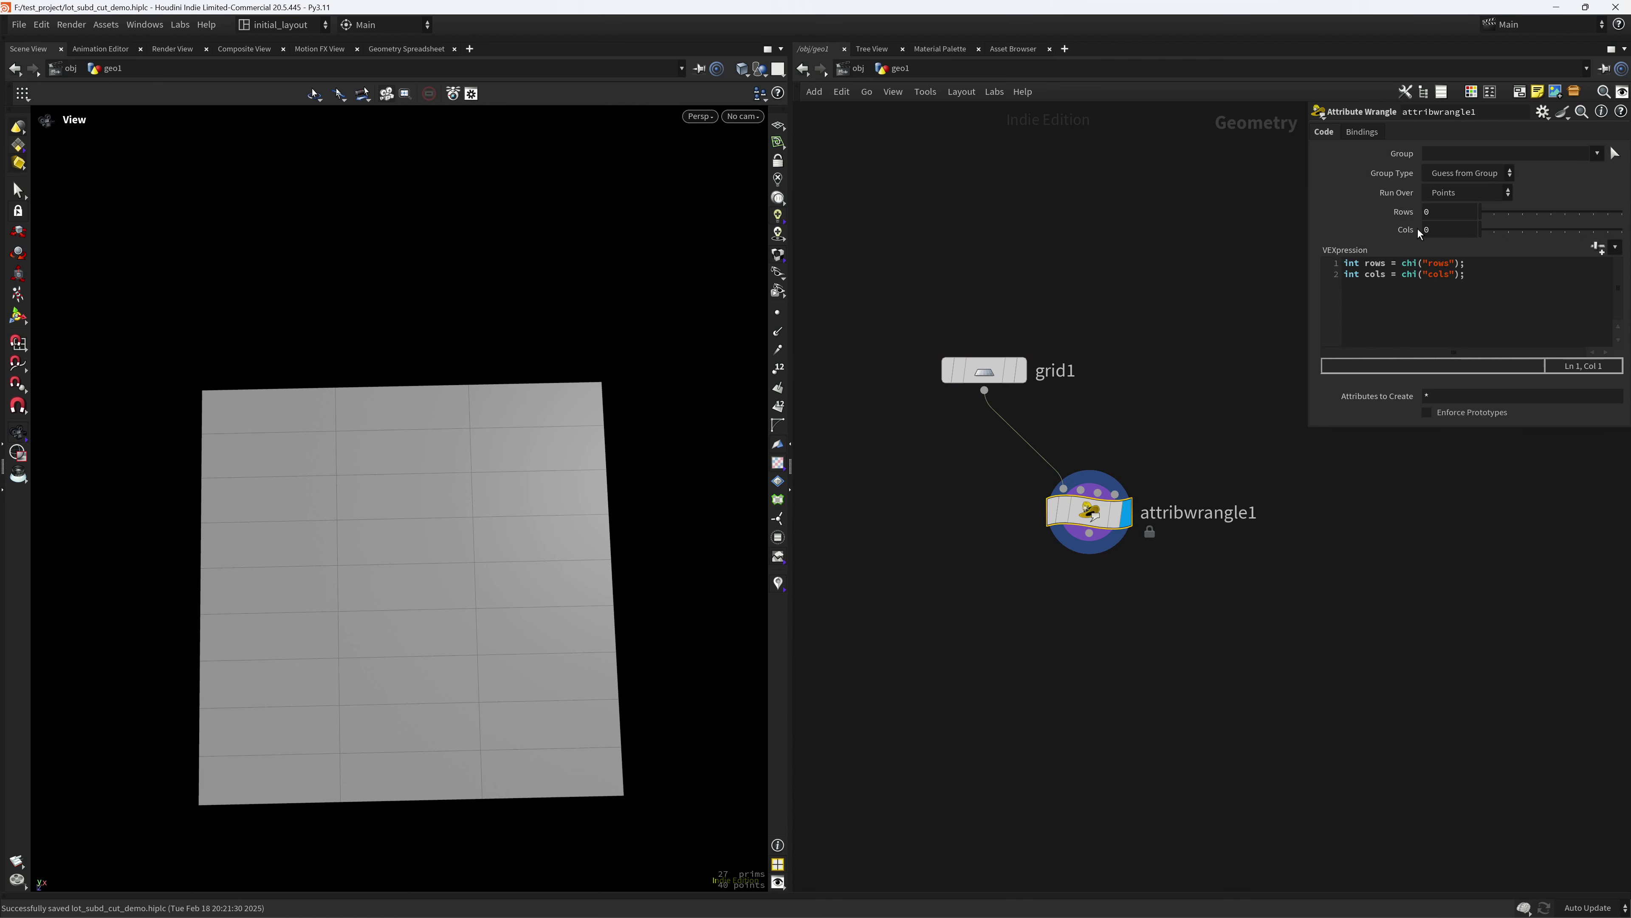
right_click(1409, 217)
left_click(1471, 375)
- Link the wrangle's Cols parameter to the Columns of grid1 with a relative reference
left_click(1002, 372)
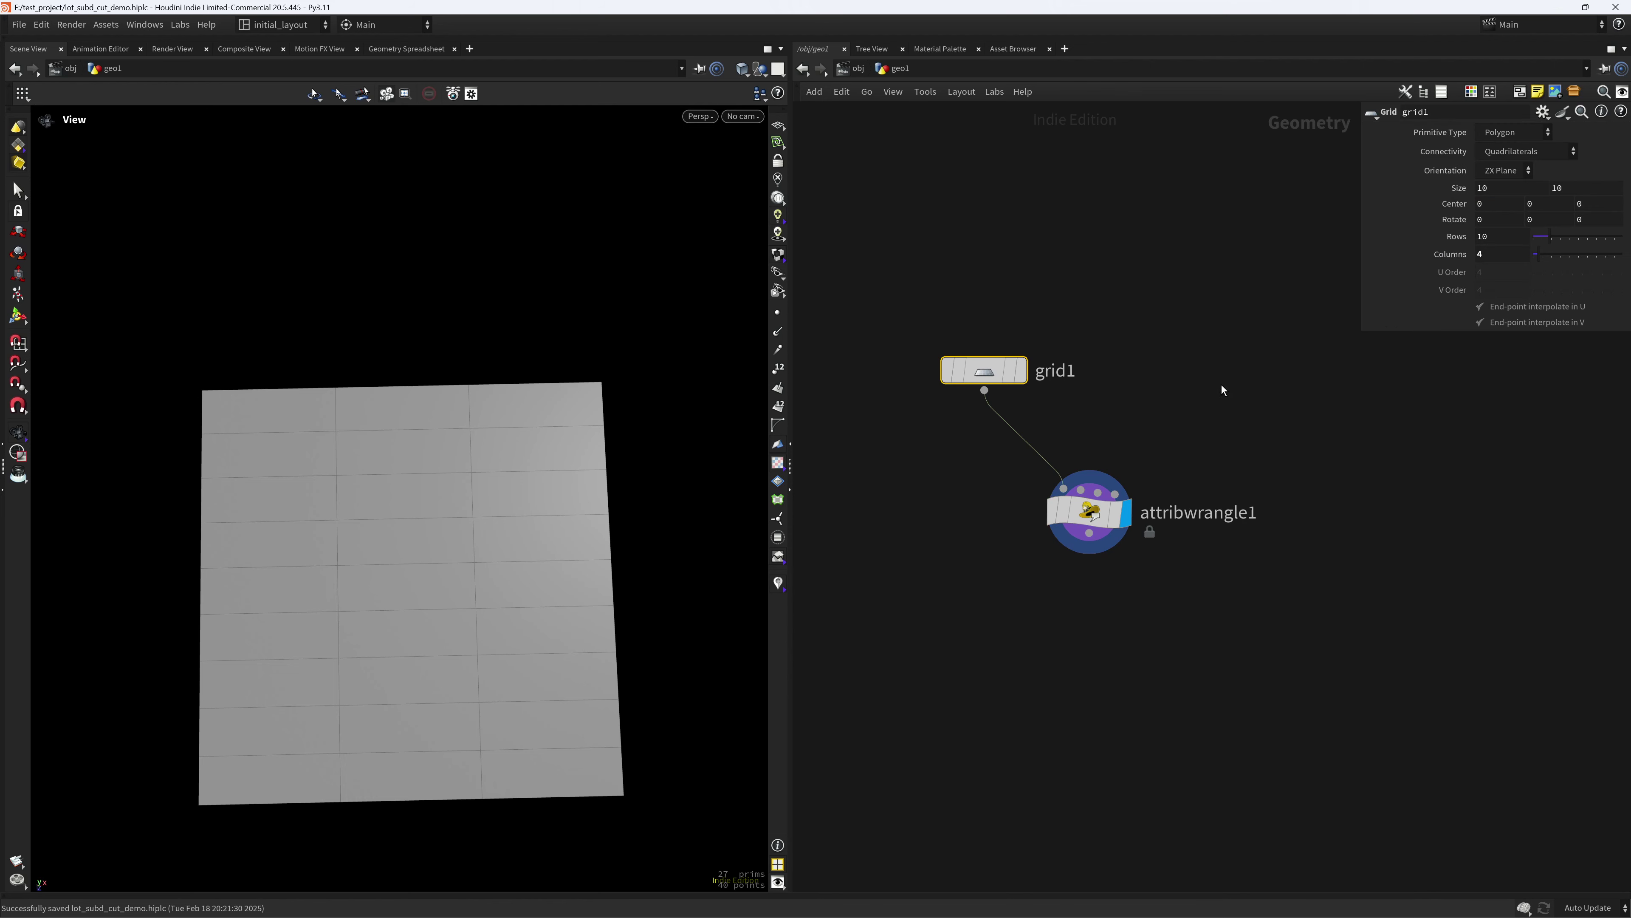
right_click(1455, 257)
left_click(1460, 370)
left_click(1092, 513)
right_click(1413, 228)
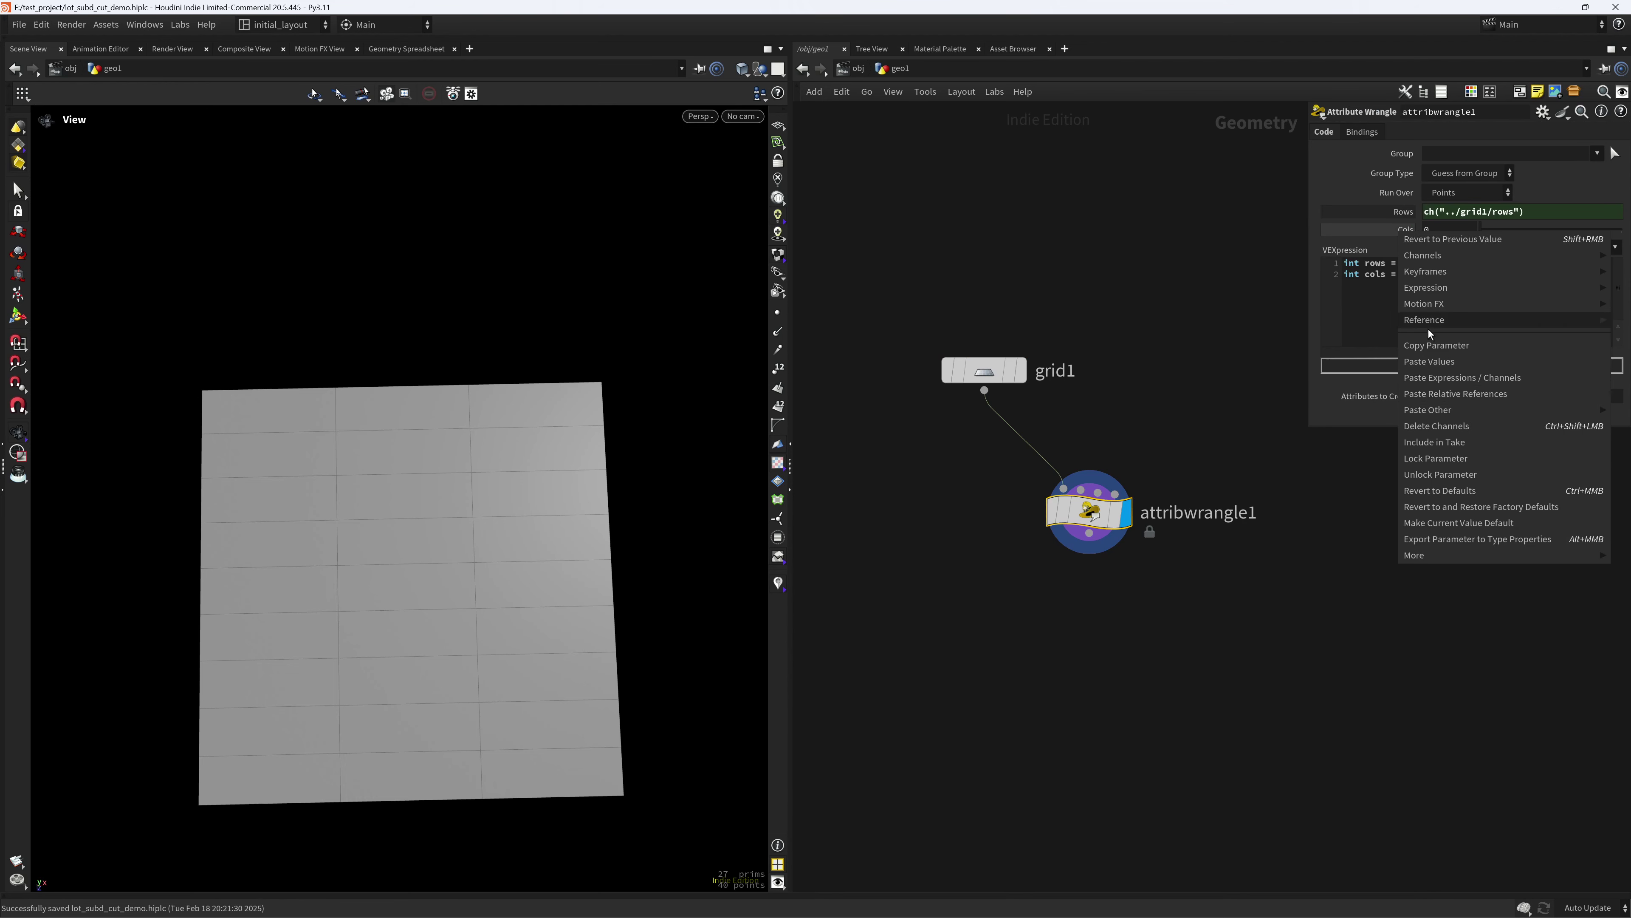
left_click(1473, 392)
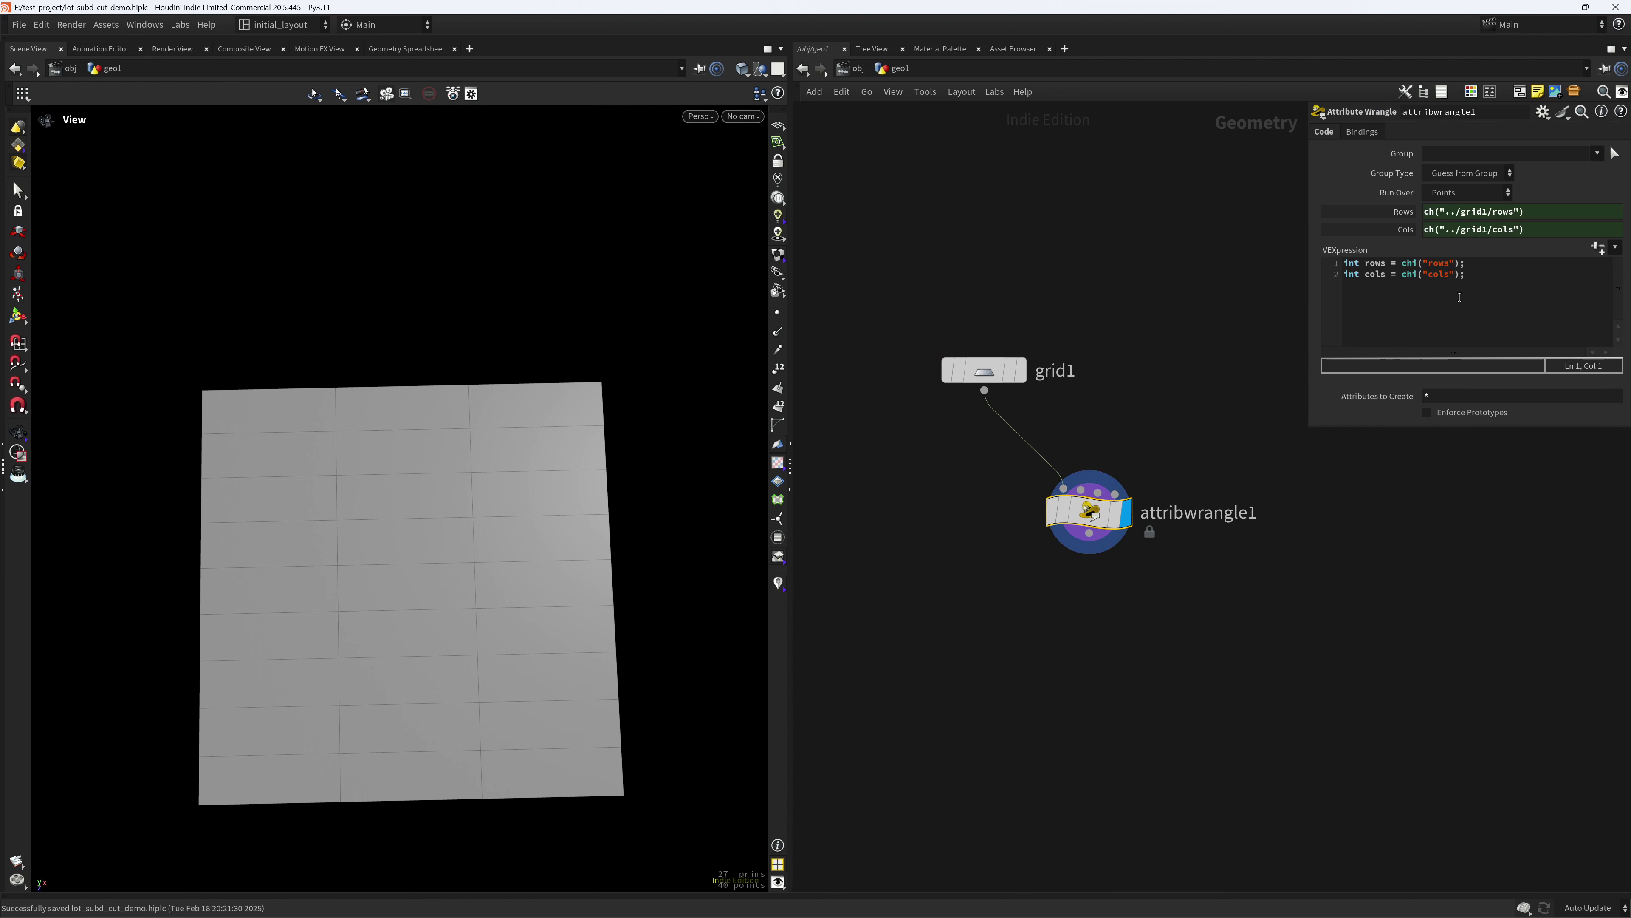
- Compute int row = floor(i@ptnum/cols); in the VEXpression and store it with i@row = row;
left_click(1488, 275)
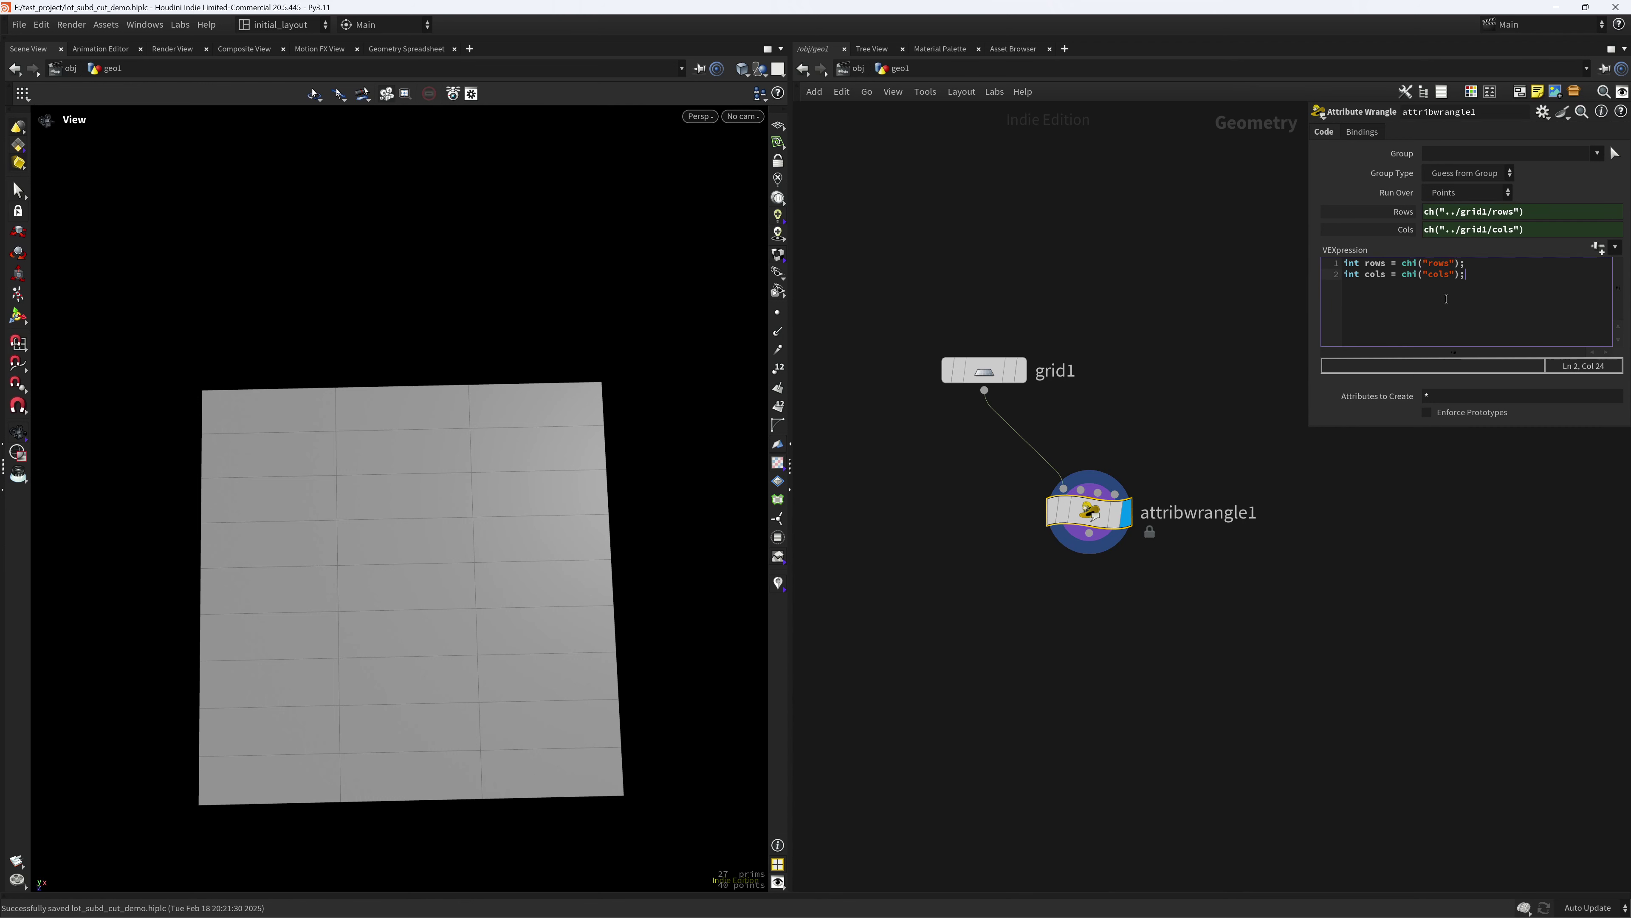
key("Return")
type("int")
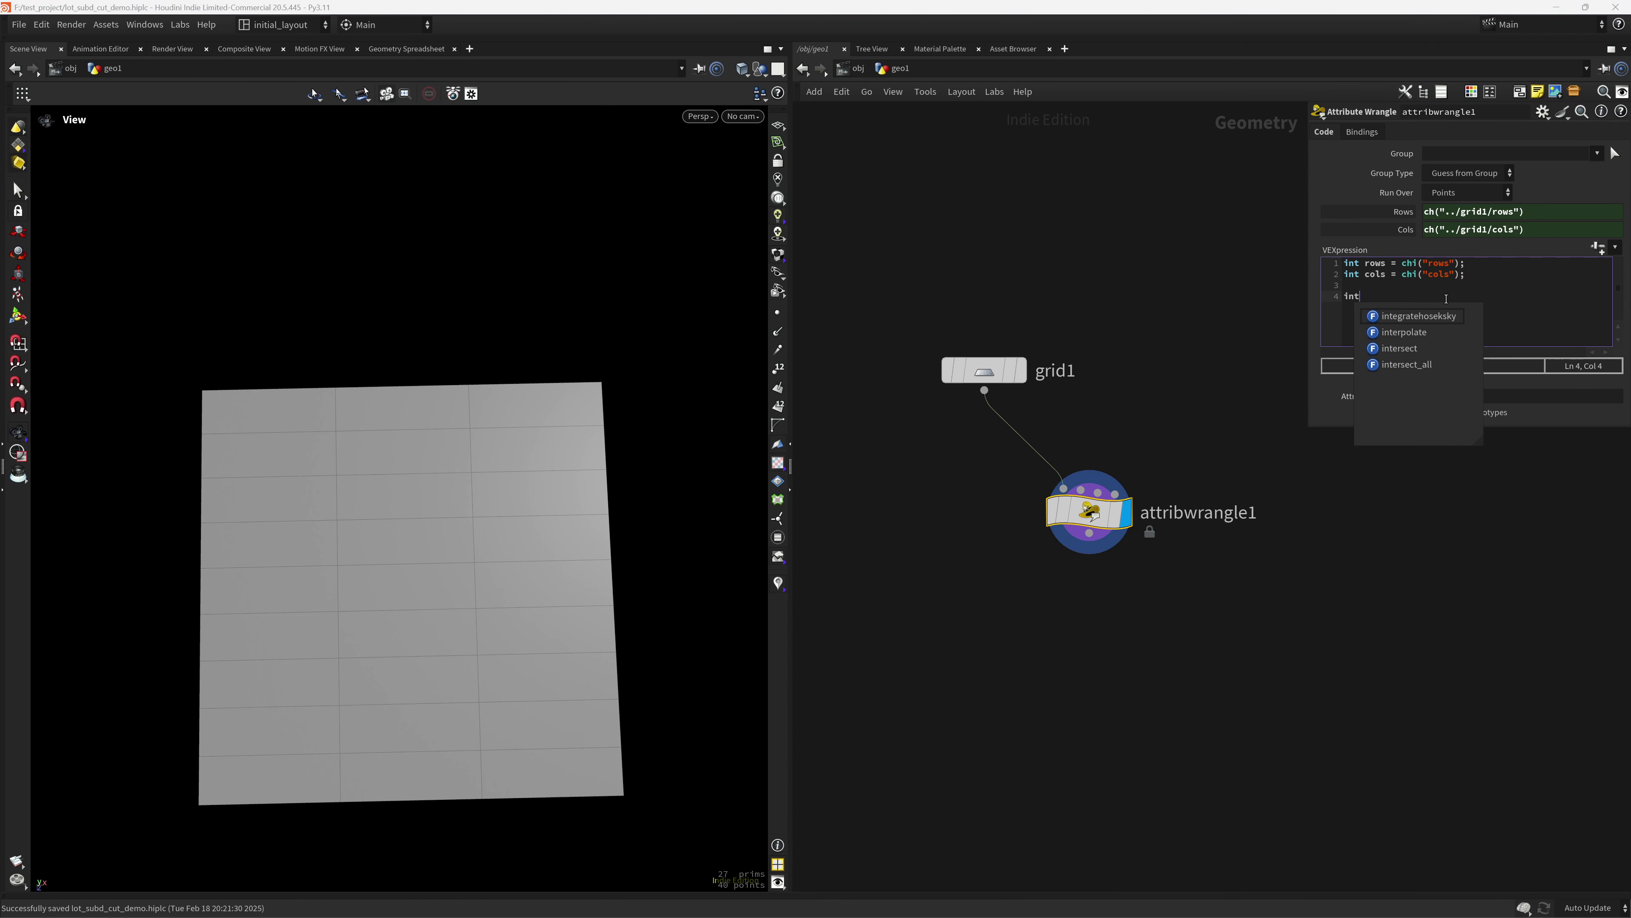
type(" row = flor")
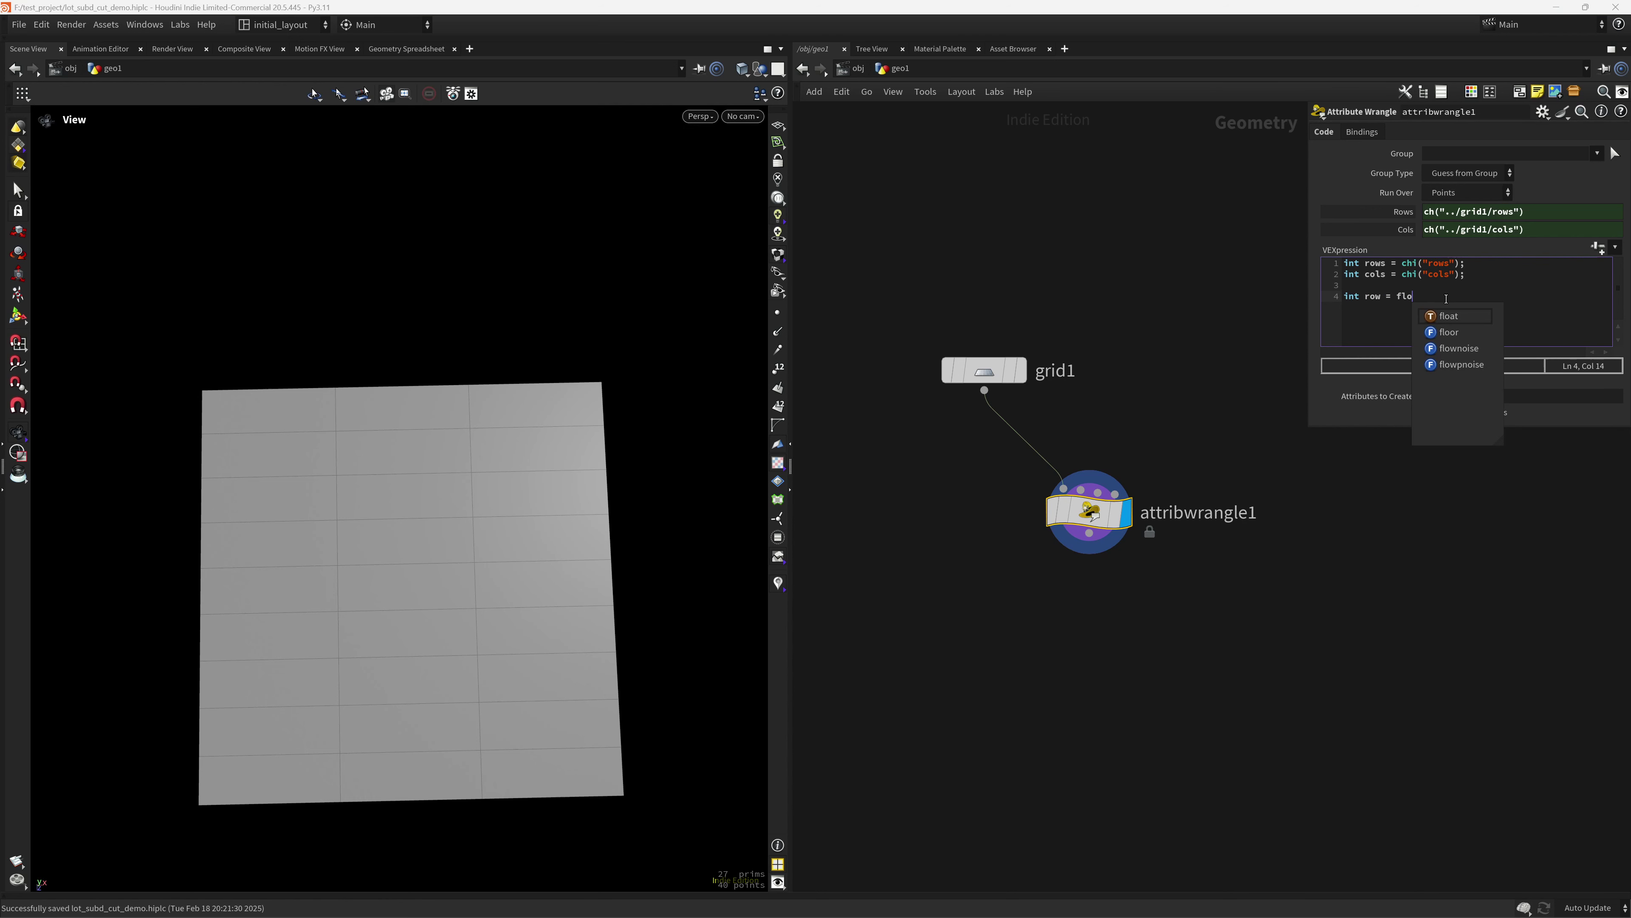
key("Return")
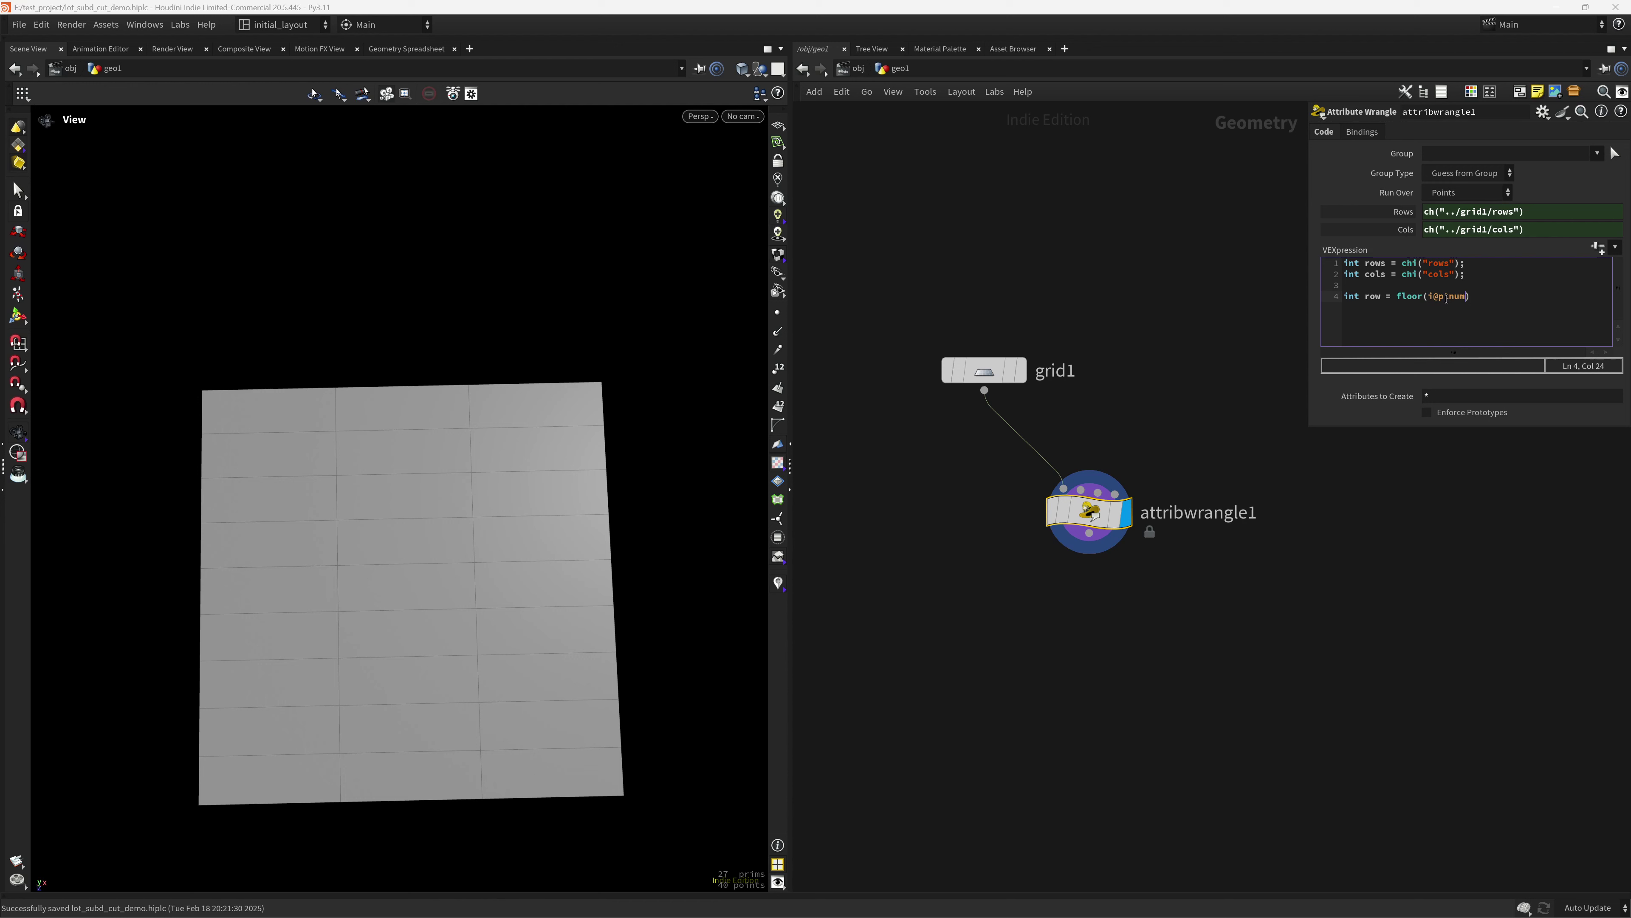
type("(i@ptnum/cols")
key("Return")
key("Return")
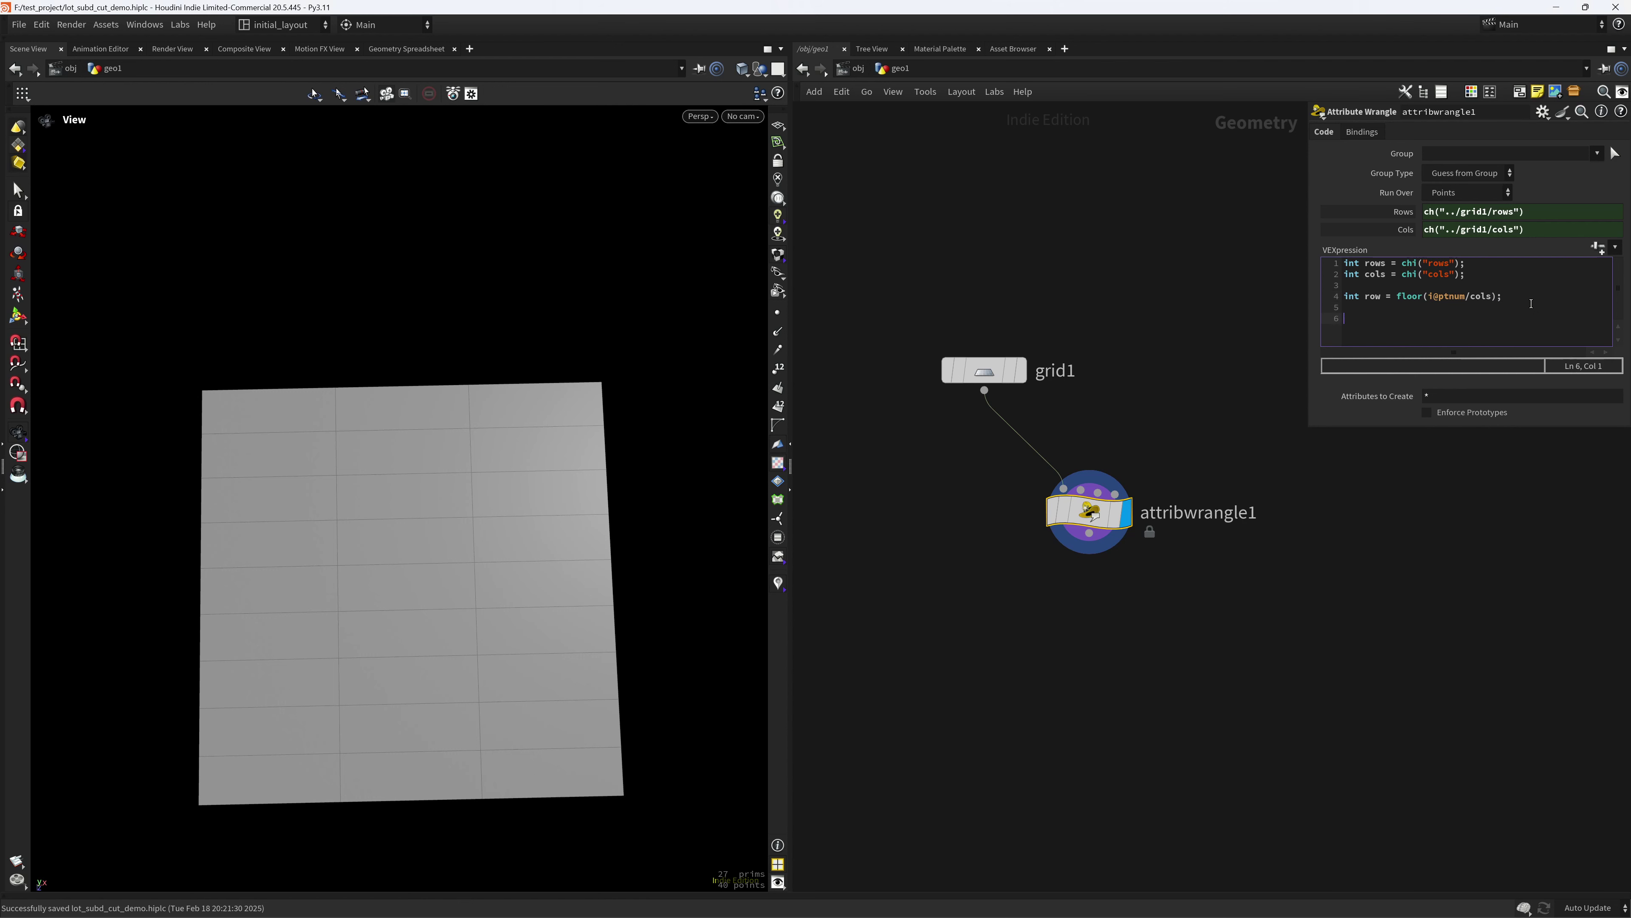
type("i@row")
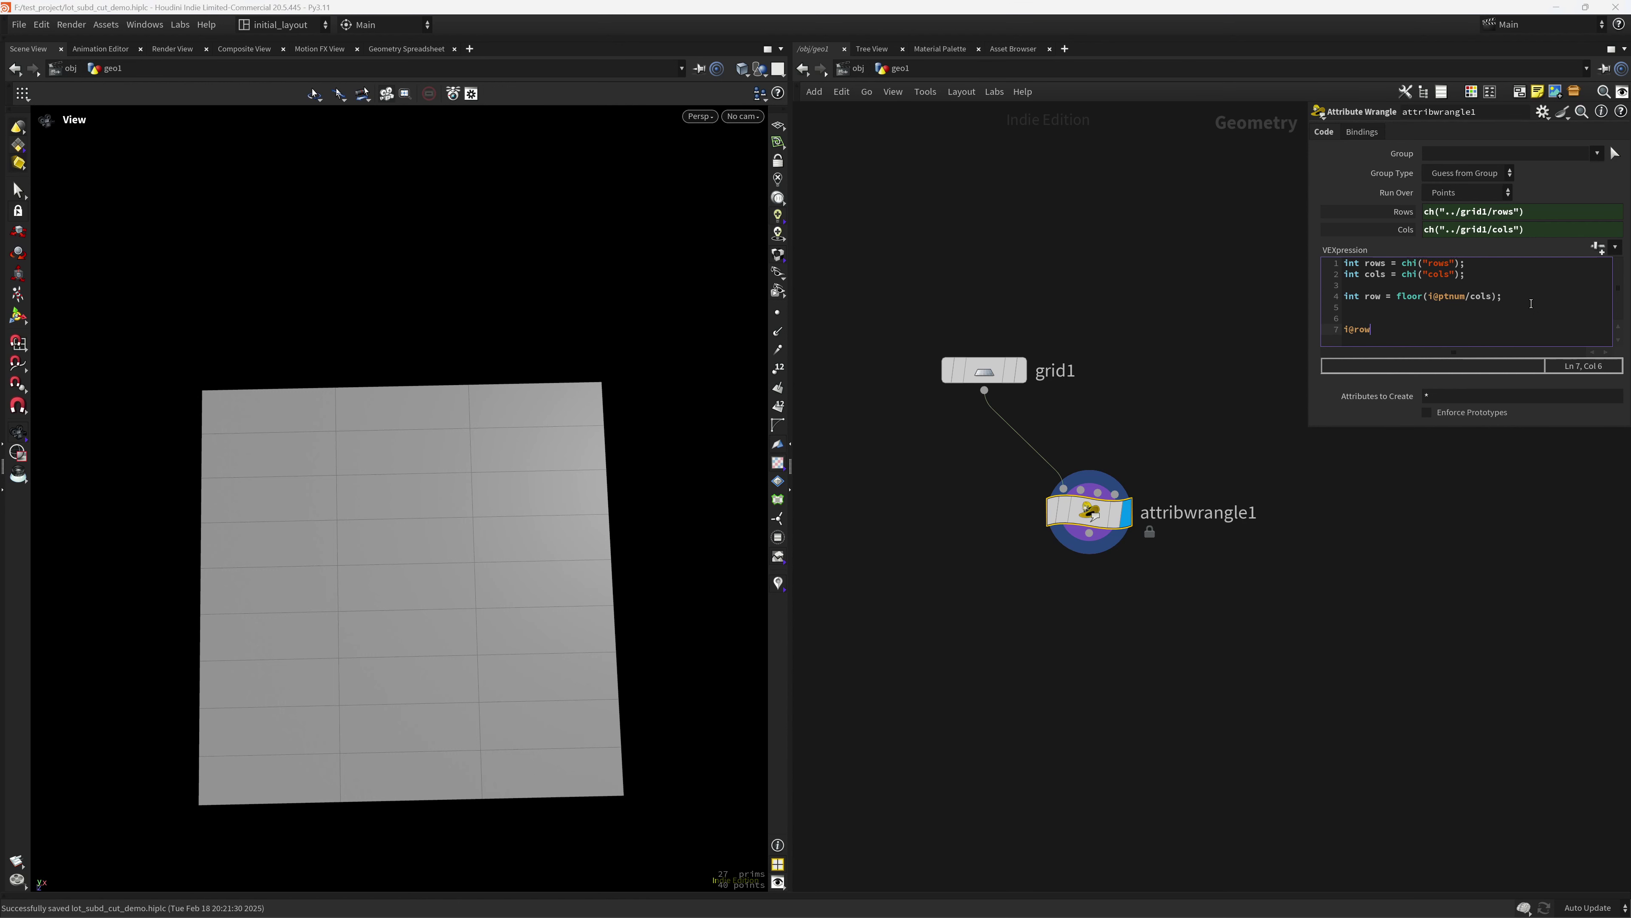
type(" = row;")
- Visualize the wrangle's row point attribute in the viewport using a visualizer of type Marker
middle_click(1086, 513)
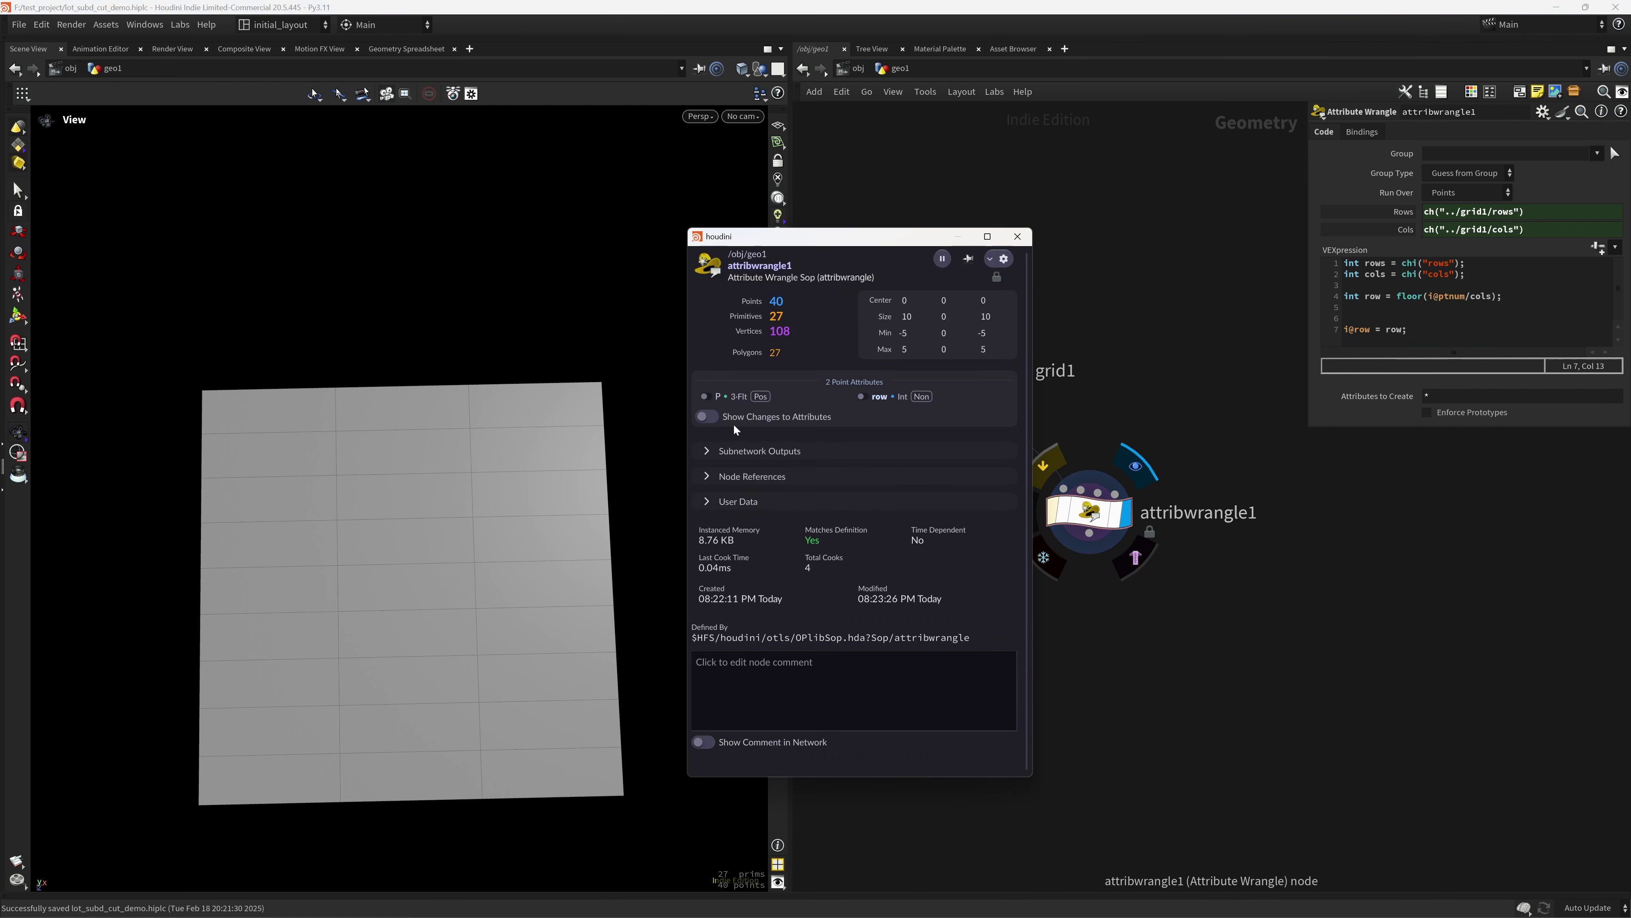
left_click(877, 394)
left_click(860, 398)
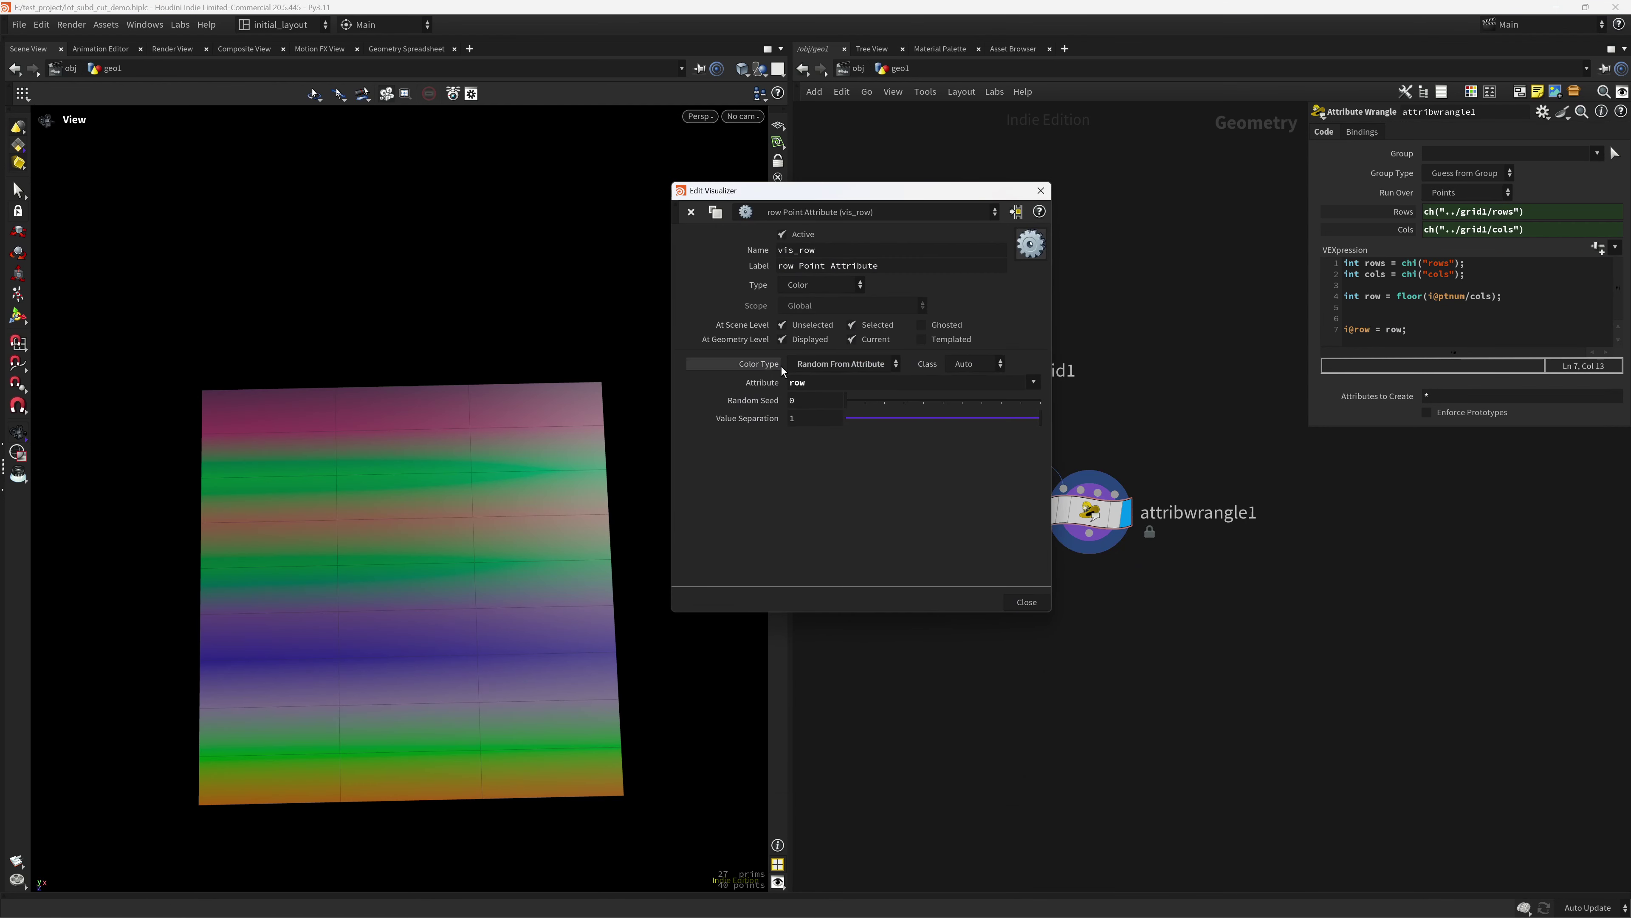
left_click(824, 284)
left_click(815, 325)
scroll(355, 536, "down", 3)
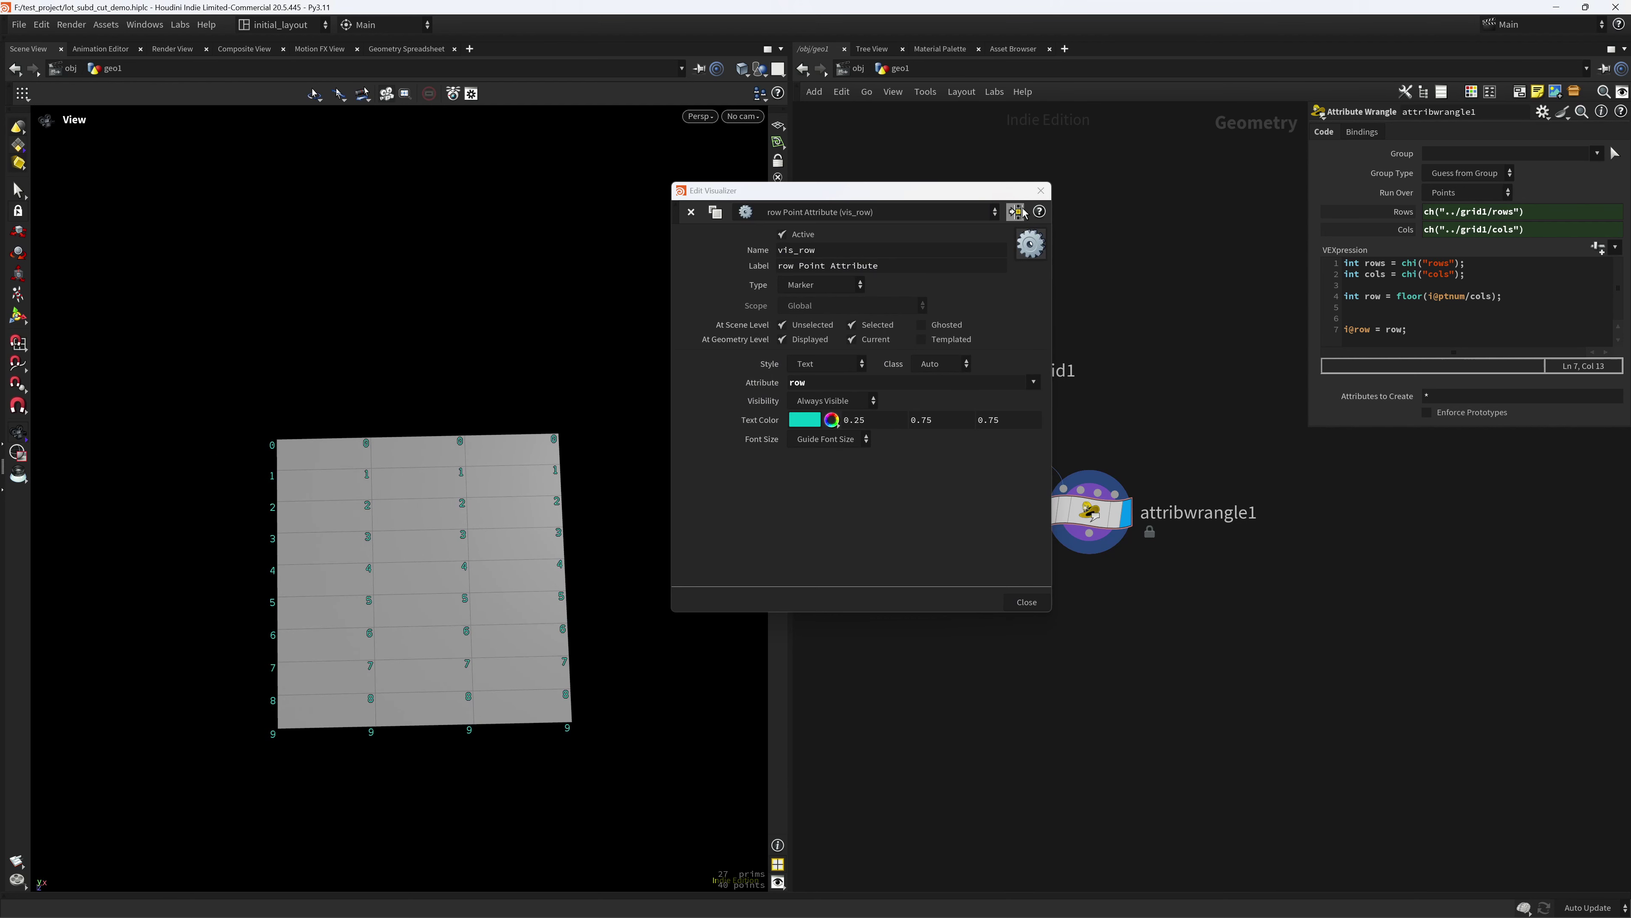
left_click(1041, 190)
- Turn off the visualization of the row attribute in the wrangle's node info
left_click(1024, 512)
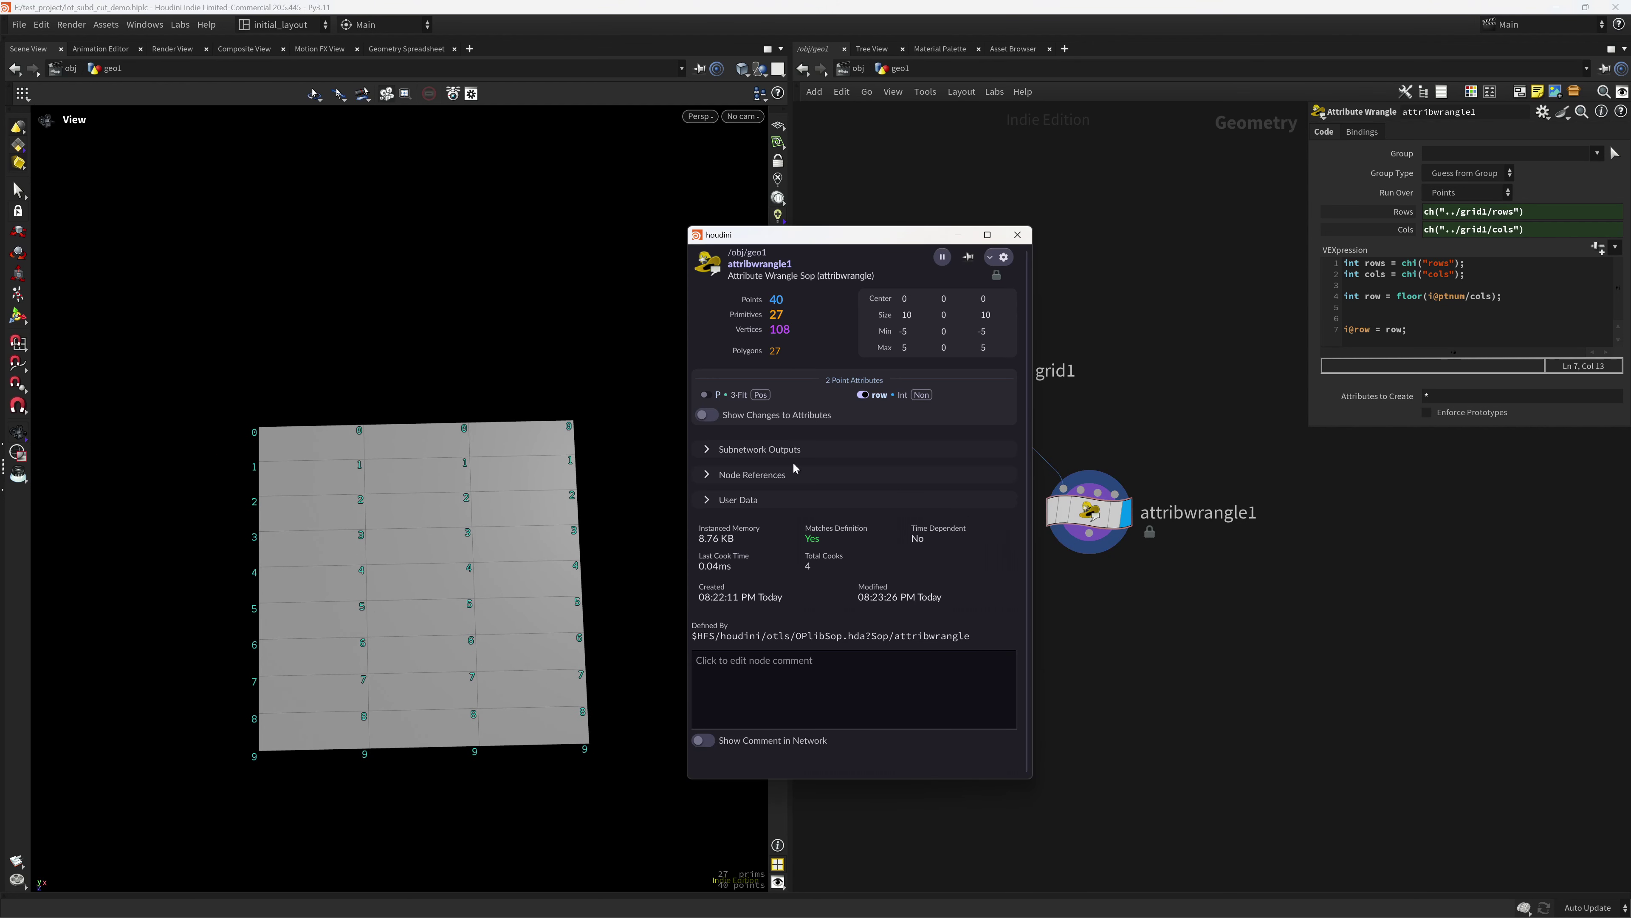
left_click(863, 395)
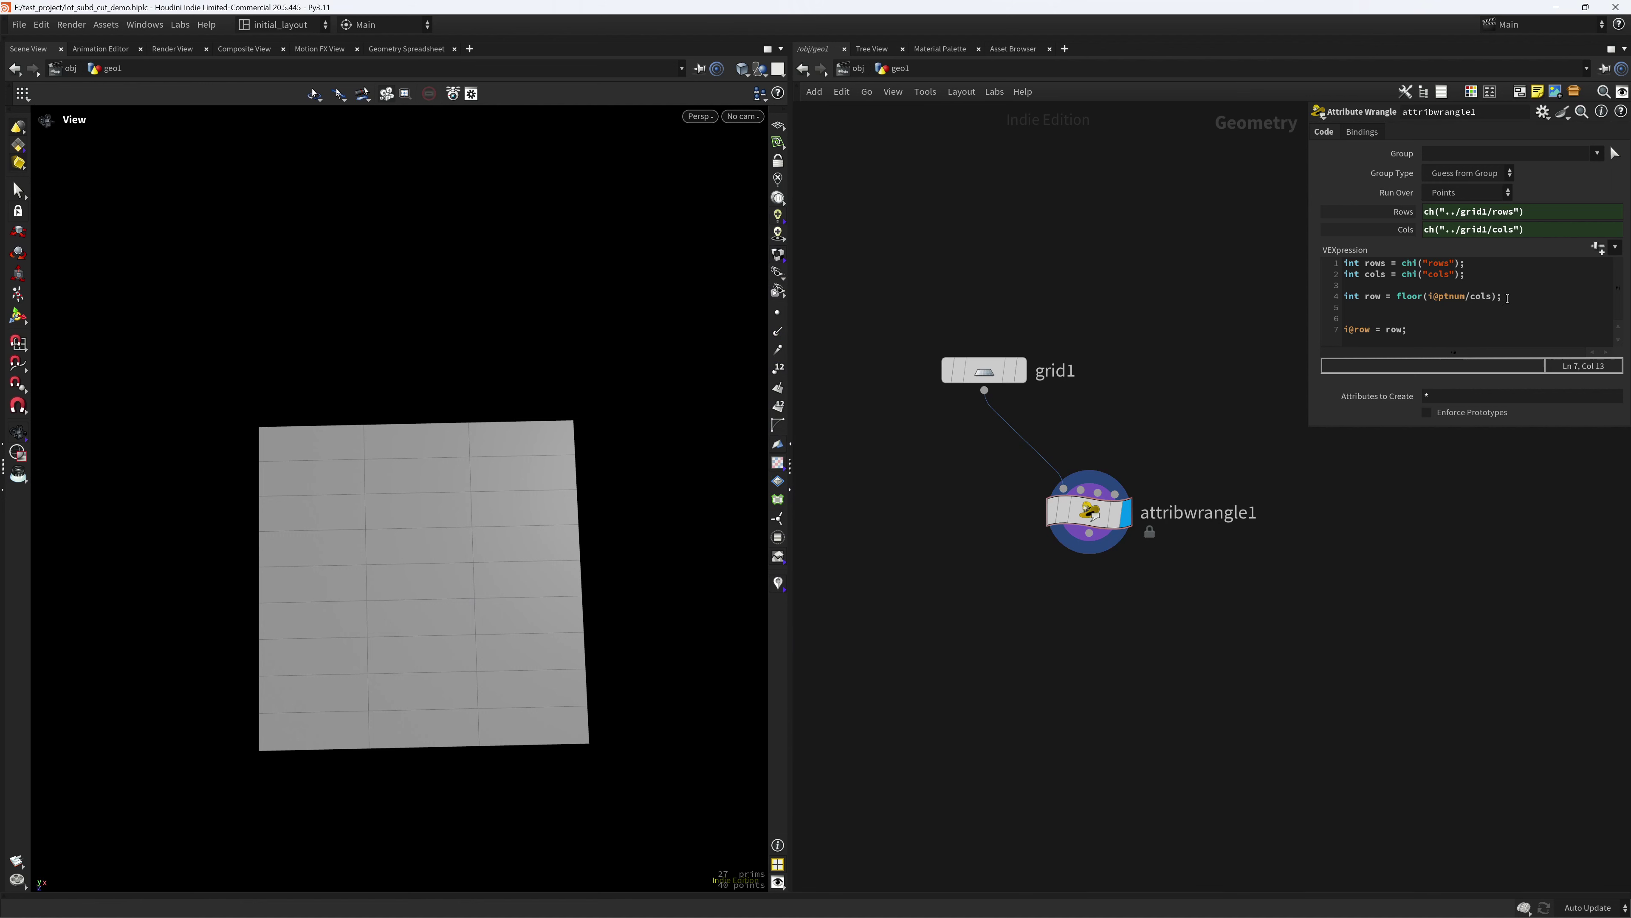
- Add the line int col = floor(i@ptnum%cols); below the row calculation in the wrangle's VEXpression
left_click_drag(1505, 296, 1328, 297)
key("ctrl+c")
key("End")
key("Return")
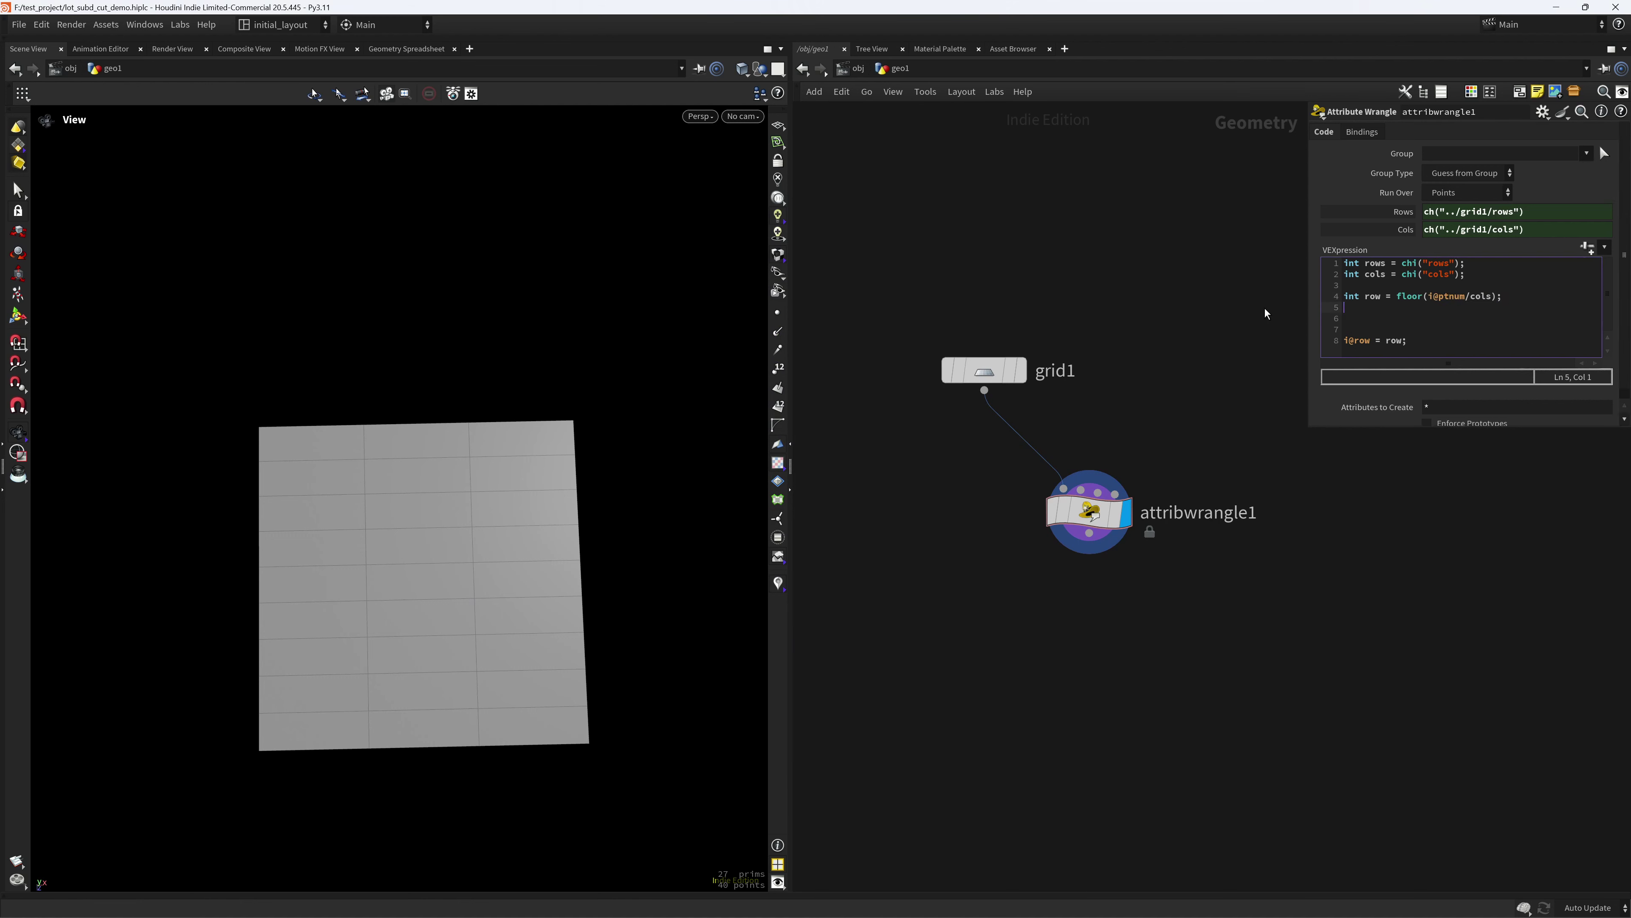
key("ctrl+v")
double_click(1377, 309)
type("col")
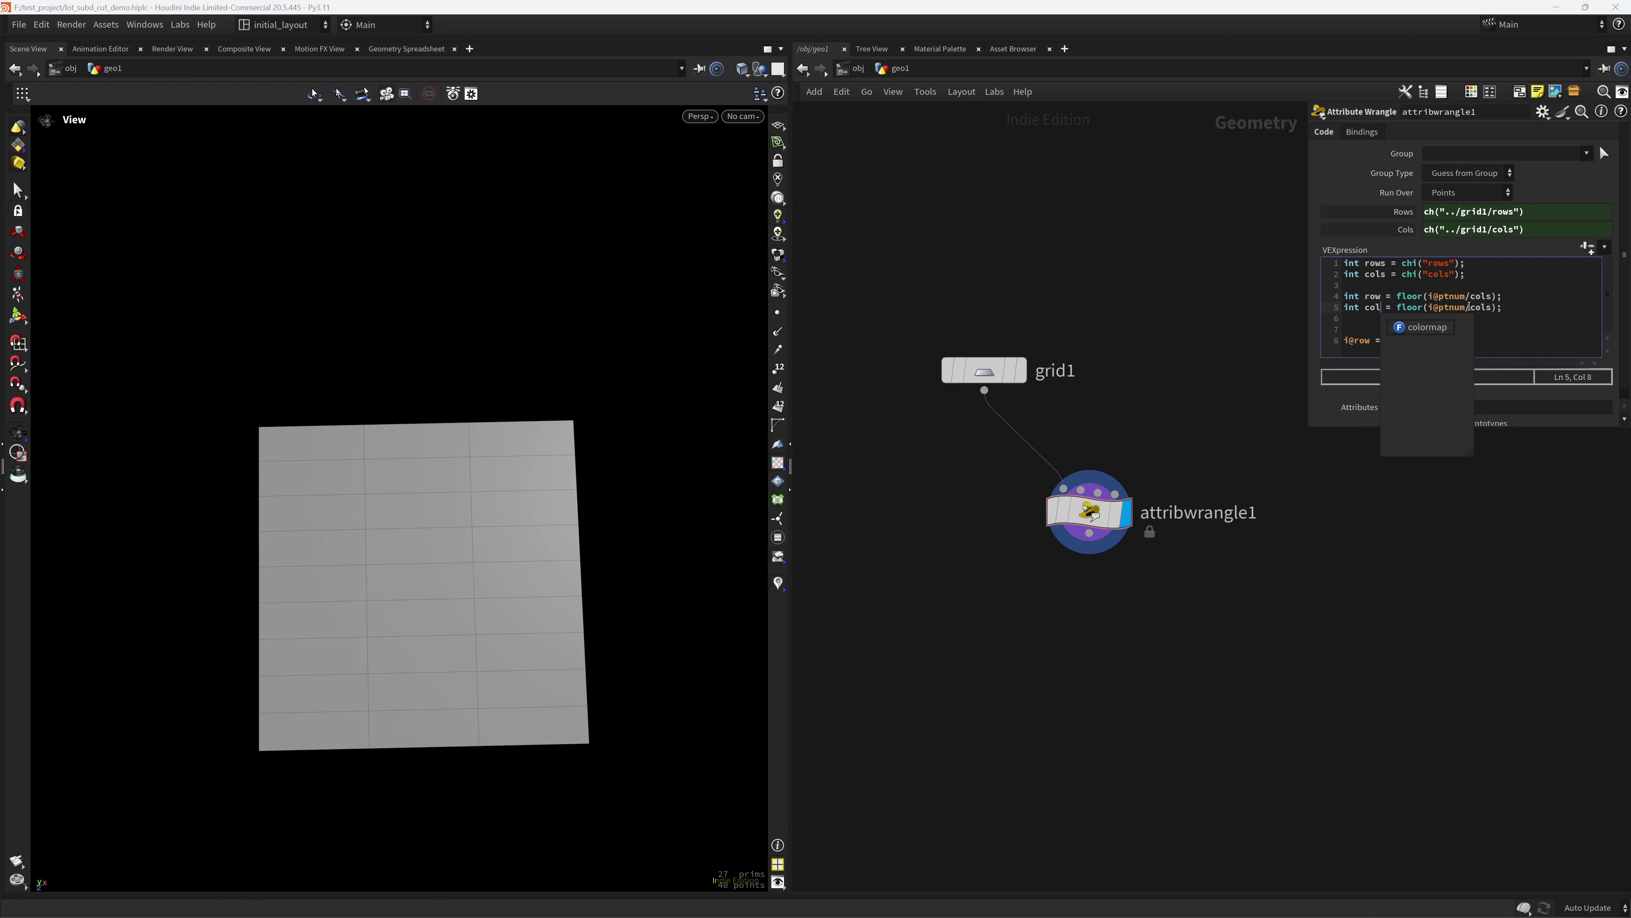
double_click(1470, 307)
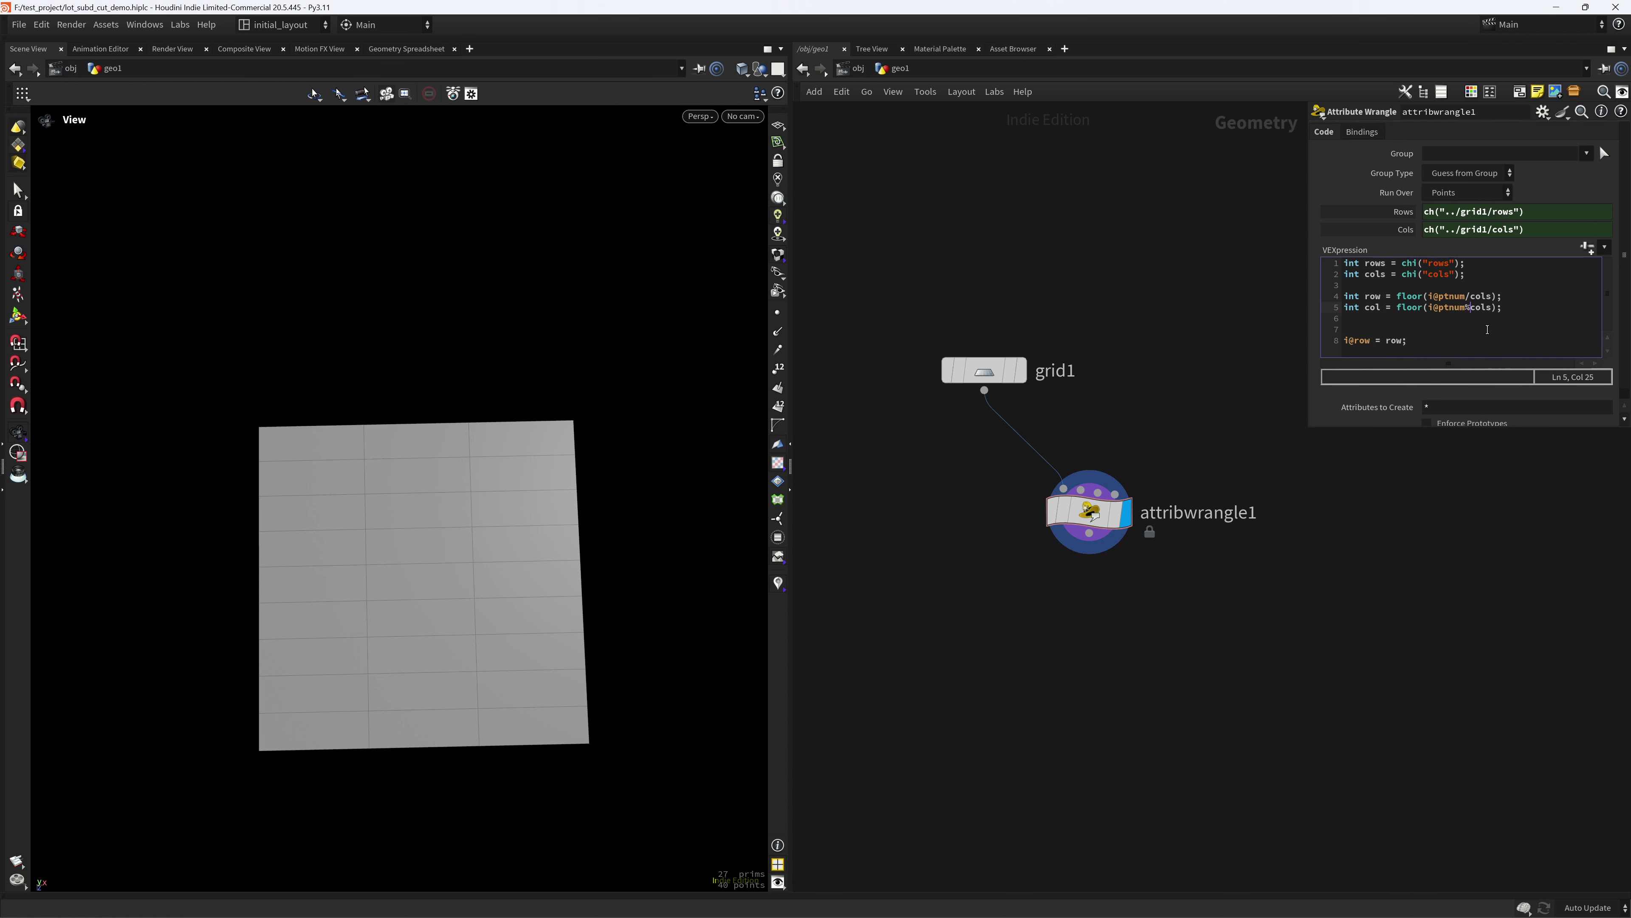
- Store the column index on each point with i@col = col; below the i@row line
left_click_drag(1411, 343, 1271, 360)
key("ctrl+c")
key("Right")
key("Return")
key("ctrl+v")
key("Left")
key("Left")
key("Left")
key("Left")
key("Left")
key("Left")
key("Left")
key("shift+Left")
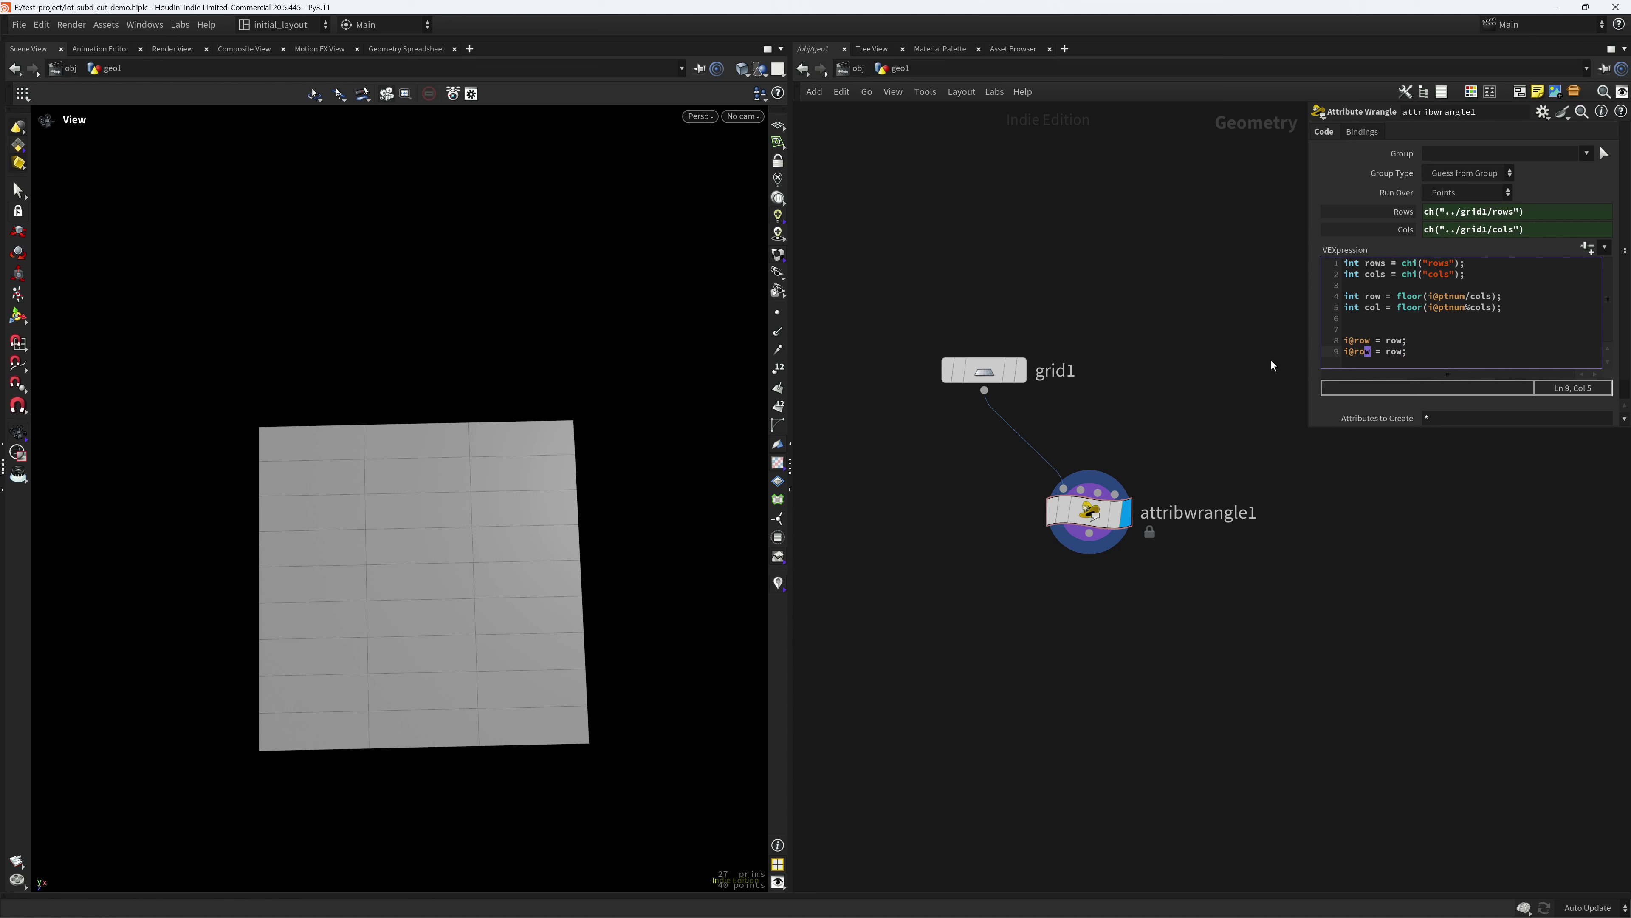
key("shift+Left")
key("shift+Left")
type("col")
key("shift+Right")
key("shift+Right")
key("shift+Right")
type("col")
- Visualize attribwrangle1's col point attribute in the viewport using a visualizer of type Marker
middle_click(1071, 521)
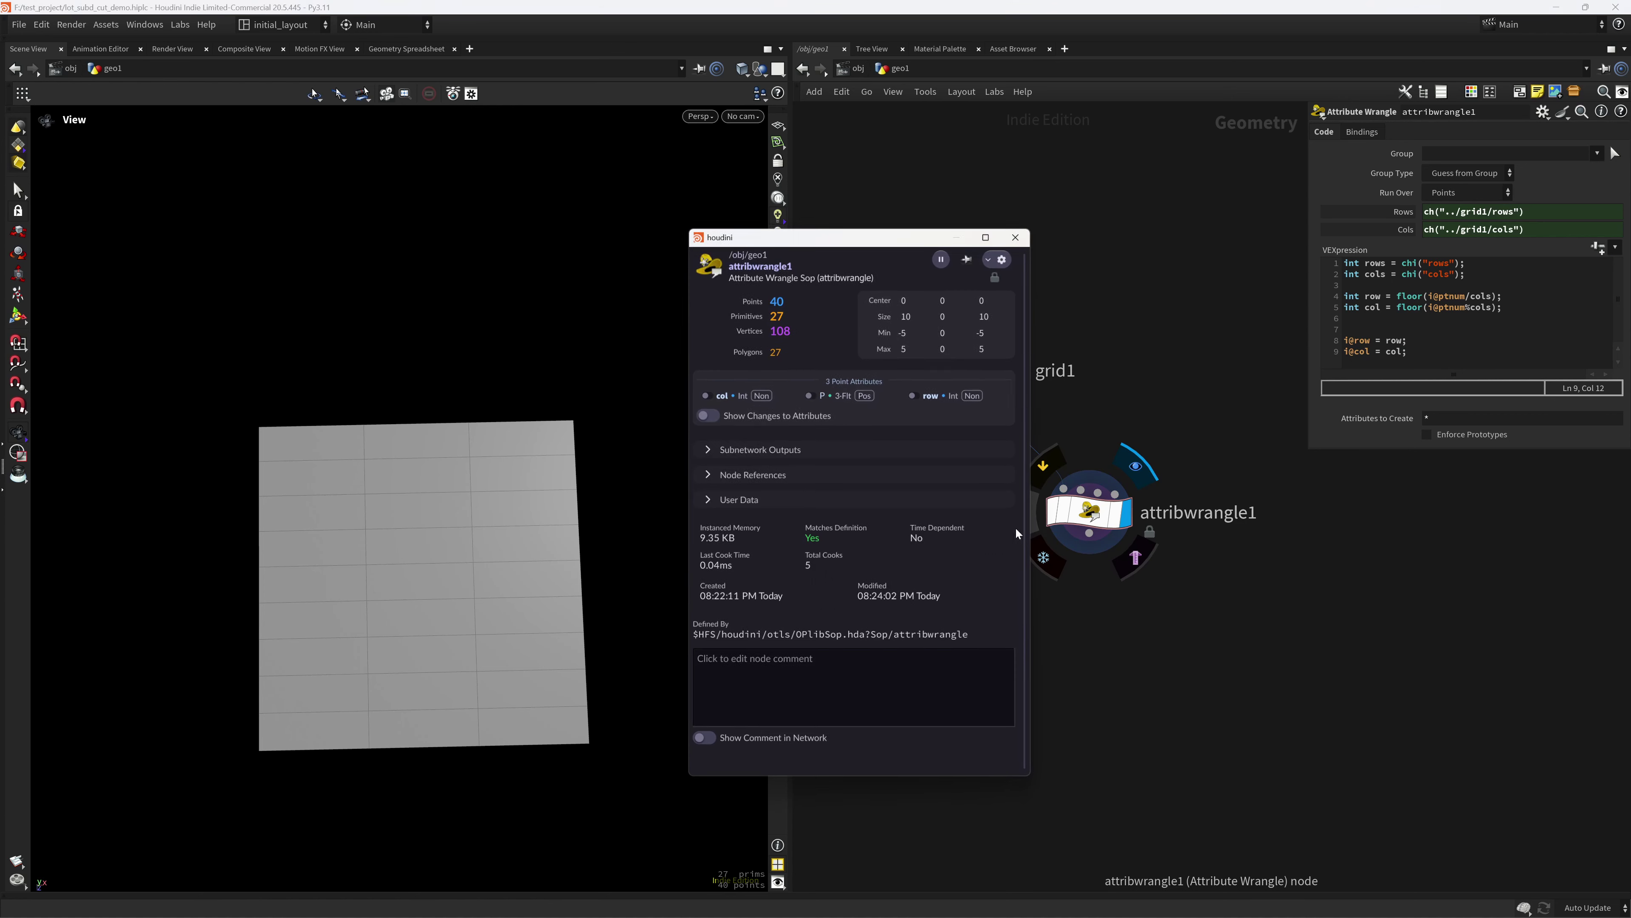
left_click(706, 397)
right_click(705, 397)
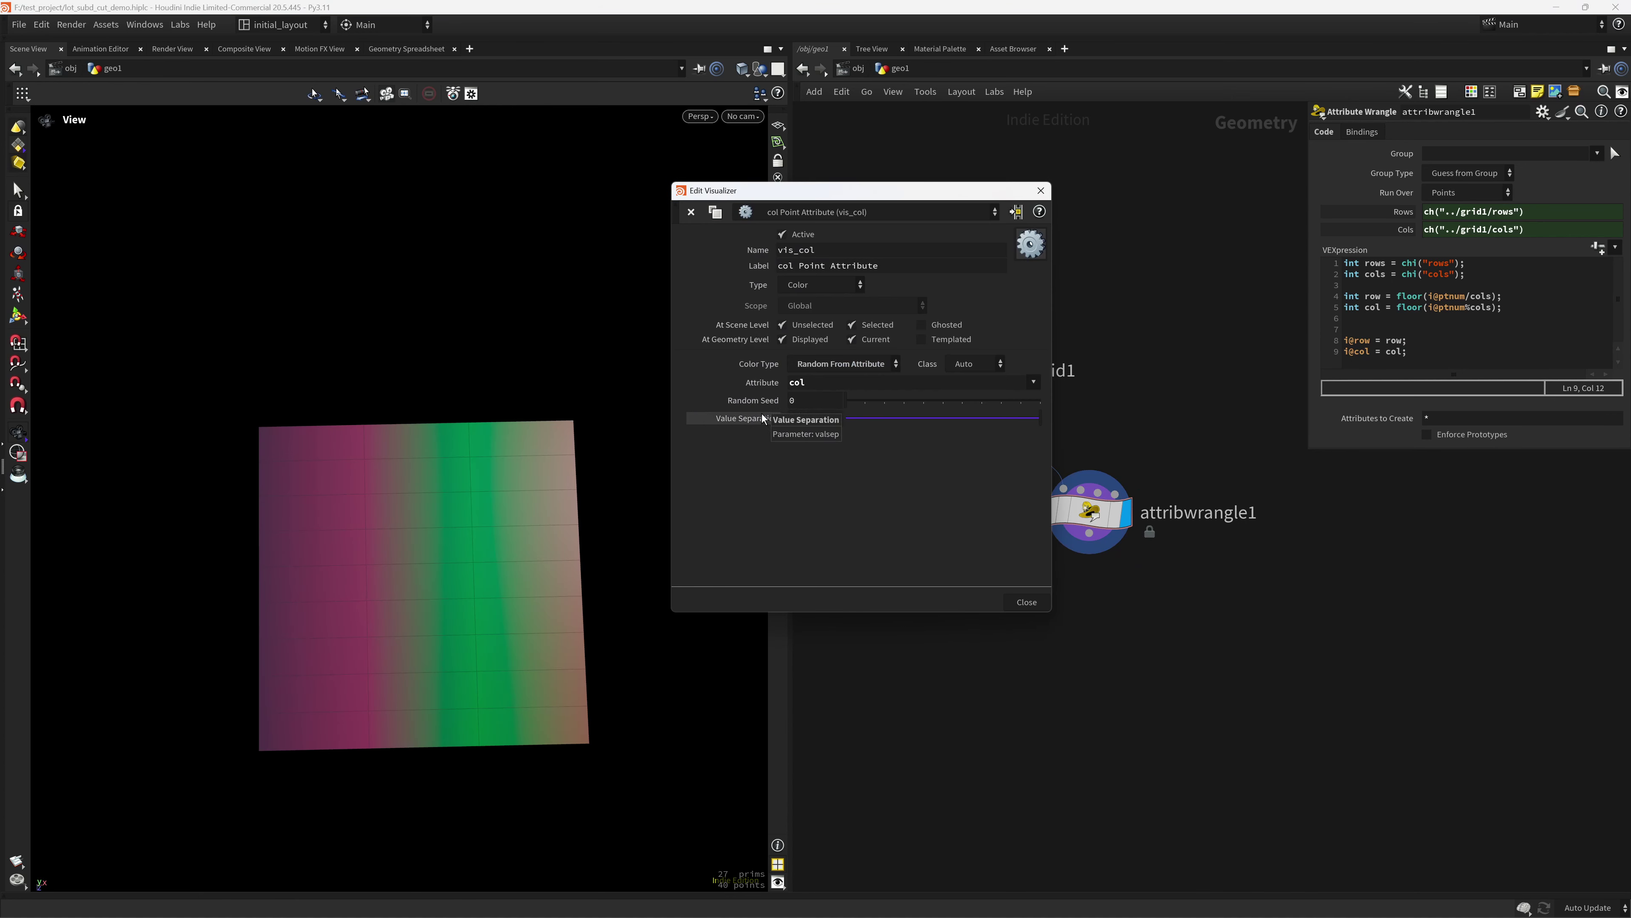
left_click(810, 287)
left_click(811, 303)
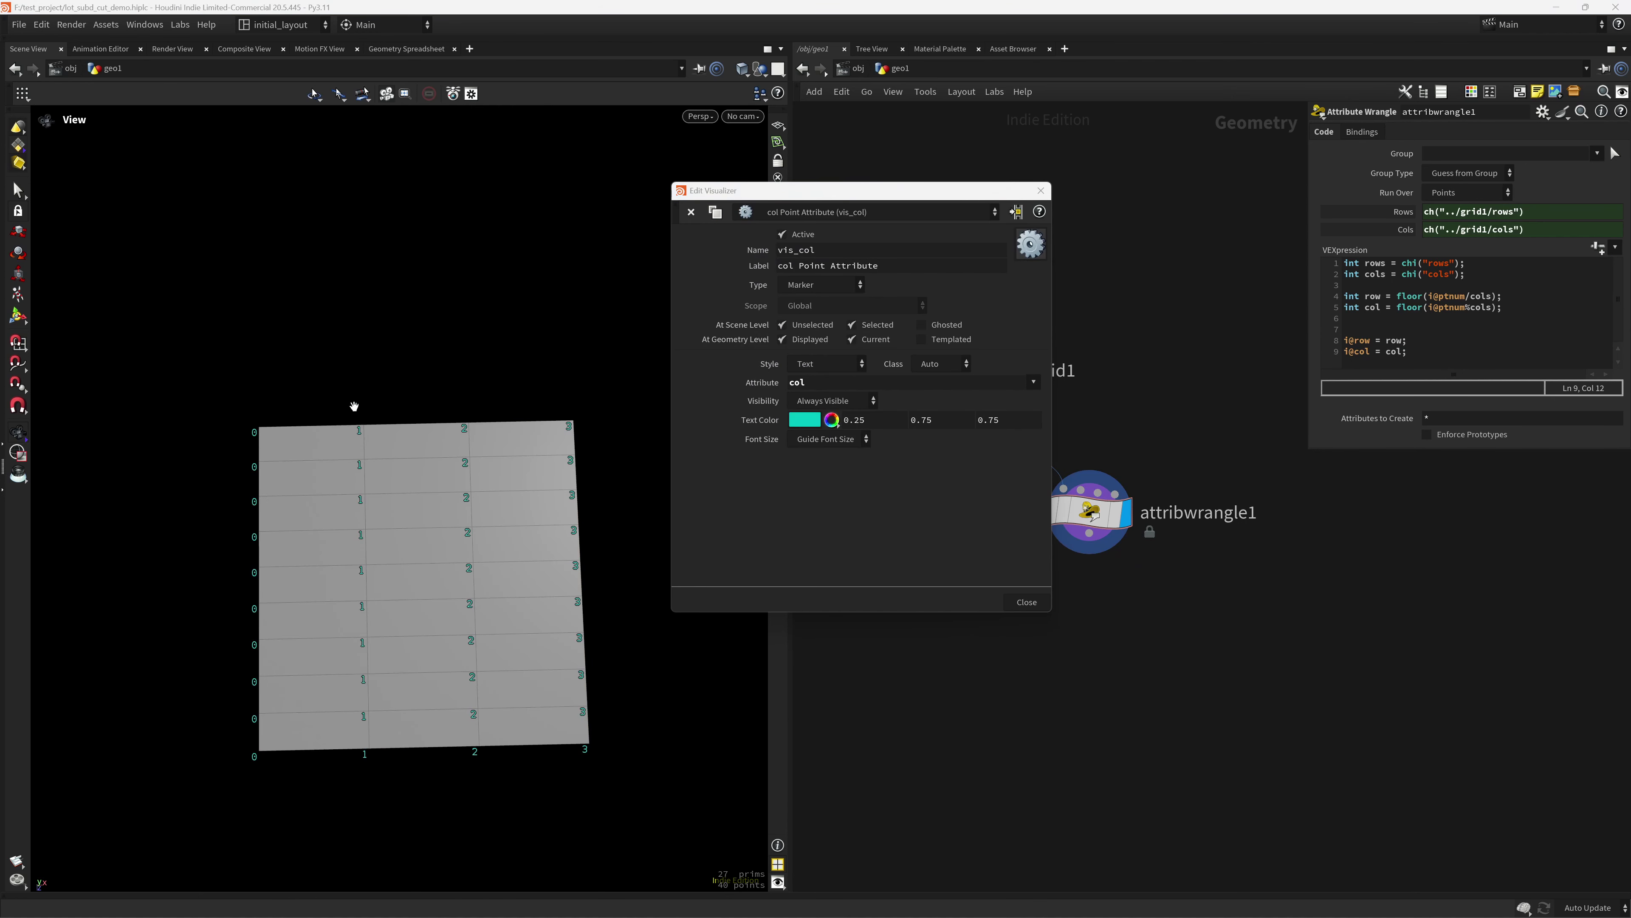
left_click(1041, 191)
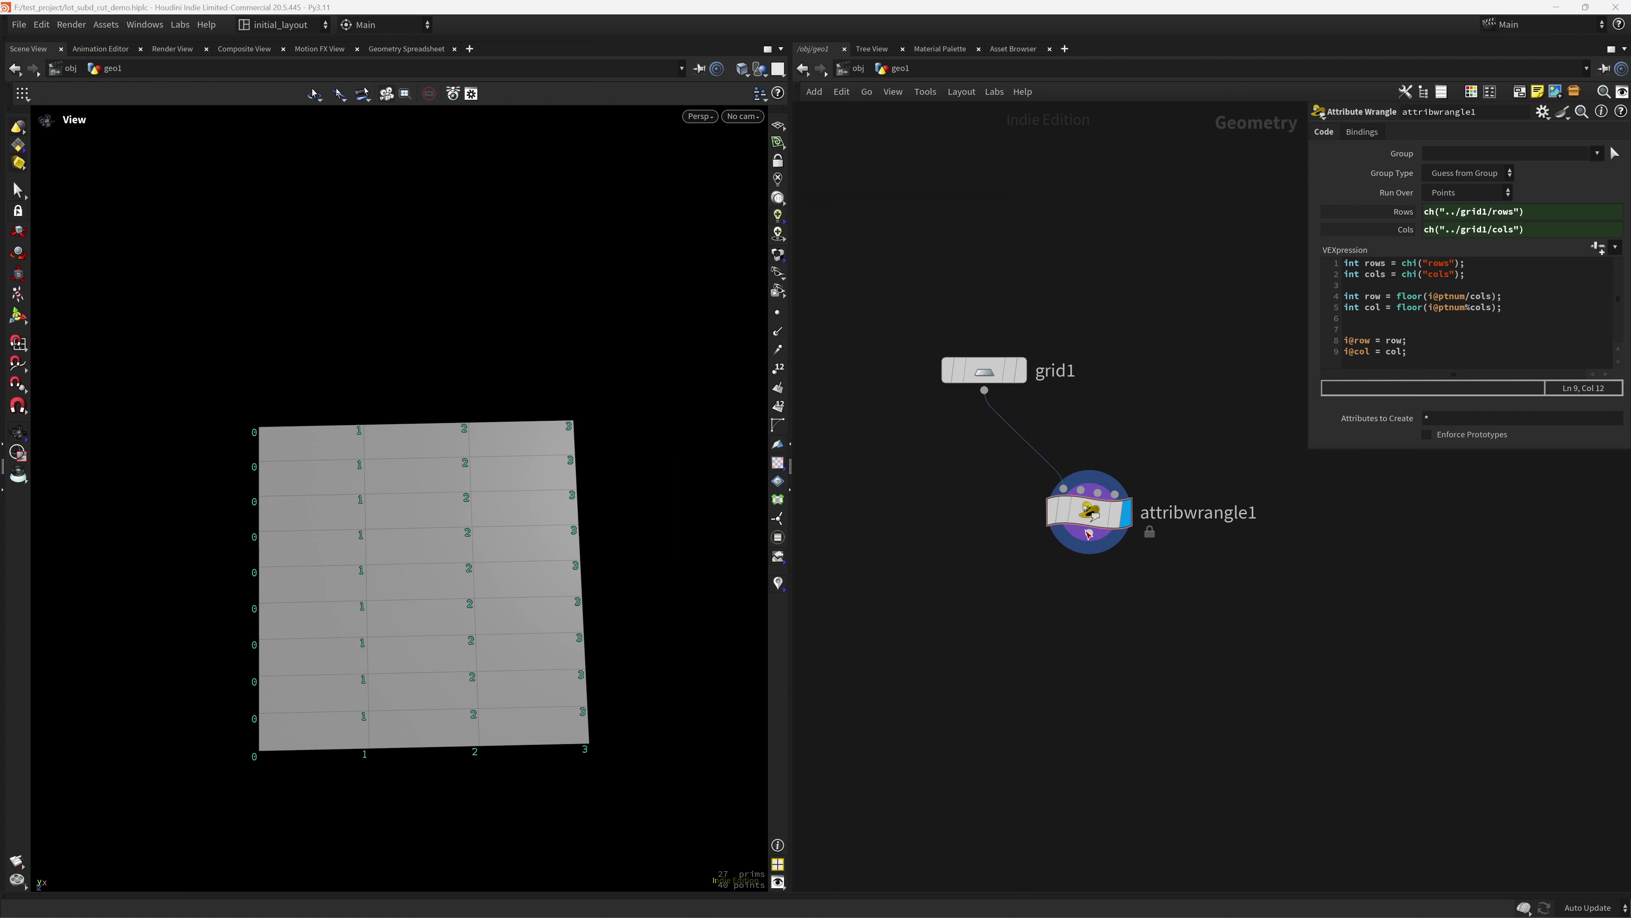
- Turn off the col visualization, check the row markers in the viewport, and turn them off again
middle_click(1085, 514)
left_click(707, 396)
left_click(914, 395)
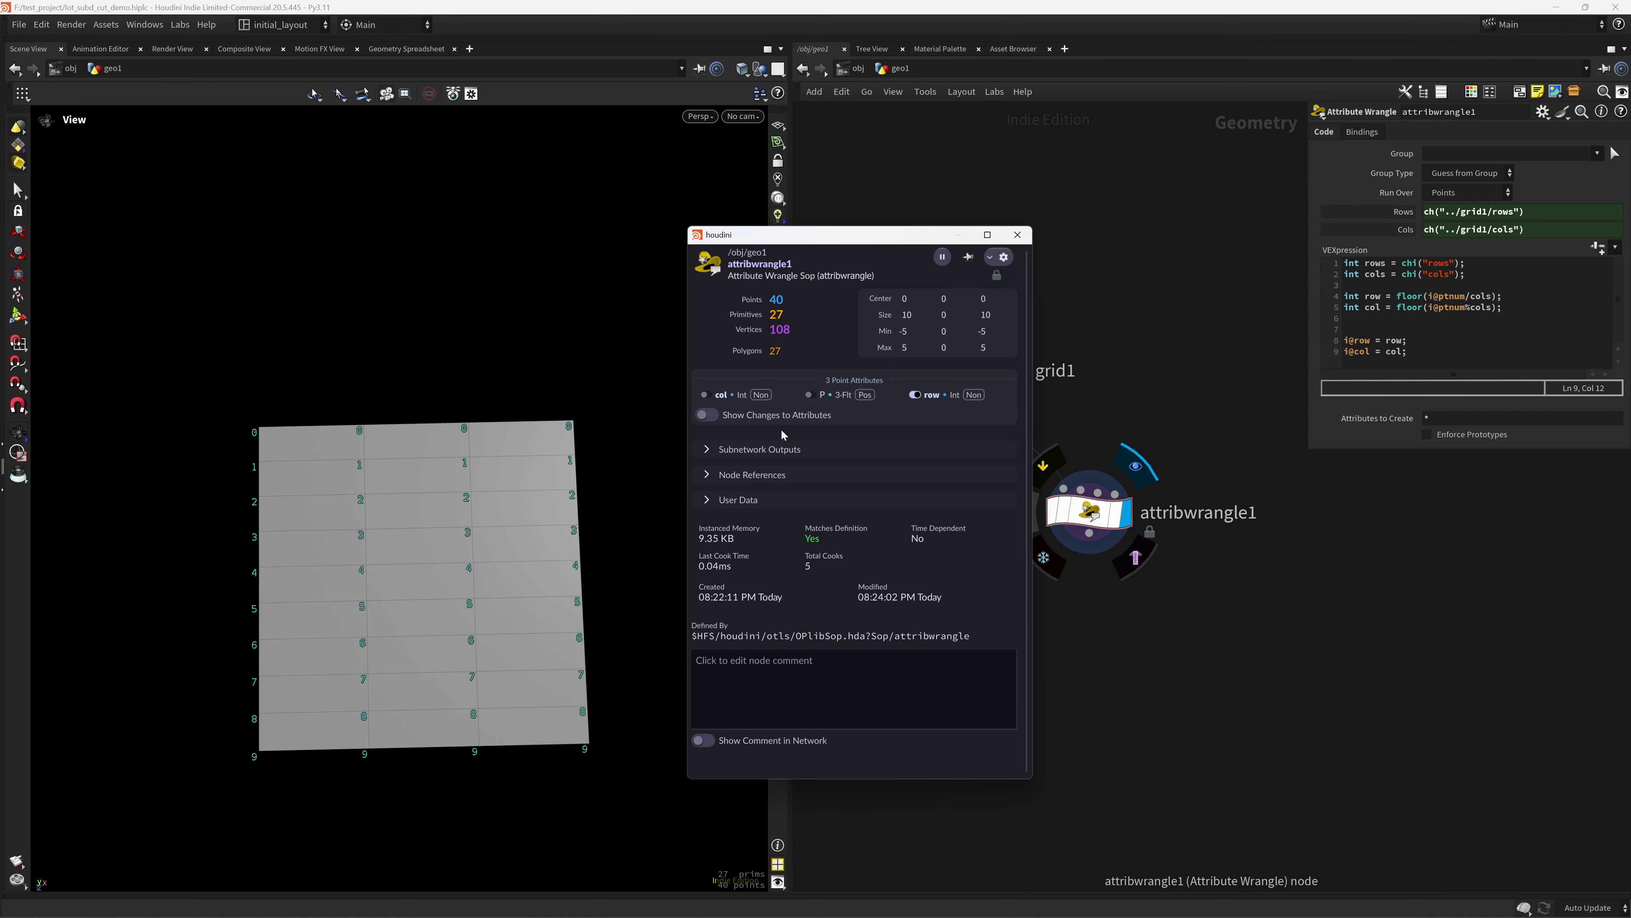
left_click(913, 396)
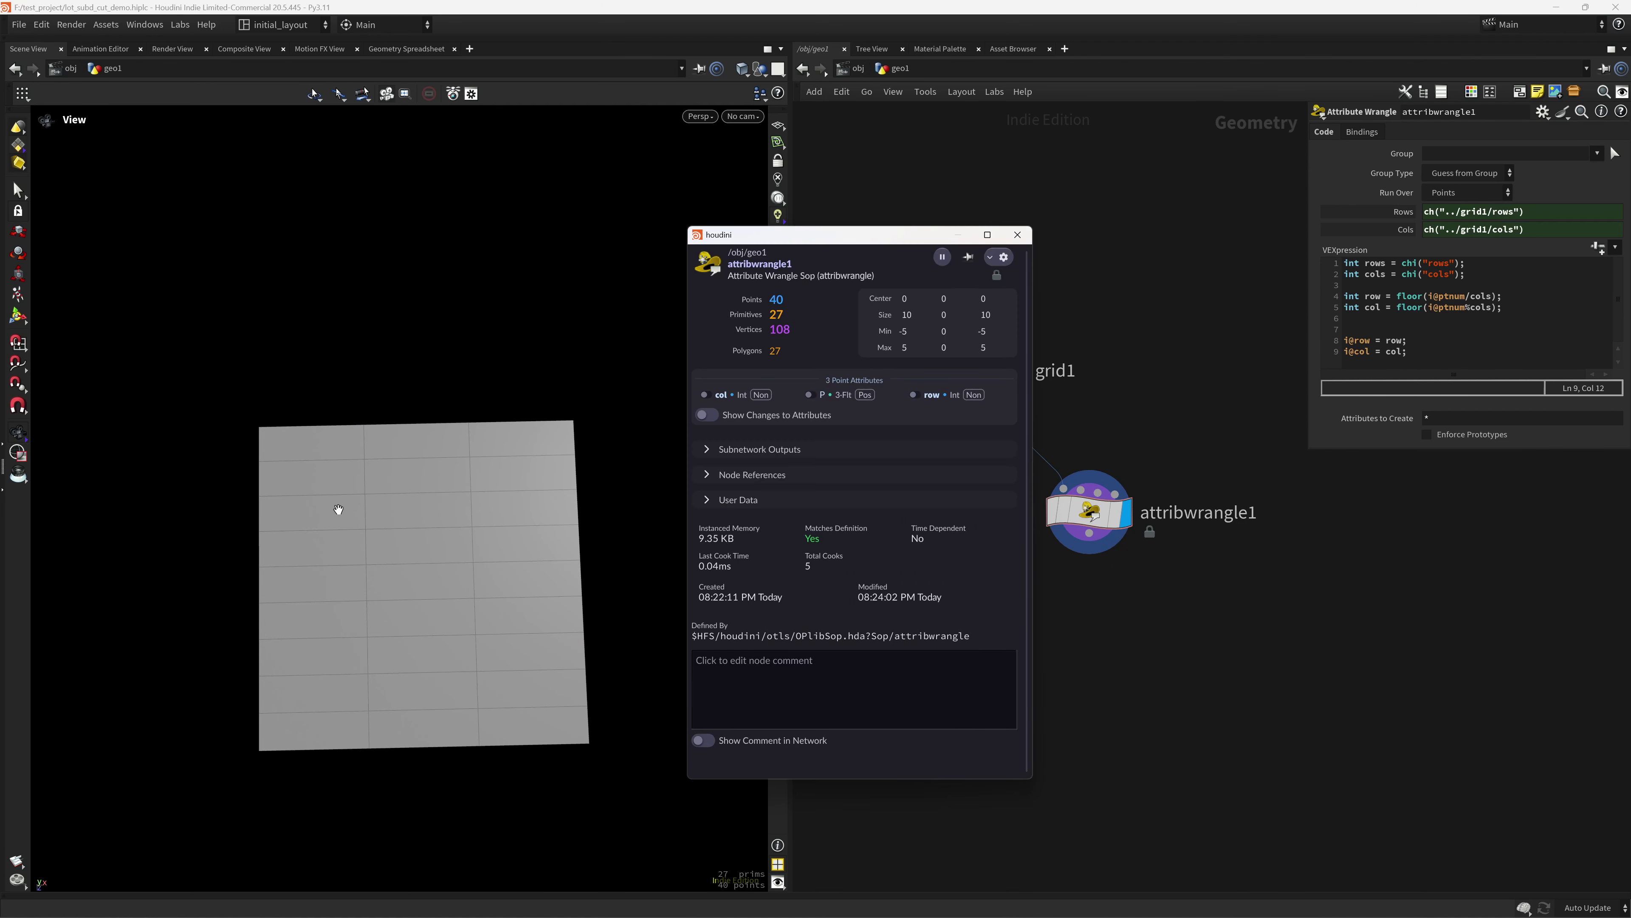
- Save the scene file
scroll(336, 507, "up", 2)
scroll(514, 559, "down", 2)
key("ctrl+s")
scroll(1053, 611, "up", 2)
scroll(1060, 582, "down", 3)
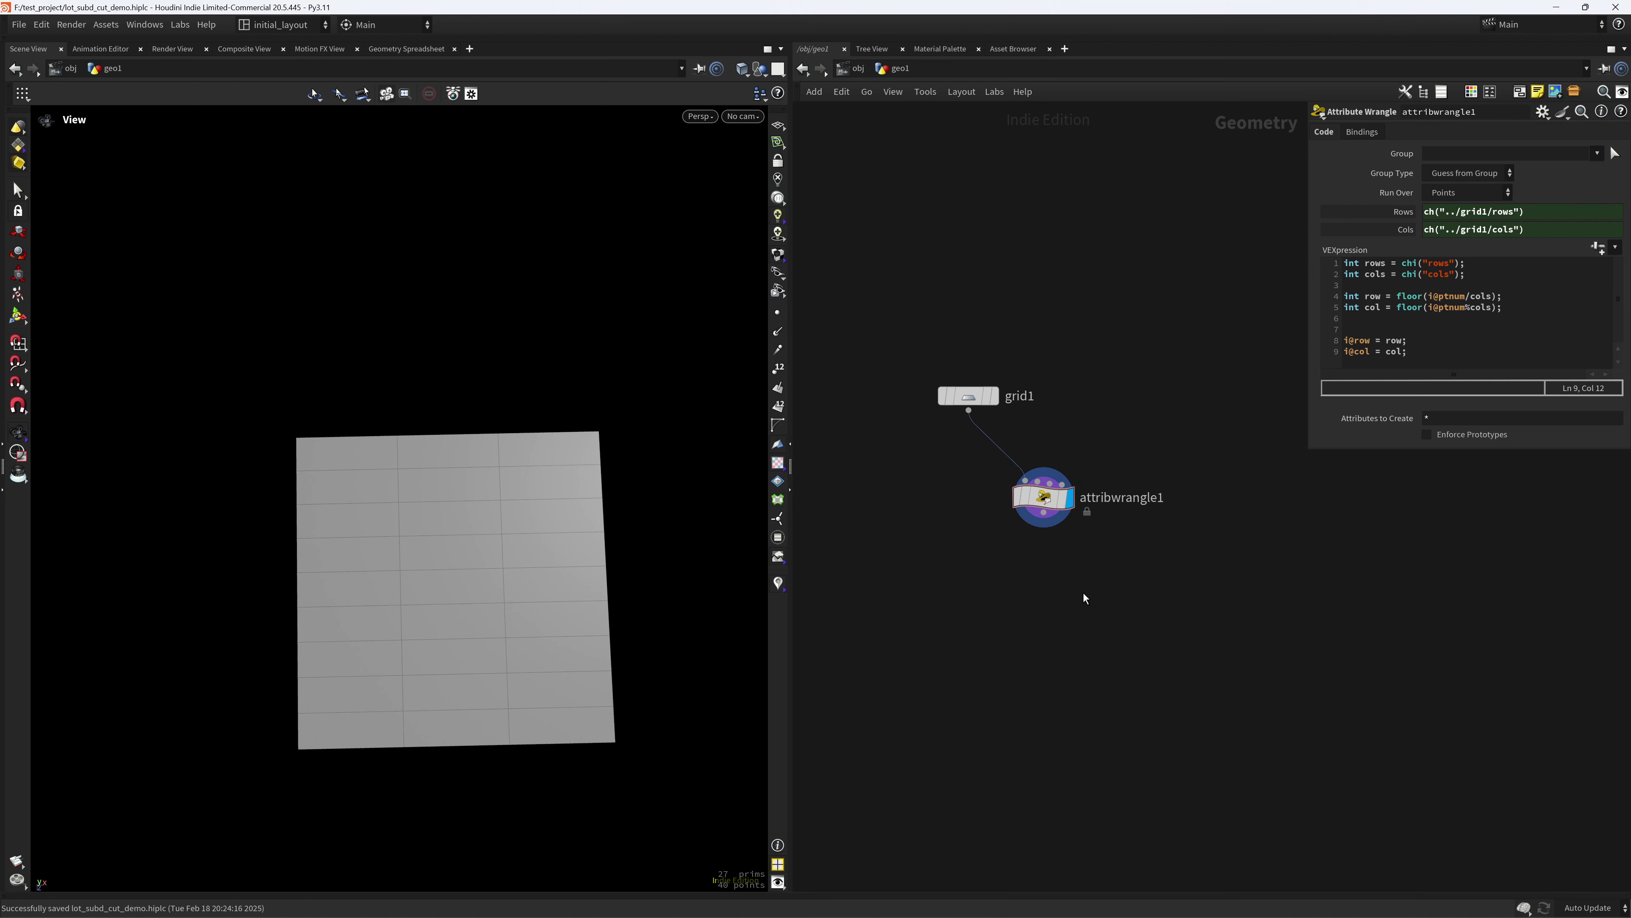
- Add setdetailattrib(0,"max_col",i@col,"max"); at the end of the VEXpression to store the highest column as a detail attribute
left_click(1428, 356)
key("Return")
key("Return")
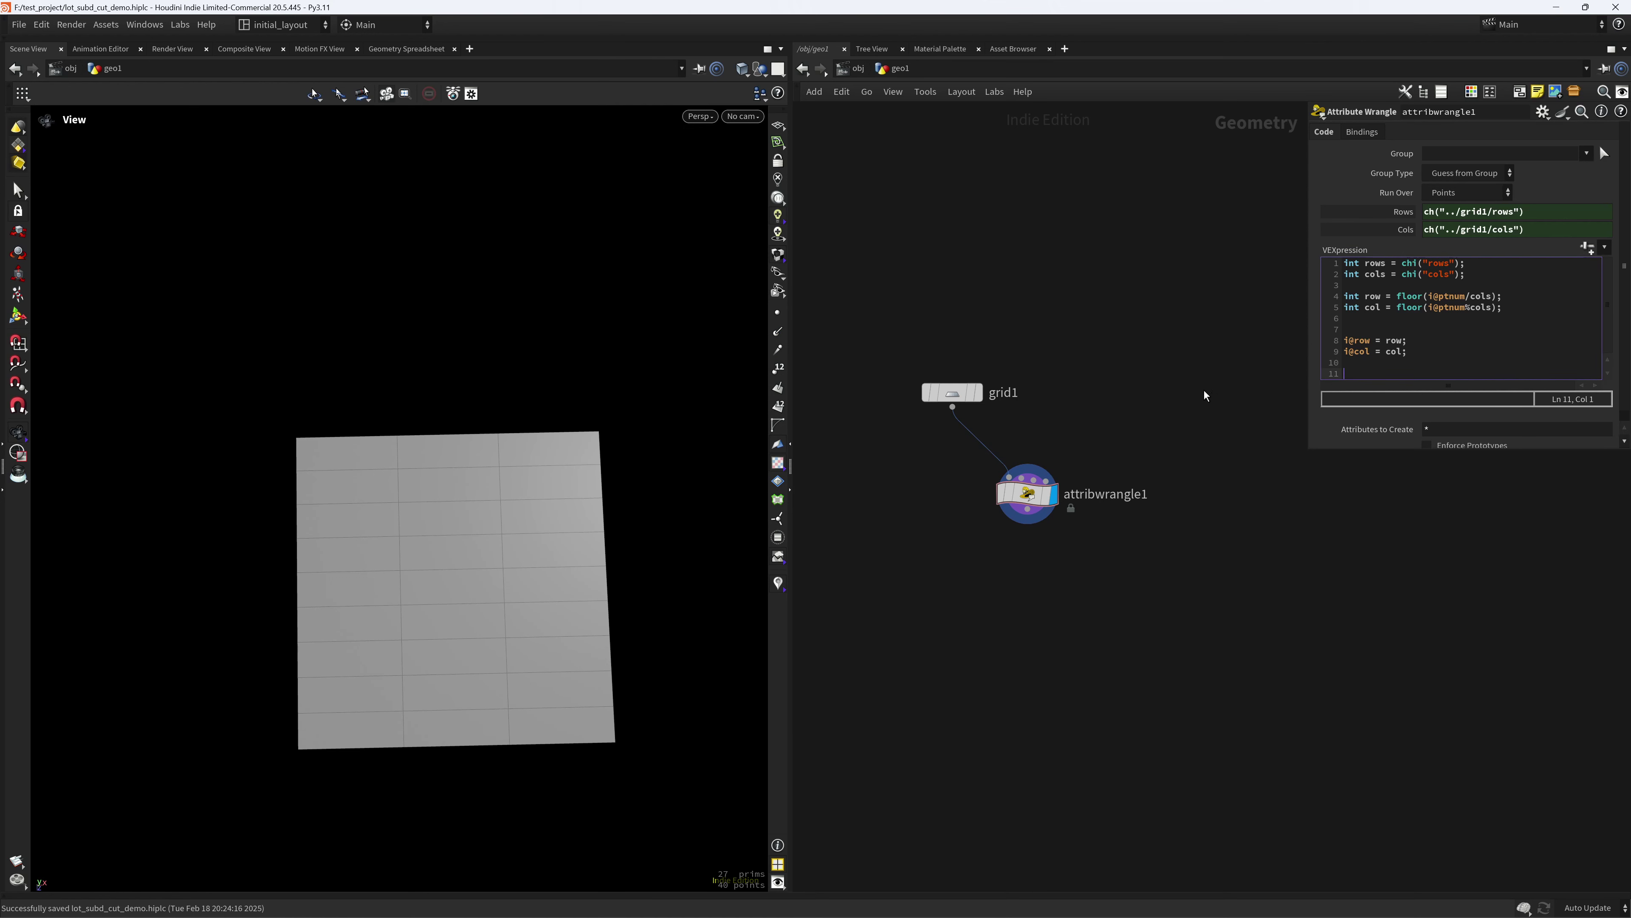
scroll(1139, 429, "up", 1)
scroll(560, 557, "down", 1)
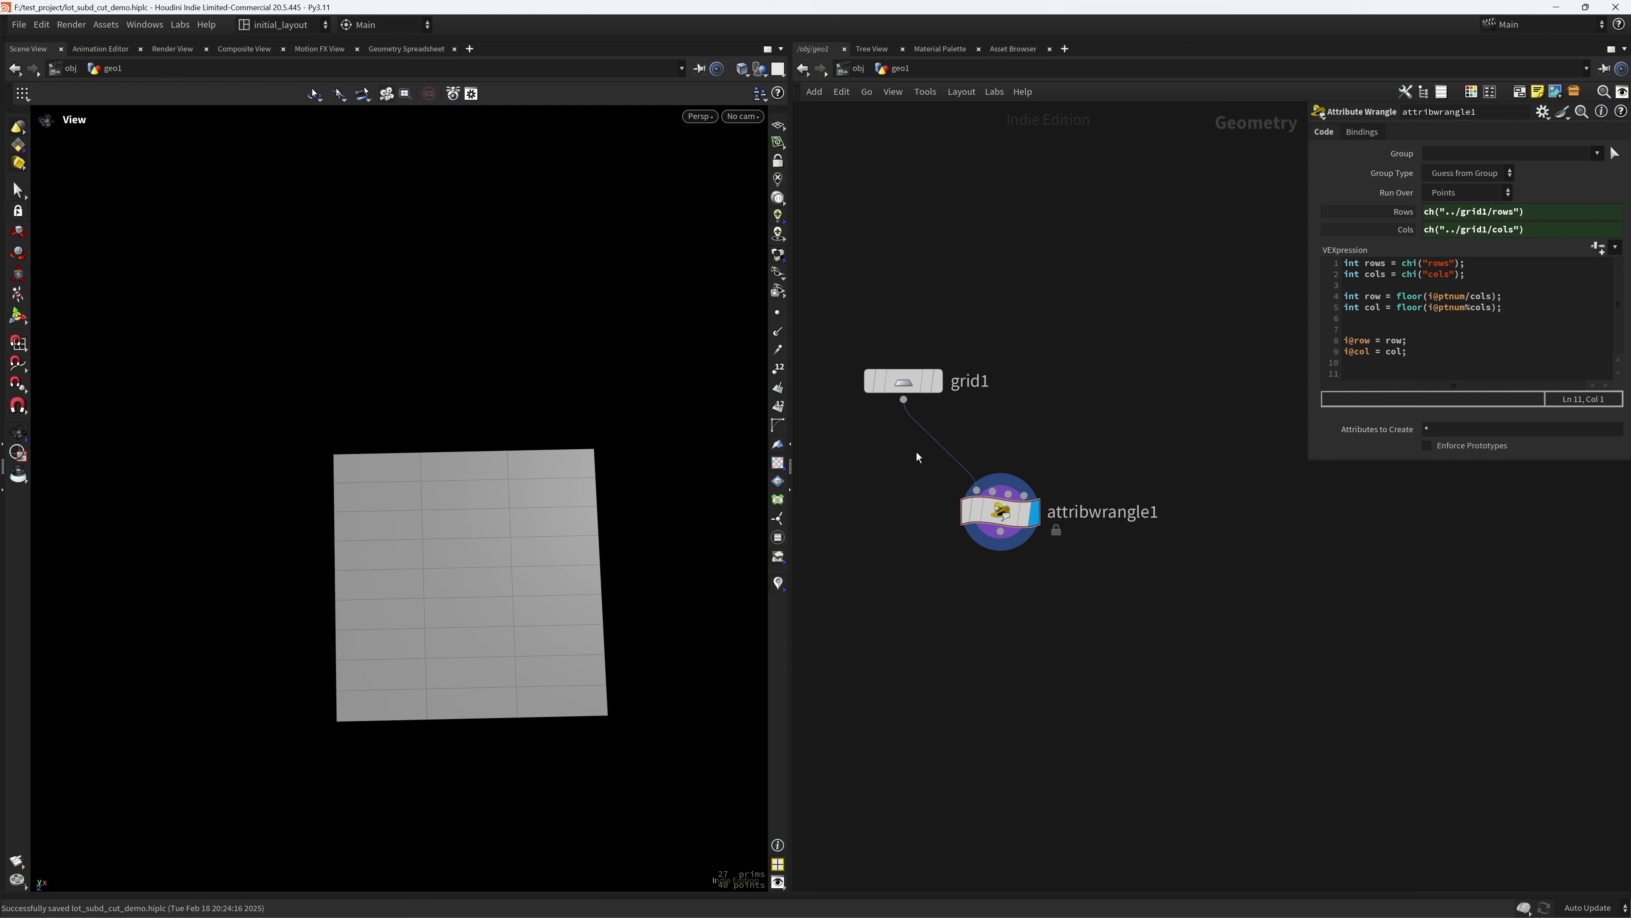
scroll(1109, 463, "up", 1)
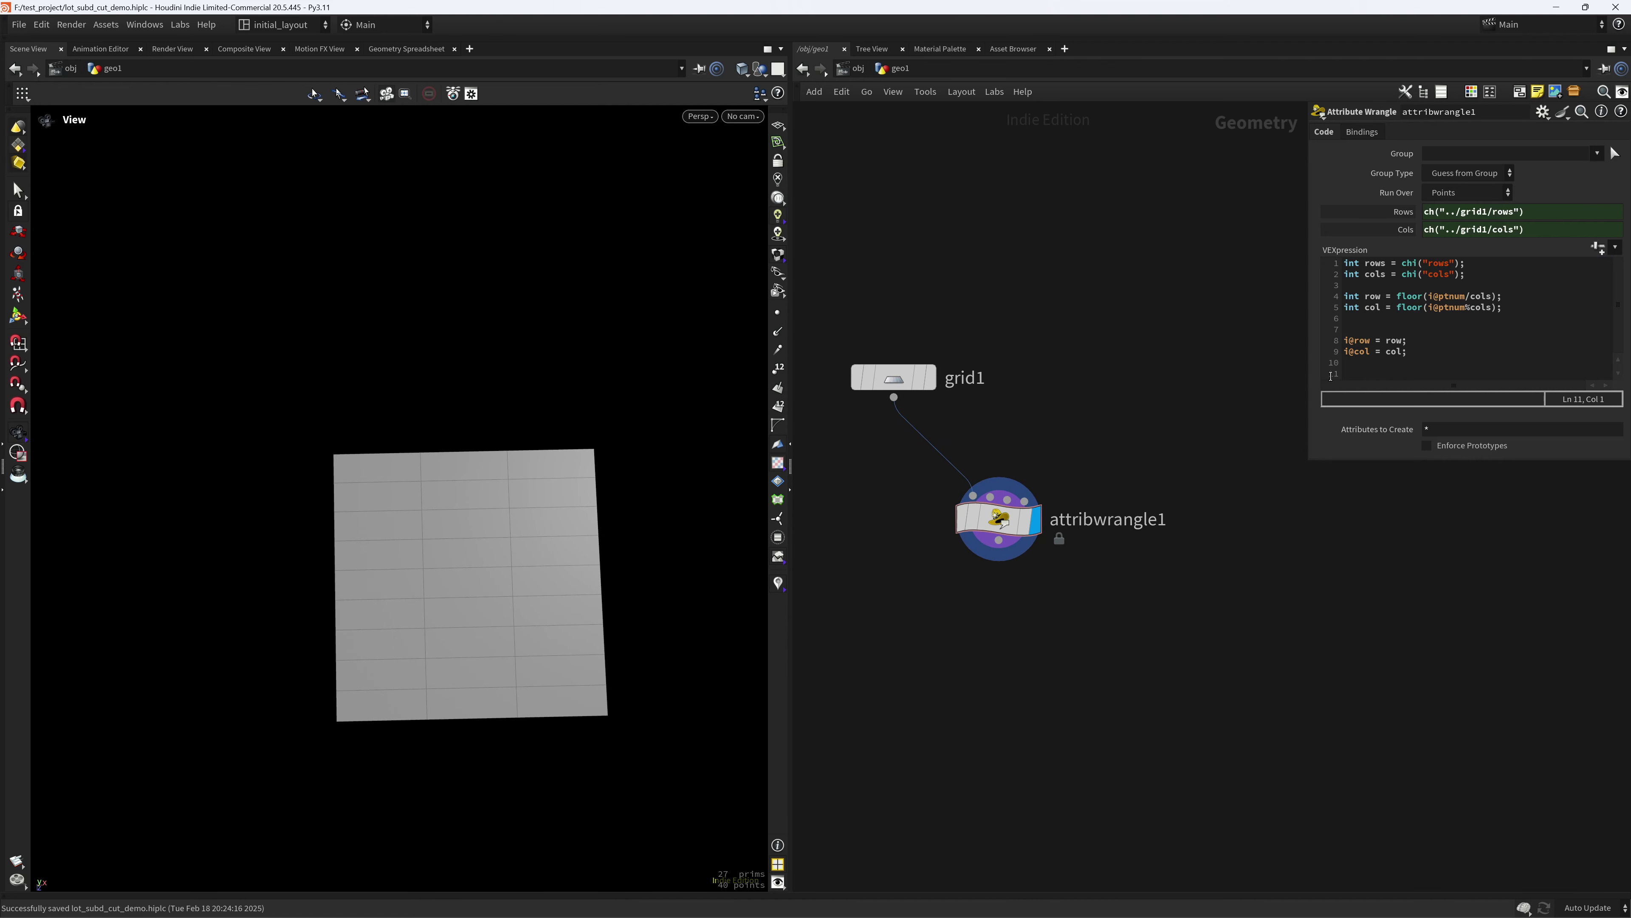
left_click(1355, 376)
type("setd")
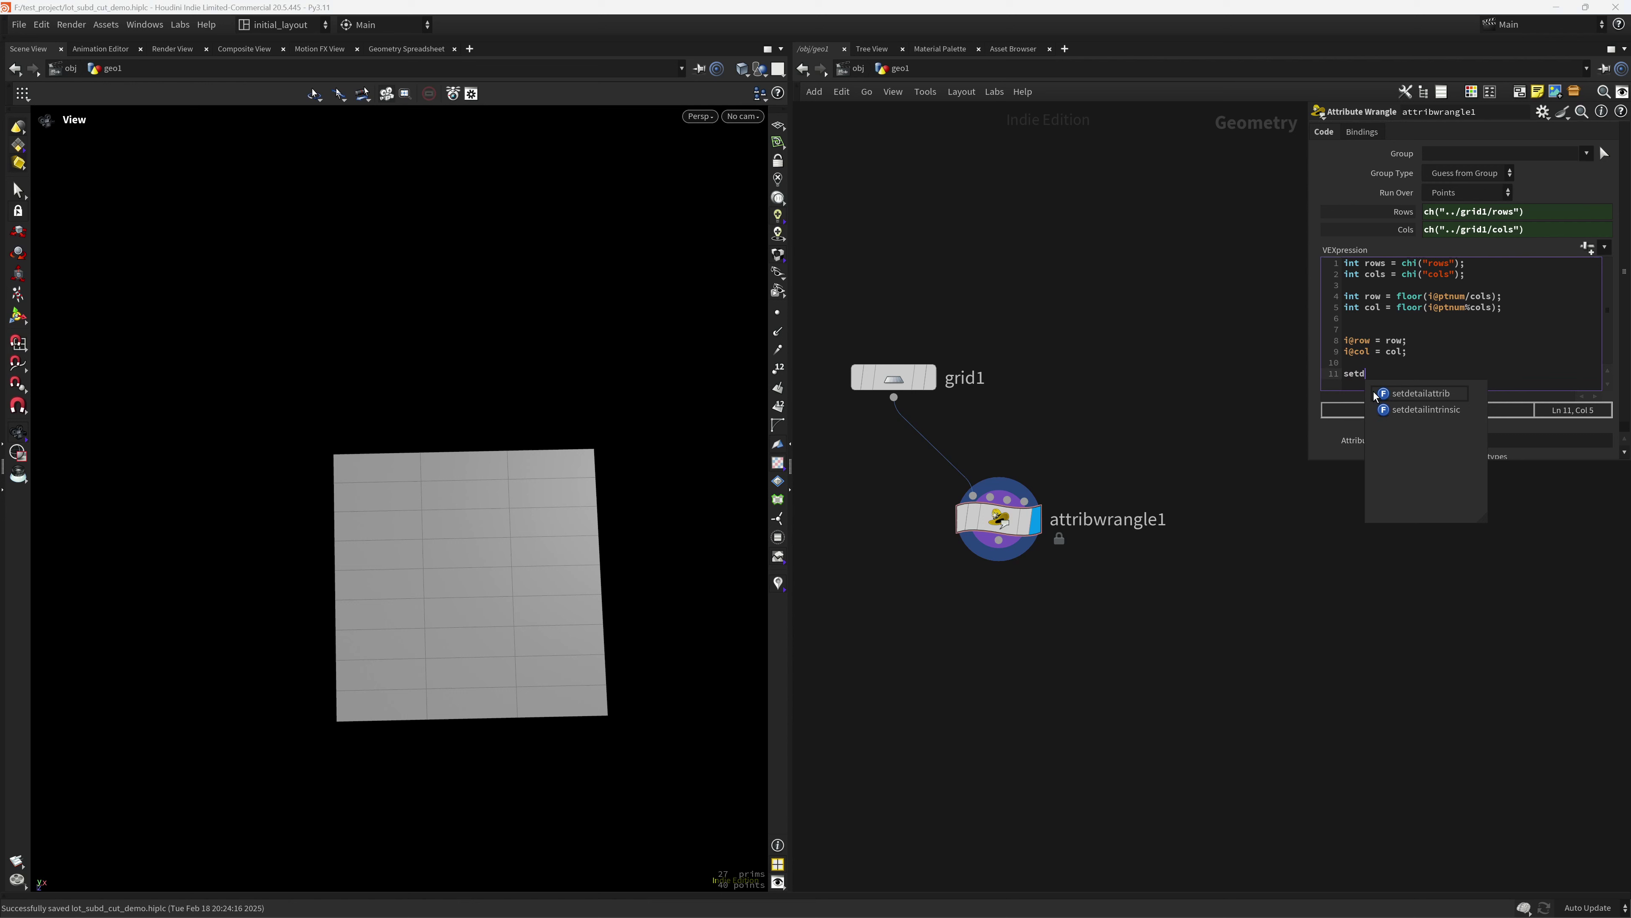
left_click(1374, 392)
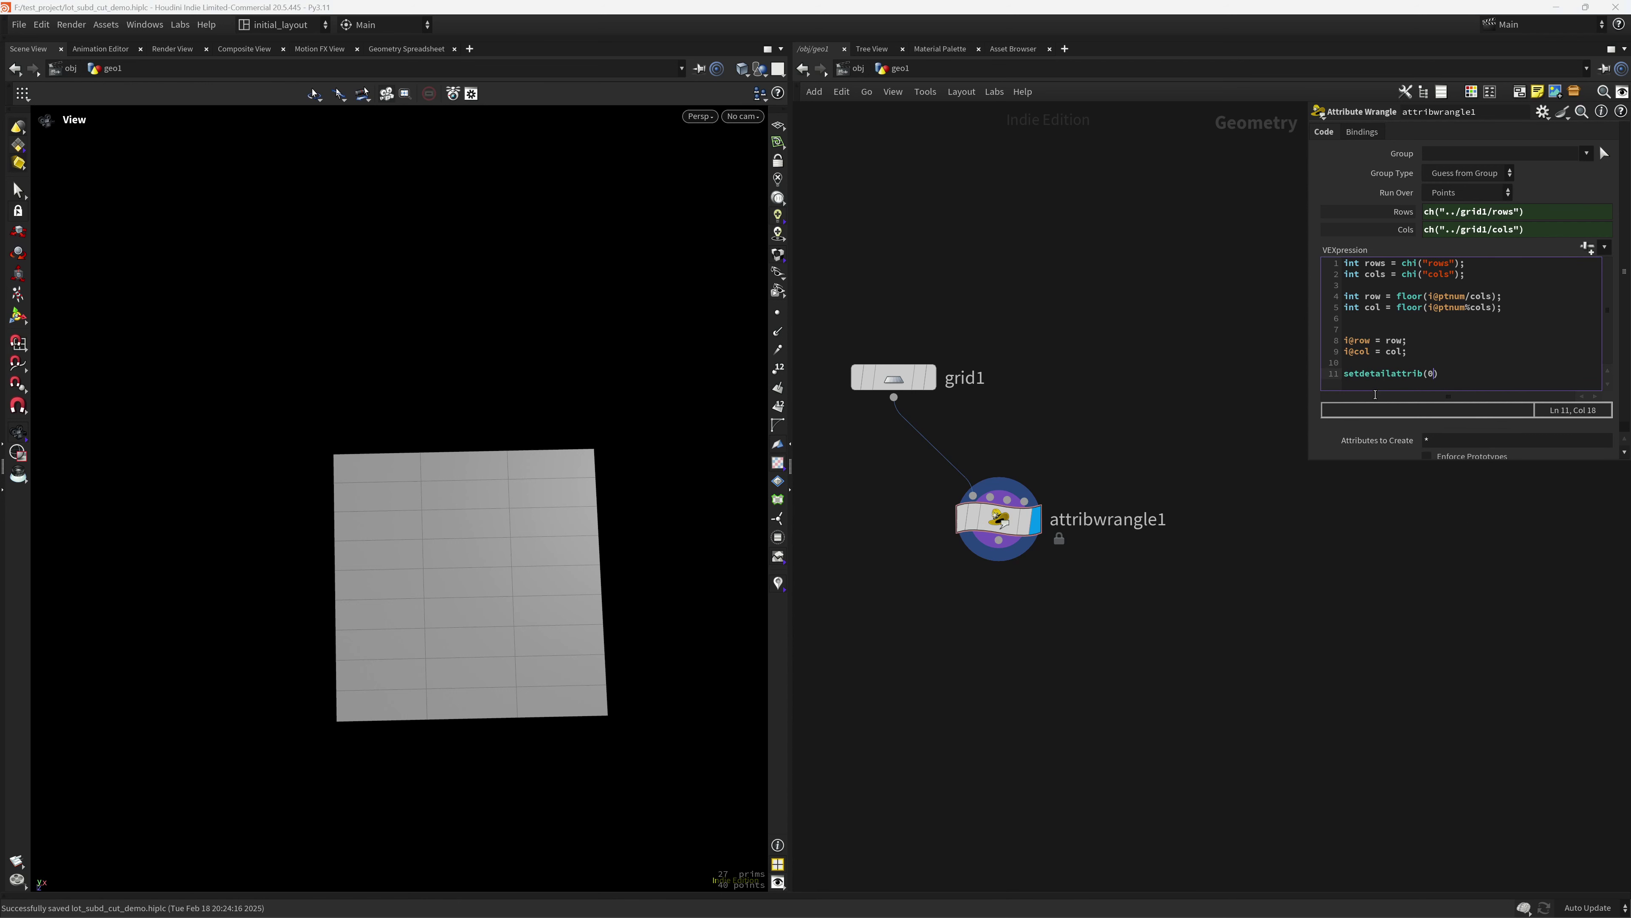
type("0,\"max_col\",i@col,\"max\")")
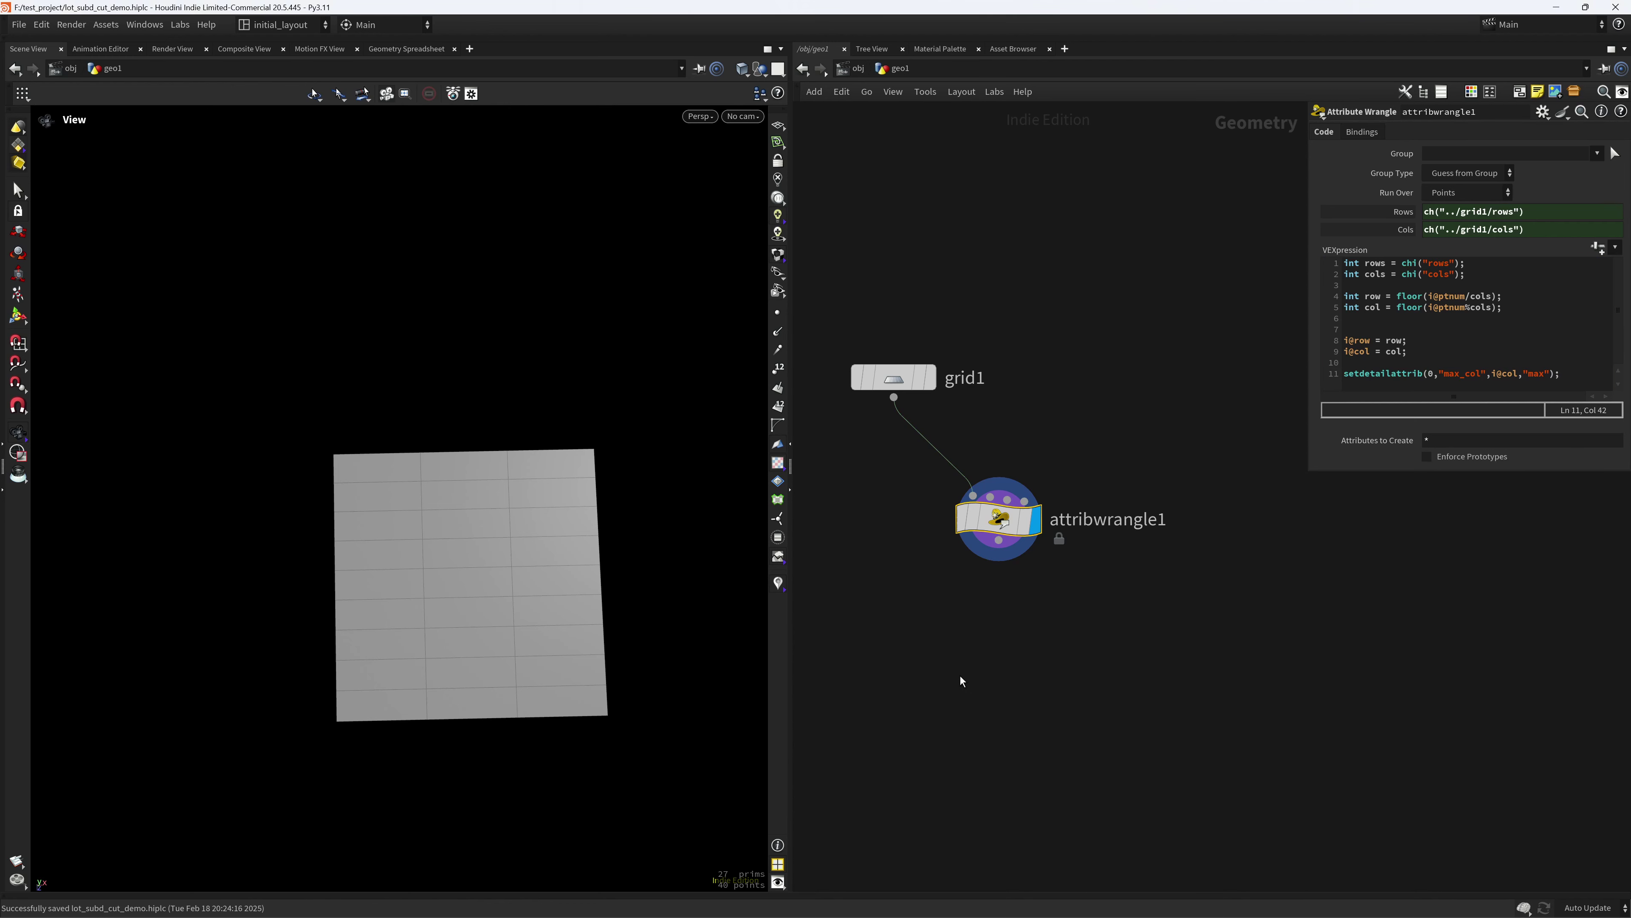
- Inspect the point attributes sorted by descending col and the detail attributes in the geometry spreadsheet, and save the scene
left_click(390, 48)
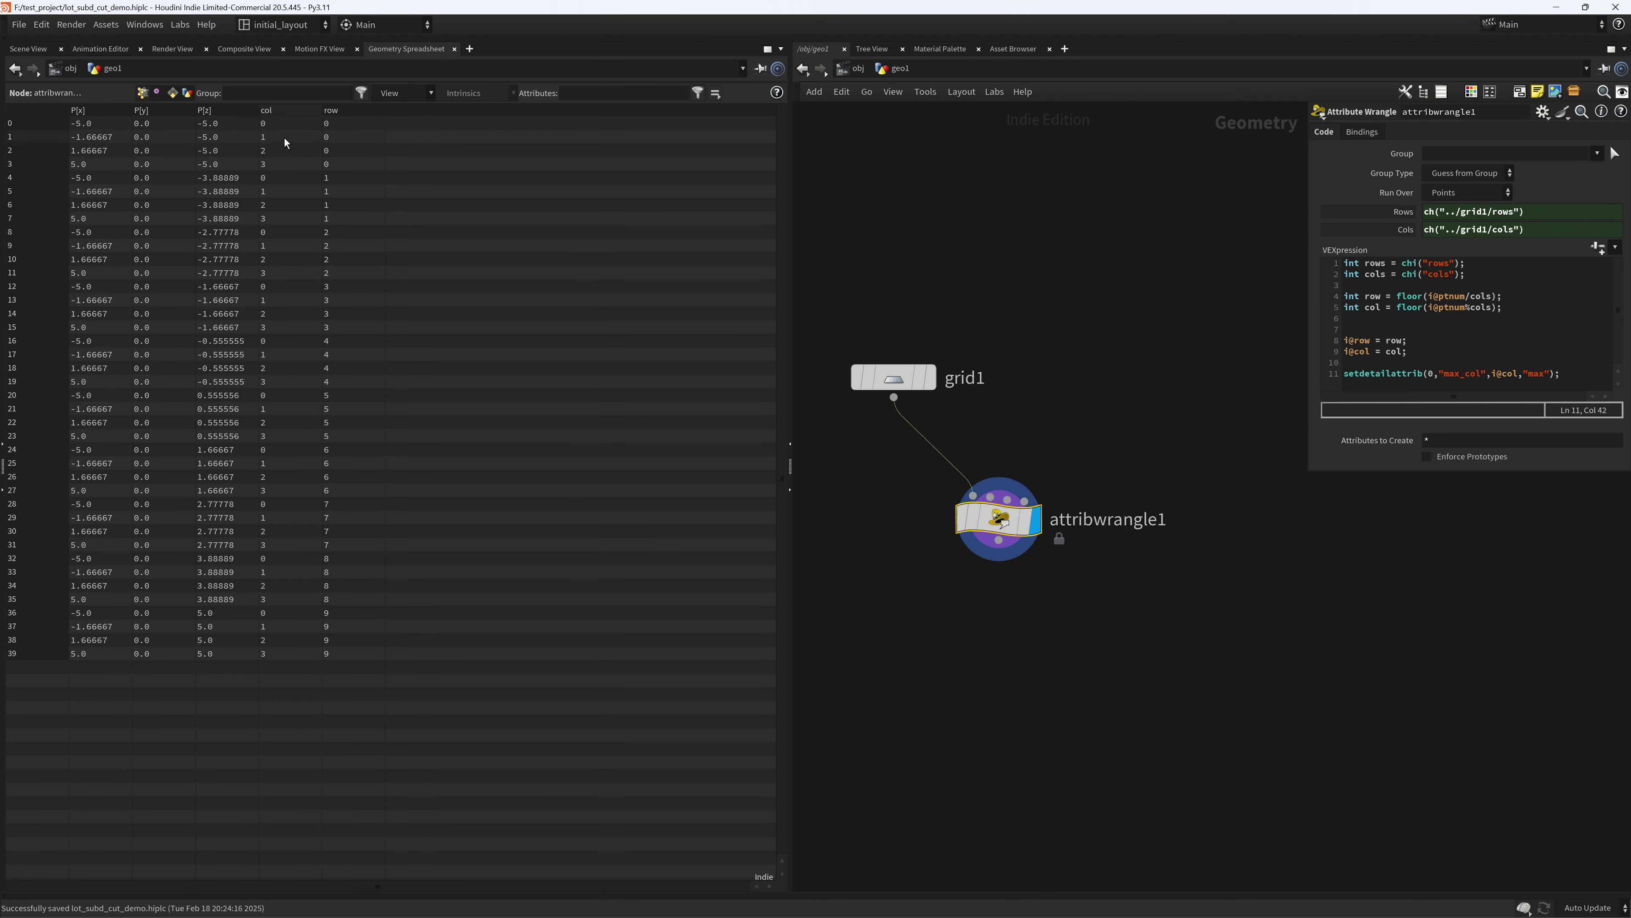
left_click(278, 112)
left_click(279, 112)
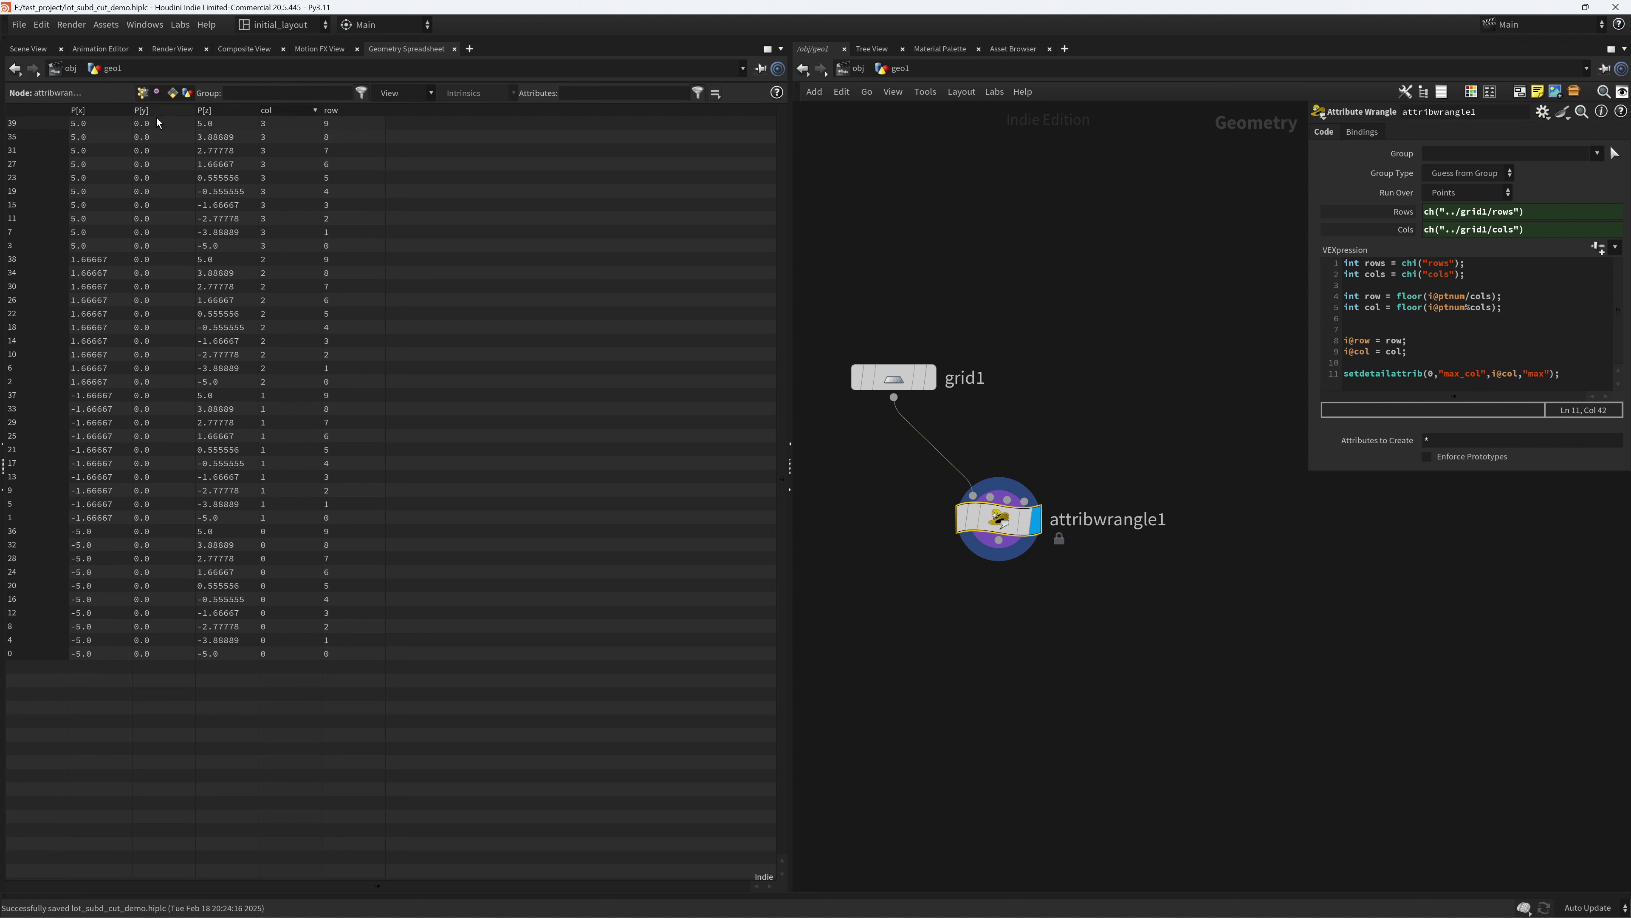
left_click(172, 93)
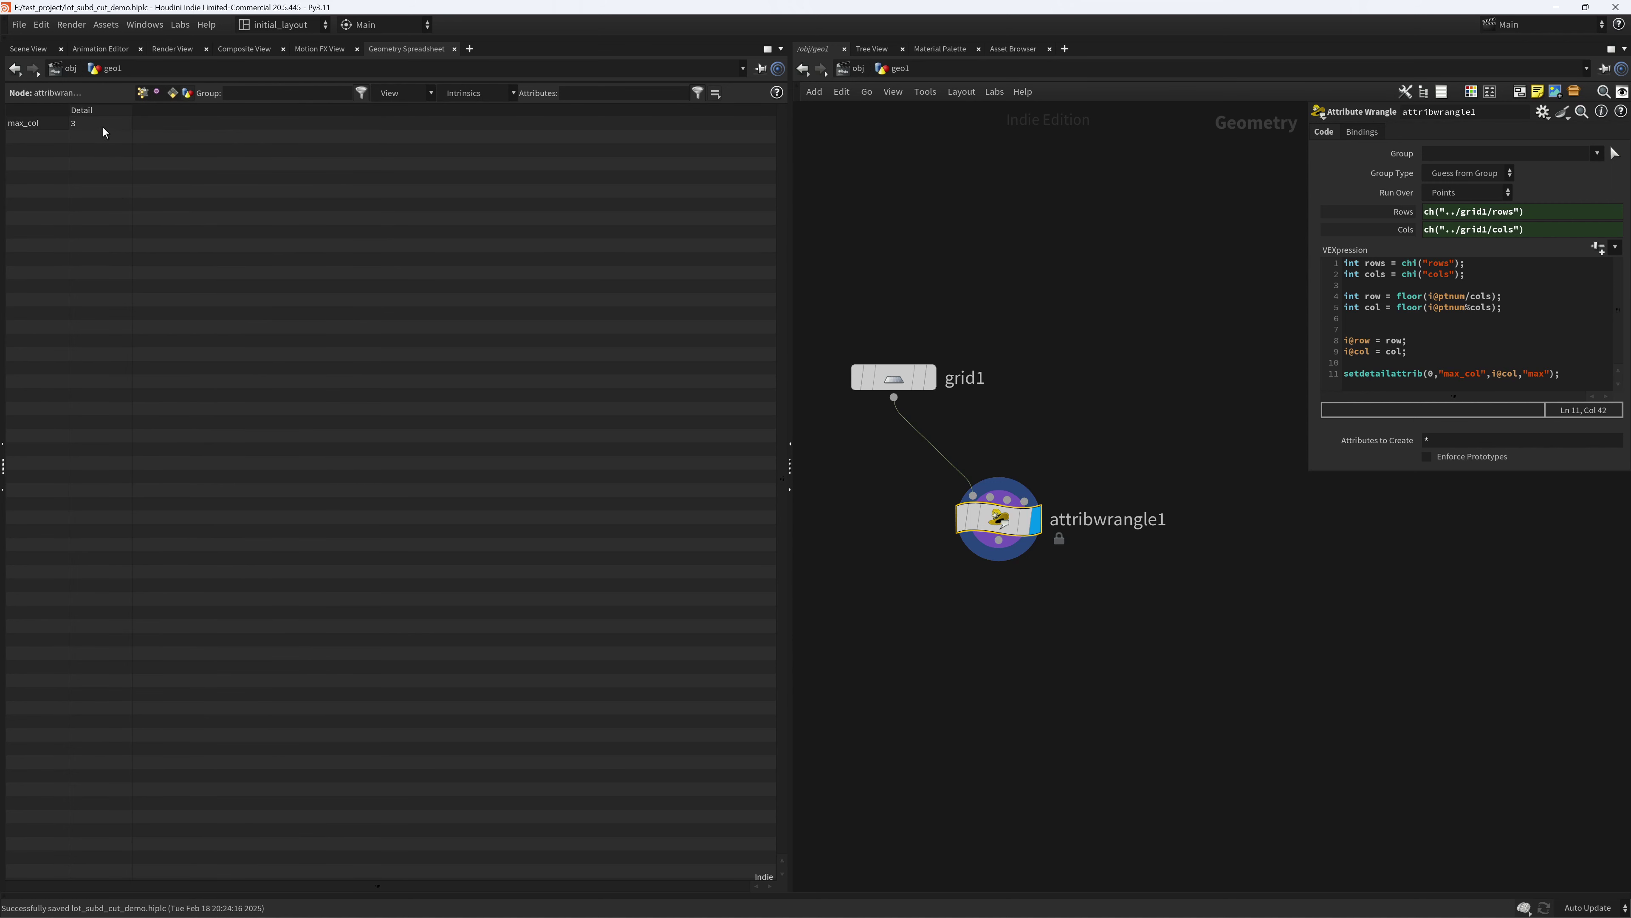
left_click(29, 49)
key("ctrl+s")
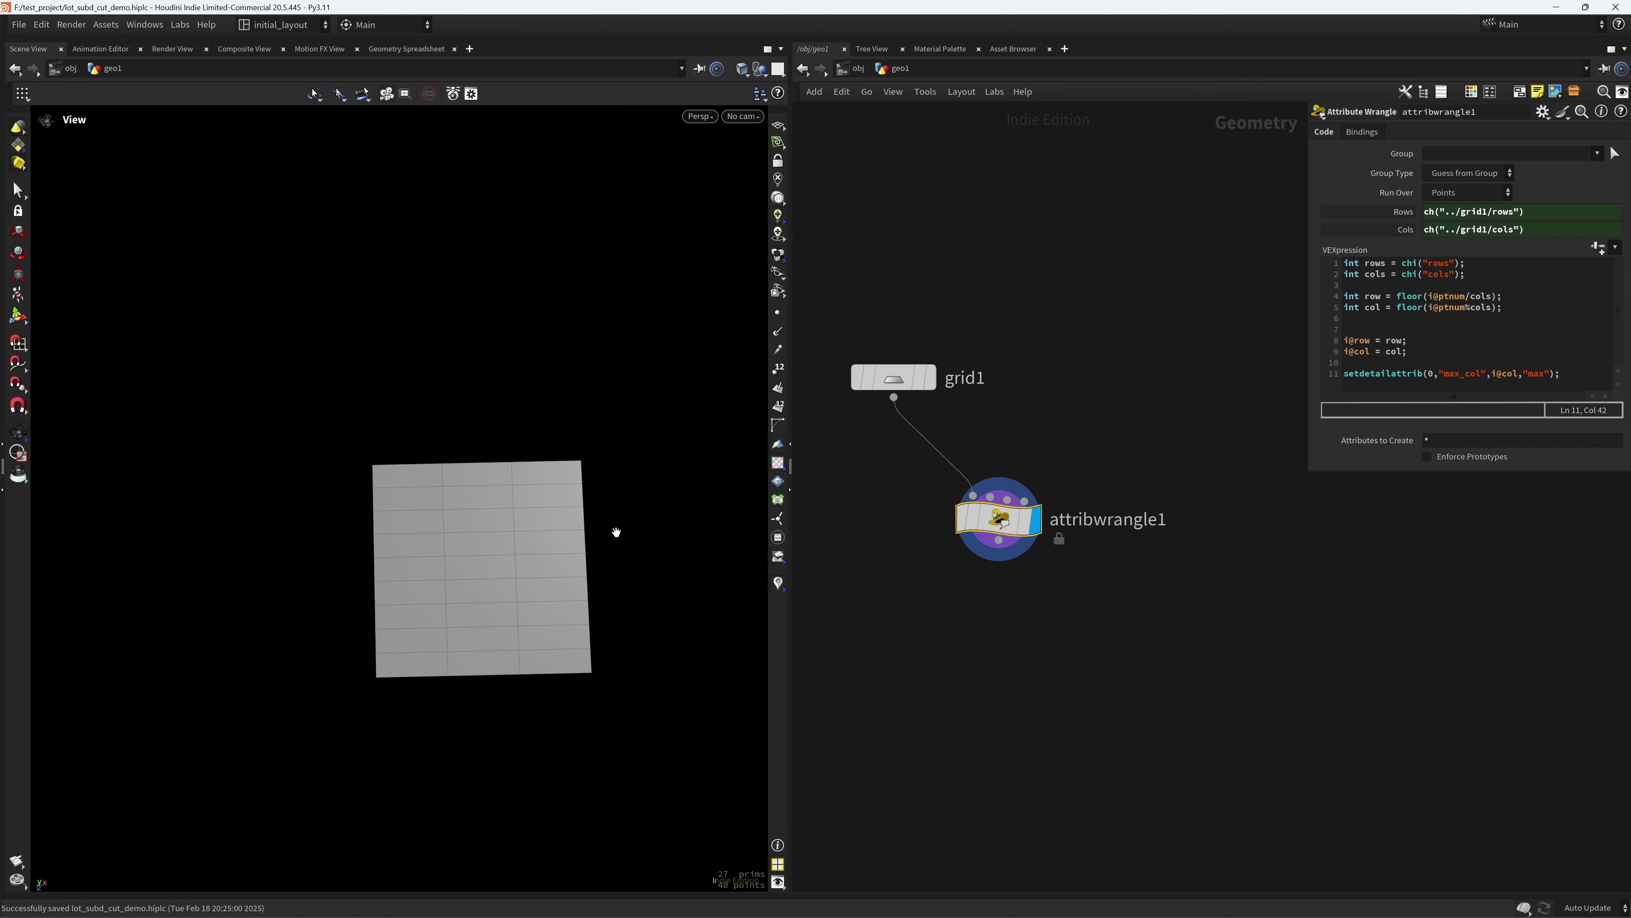
scroll(970, 627, "down", 2)
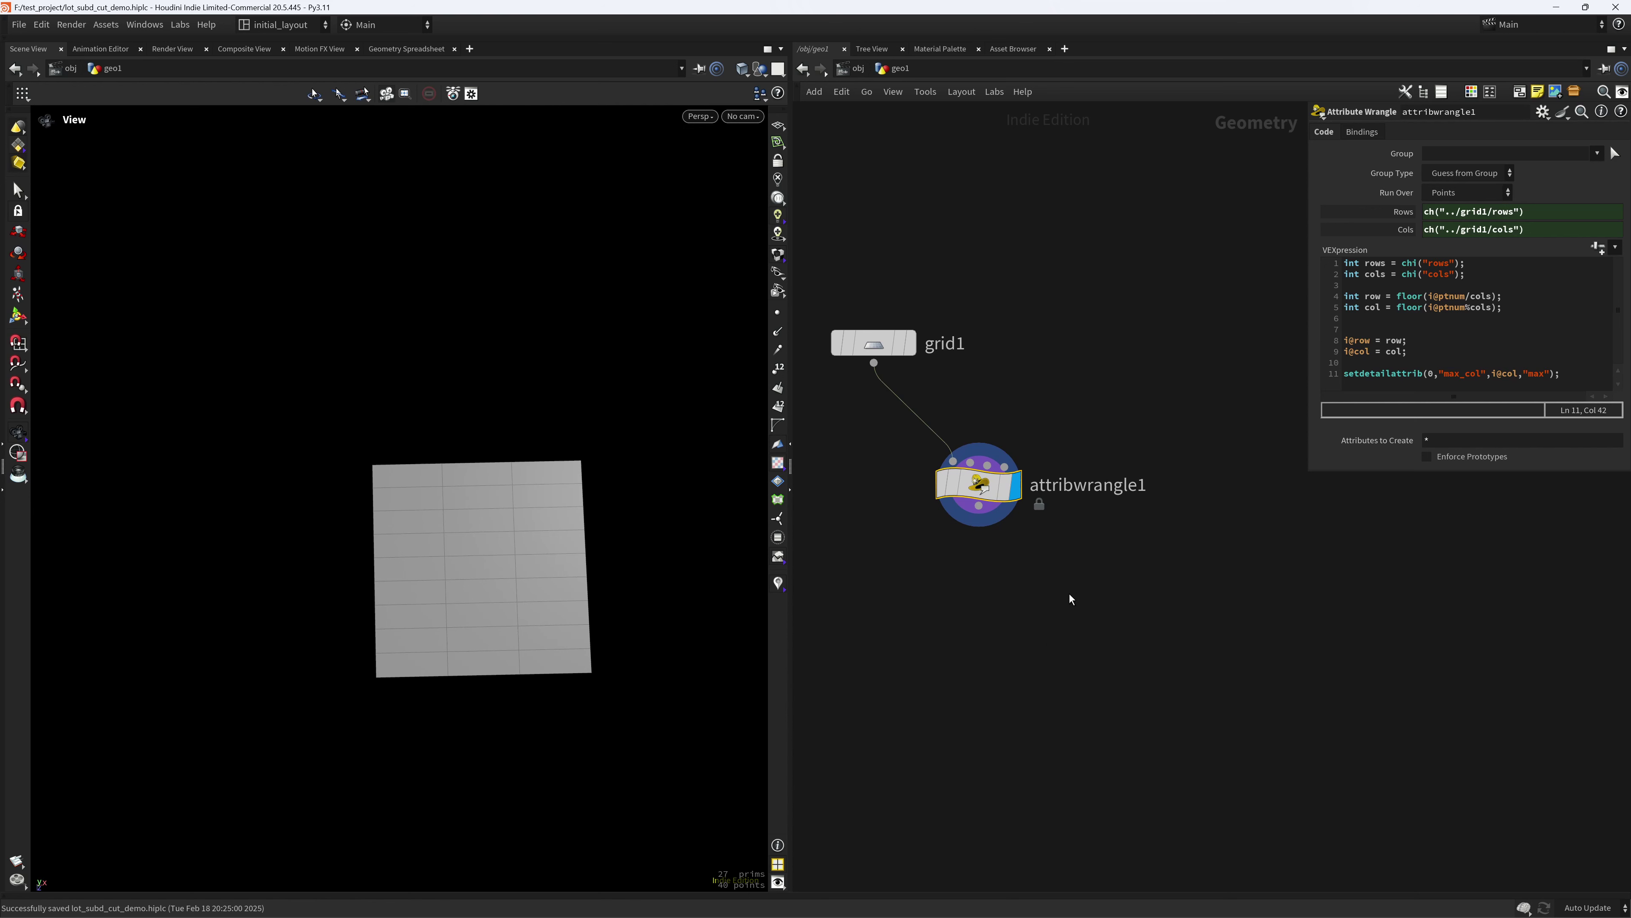
scroll(1069, 599, "down", 2)
scroll(998, 570, "up", 2)
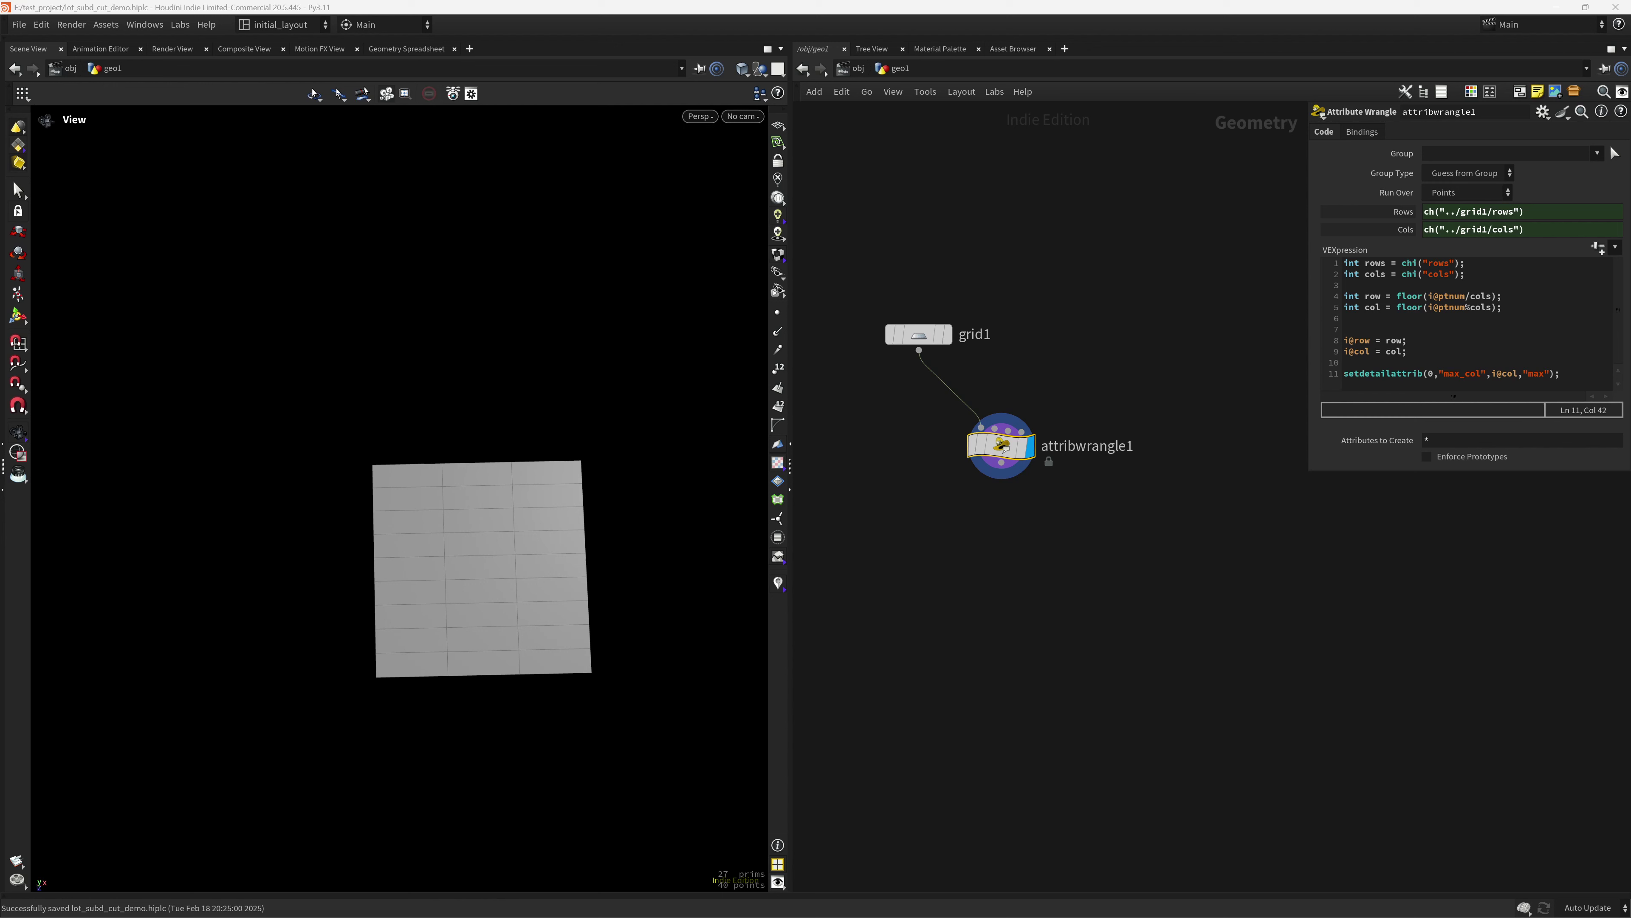
scroll(1073, 518, "up", 2)
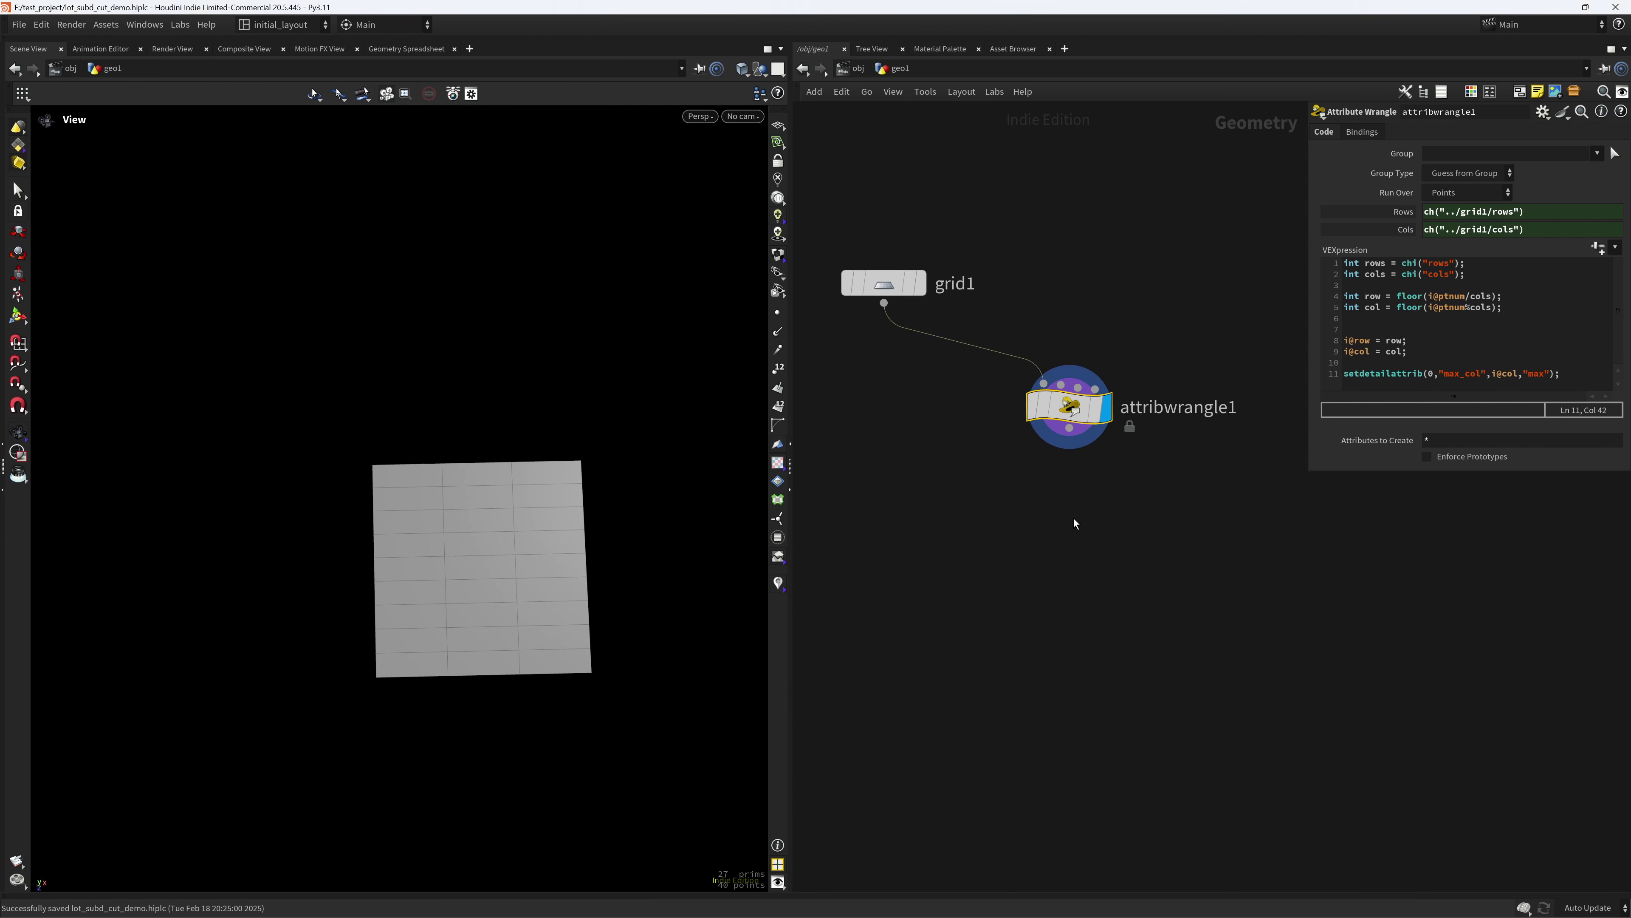
scroll(1096, 543, "down", 1)
scroll(1079, 539, "up", 1)
middle_click_drag(1074, 535, 977, 553)
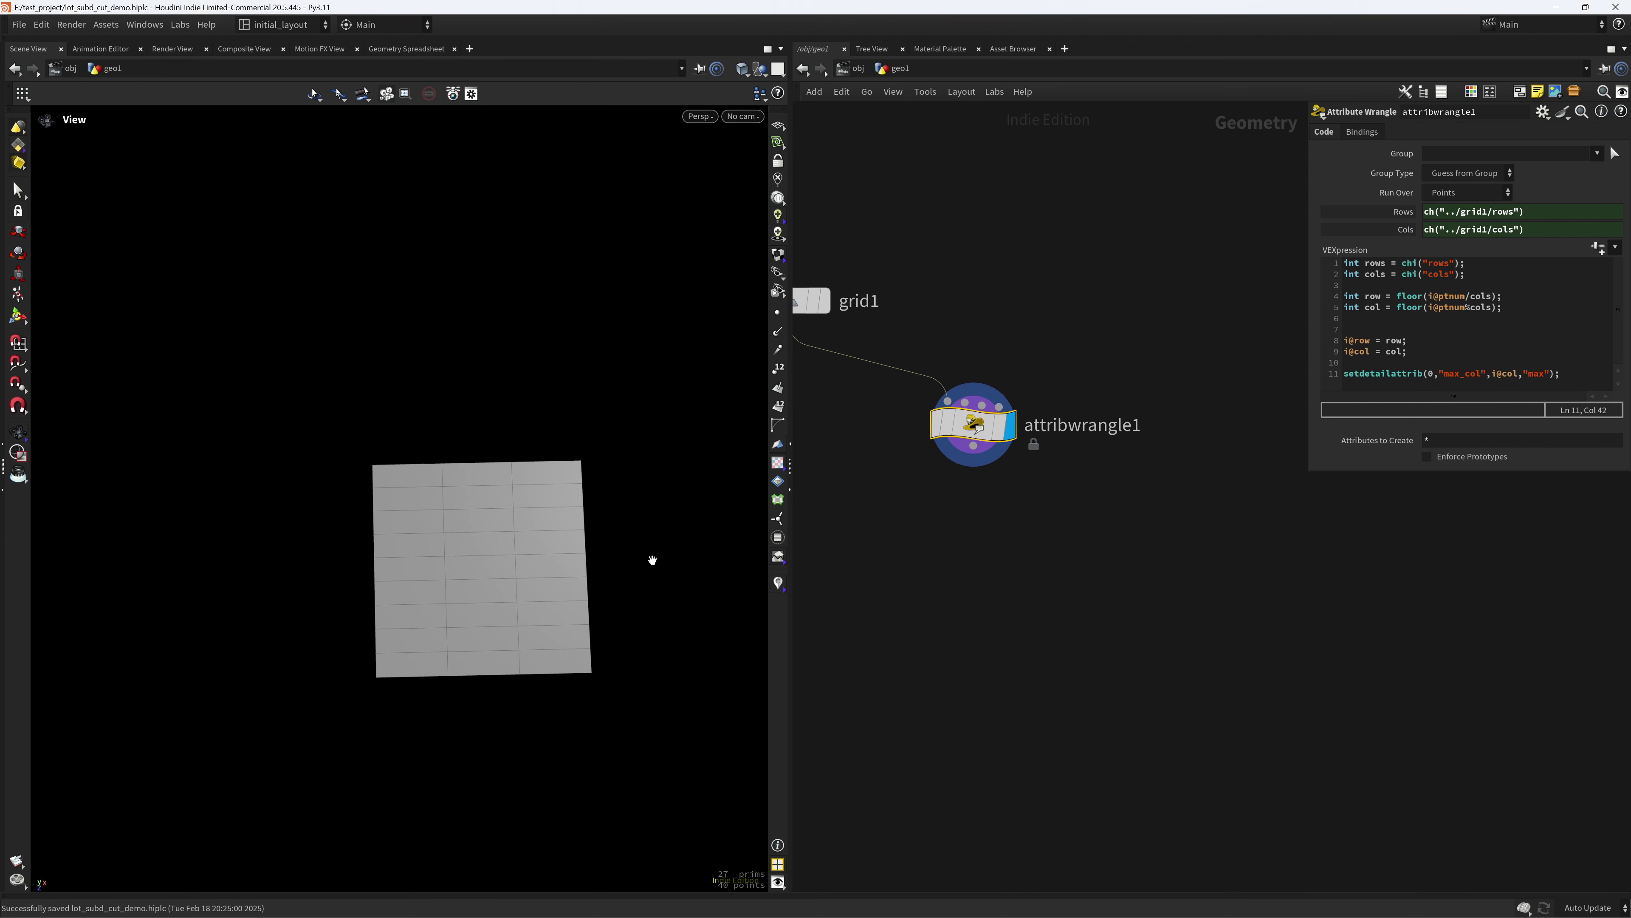
scroll(413, 544, "up", 3)
middle_click_drag(541, 535, 509, 559)
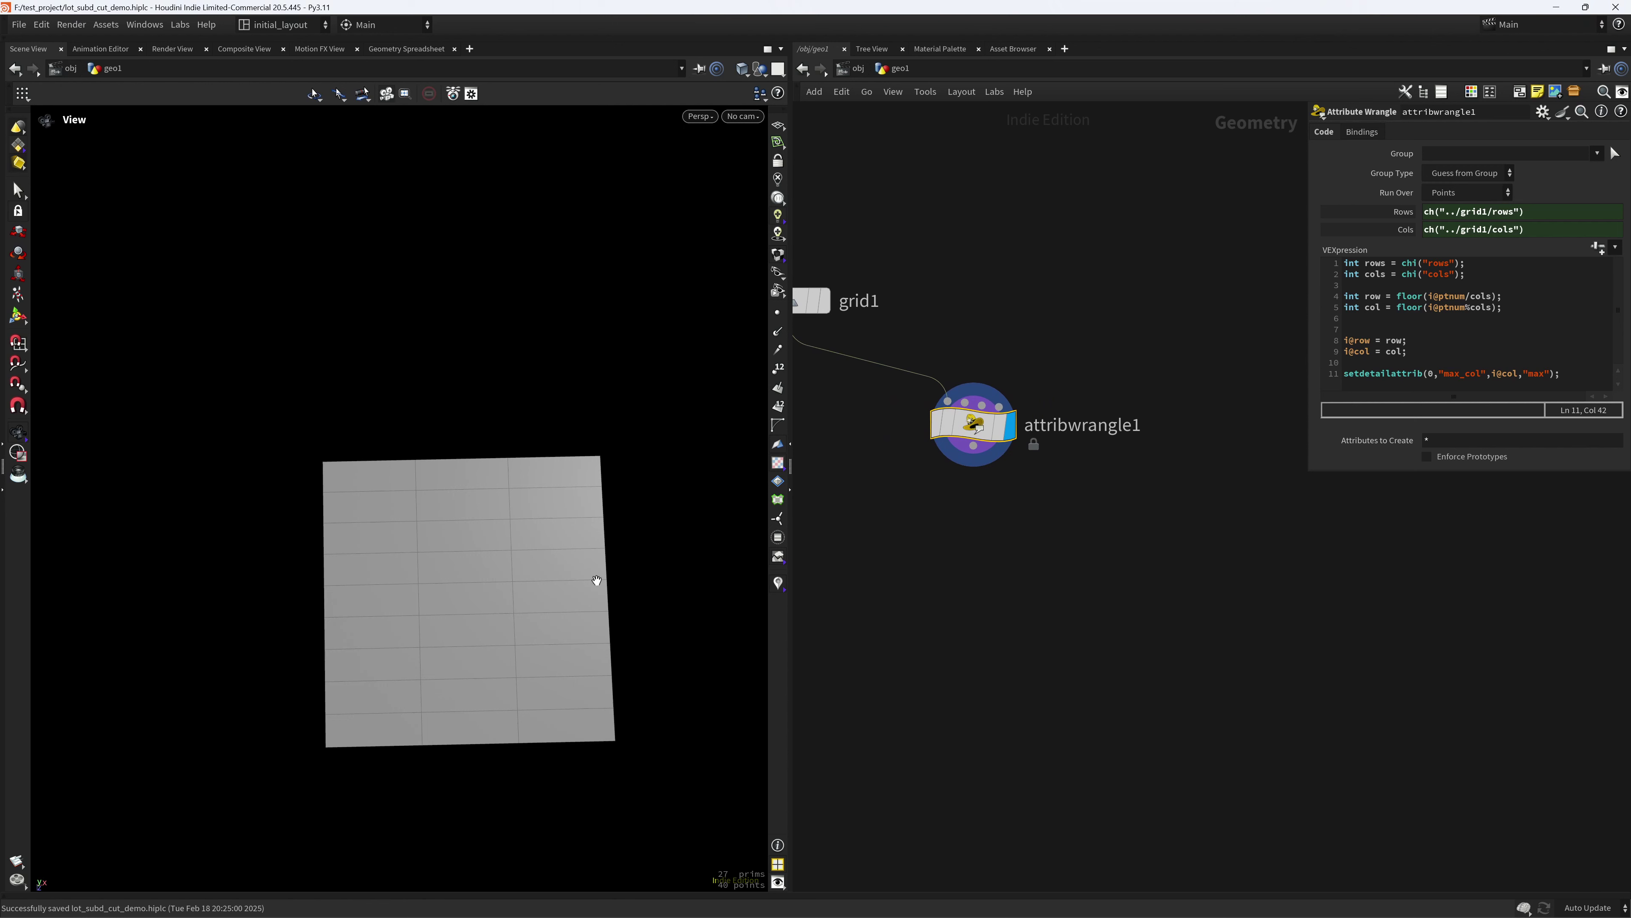
scroll(611, 642, "down", 2)
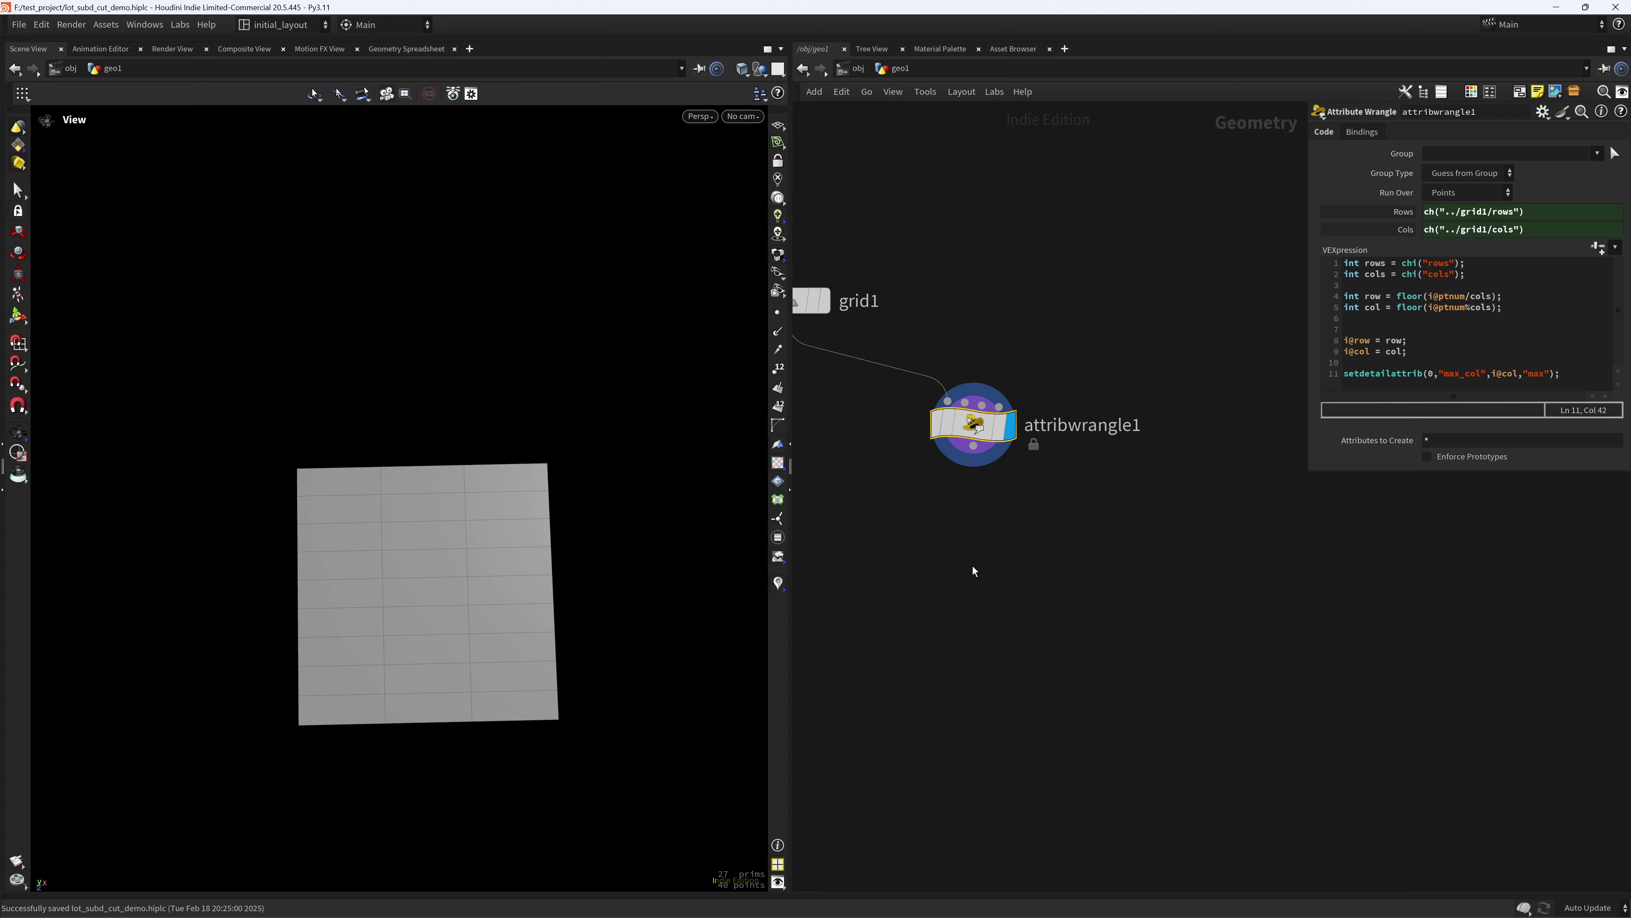
- Add a second Attribute Wrangle below attribwrangle1, leaving room for another node between them
key("Tab")
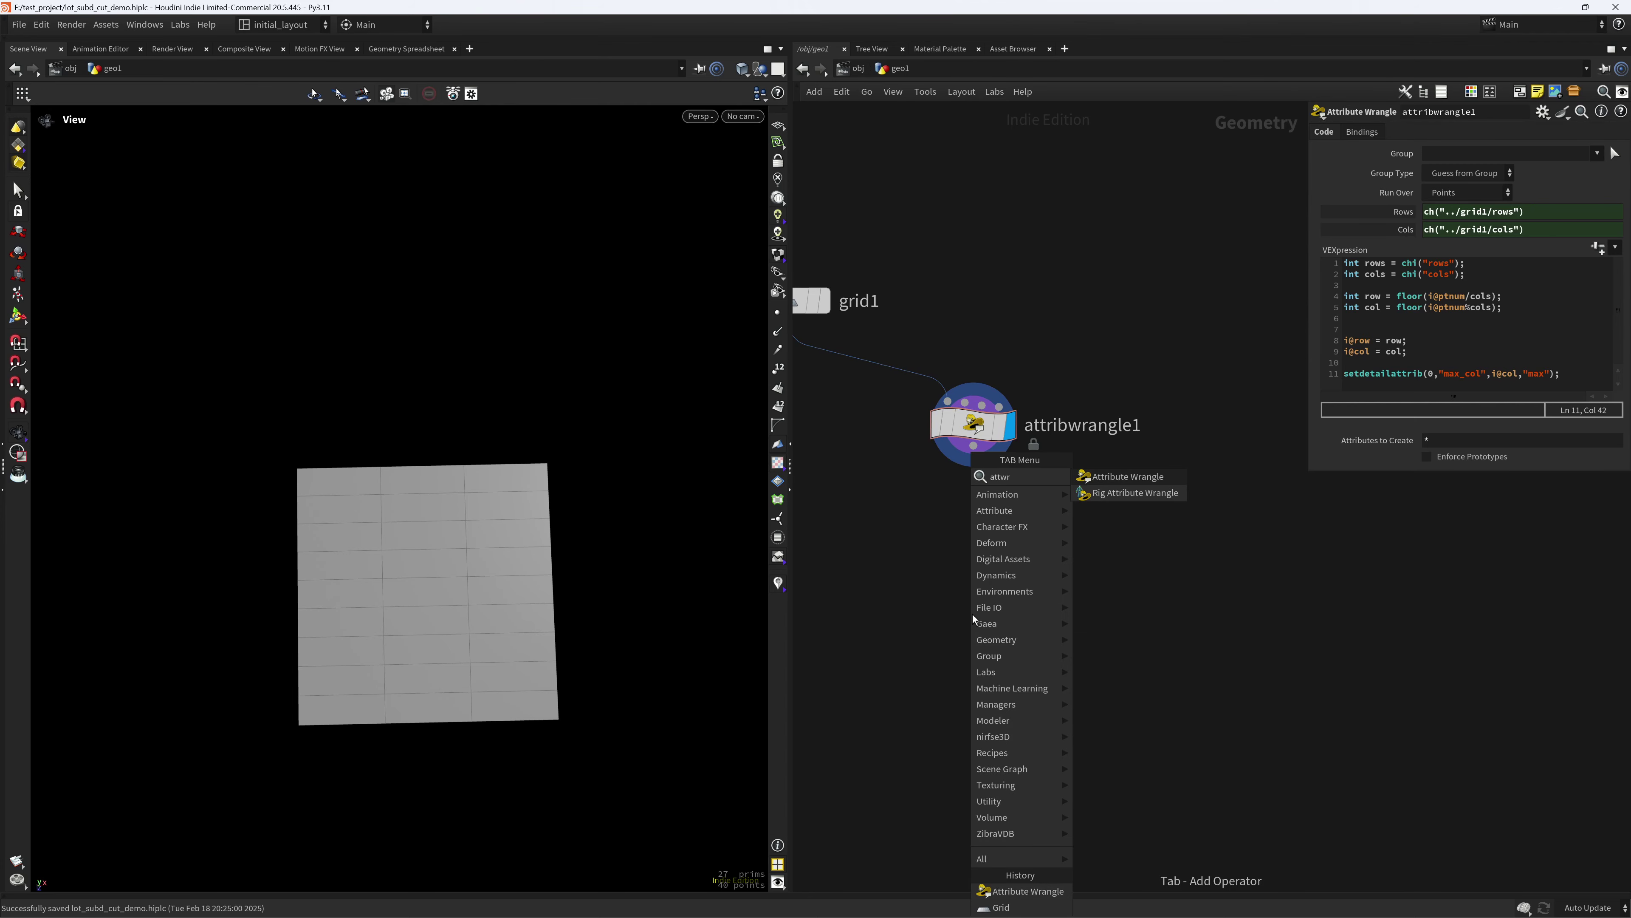
key("Return")
left_click(972, 614)
left_click_drag(973, 614, 972, 681)
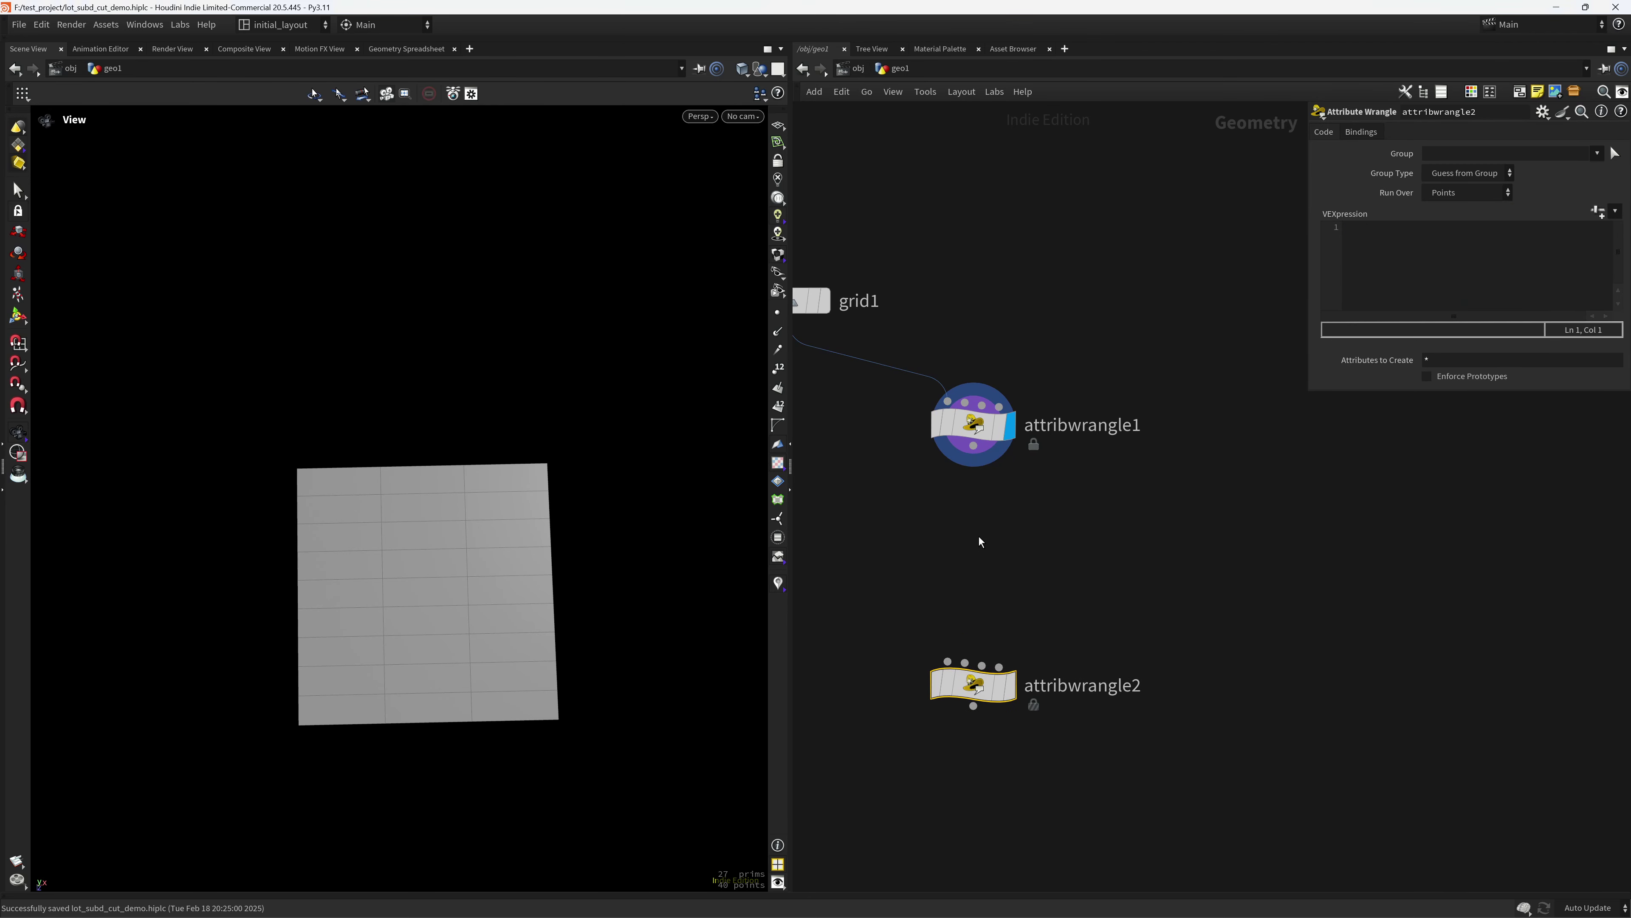
- Add a Sort node between the two wrangles and connect attribwrangle1's output to its input
key("Tab")
type("sort")
key("Return")
left_click(974, 541)
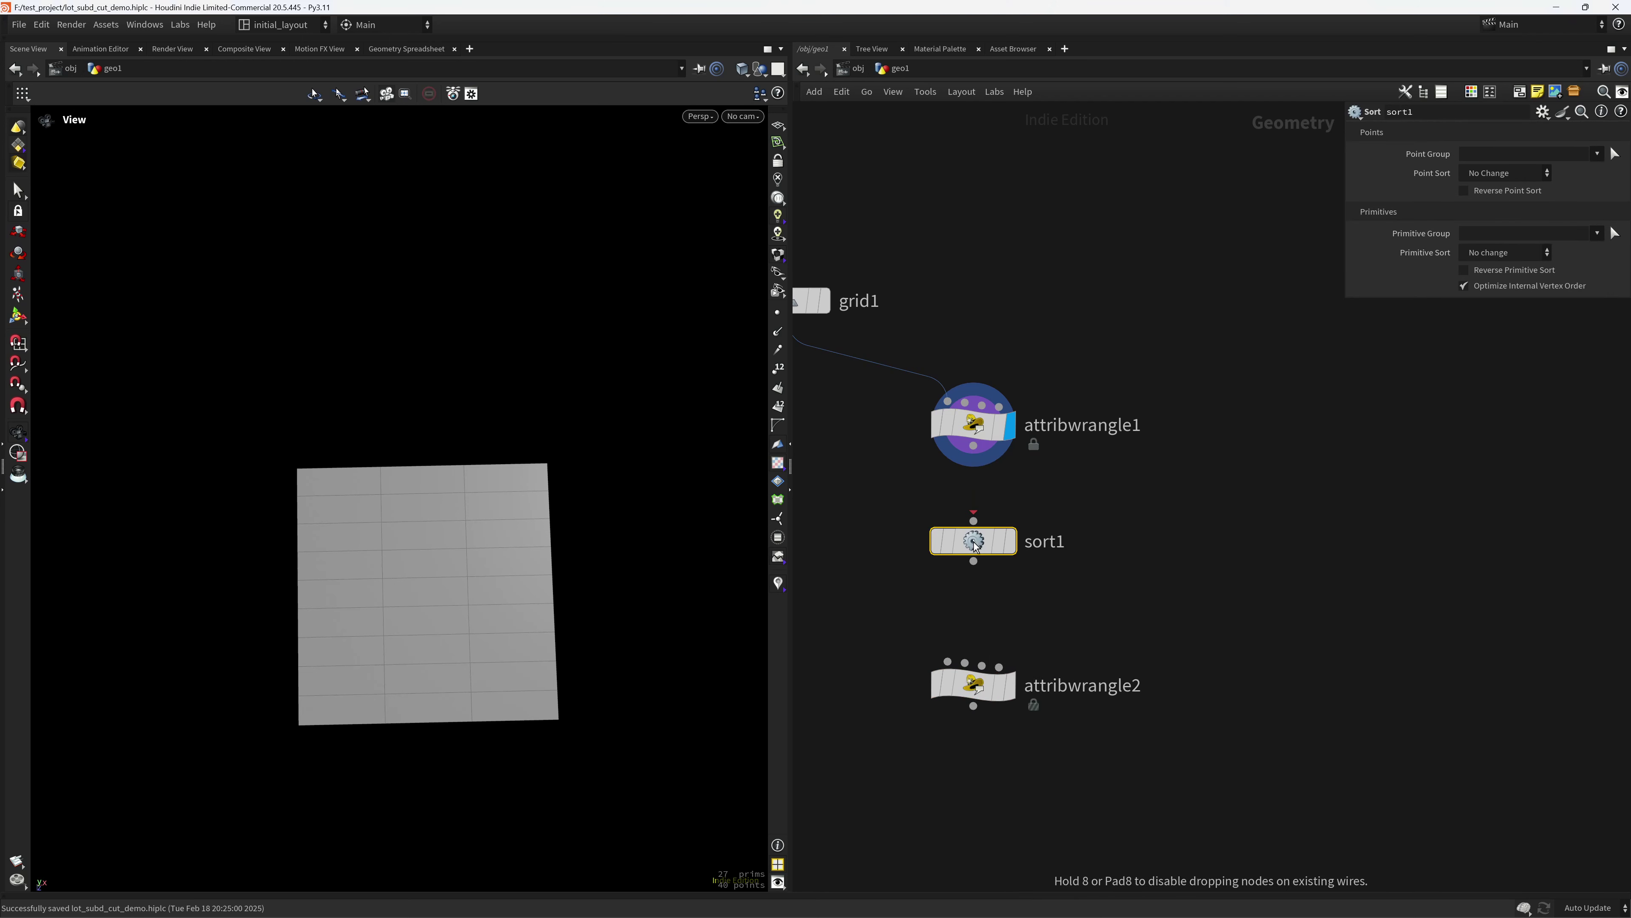
left_click_drag(974, 446, 974, 519)
- Set the Sort node's Point Sort to Random with a Seed of 69
left_click(1506, 174)
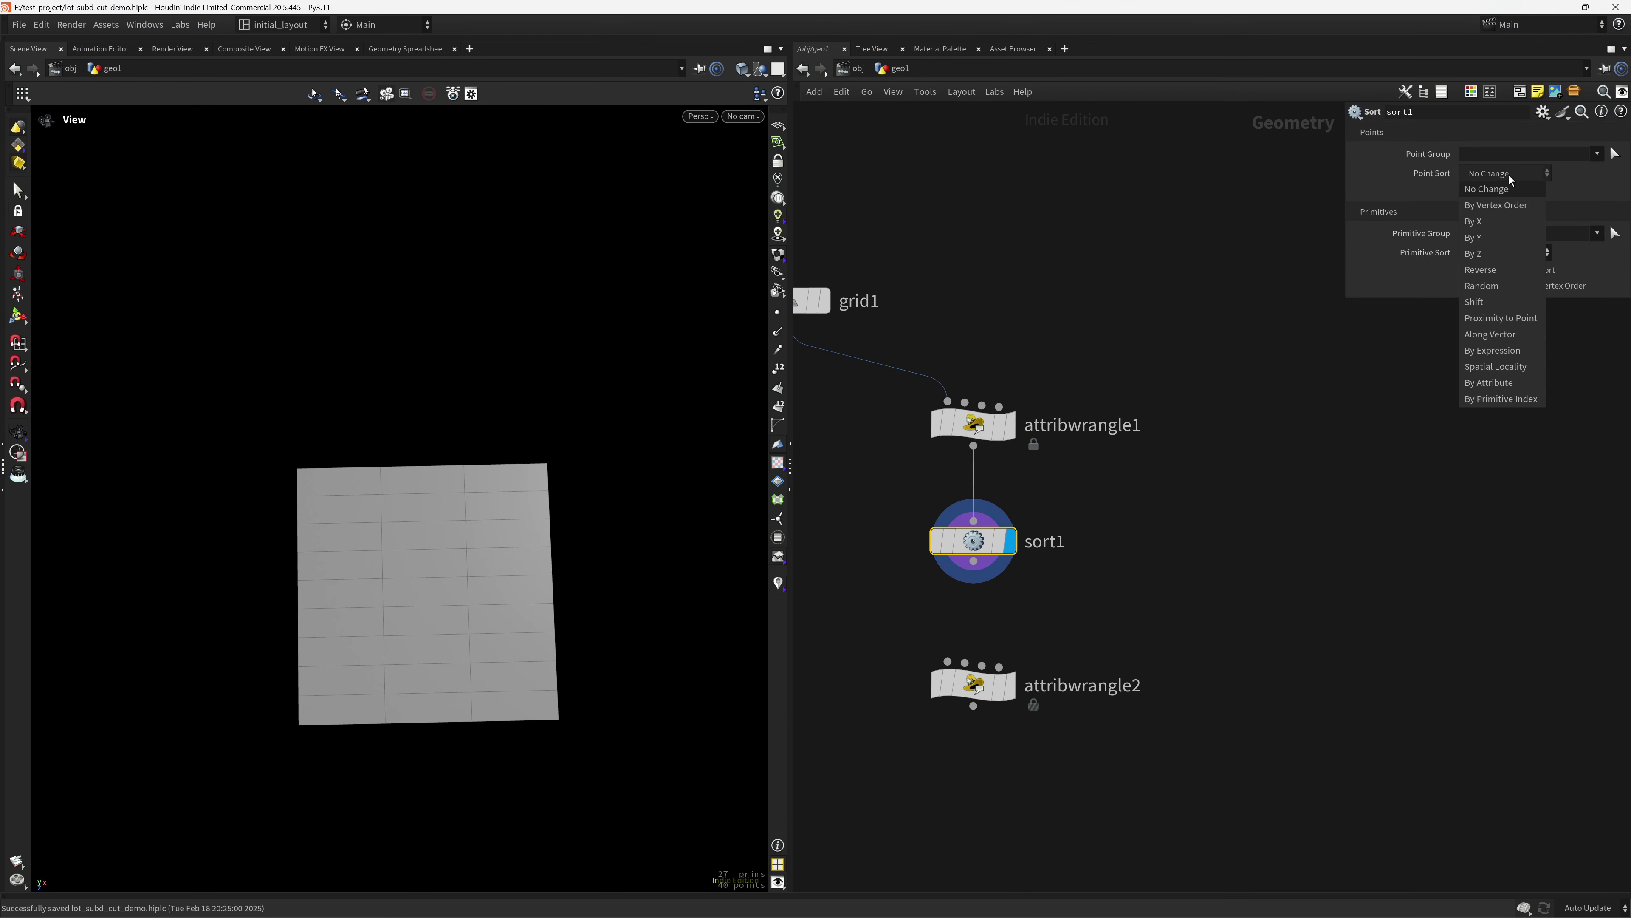
left_click(1482, 283)
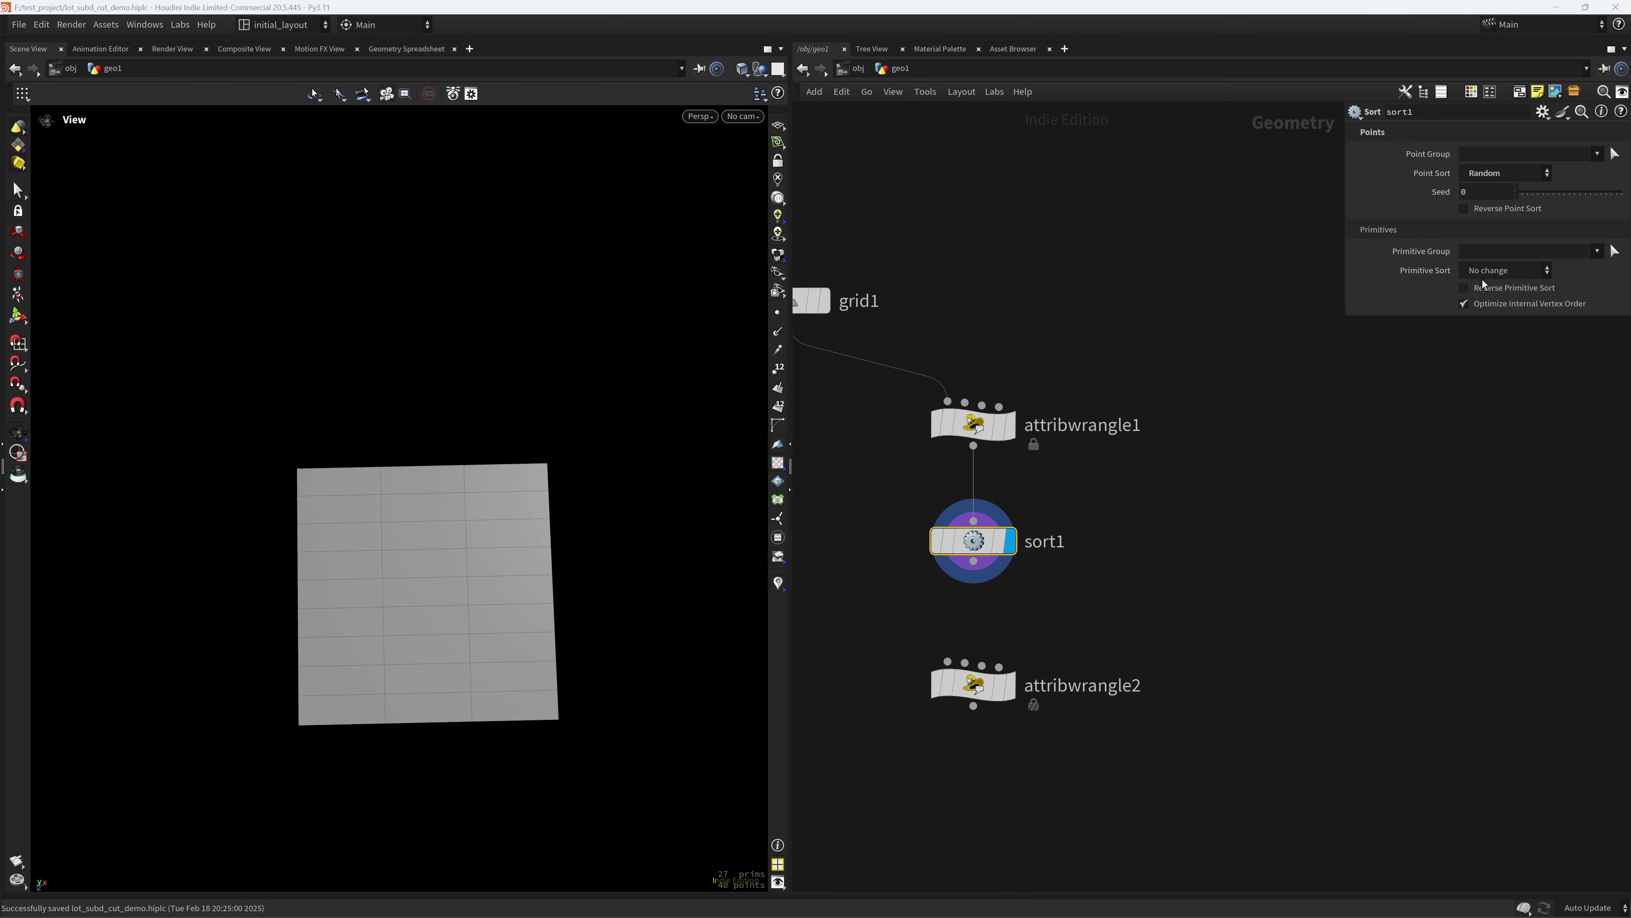
left_click_drag(1528, 193, 1553, 195)
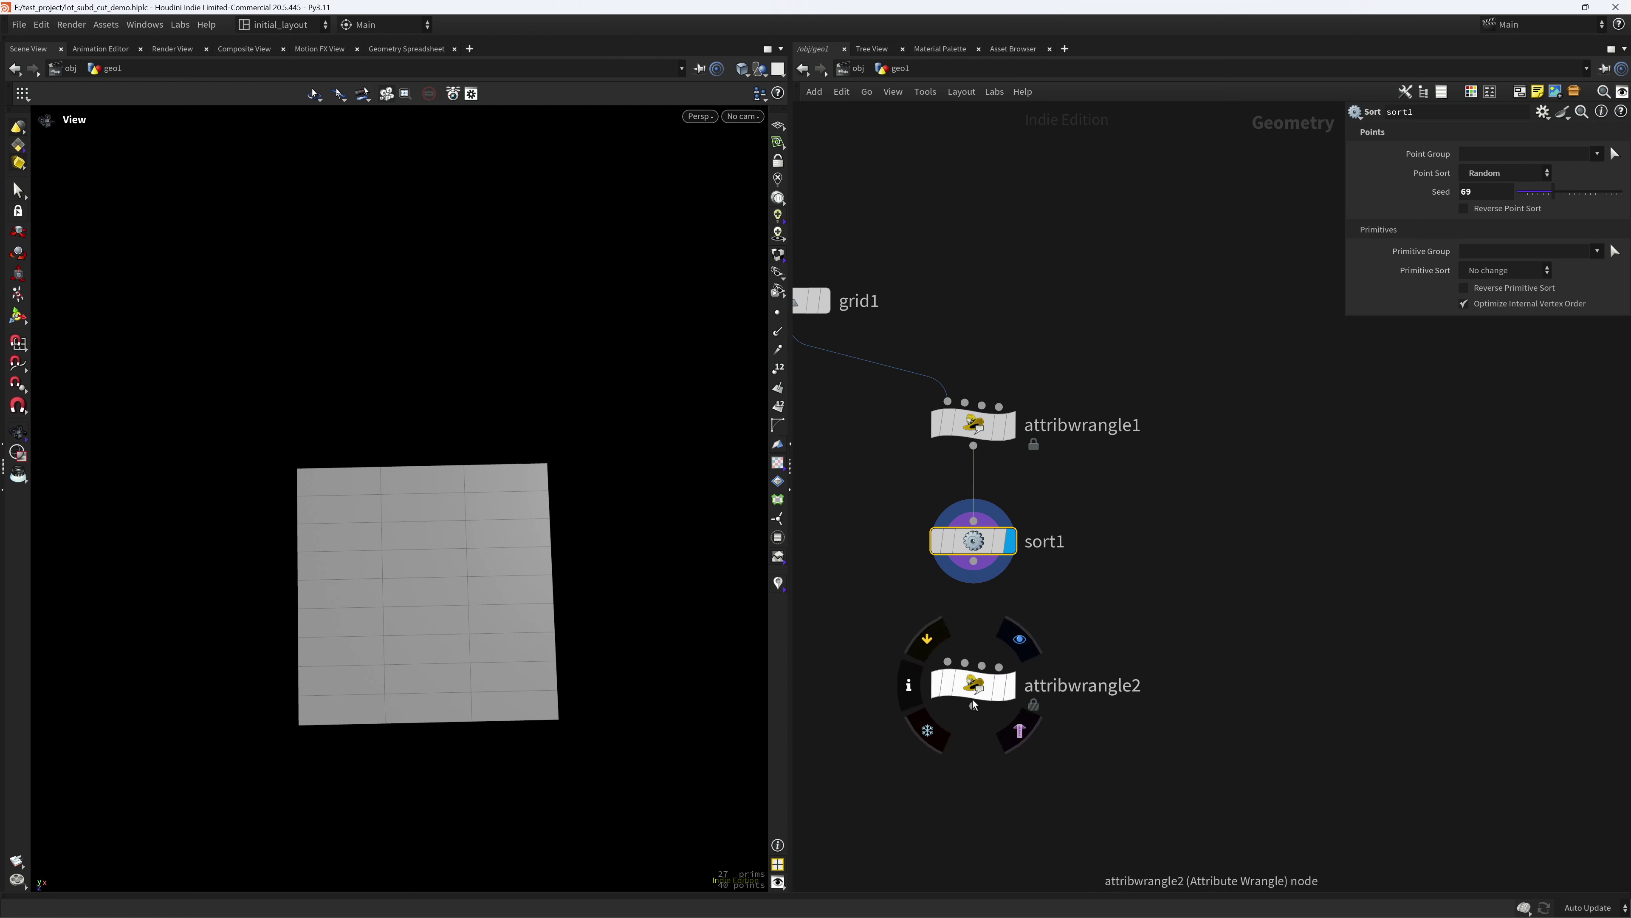
- Connect sort1 to the first input of attribwrangle2 and widen that wrangle's parameter area for coding
left_click_drag(975, 685, 987, 686)
left_click_drag(974, 561, 961, 661)
left_click(989, 685)
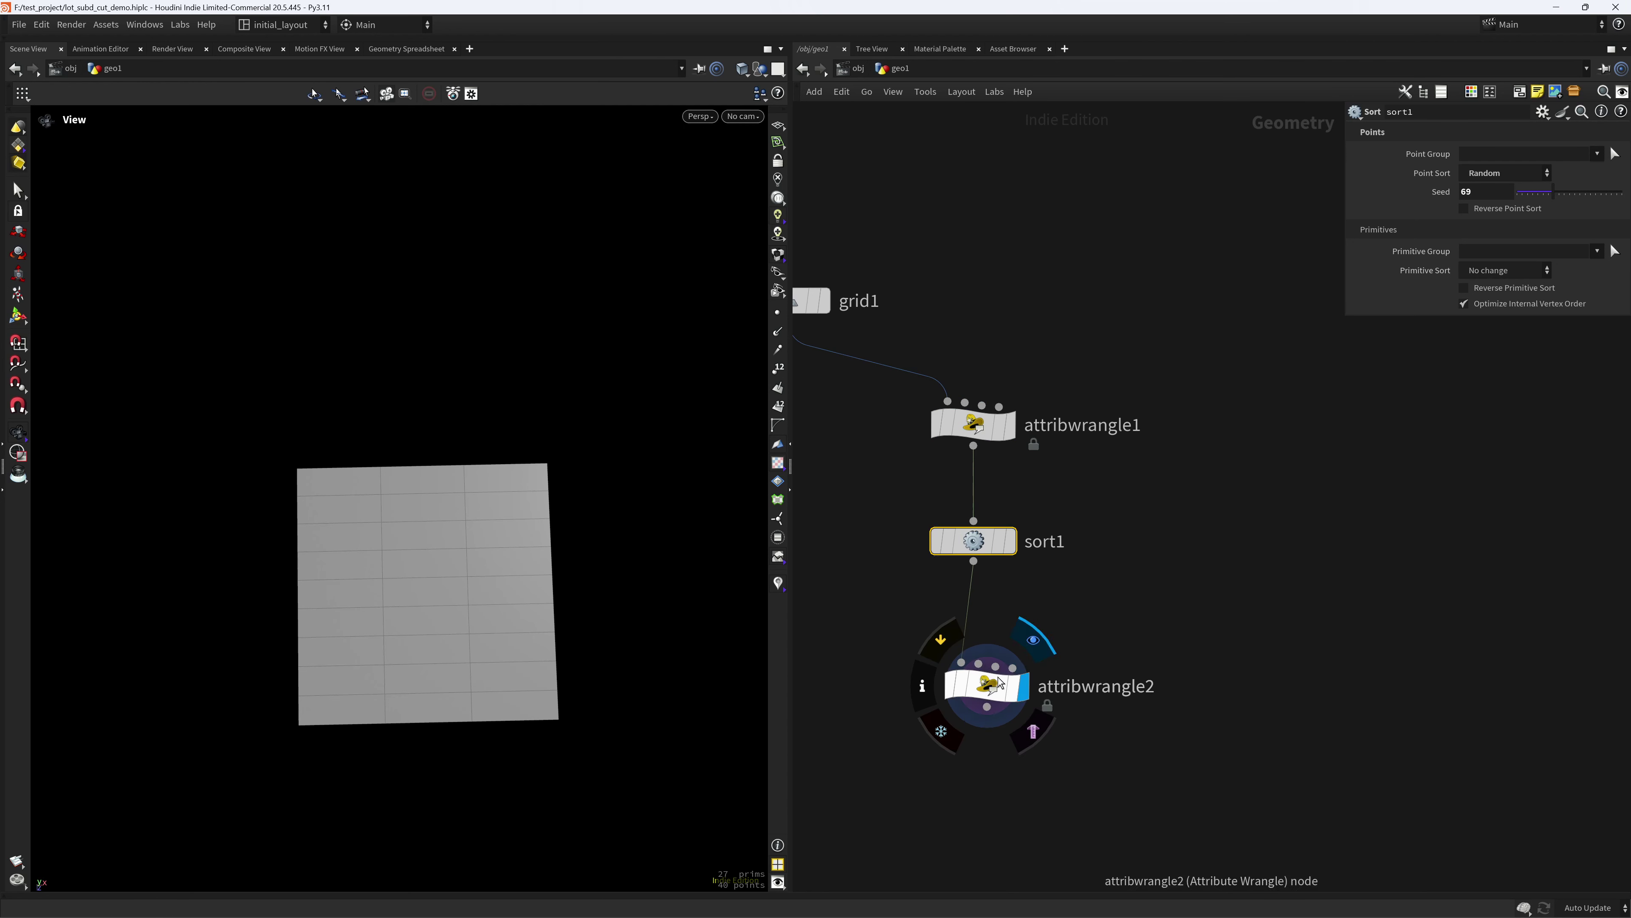
left_click_drag(1309, 251, 1151, 291)
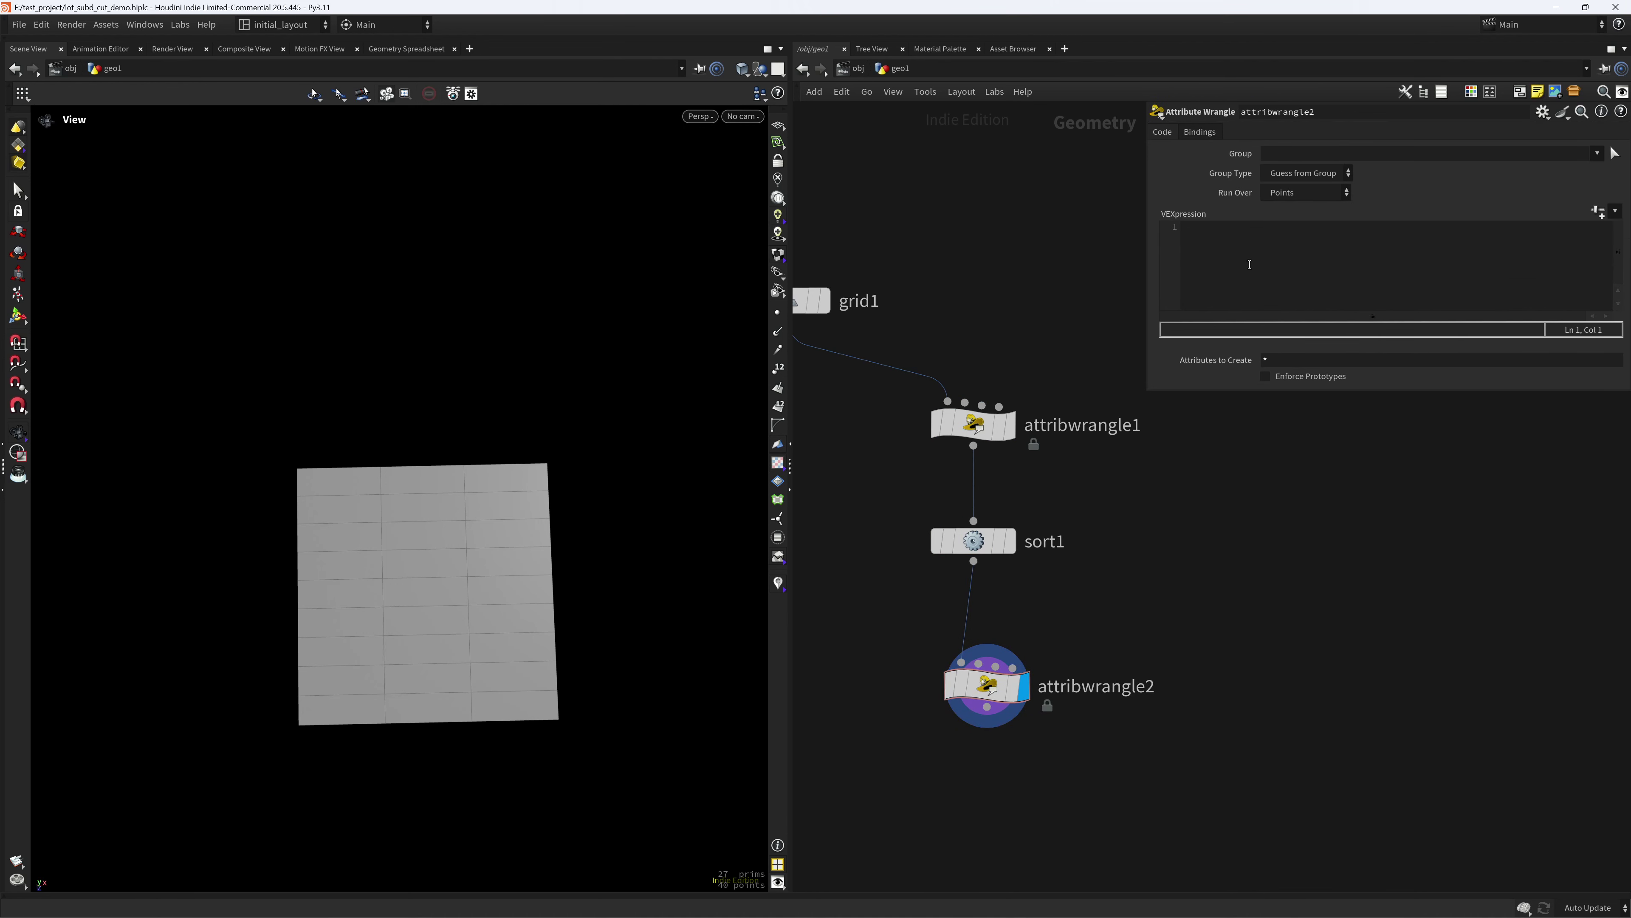
- In attribwrangle2, write int max_col = detail(0,"max_col"); as the first line of VEX
left_click(1230, 285)
type("int d")
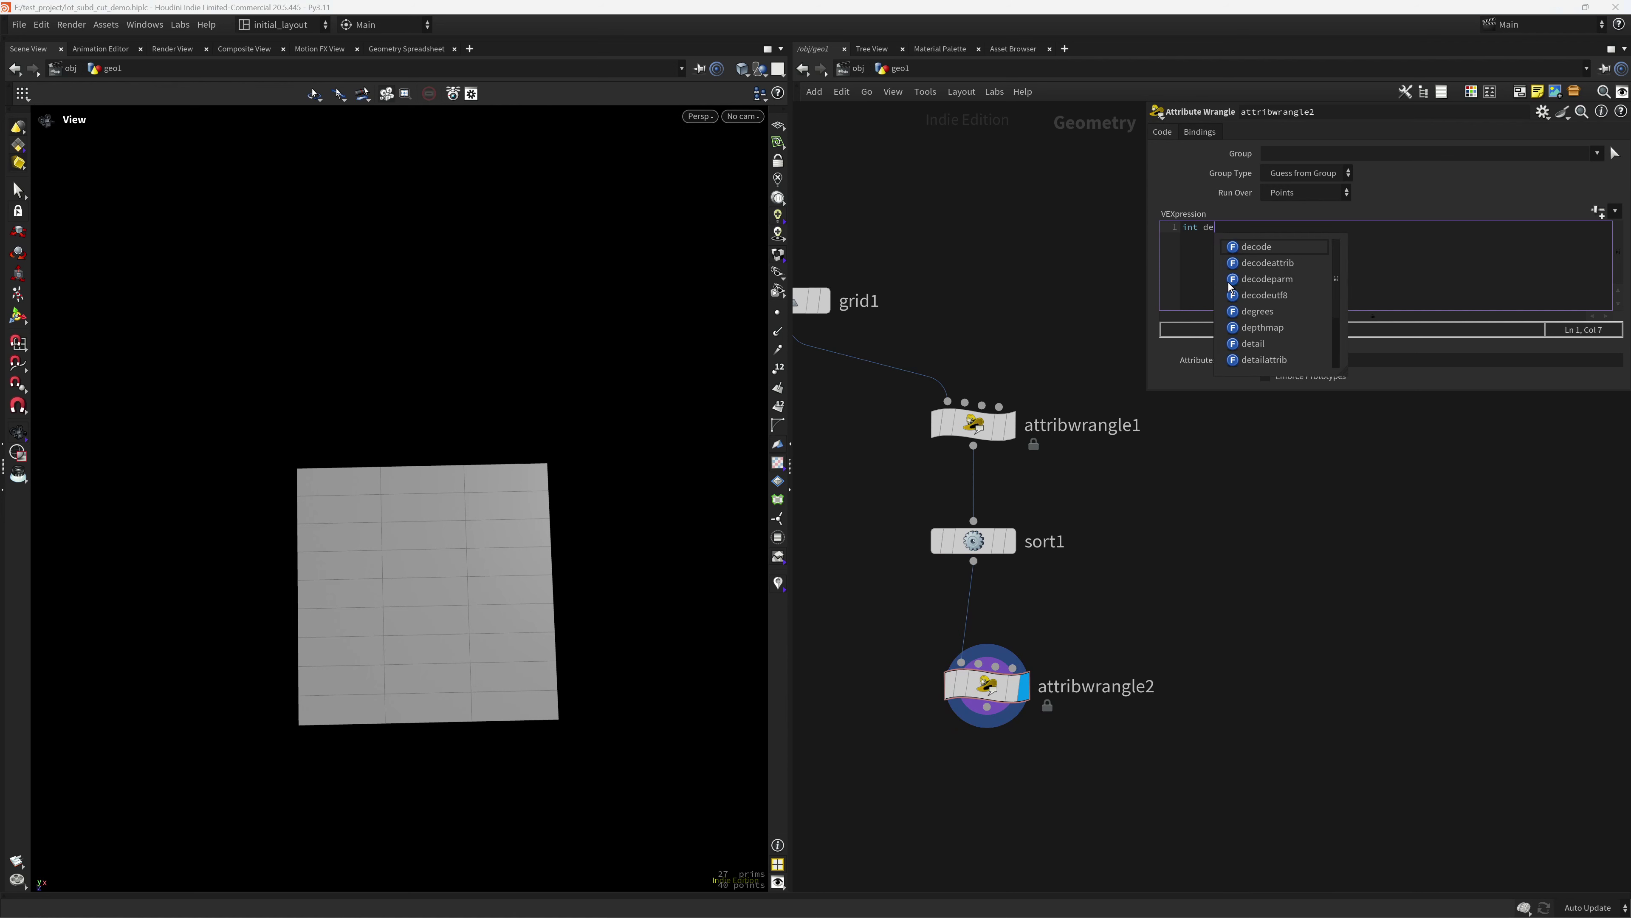
key("BackSpace")
type("max_c")
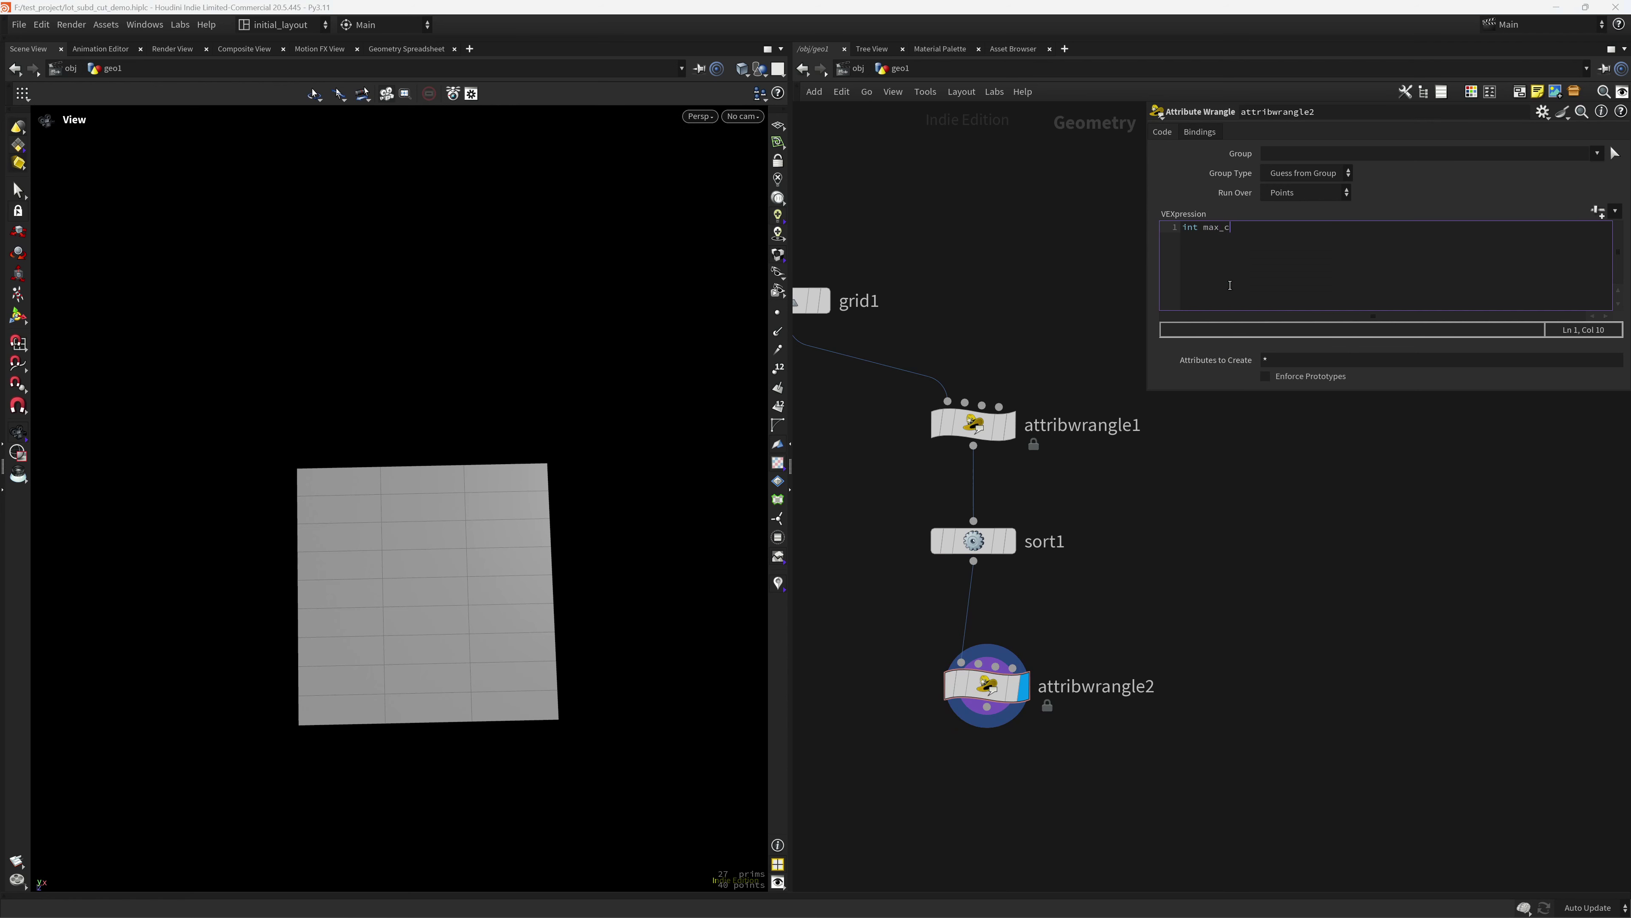
type("ol = detai")
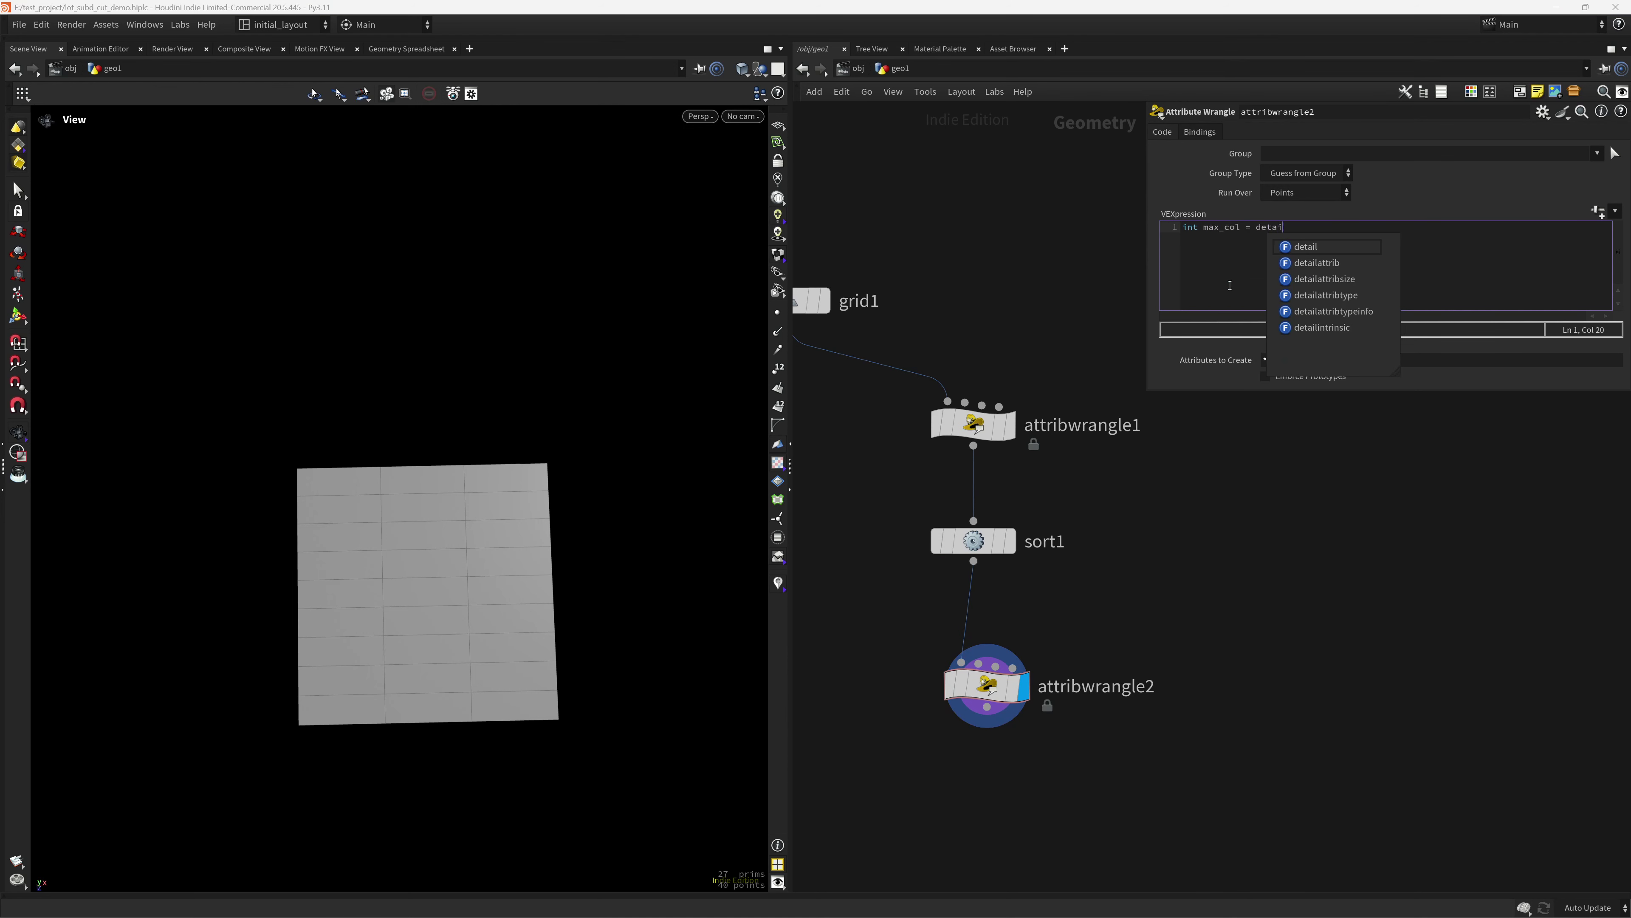
type("l(0,")
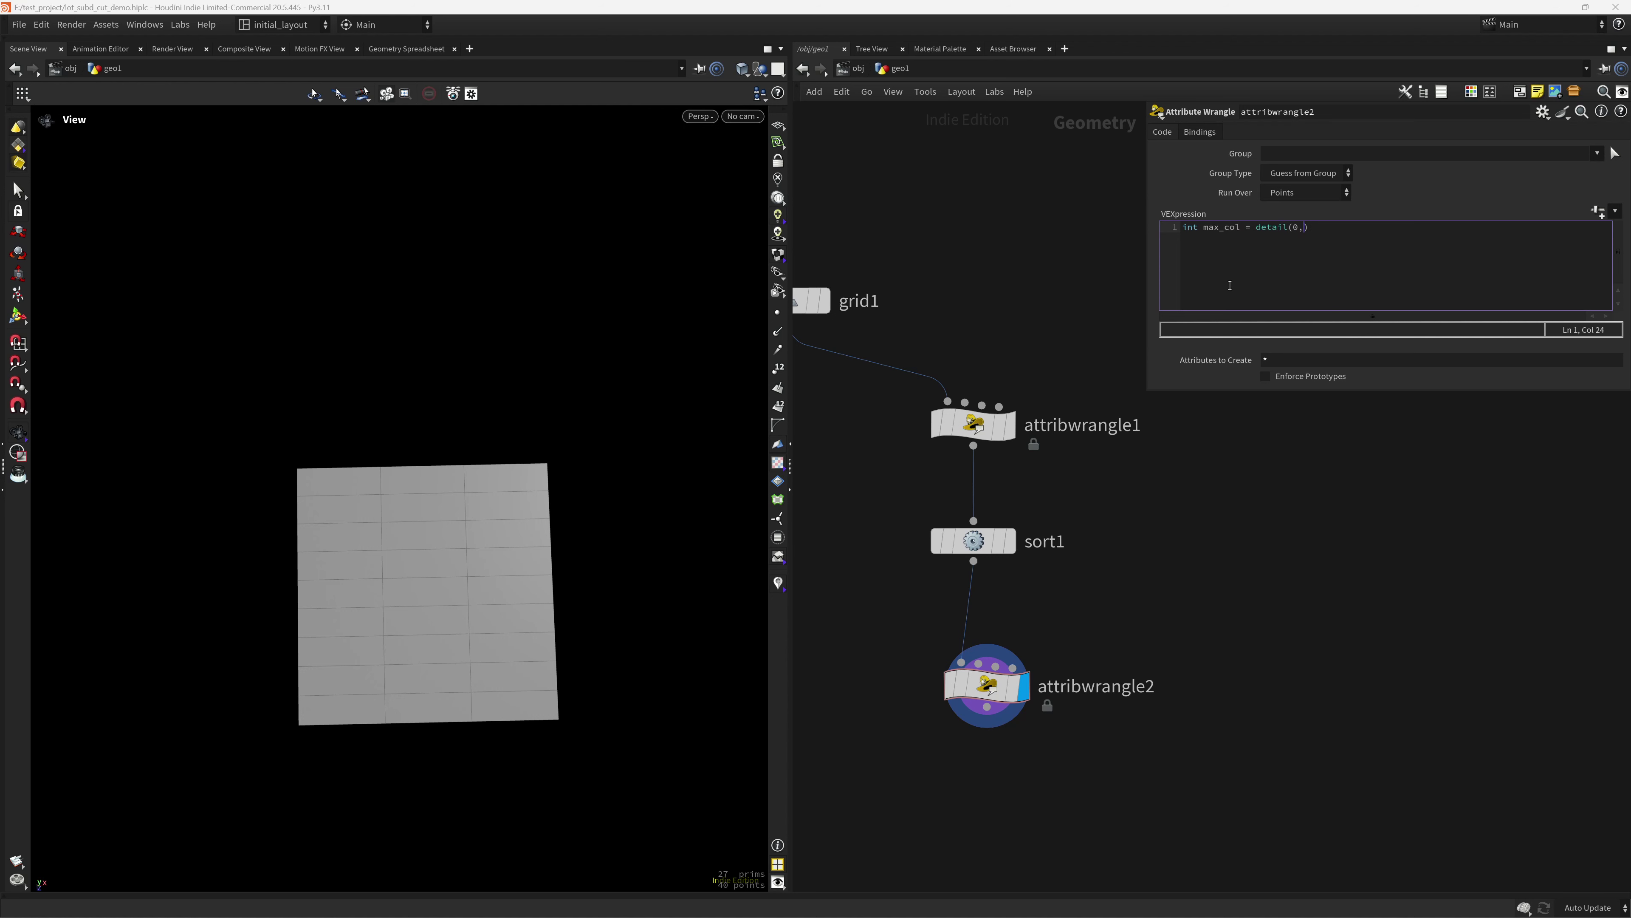
type("\"\"")
type("max_col")
key("Return")
key("Return")
type("int start_col [] = expa")
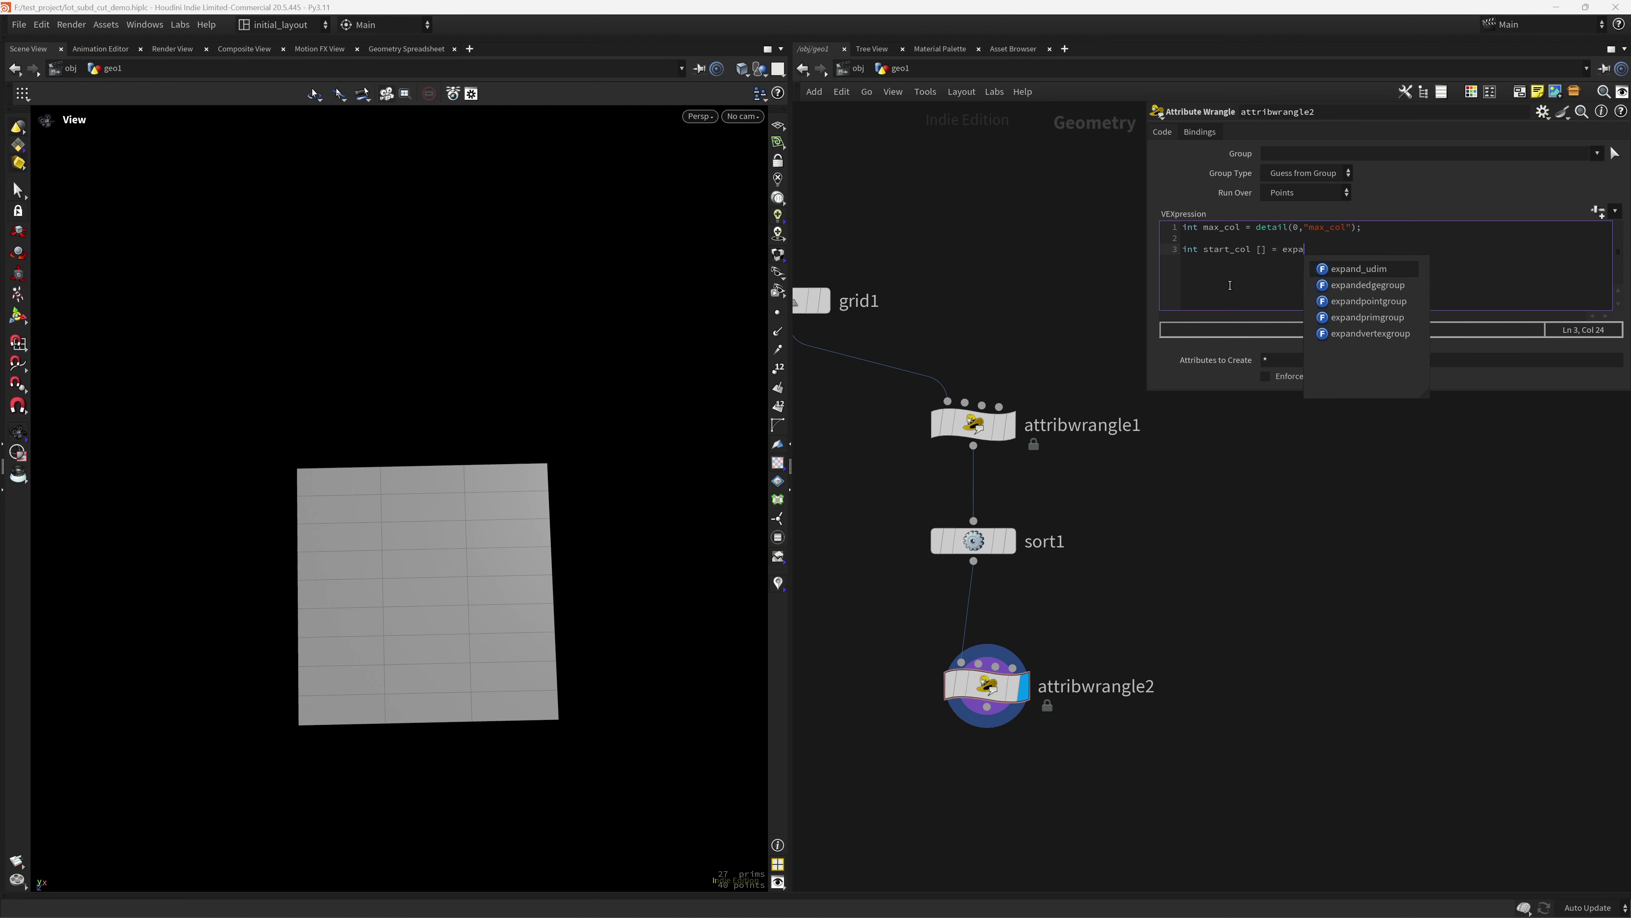
key("Down")
key("Return")
type("(")
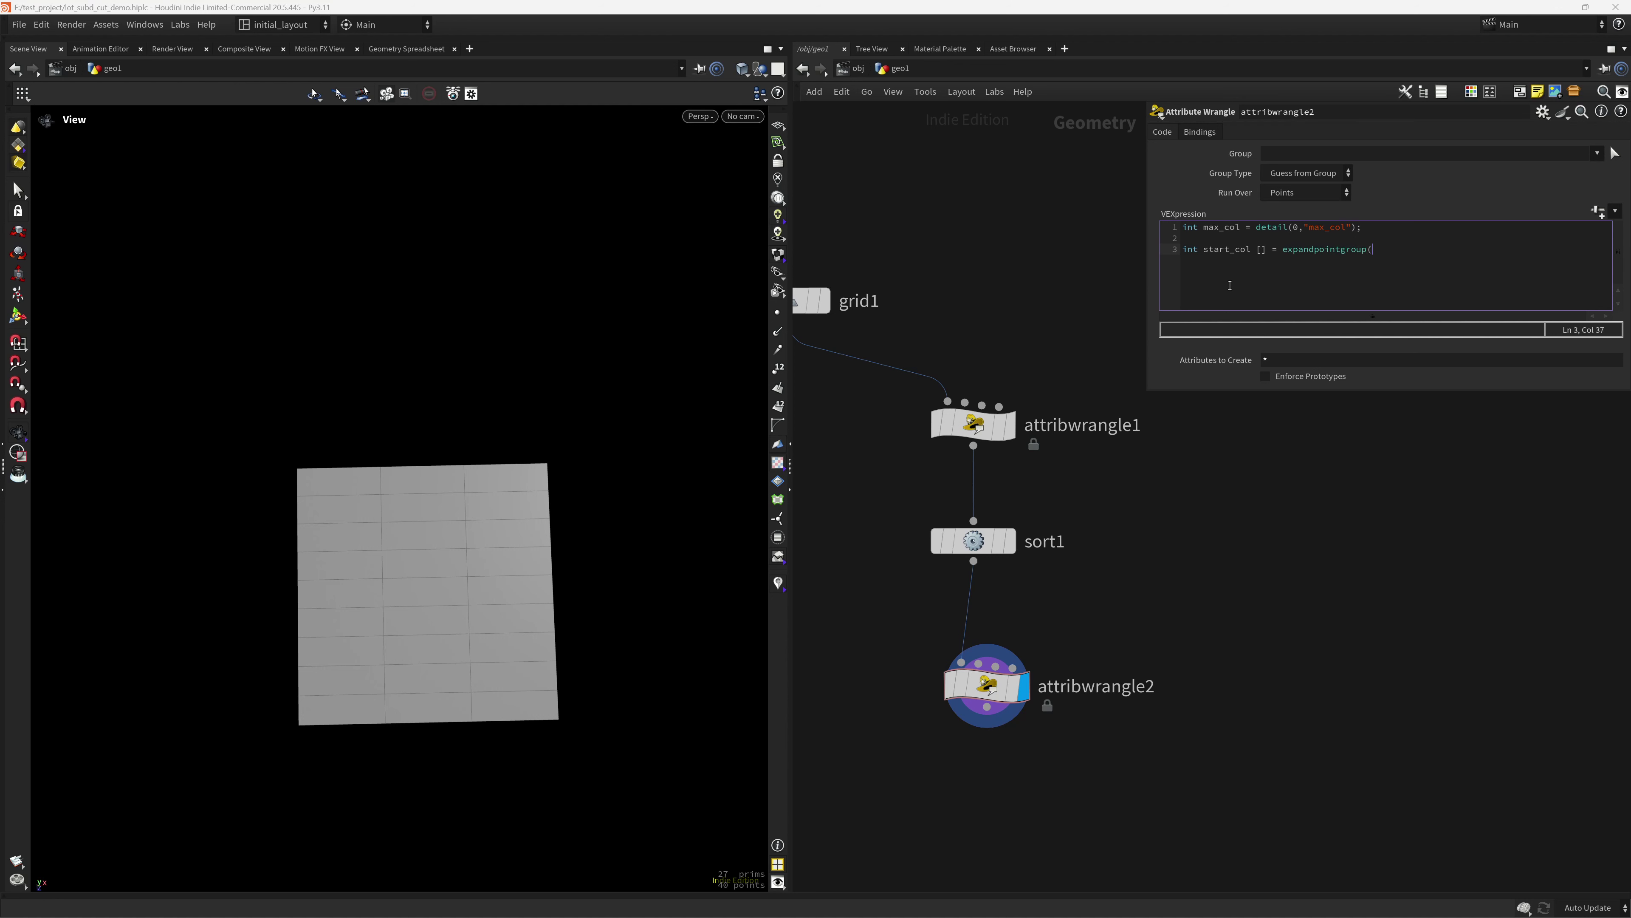
type("0,\"@col==0")
key("Return")
key("Return")
- Add the line i@group_start = i@ptnum == start_col[0]; to put the first start_col point in a start group
type("i")
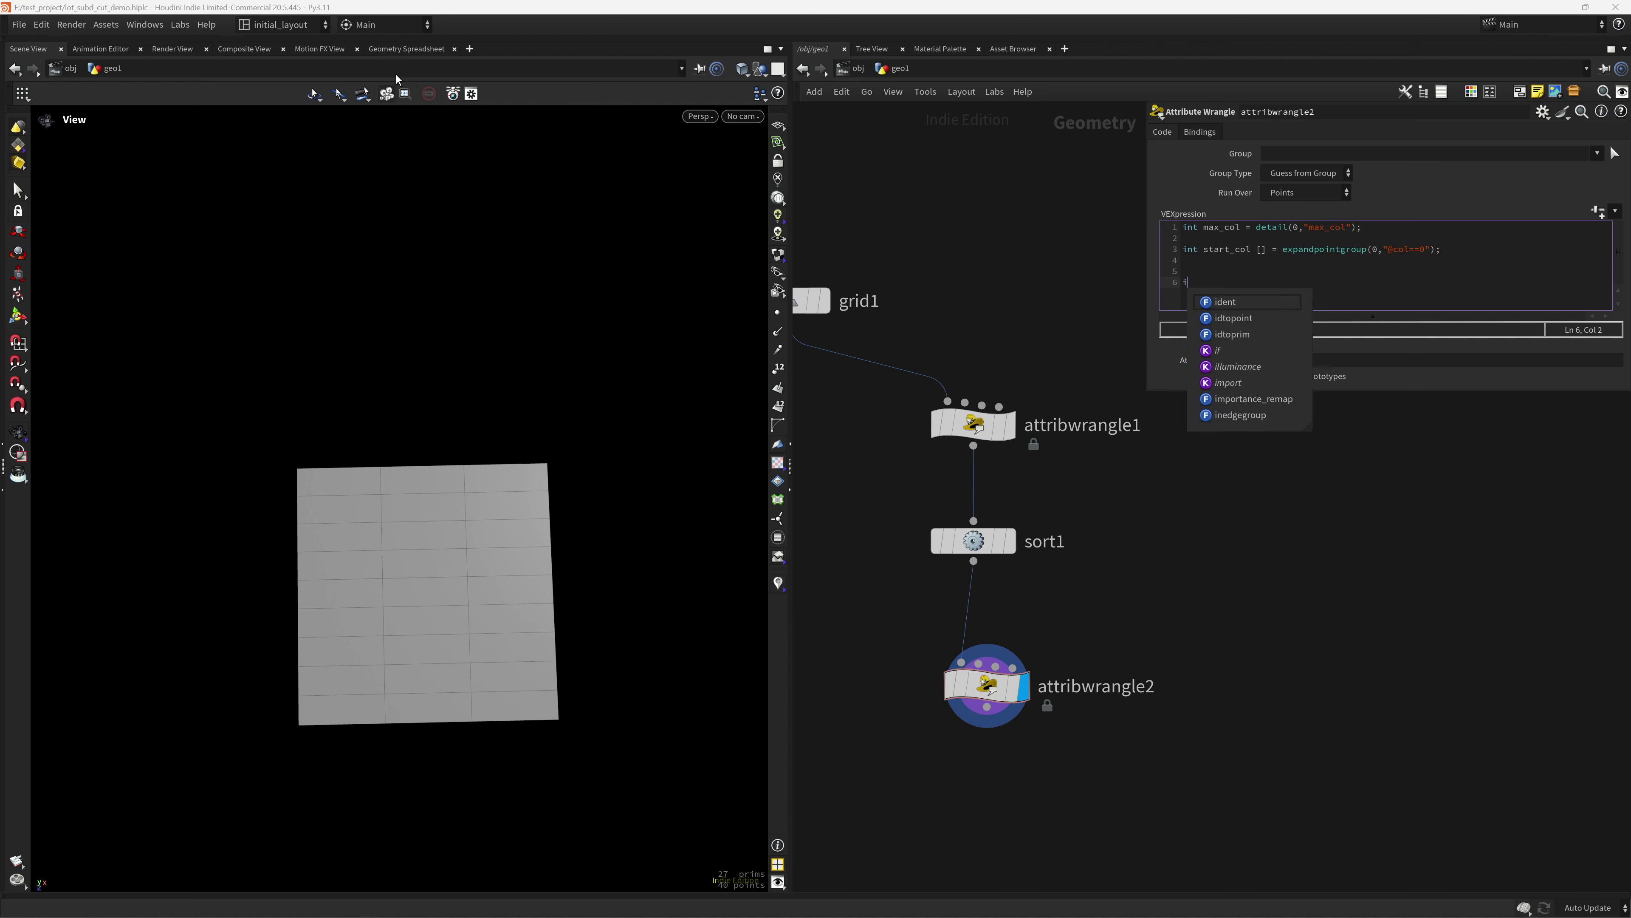
type("@group_sta")
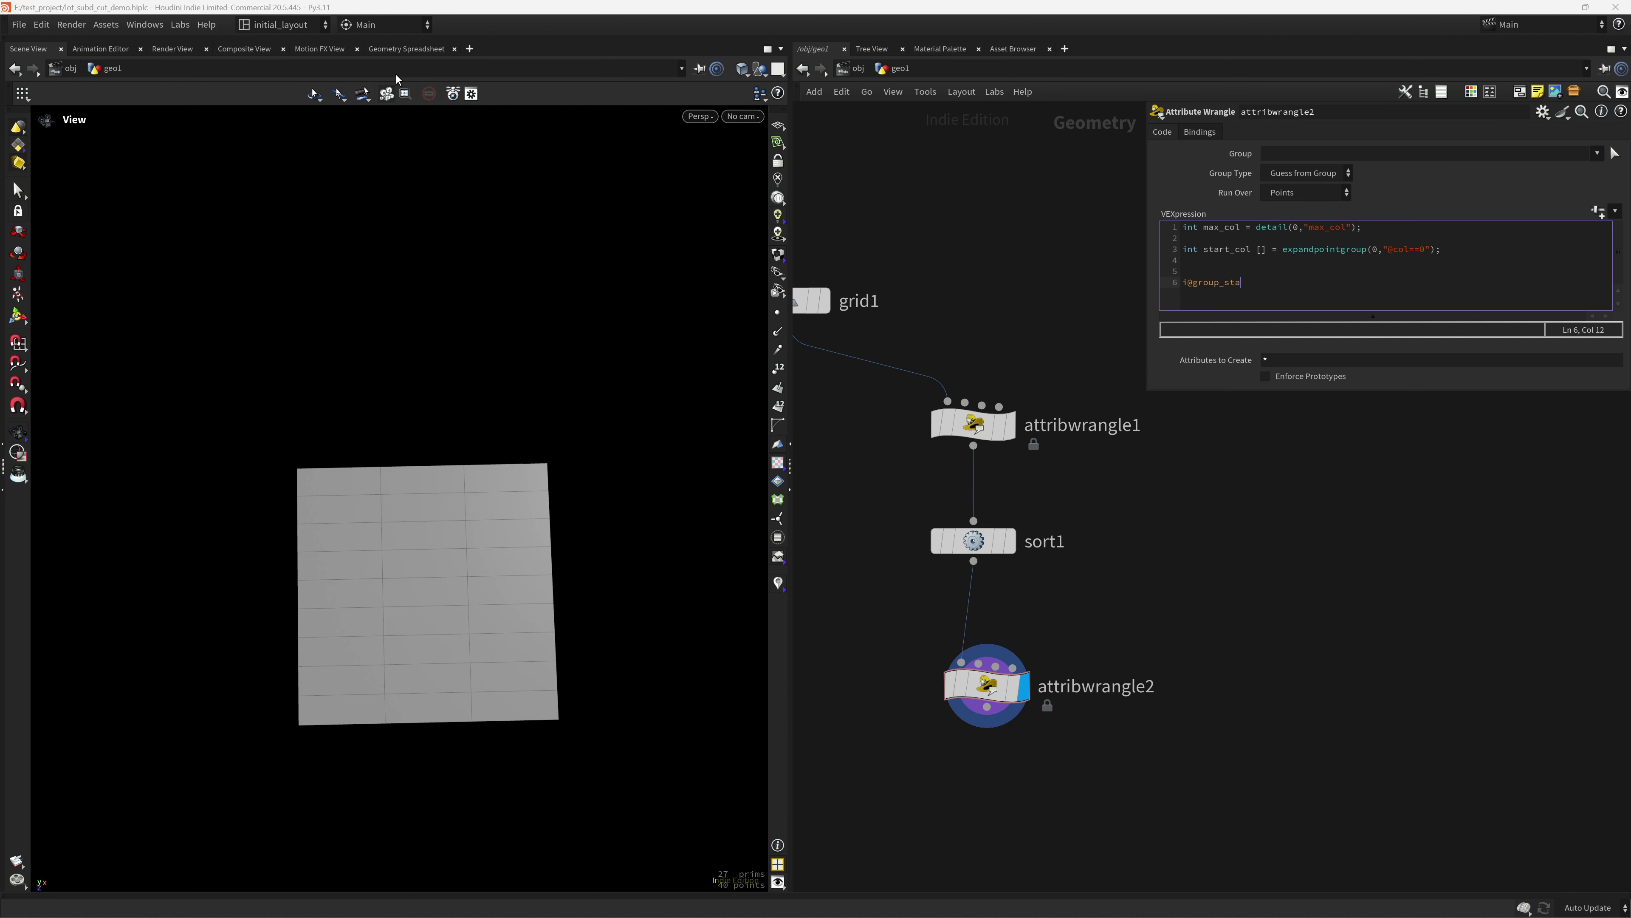
type("rt = i@ptnum == start_col[0];")
middle_click_drag(1101, 608, 1115, 573)
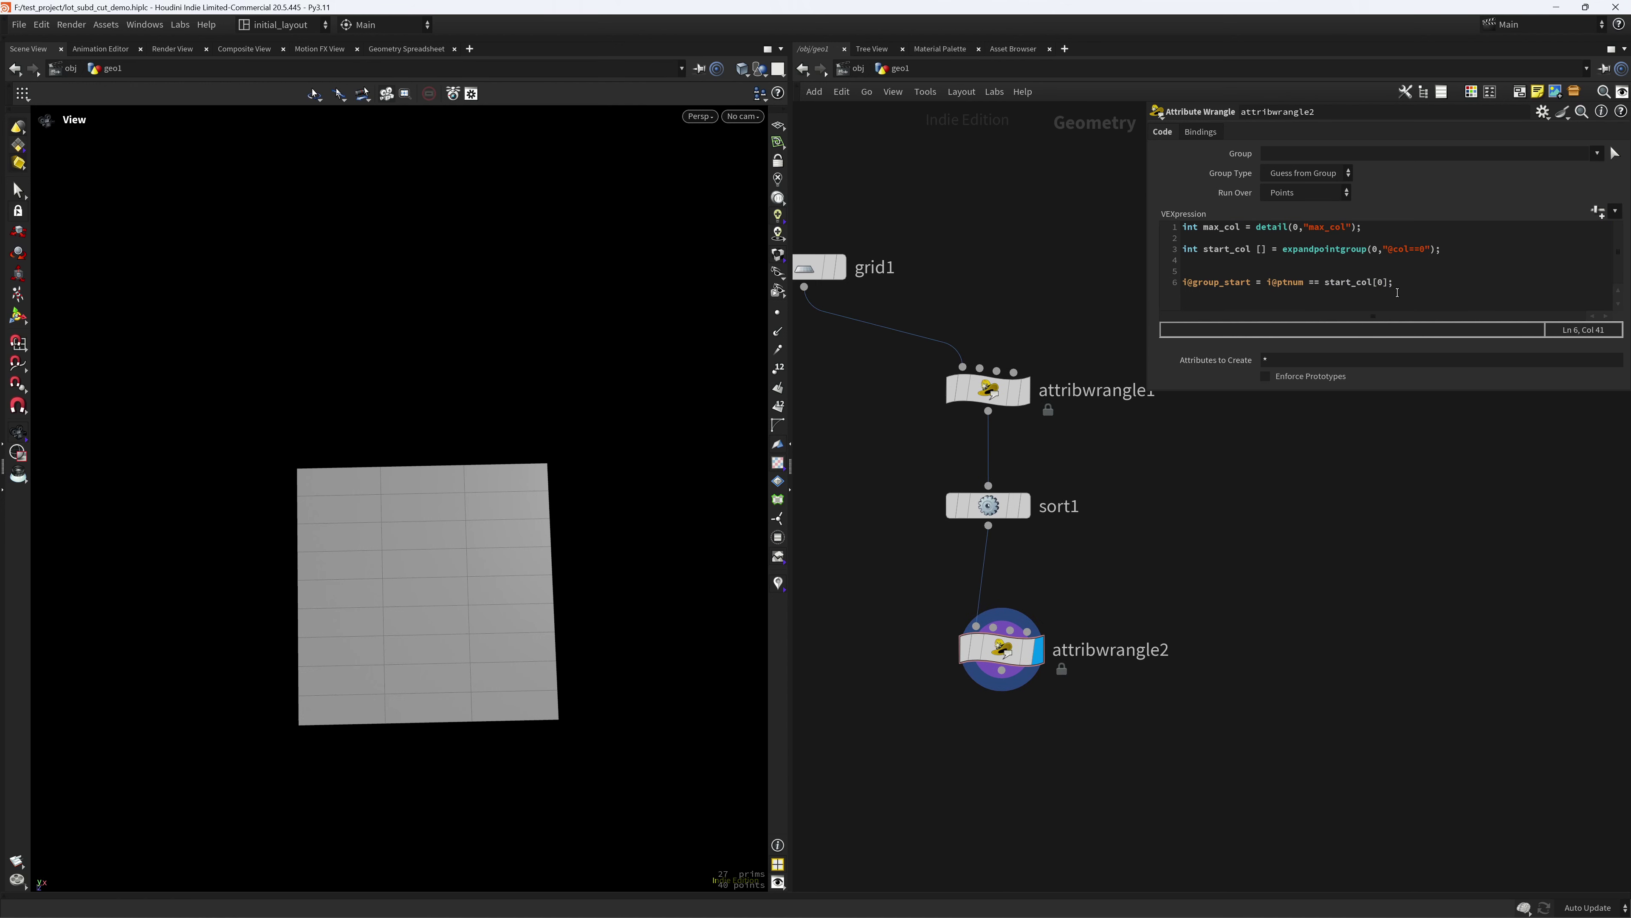
- Copy the group name start from the code into attribwrangle2's Output Selection Group
left_click(1398, 293)
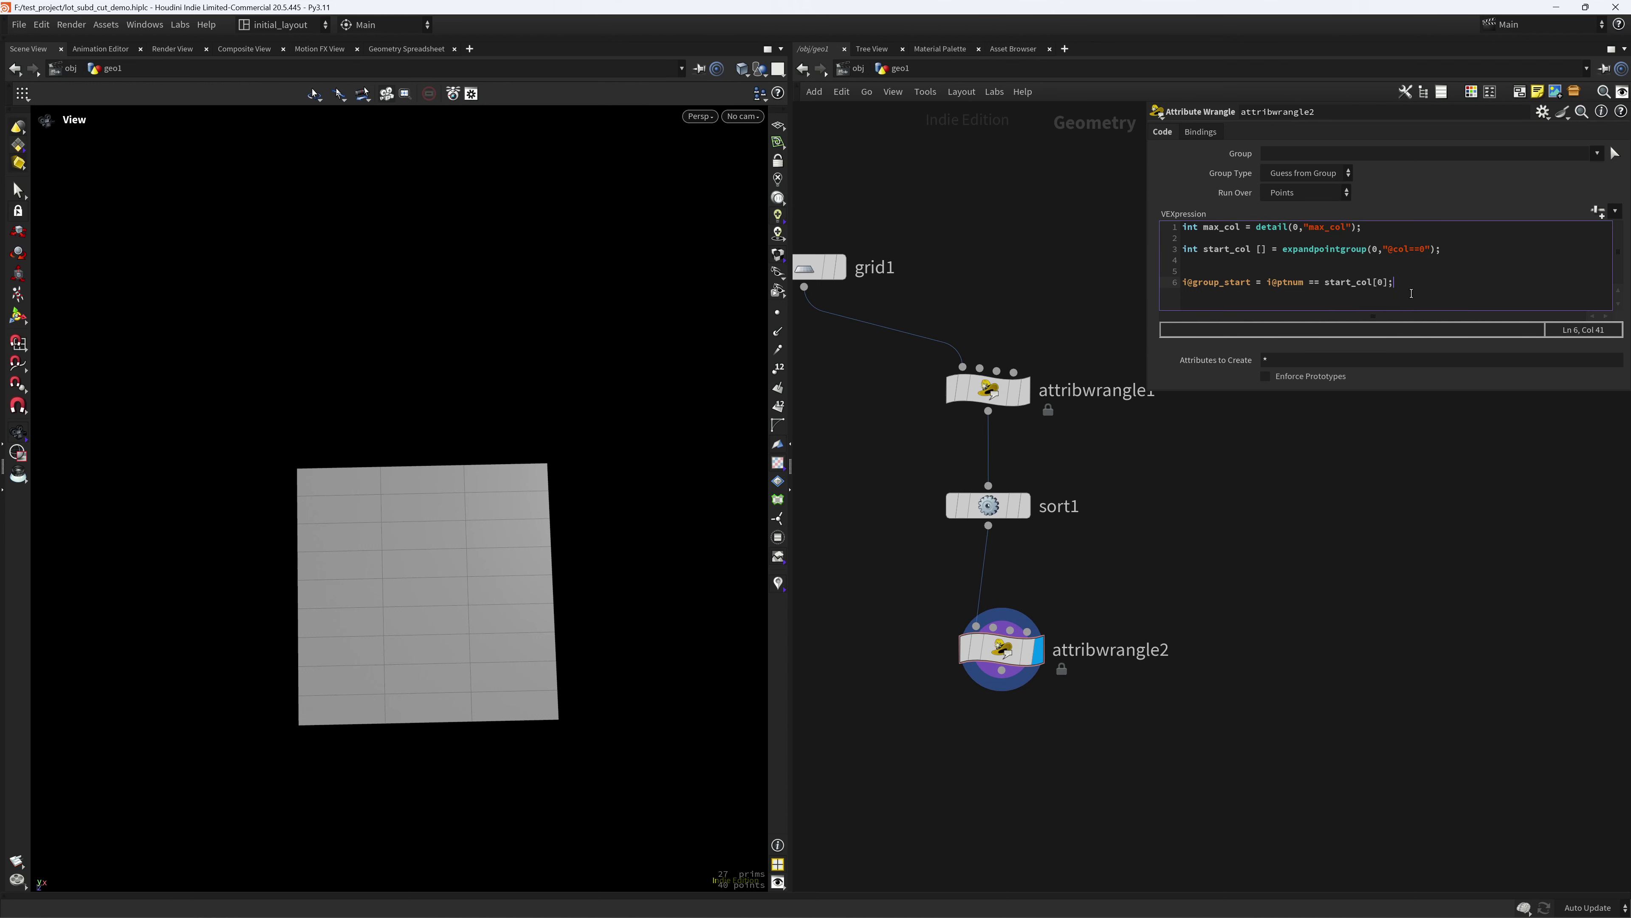
left_click_drag(1224, 284, 1253, 292)
key("ctrl+c")
left_click(1201, 132)
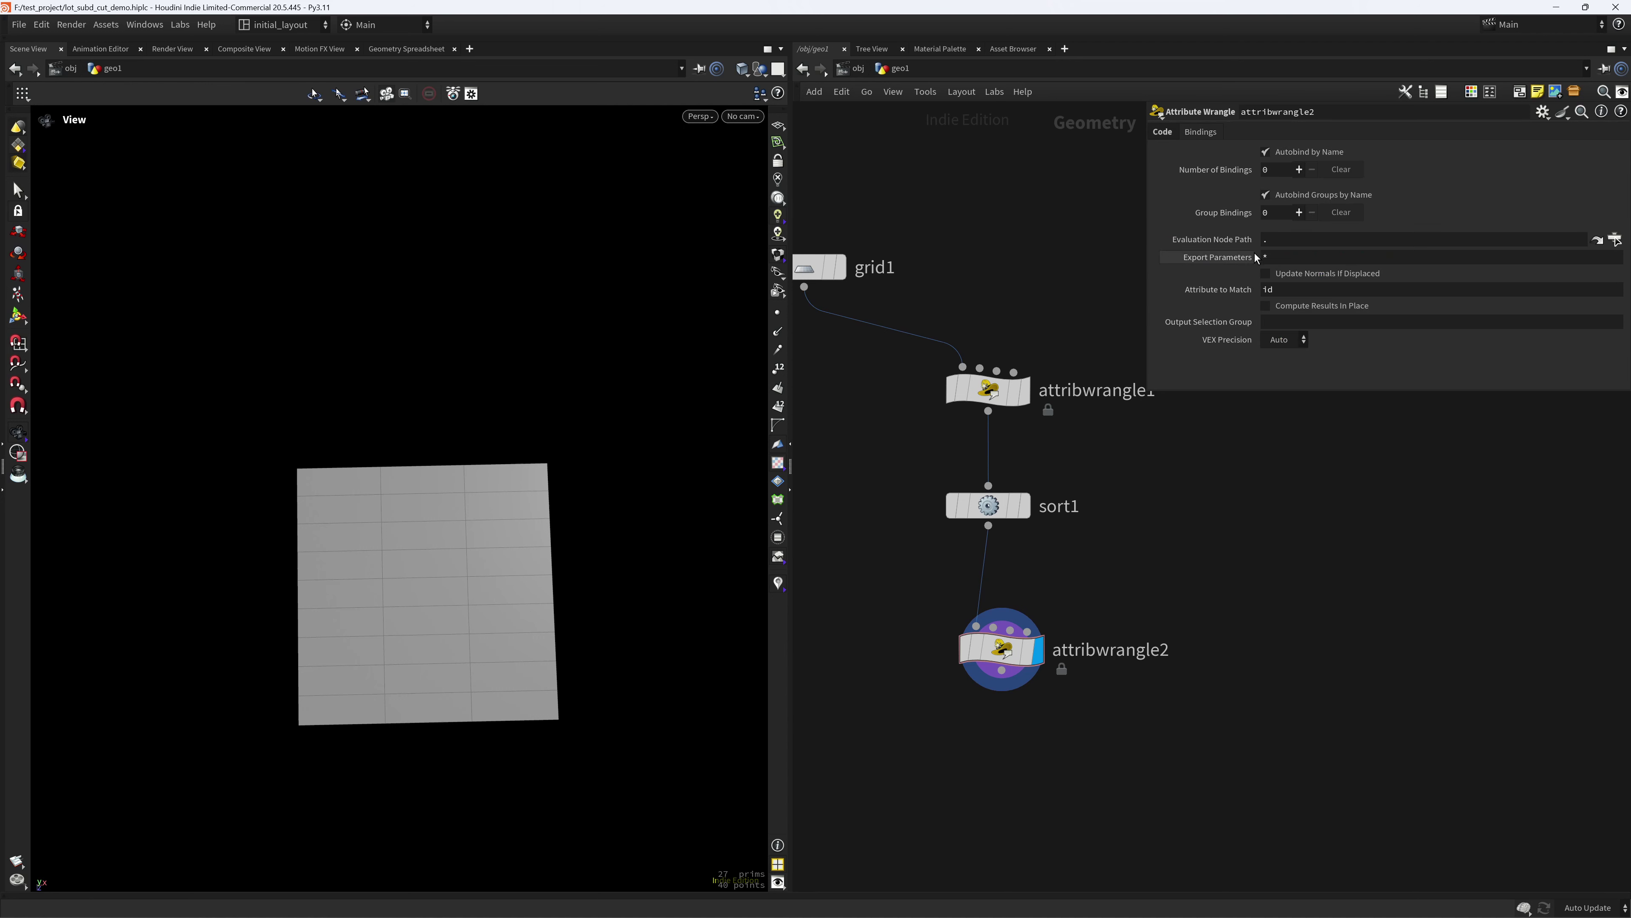
left_click(1284, 325)
key("ctrl+v")
key("Return")
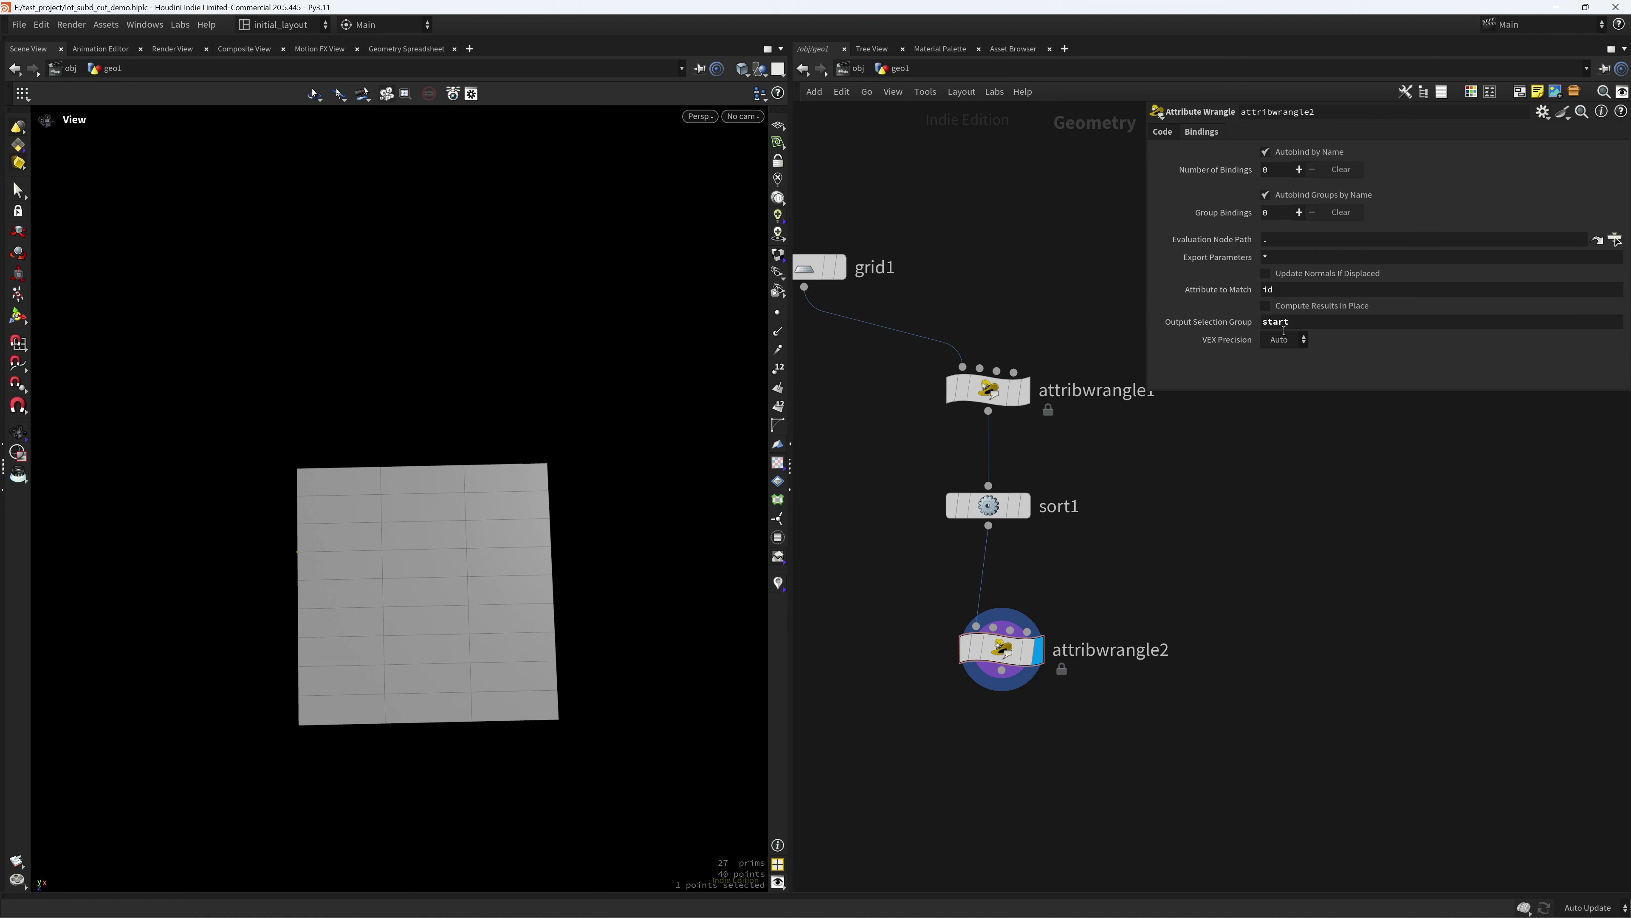
- Increase the viewport's point marker size to 7.42 in the display options
scroll(294, 609, "up", 4)
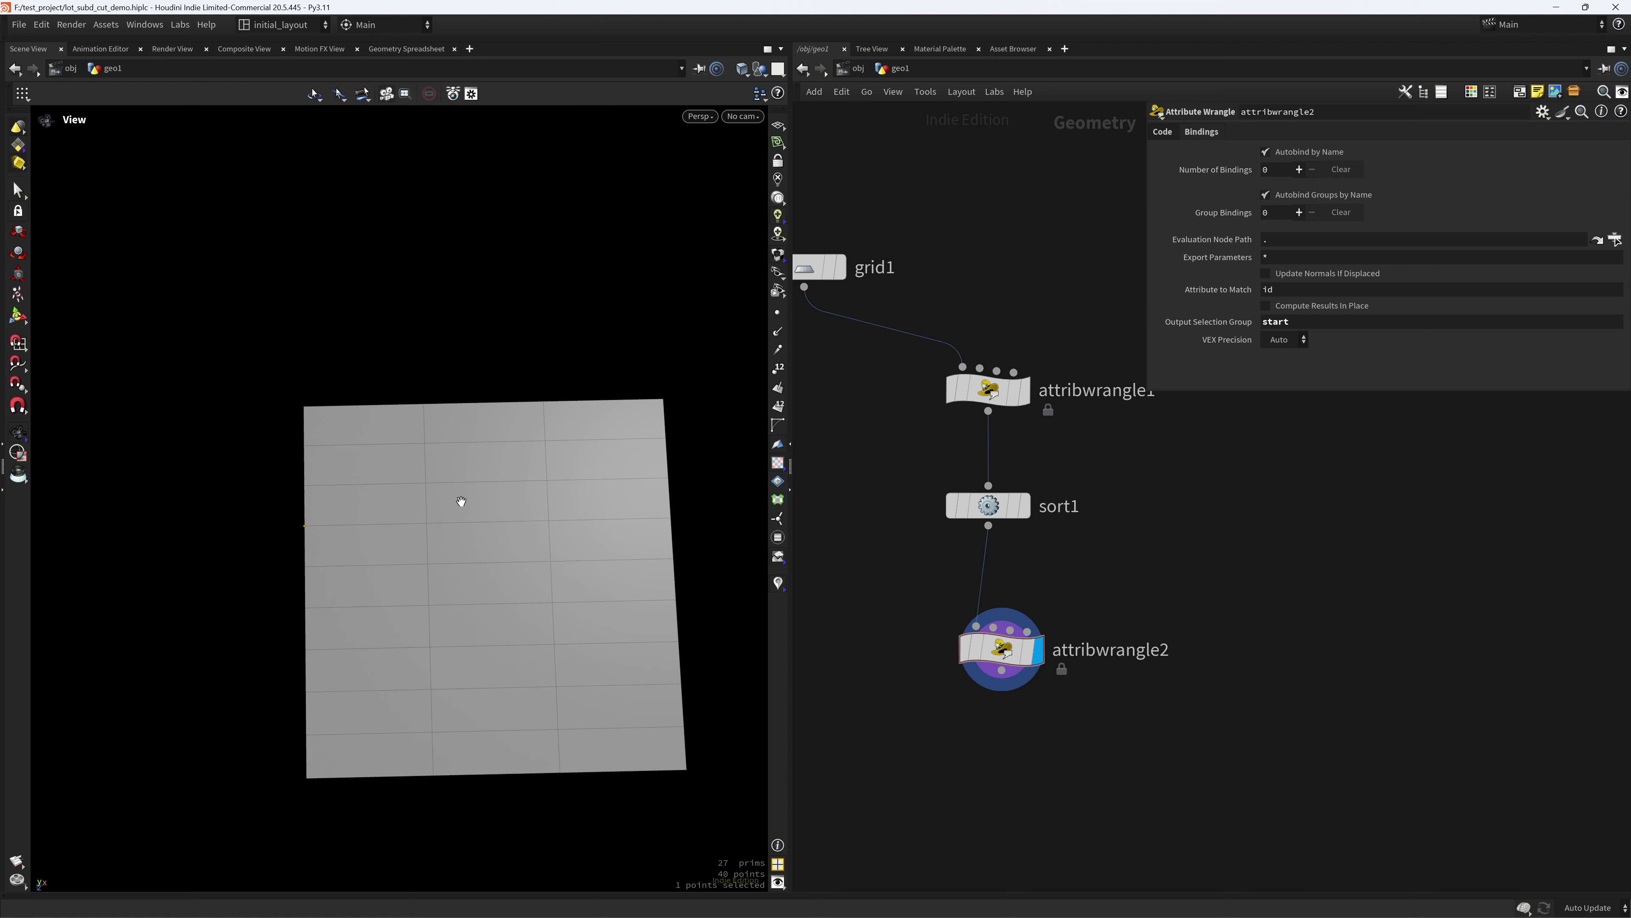
scroll(514, 543, "down", 1)
key("d")
left_click_drag(488, 355, 980, 287)
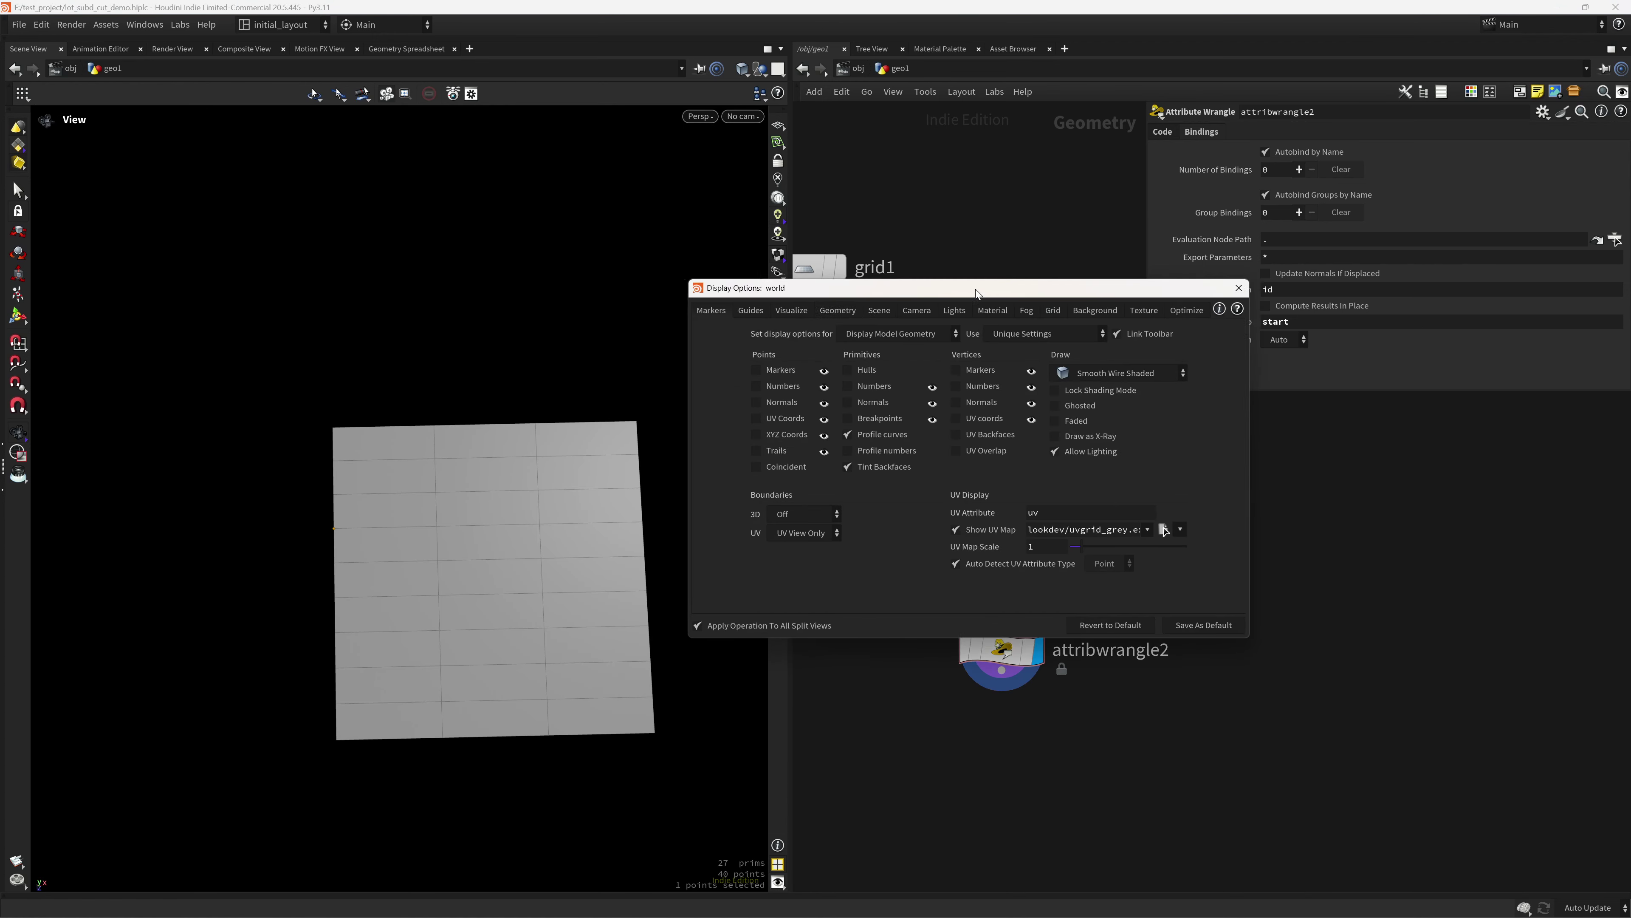
left_click(838, 309)
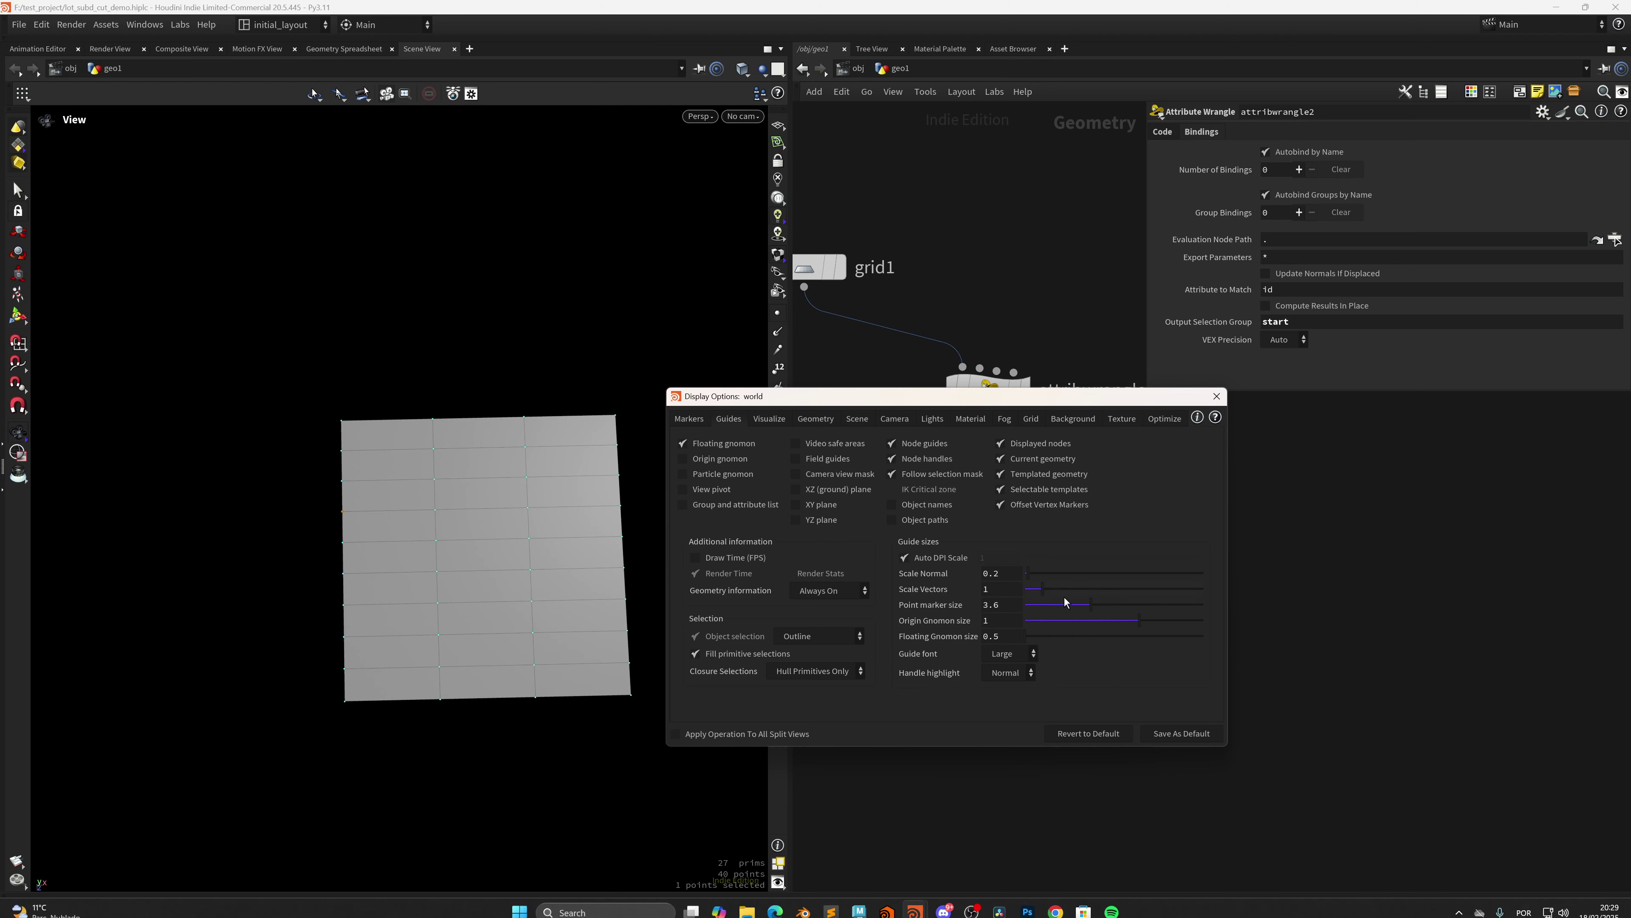
left_click_drag(1092, 606, 1188, 598)
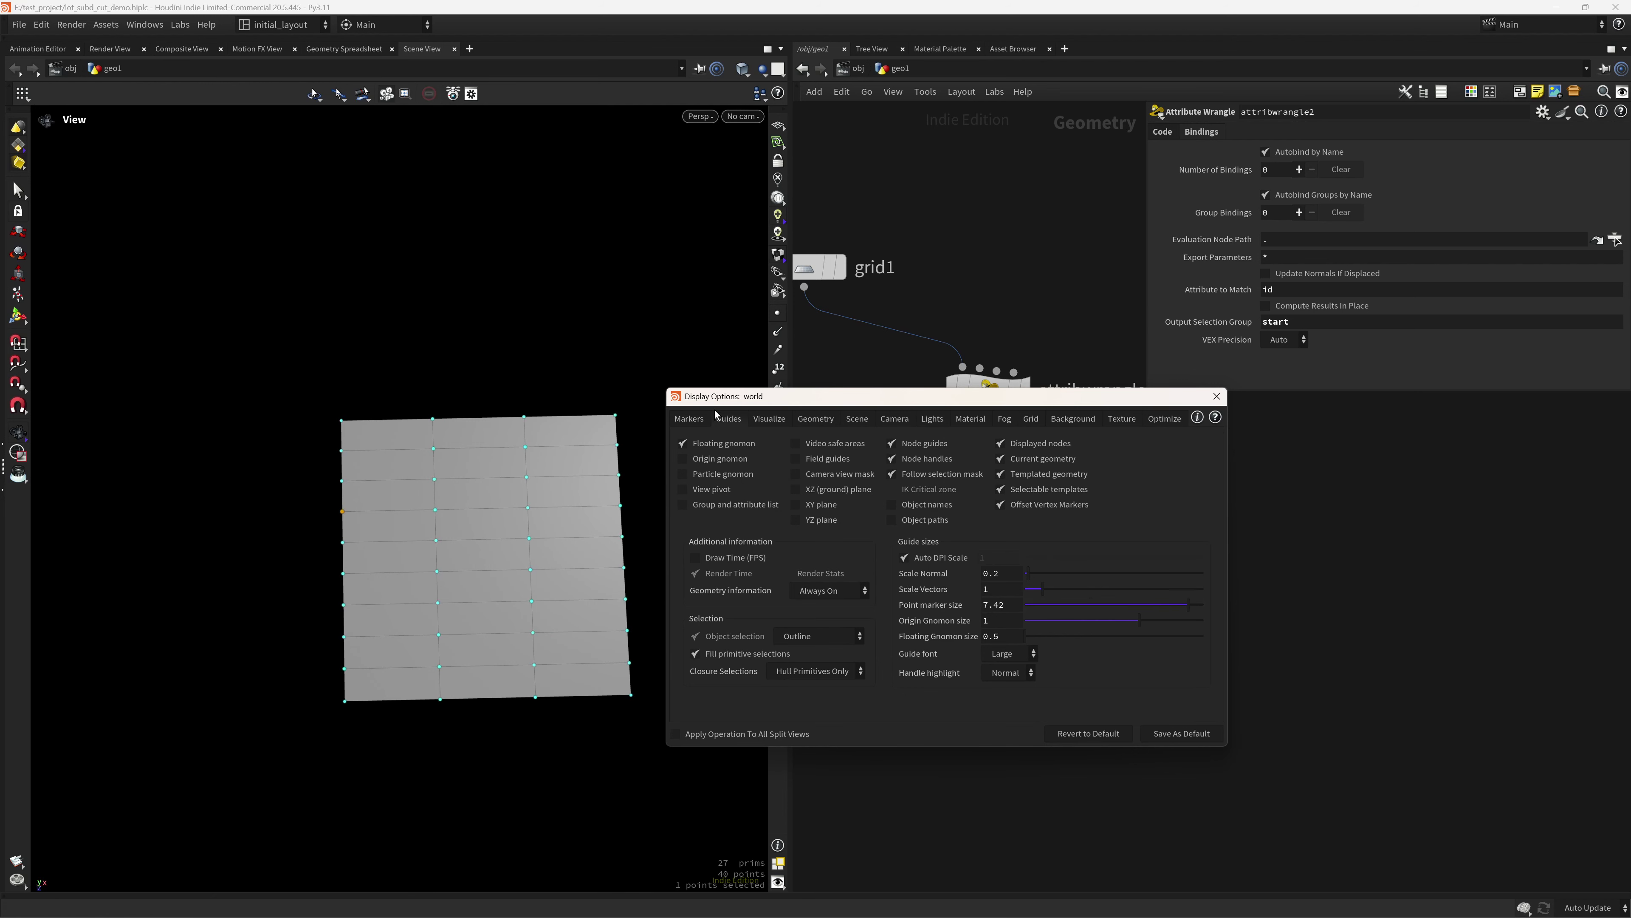
left_click(1216, 396)
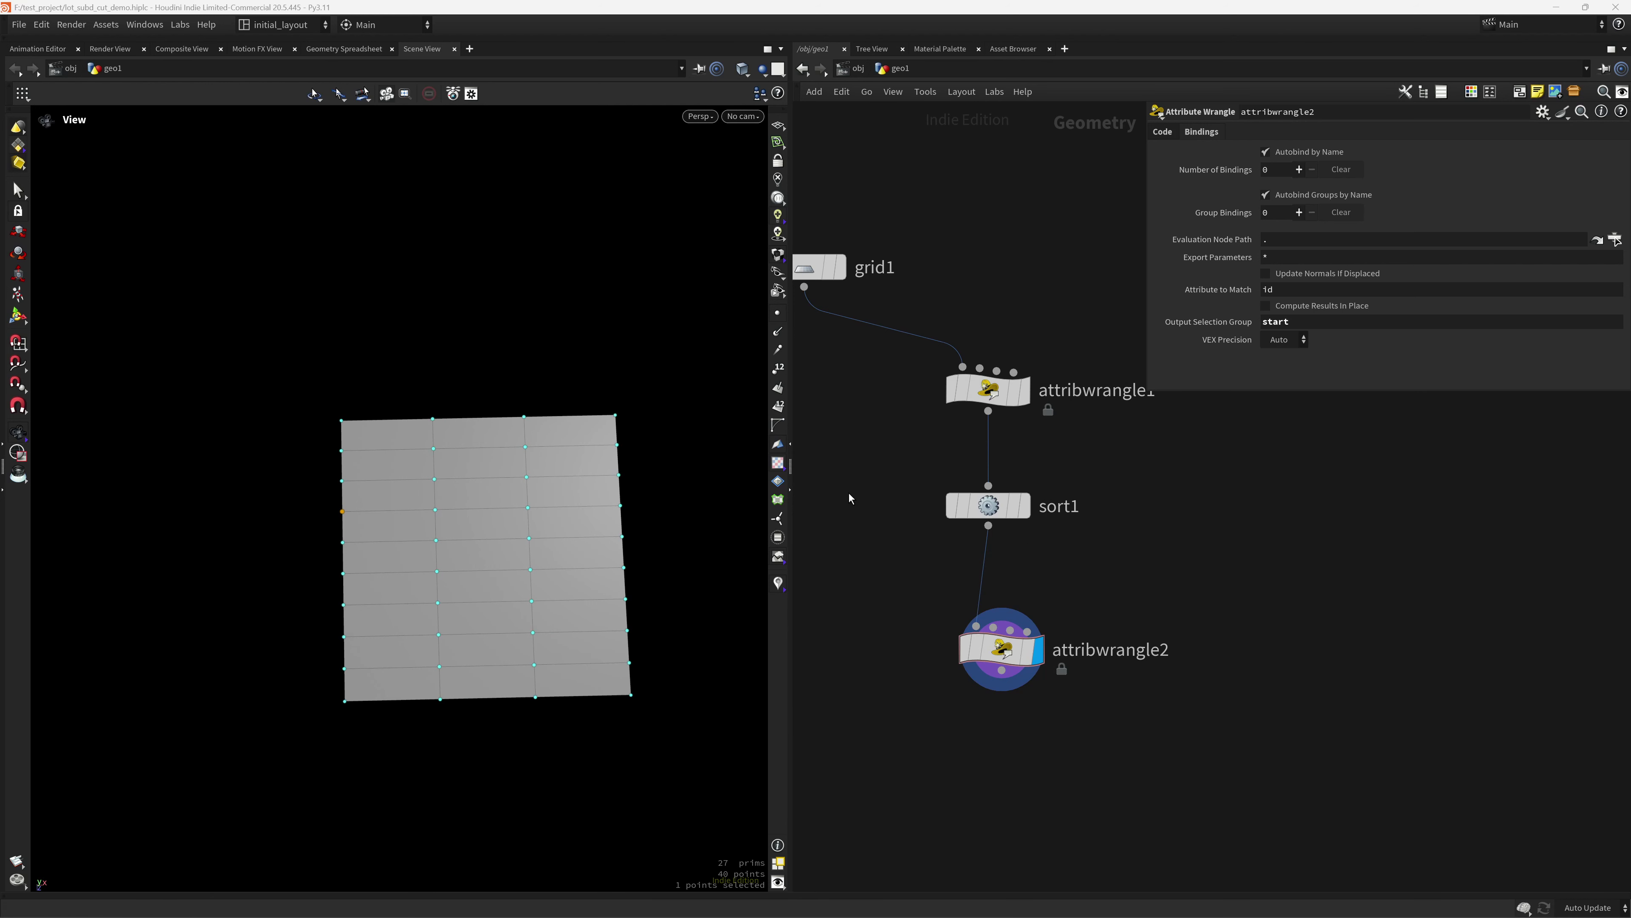
- Set the Sort node's Seed to 94 to try a different start point
left_click(988, 506)
left_click_drag(1423, 192, 1352, 195)
mouse_move(1458, 196)
left_mouse_down()
mouse_move(1499, 193)
mouse_move(1465, 200)
left_mouse_up()
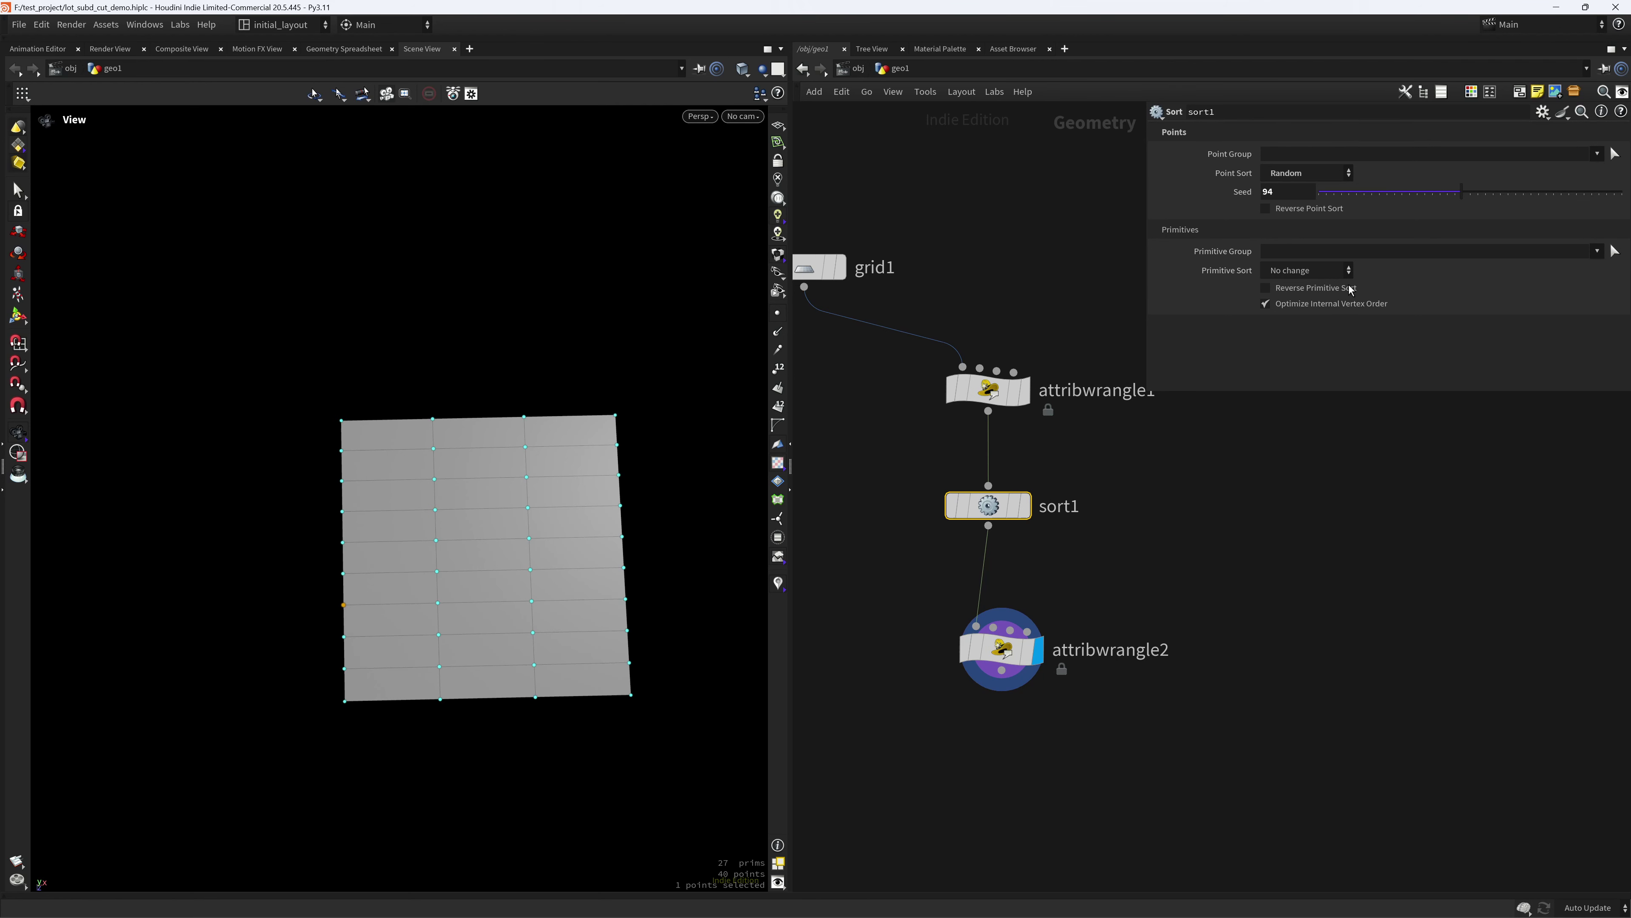
- Bring attribwrangle2's VEX code back up and save the scene
left_click_drag(839, 605, 1045, 673)
left_click(1164, 133)
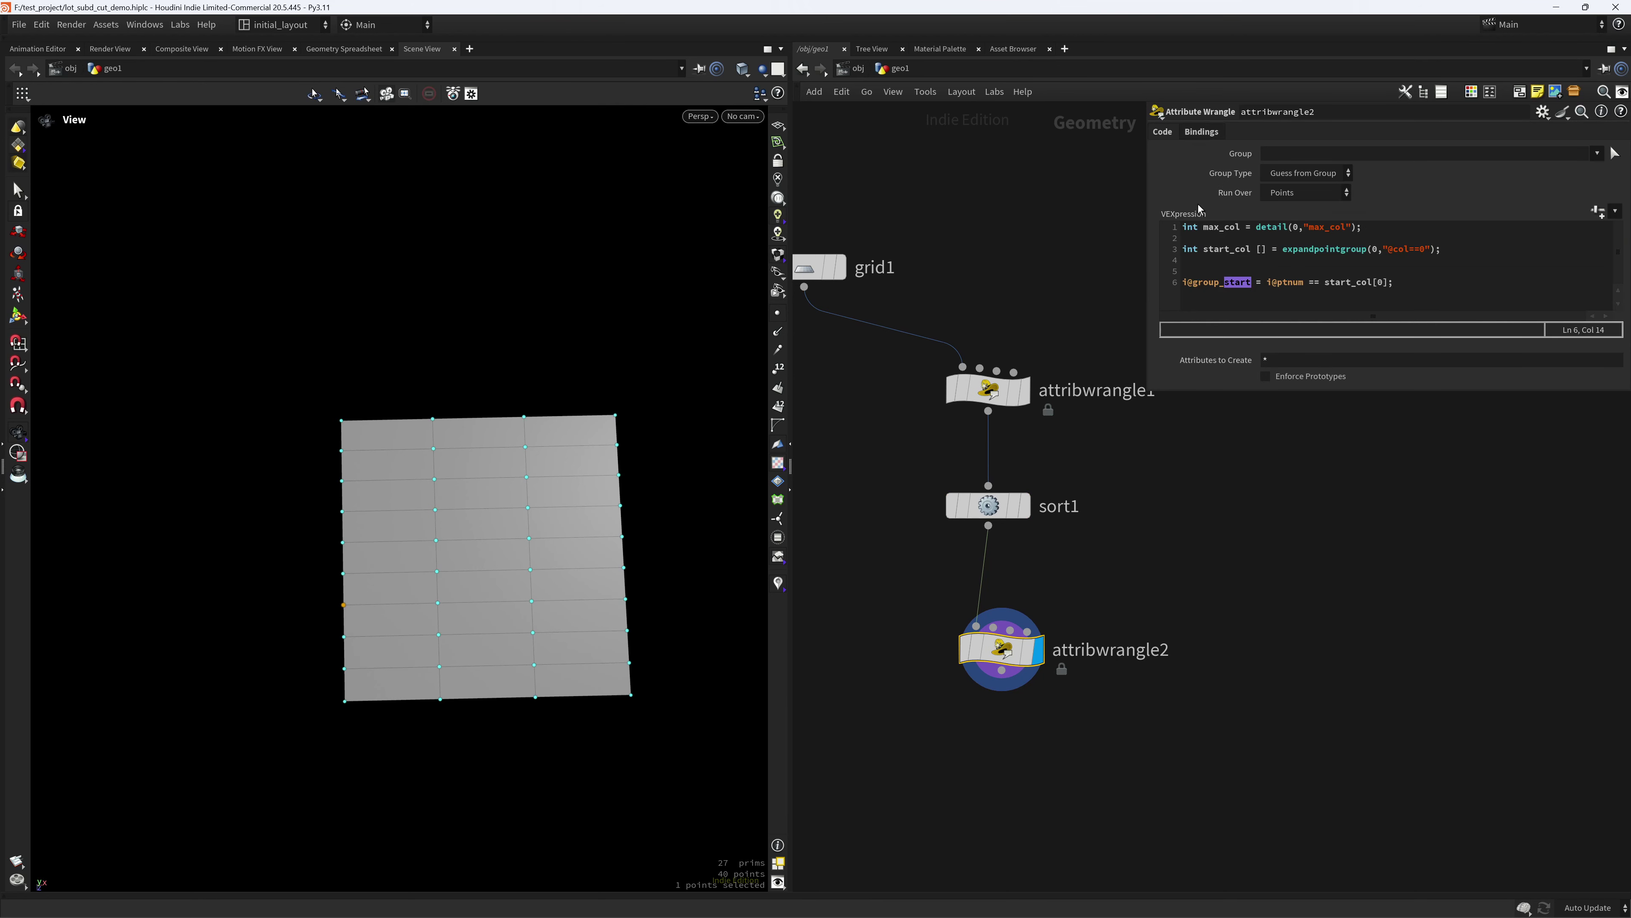
left_click_drag(408, 591, 353, 601, "alt")
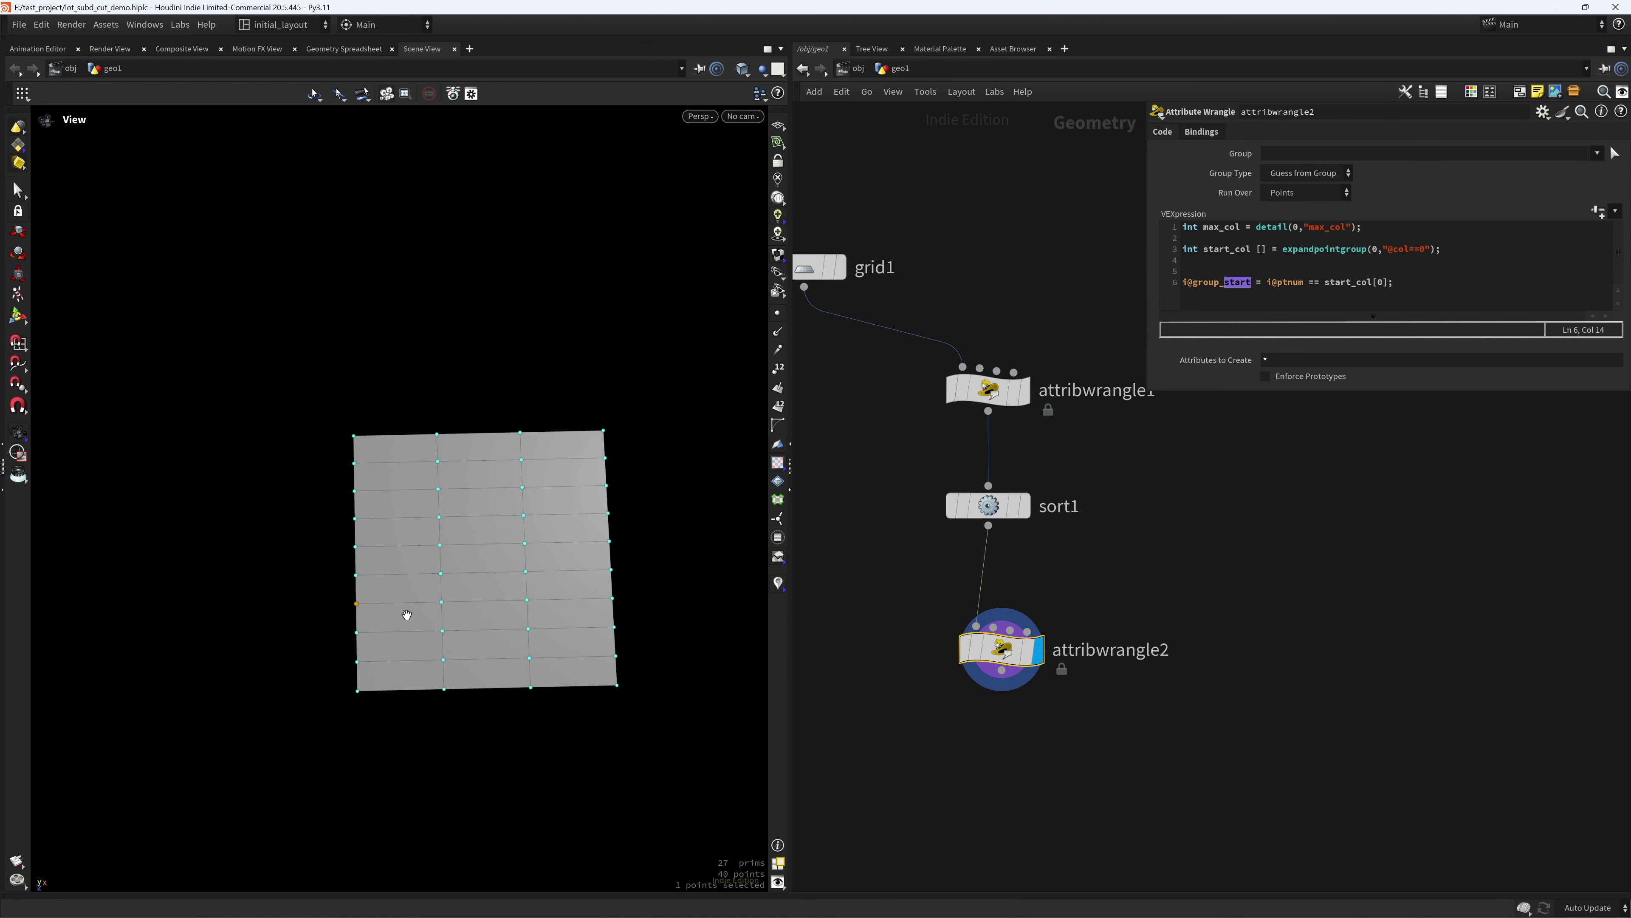
scroll(565, 574, "up", 2)
key("ctrl+s")
scroll(574, 588, "down", 1)
middle_click_drag(580, 608, 540, 597)
scroll(471, 592, "up", 1)
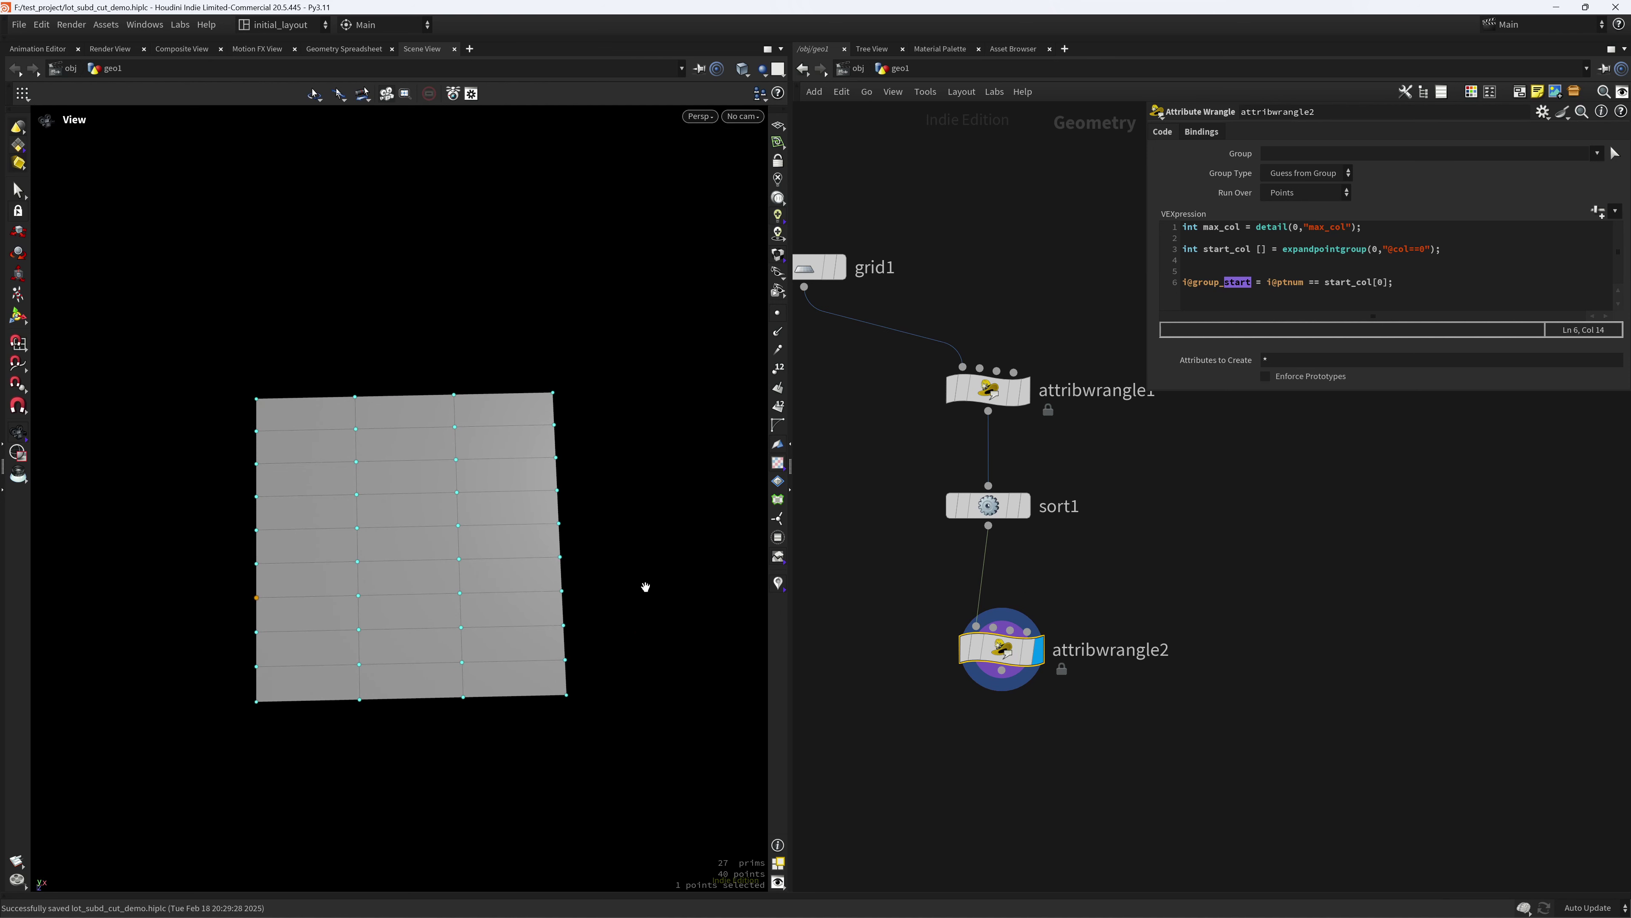
left_click_drag(1442, 251, 1175, 255)
key("End")
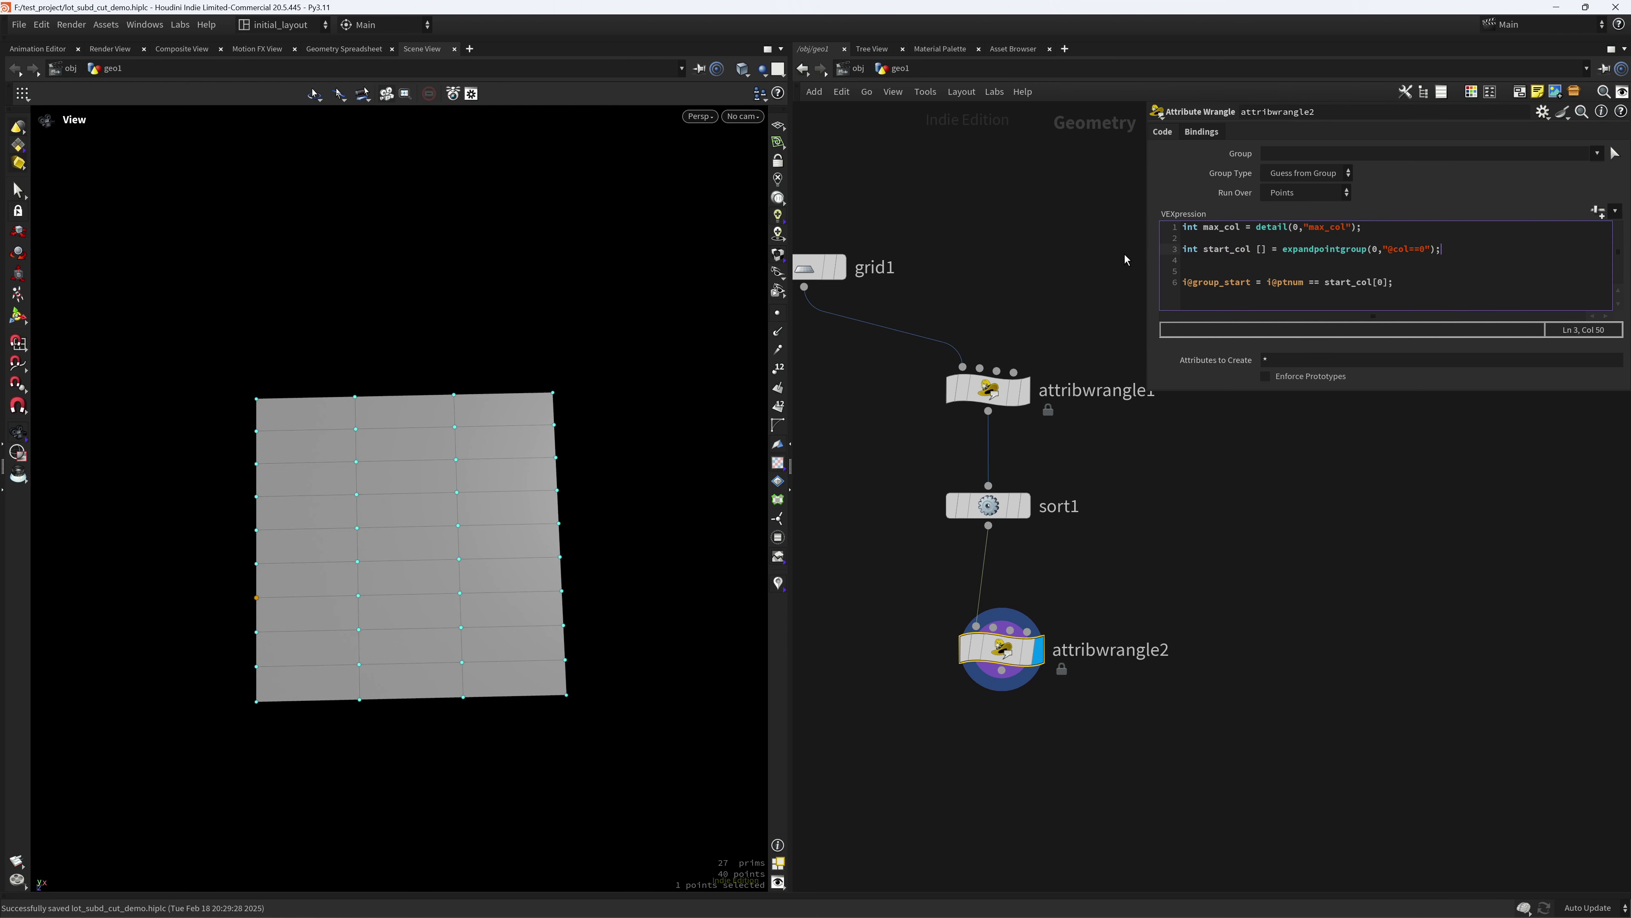
key("Return")
type("int start_col [] = expandpointgroup(0,\"@col==0\");")
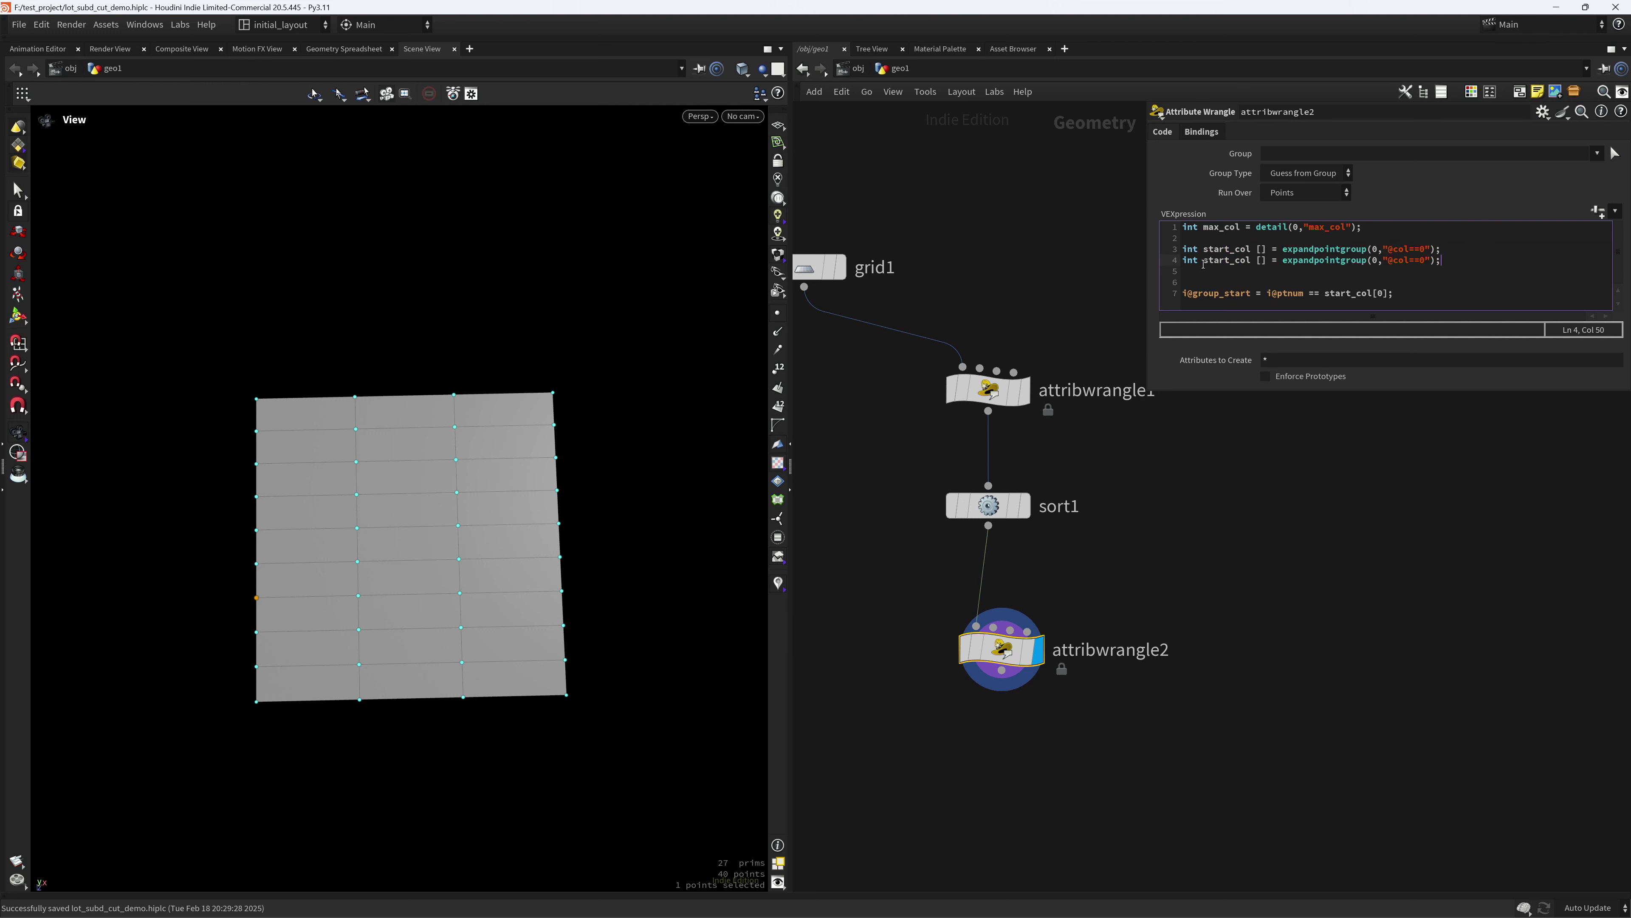
left_click_drag(1203, 261, 1231, 262)
type("end")
double_click(1412, 261)
key("BackSpace")
type("+itoa()")
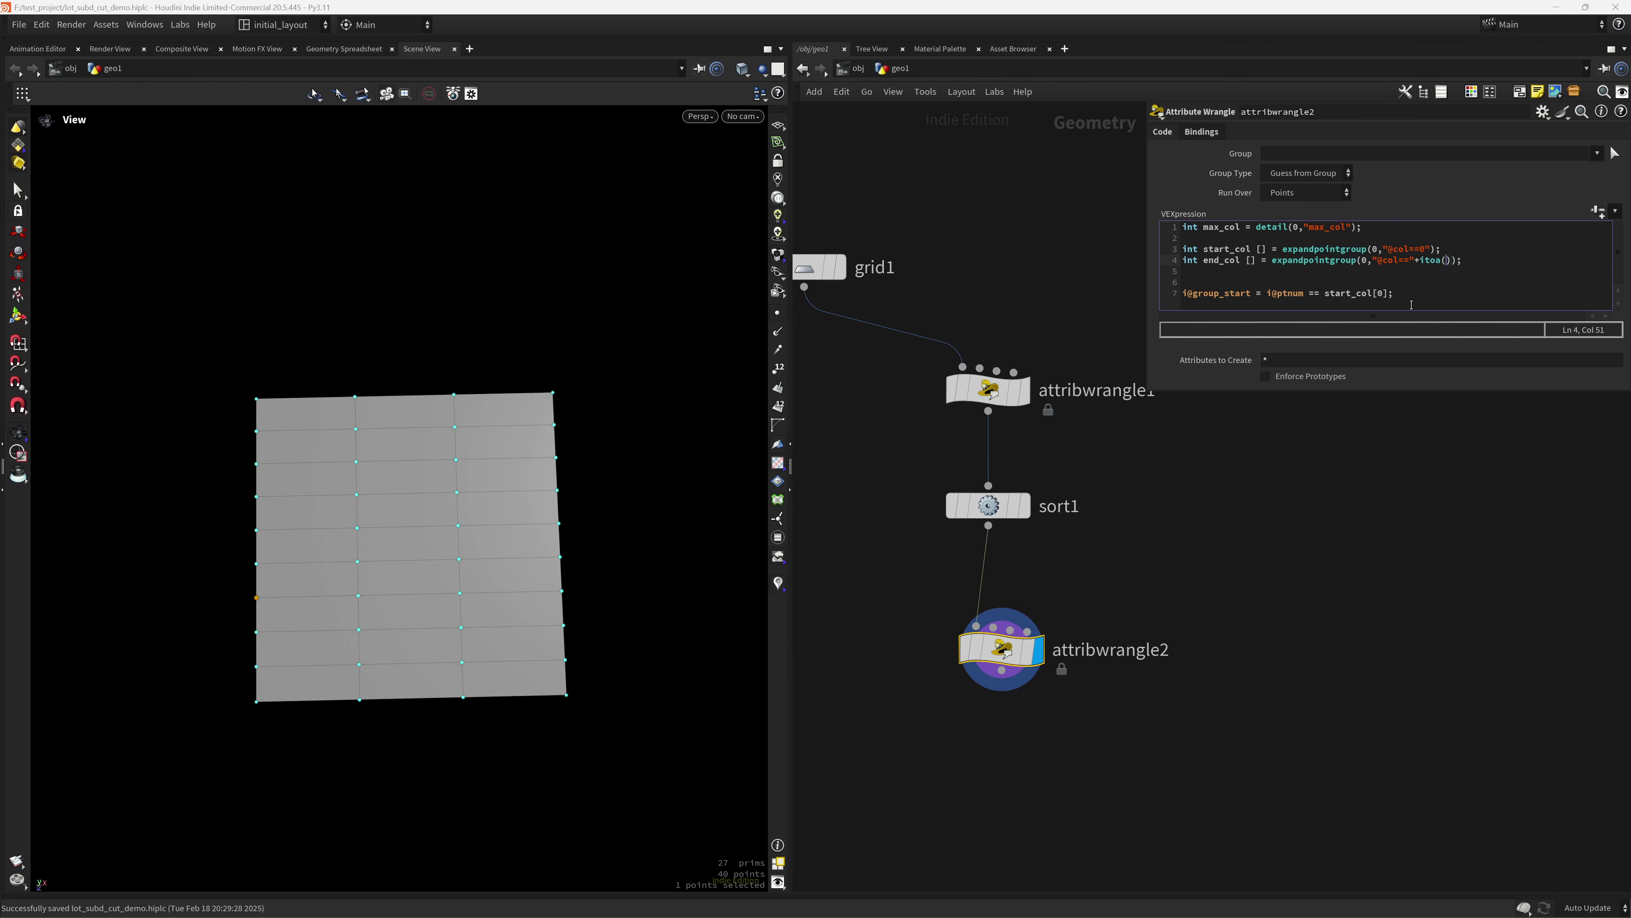
type("max_col")
left_click(1165, 576)
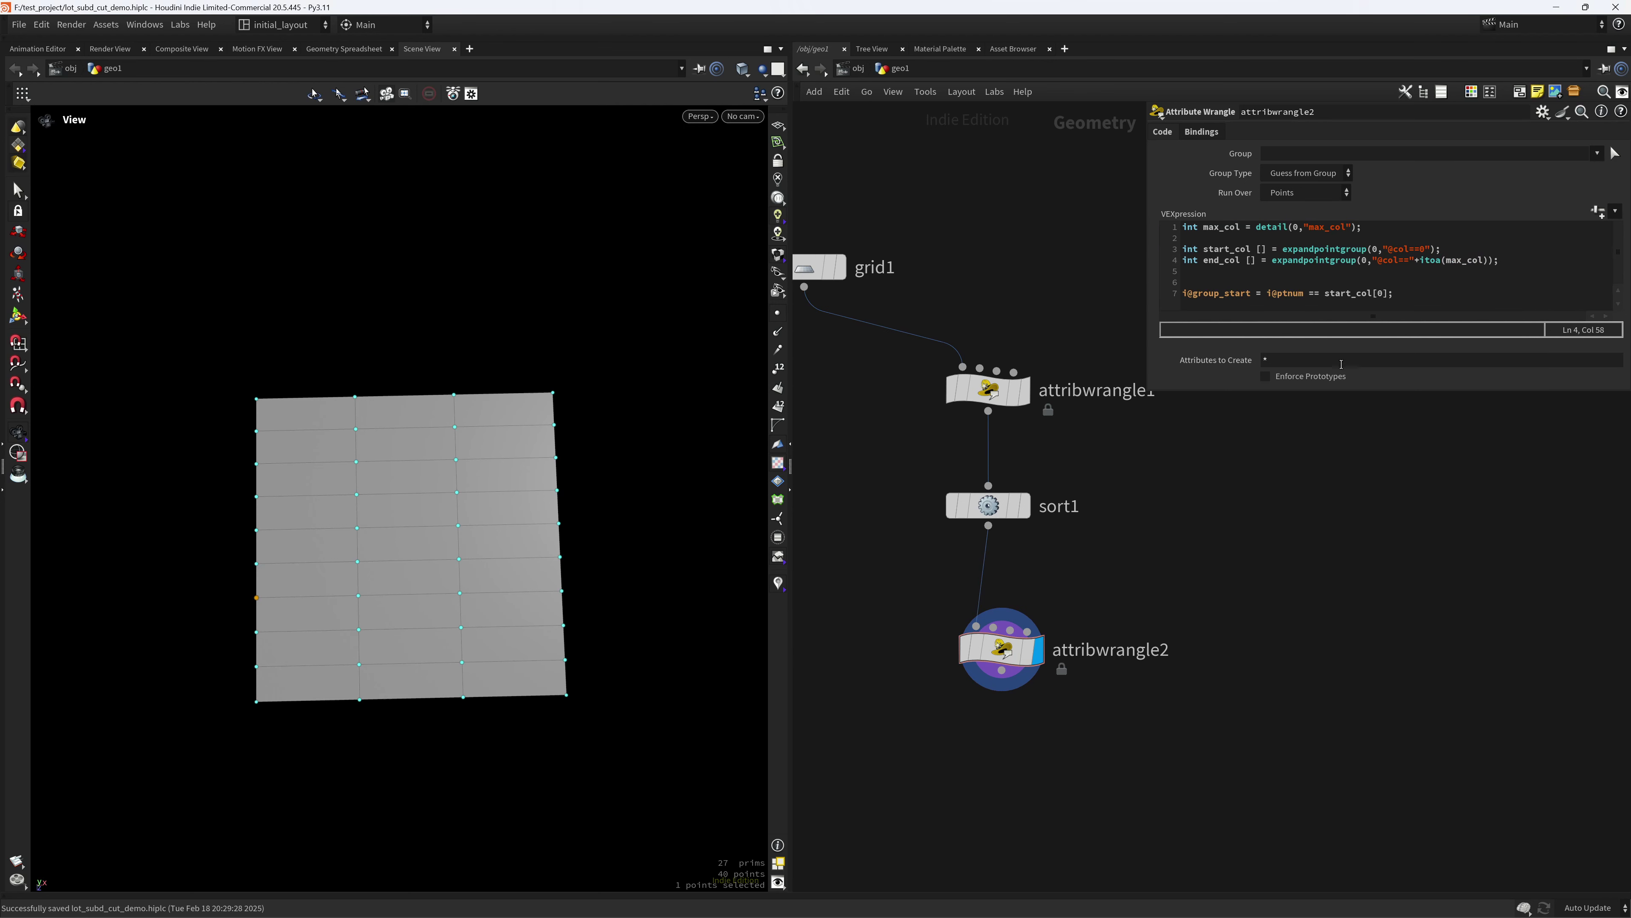
- Duplicate the group_start line directly below itself and edit it to i@group_end = i@ptnum == end_col[0];
left_click(1403, 290)
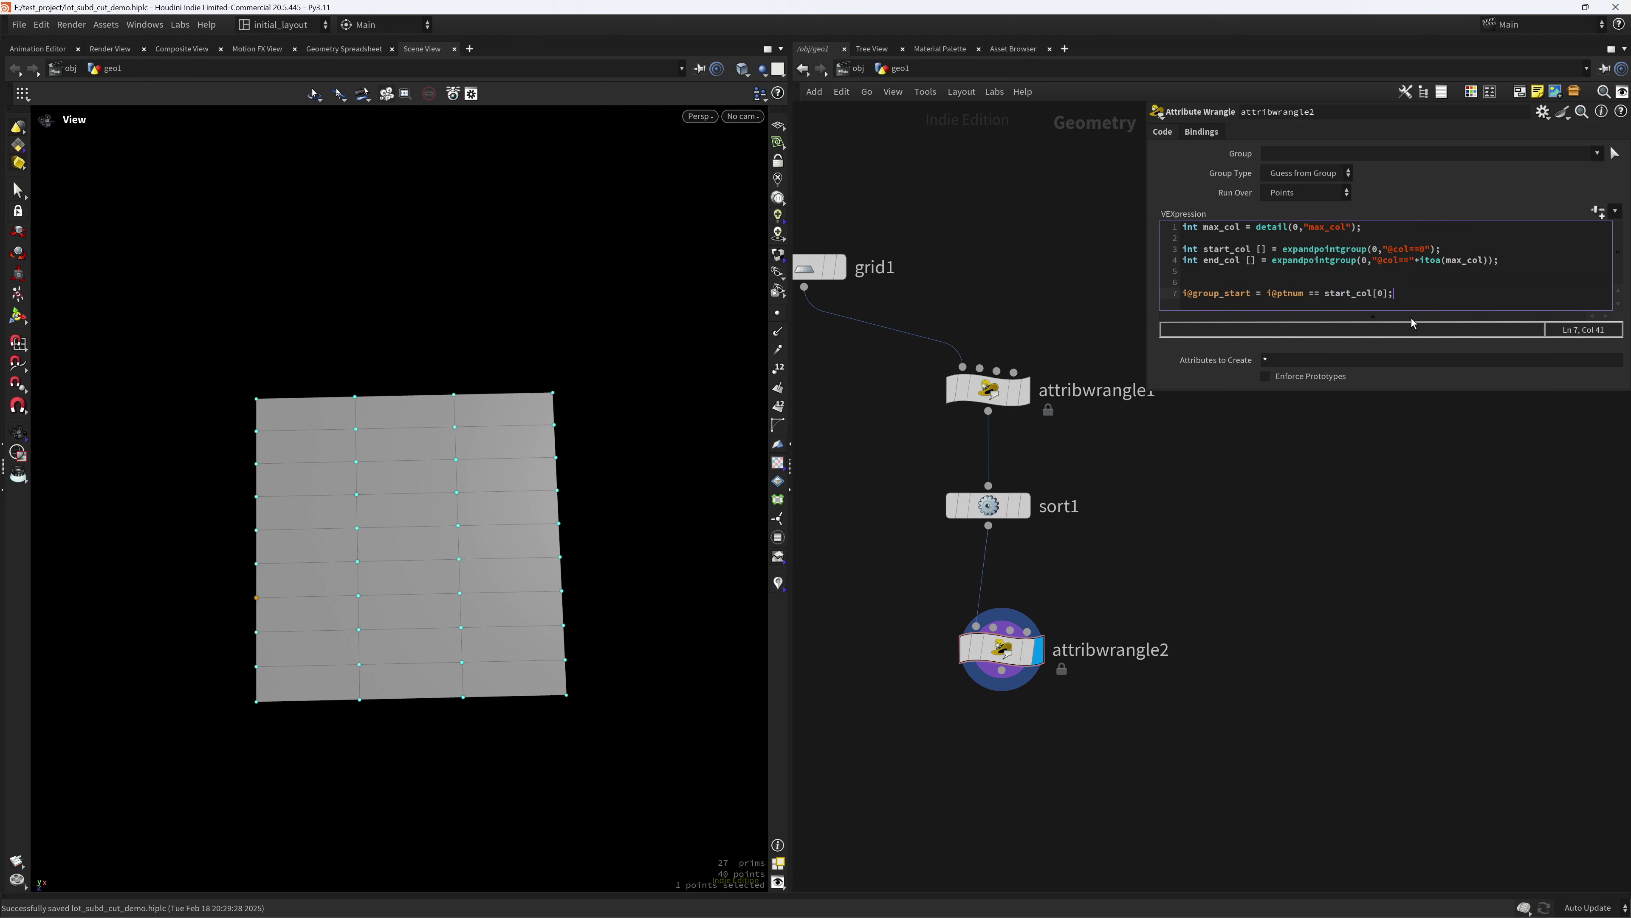
key("Return")
key("Return")
type("i@group_start = i@ptnum == start_col[0];")
left_click(1200, 308)
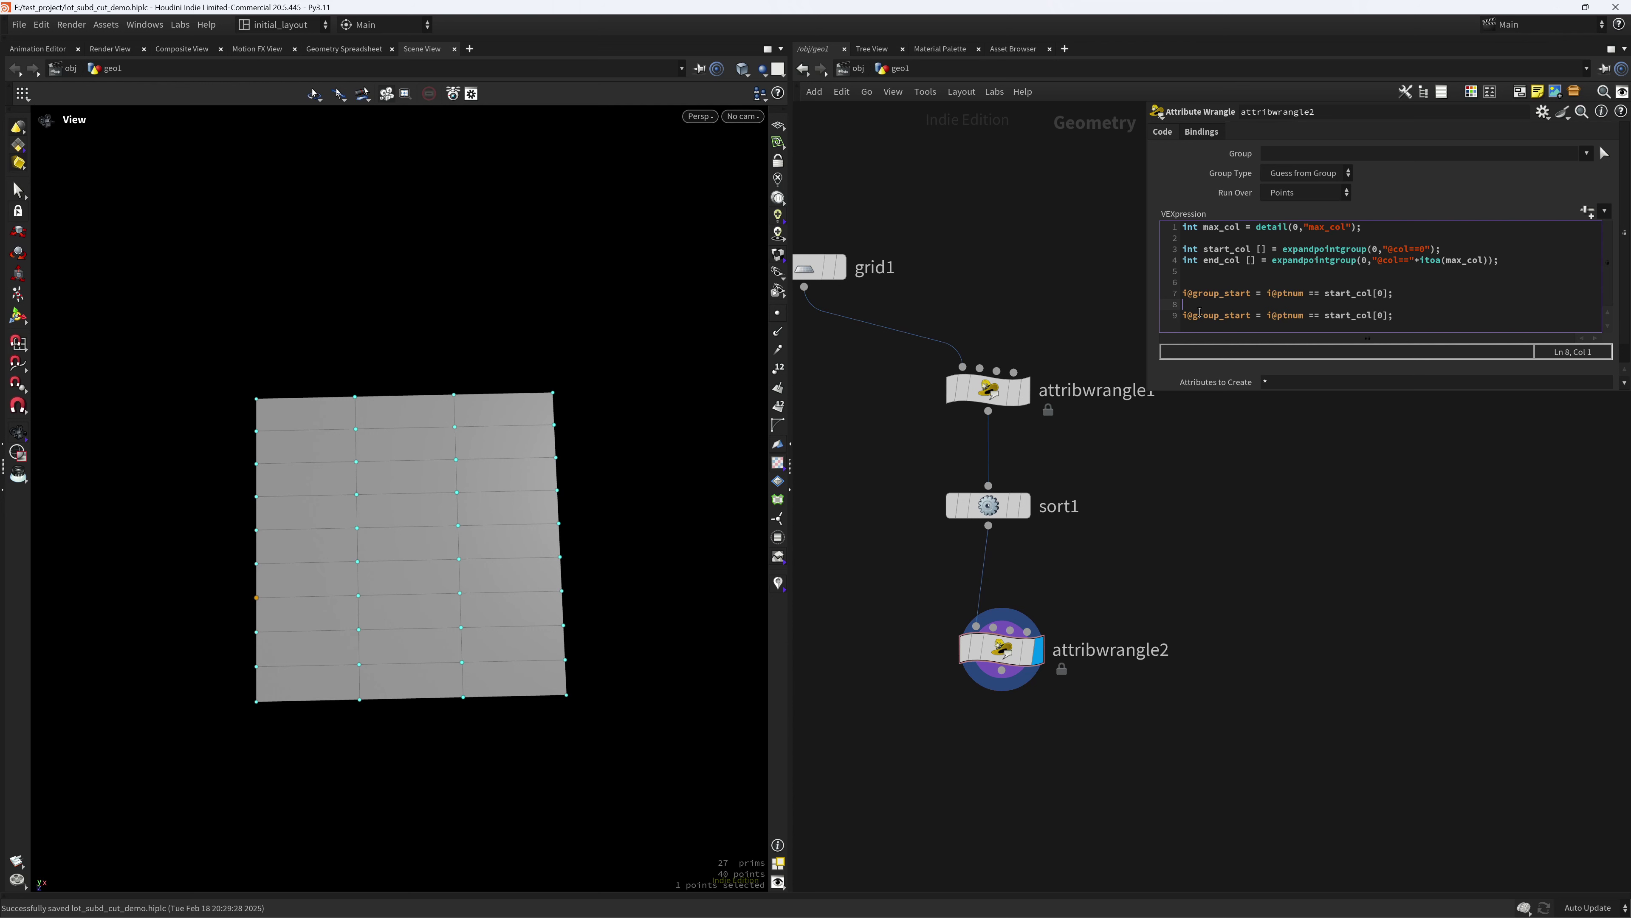
key("Delete")
key("Right")
key("Right")
key("Right")
key("Right")
key("Right")
key("Right")
key("Right")
key("Right")
key("shift+Right")
key("shift+Right")
key("shift+Right")
key("shift+Right")
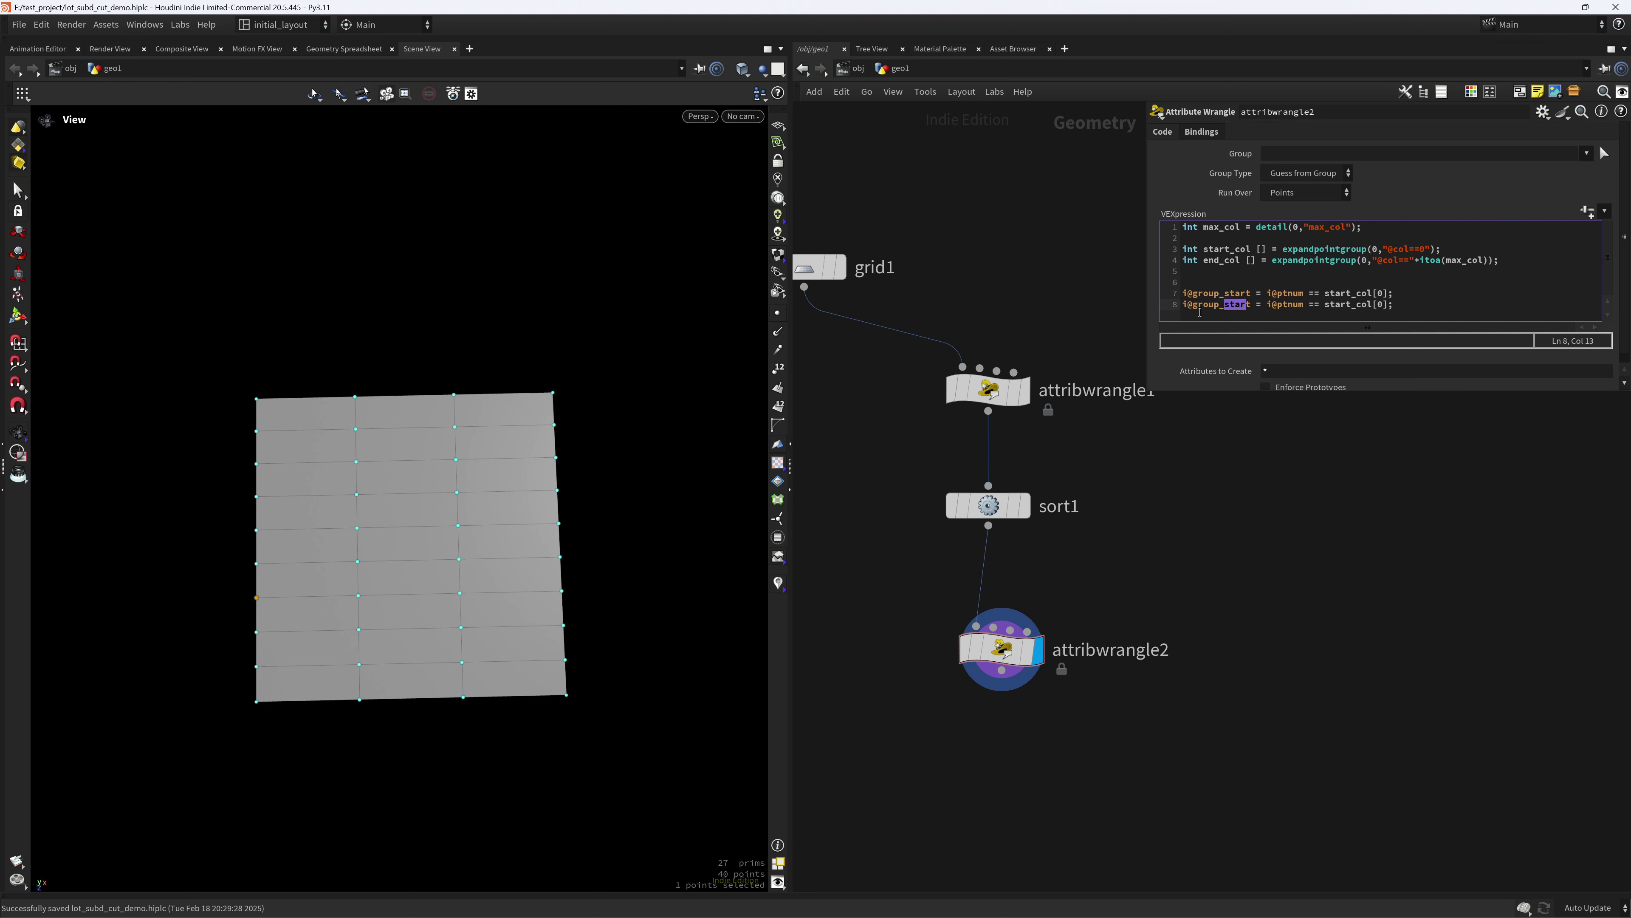
type("end")
left_click_drag(1314, 305, 1342, 304)
type("end")
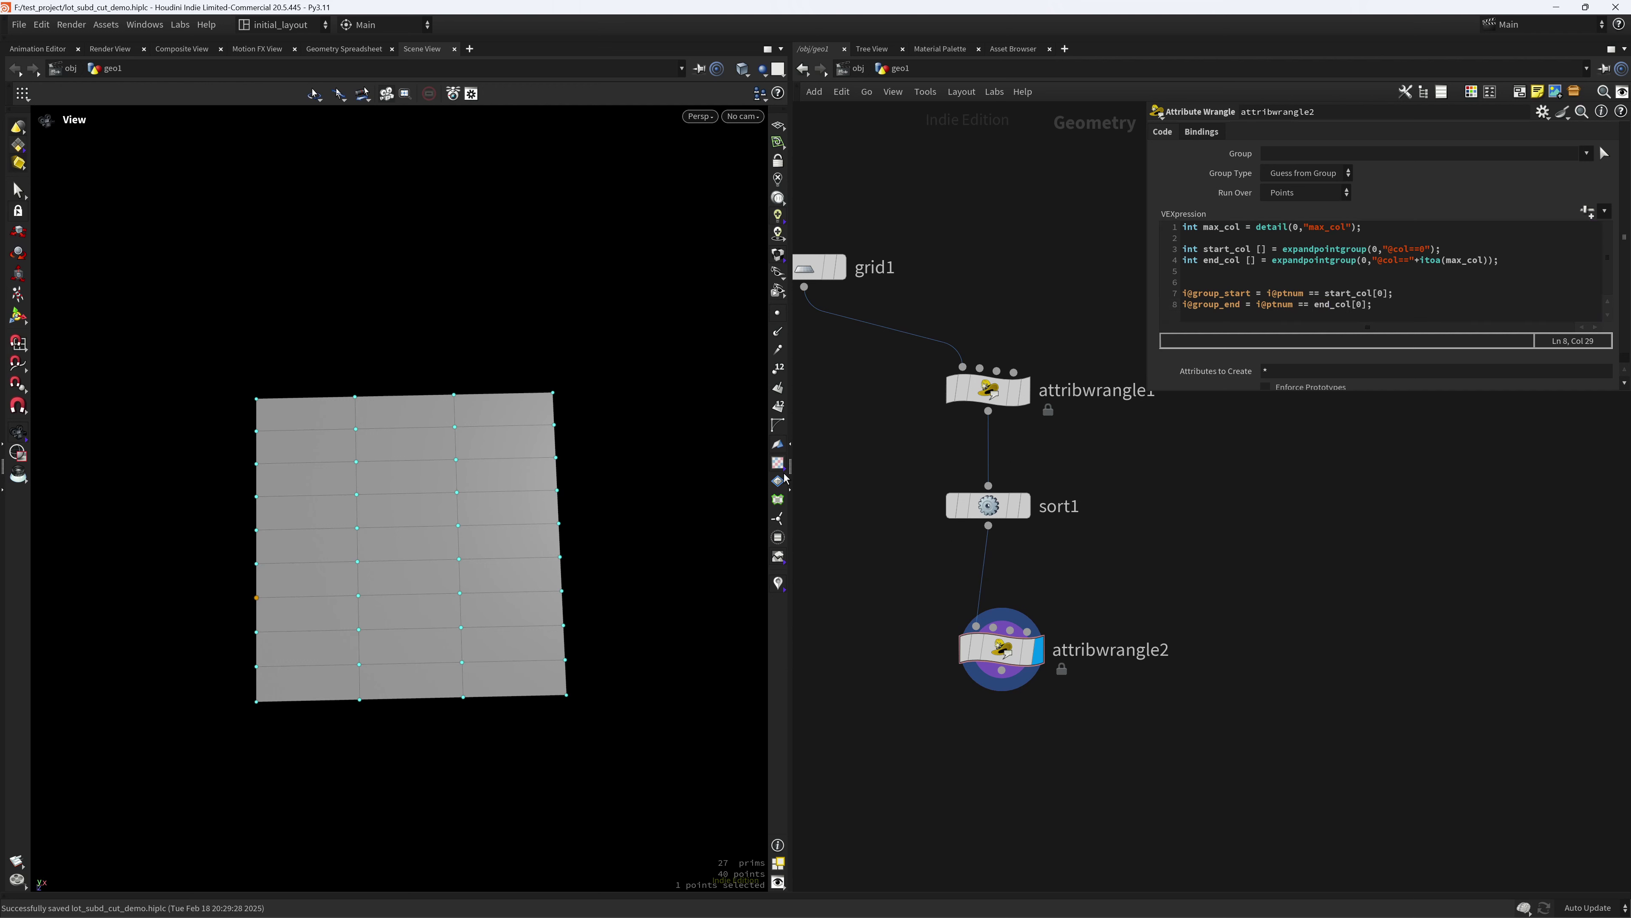
- Show the viewport's group list with point groups to check where the start and end points lie
left_click(778, 537)
scroll(662, 588, "down", 2)
middle_click_drag(711, 564, 684, 582)
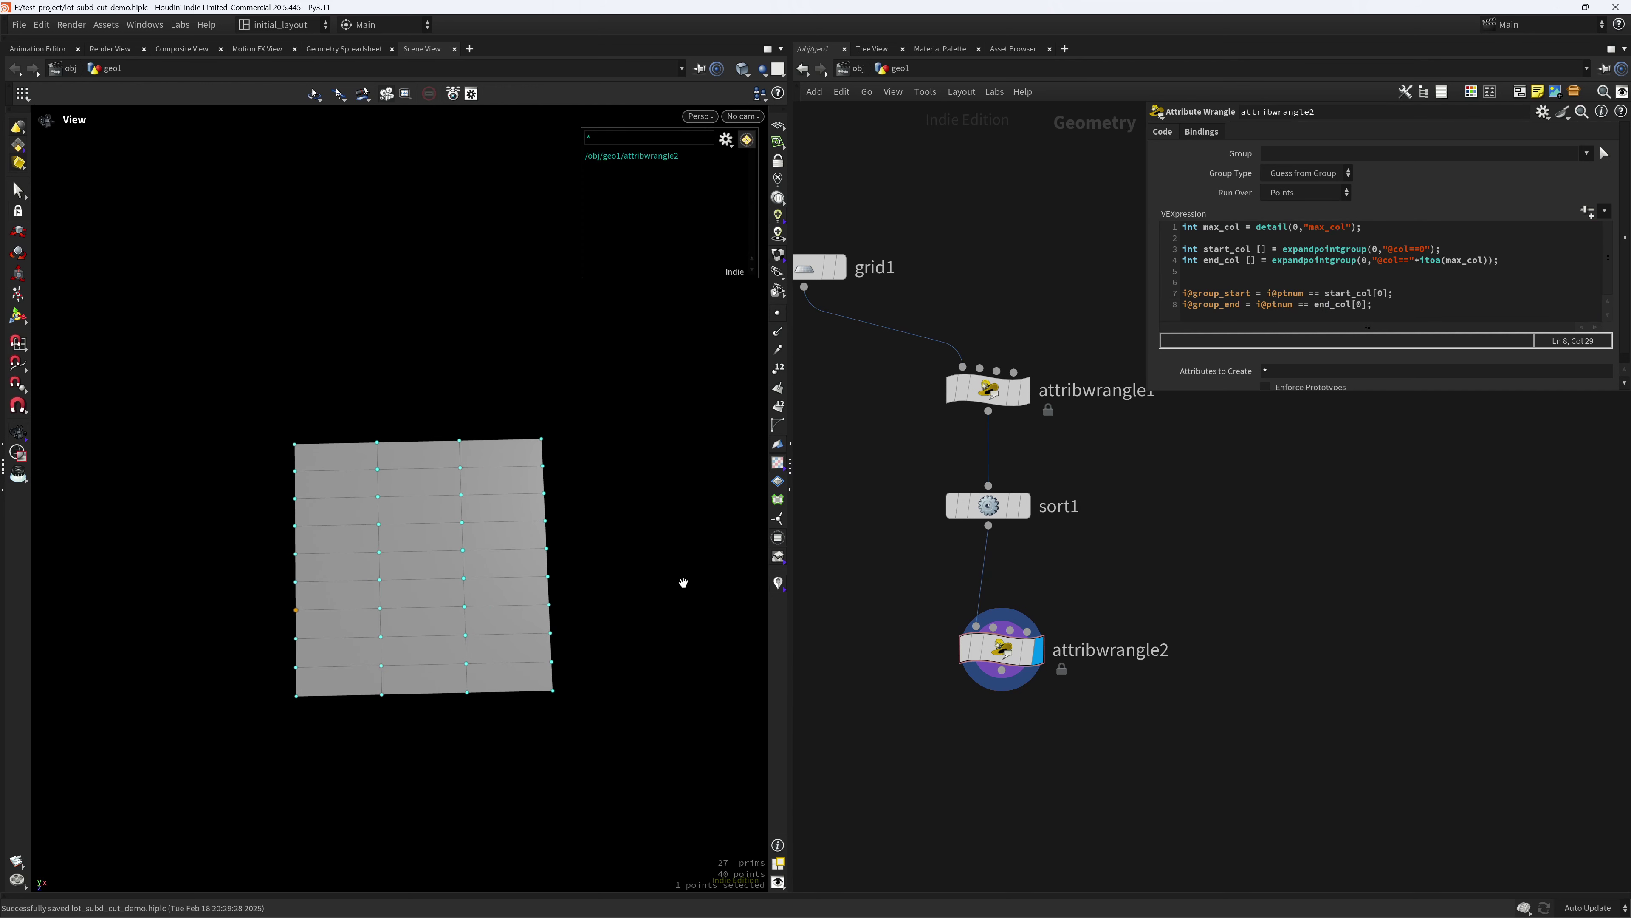
left_click(725, 139)
left_click(755, 185)
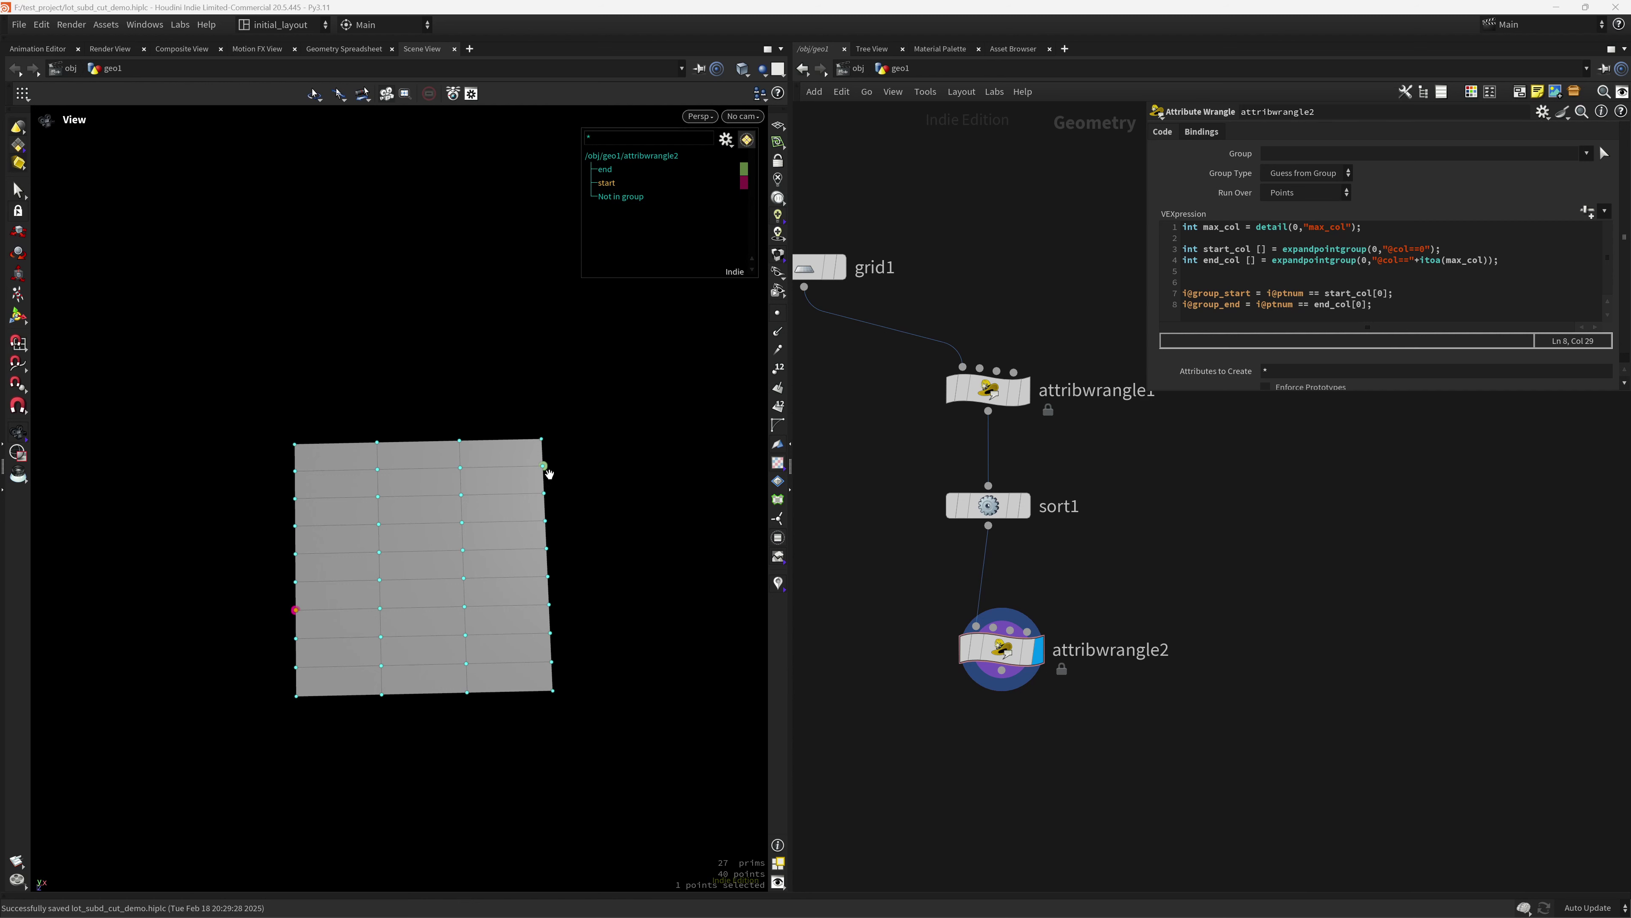
- Set the Sort node's Seed to 80 and hide the viewport's group list
left_click_drag(855, 473, 958, 508)
left_click_drag(1380, 193, 1443, 201)
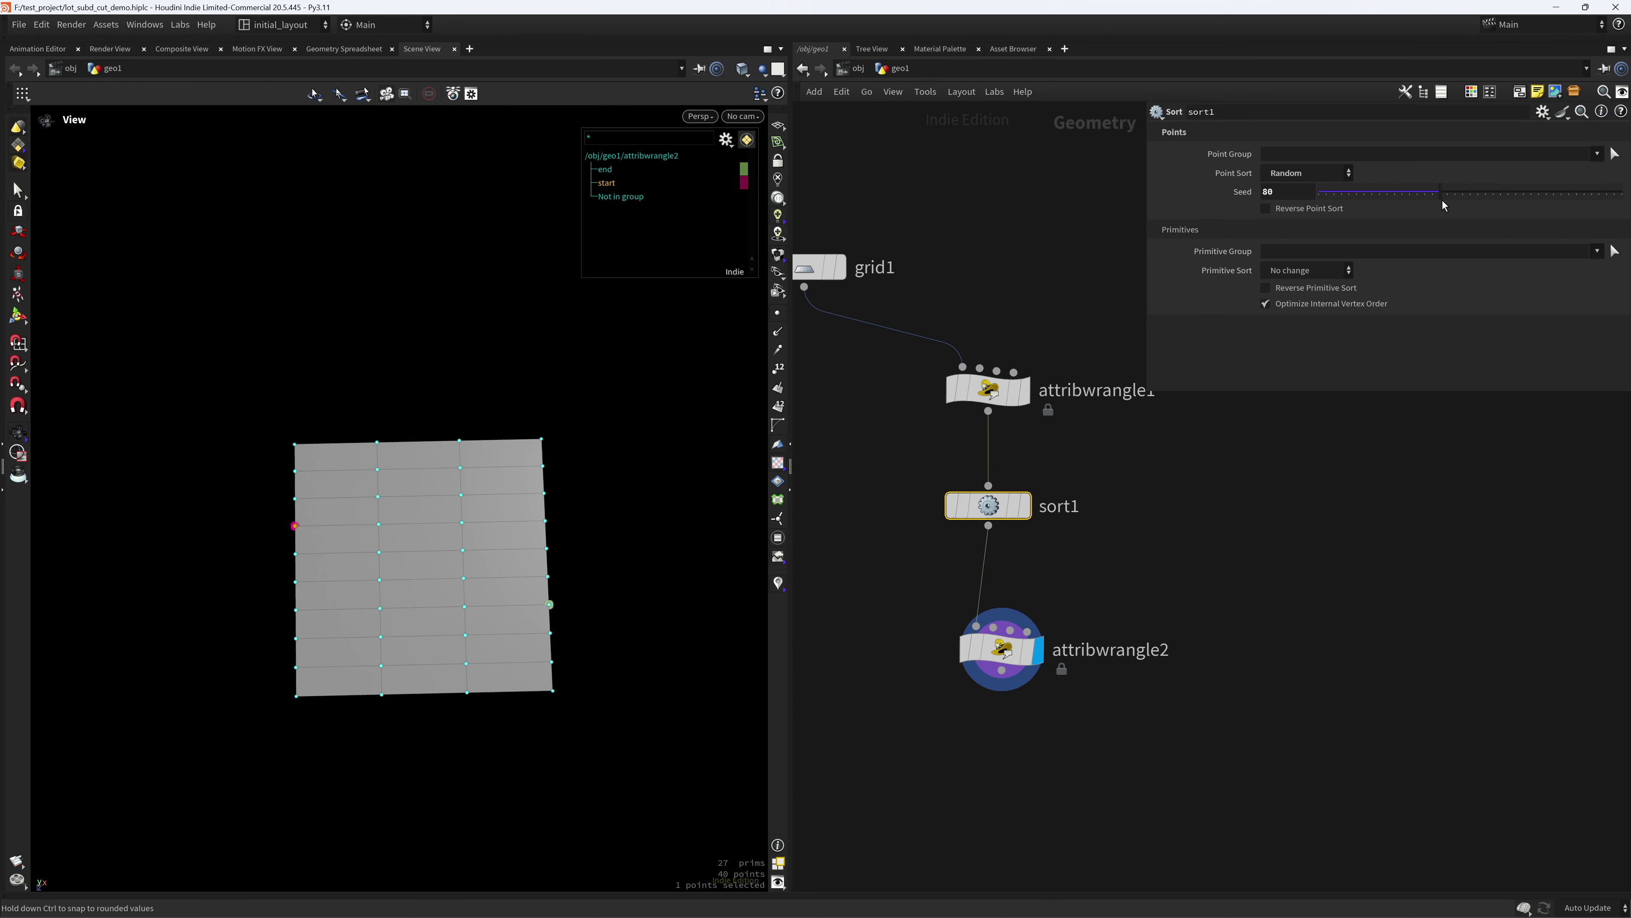
left_click(782, 538)
- Add a Find Shortest Path node below attribwrangle2 and connect the wrangle's output to its first input
middle_click_drag(912, 704, 930, 585)
left_click(1017, 665)
key("Tab")
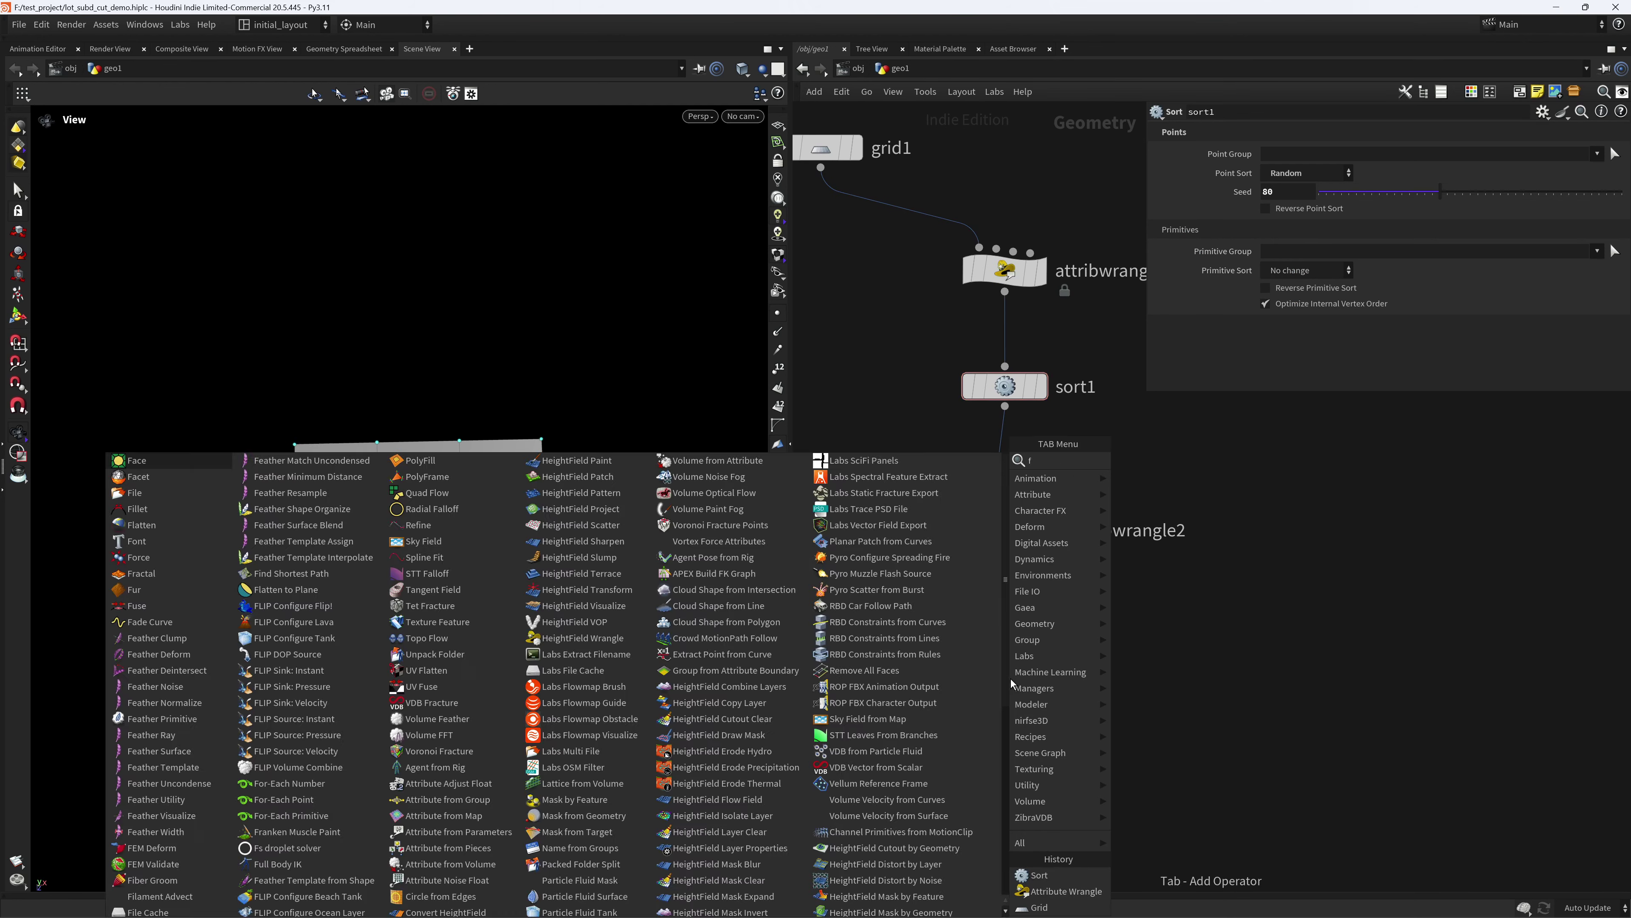
type("find")
key("Down")
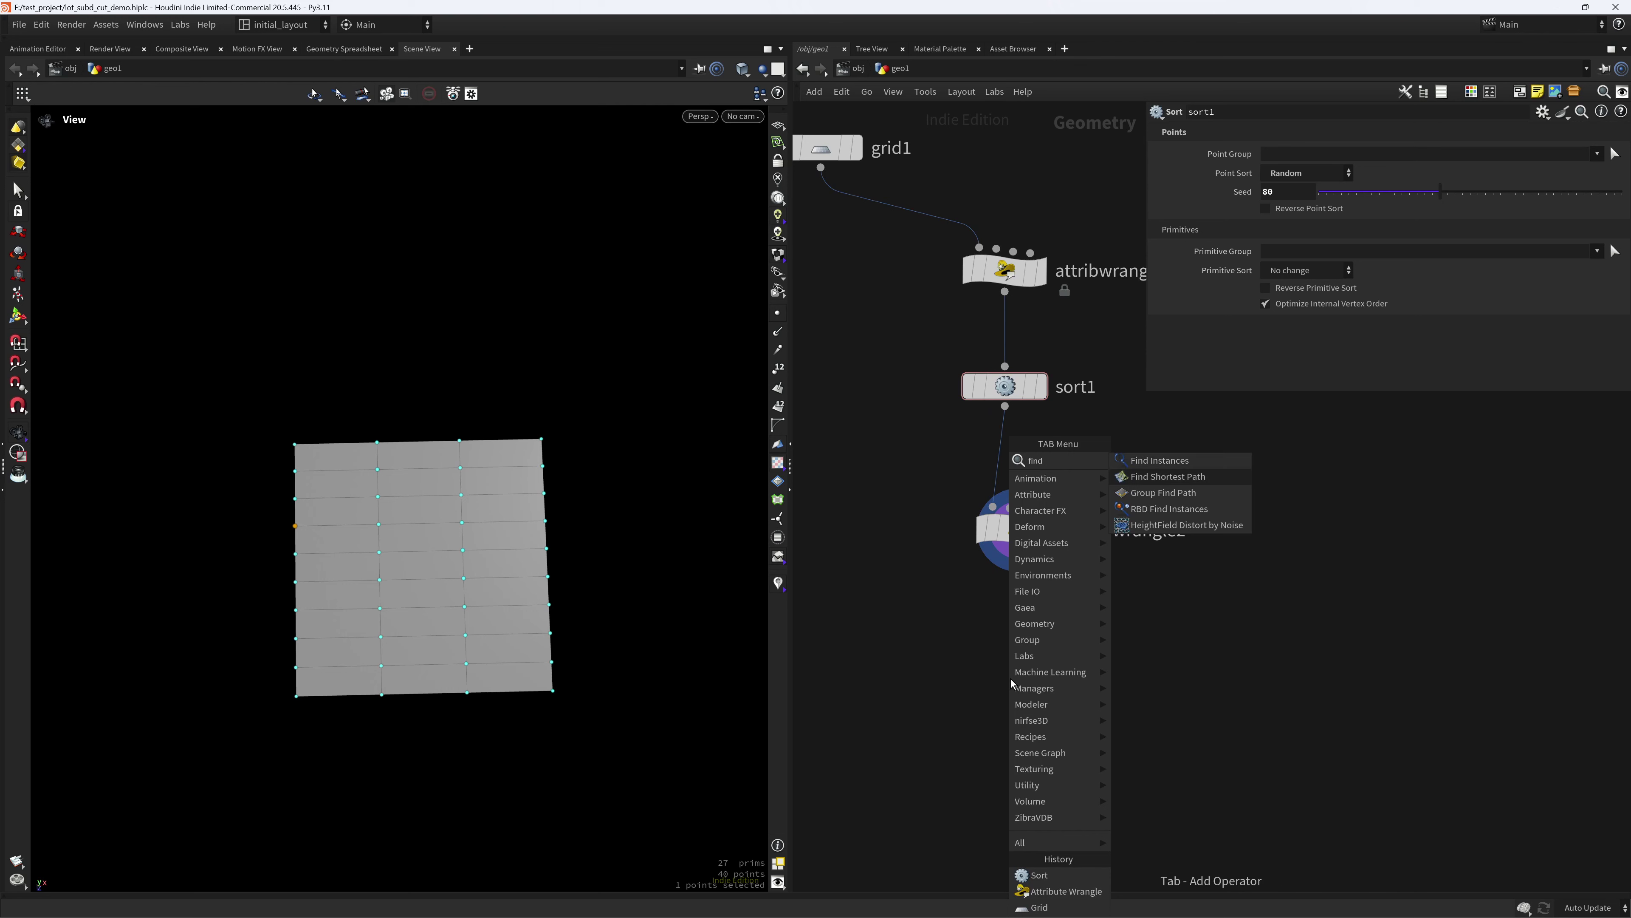
key("Return")
left_click_drag(1018, 551, 1034, 678)
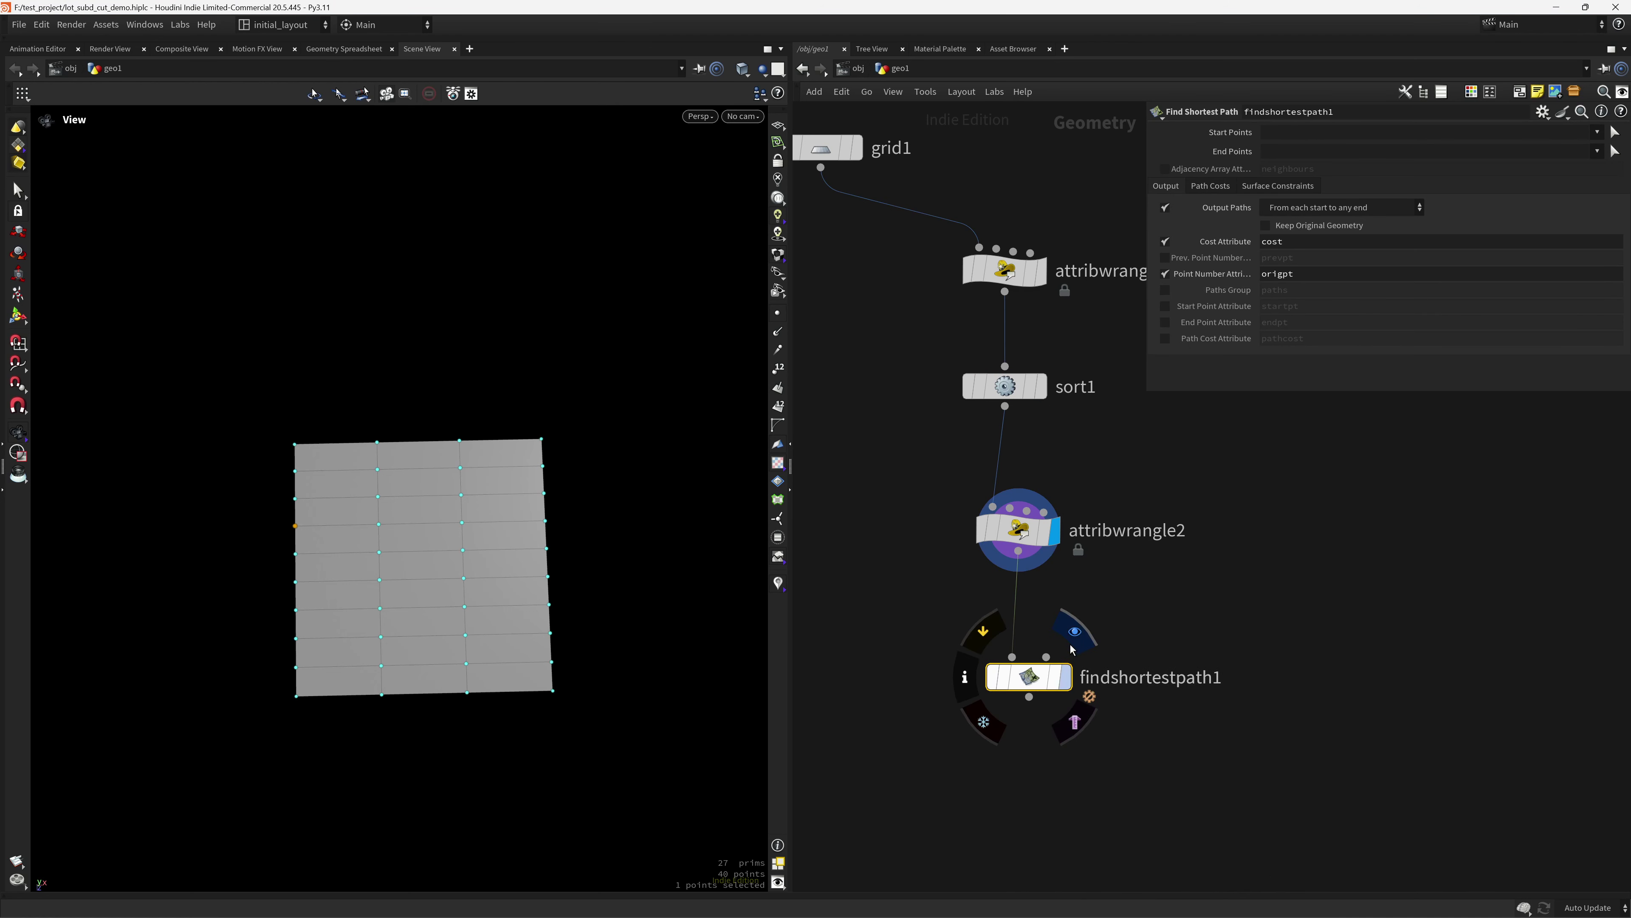
- Display findshortestpath1 and set its Start Points to the start group and End Points to the end group
left_click(1072, 642)
left_click(1598, 132)
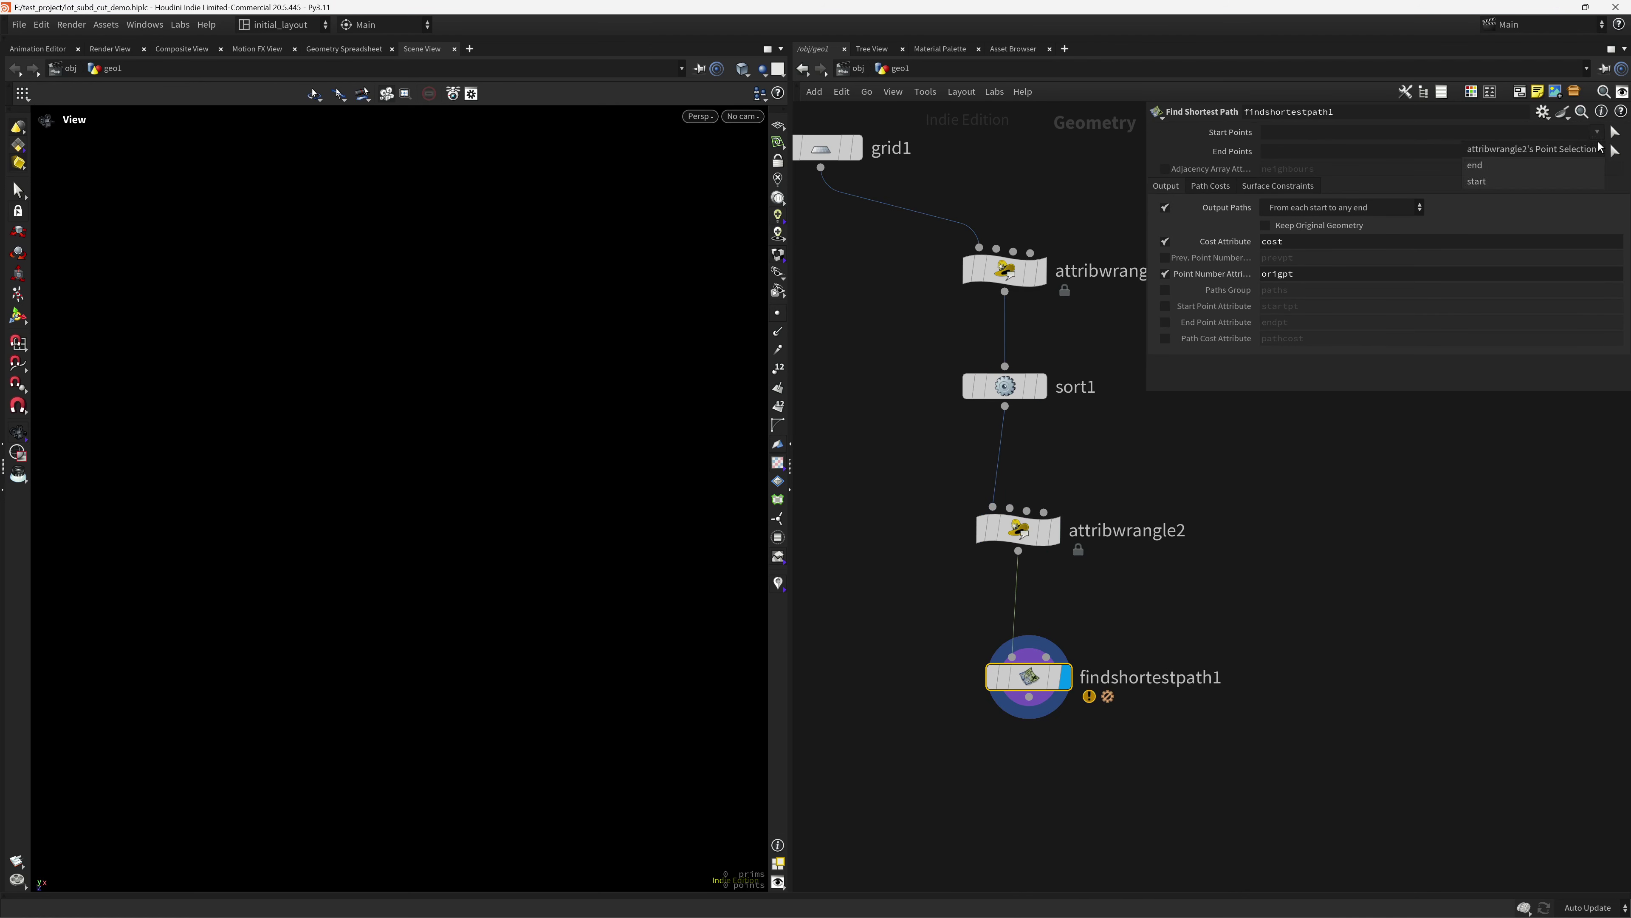
left_click(1528, 180)
left_click(1597, 151)
left_click(1566, 201)
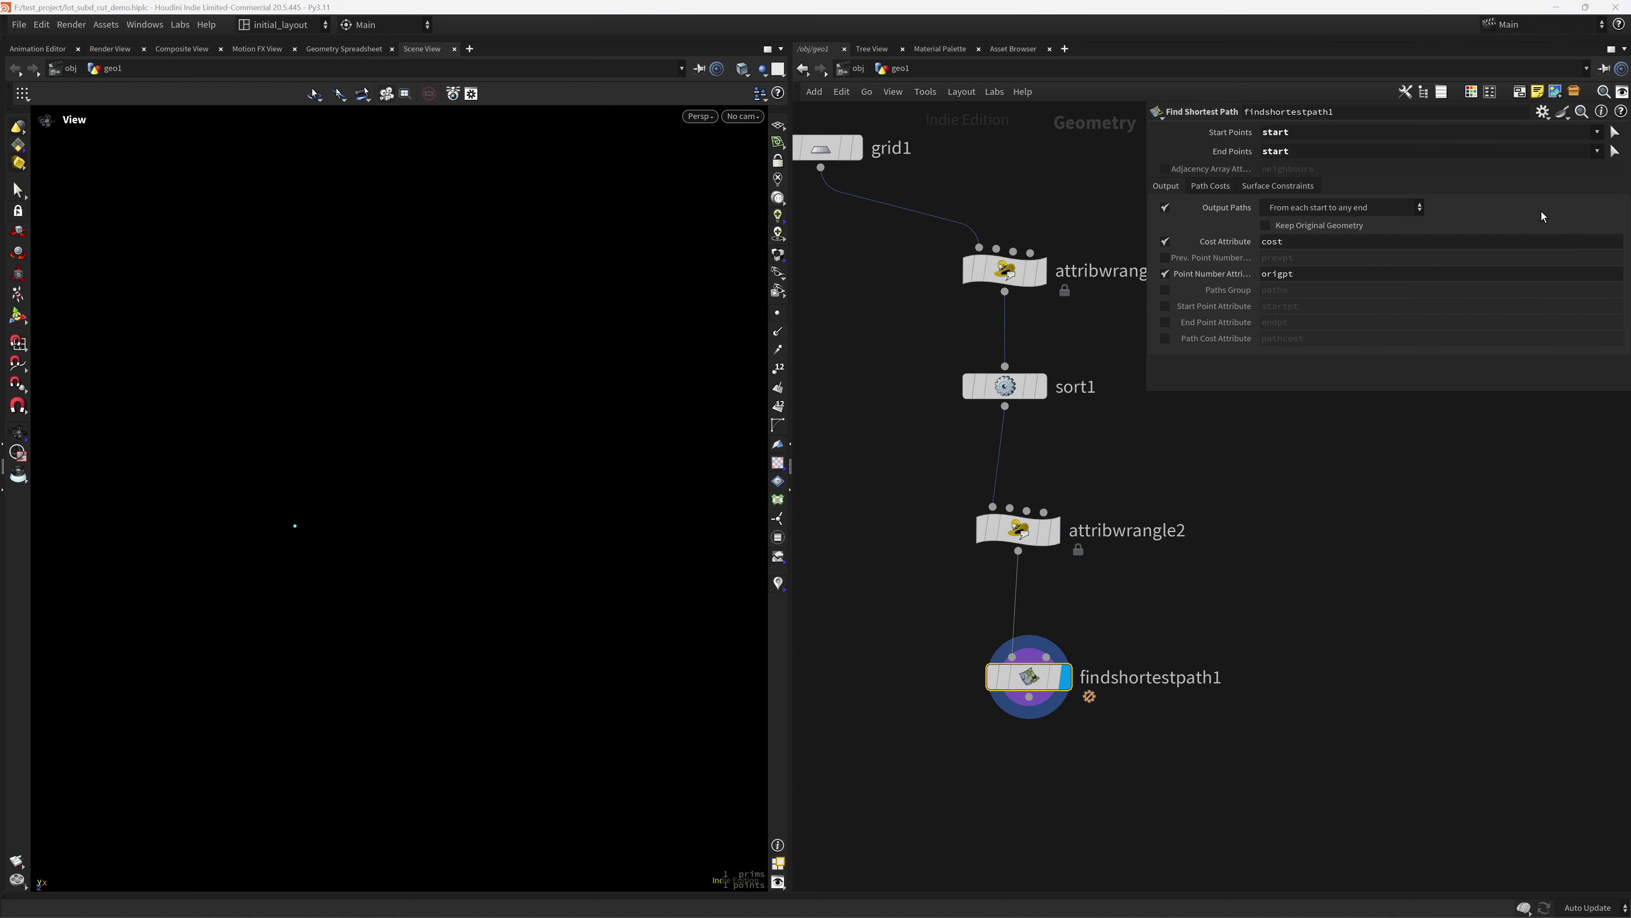
left_click(1598, 151)
left_click(1569, 177)
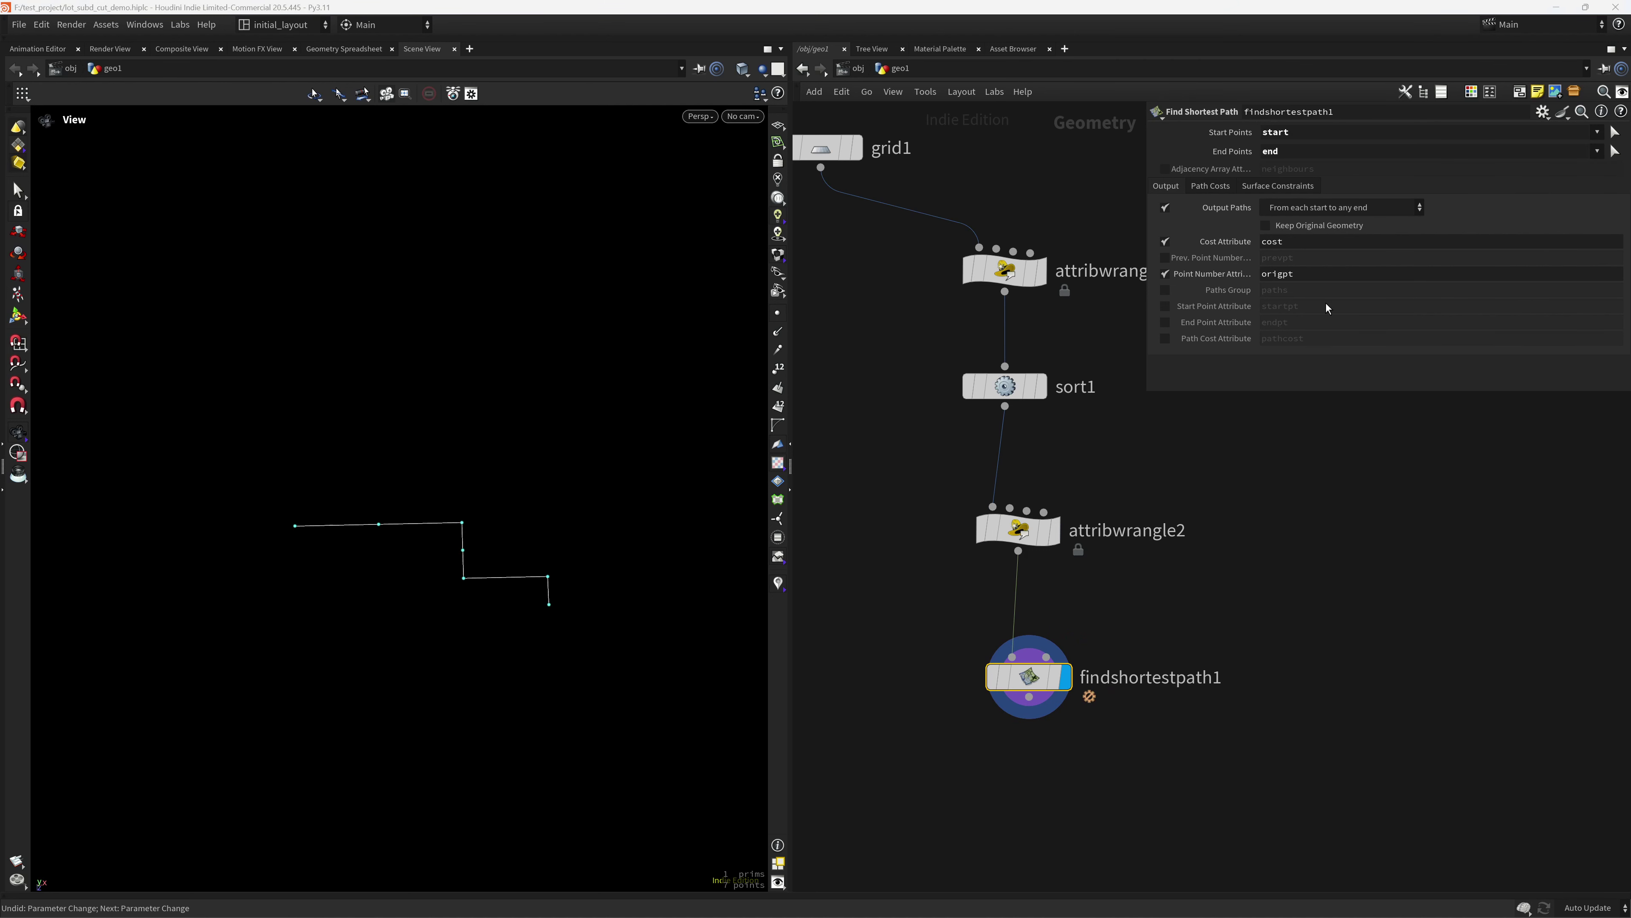
- Try a Seed of 76 on the sort1 node and undo the change
left_click(1005, 386)
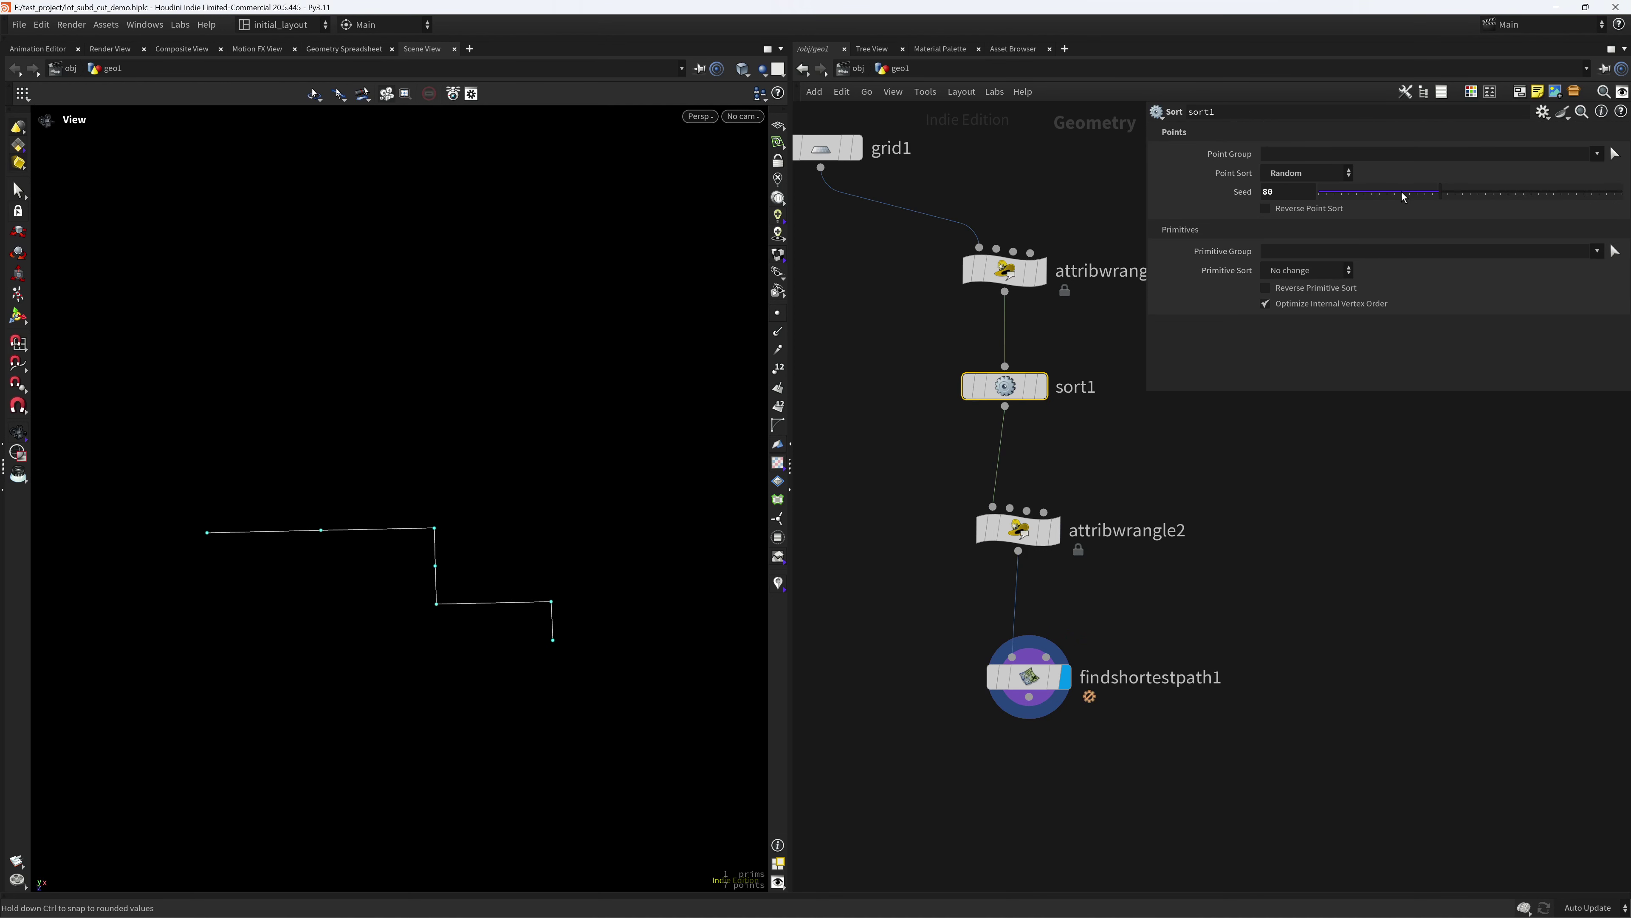
left_click_drag(1402, 191, 1437, 203)
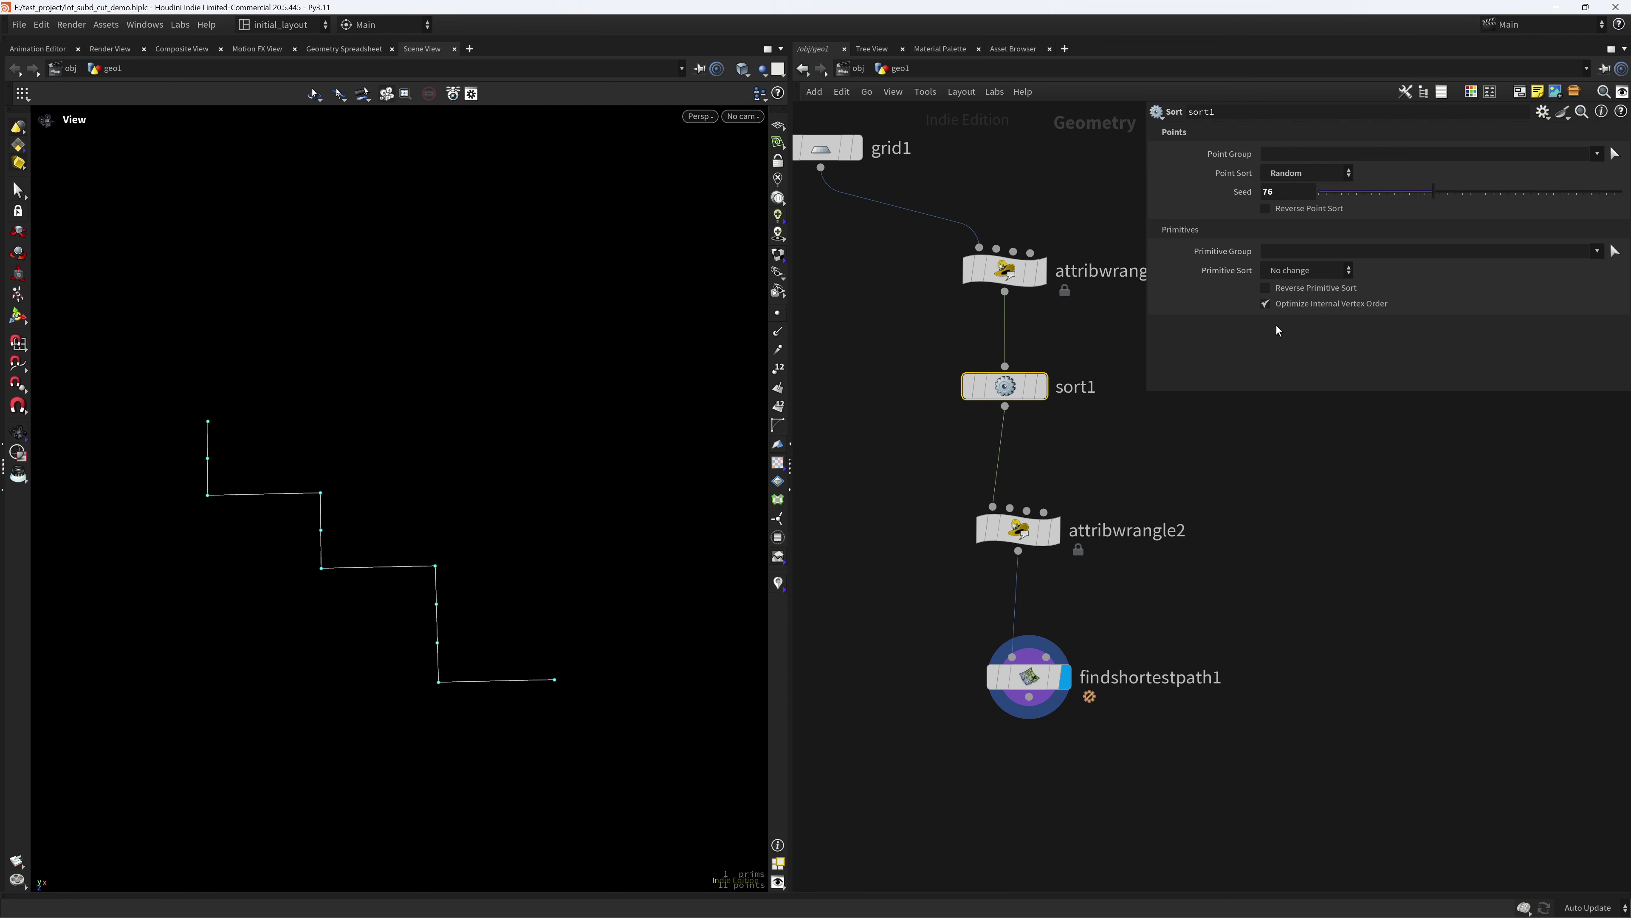
key("ctrl+z")
- Add a Group node below findshortestpath1, connect and display it, and set its Group Type to Edges
middle_click_drag(891, 581, 973, 587)
scroll(976, 584, "down", 3)
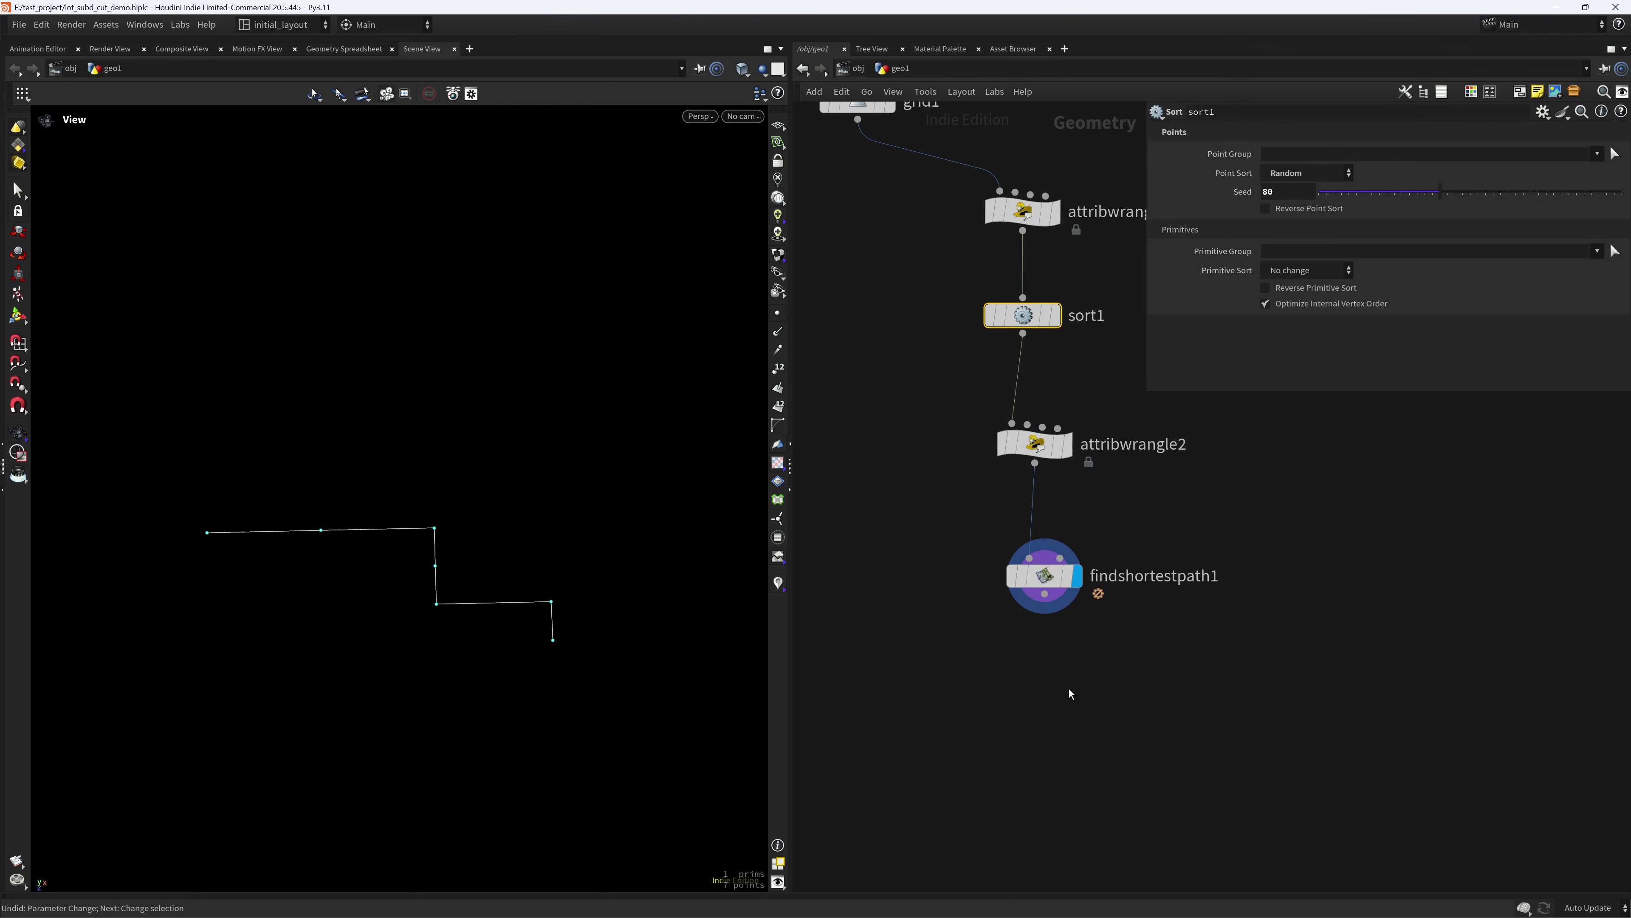
key("Tab")
left_click(1207, 476)
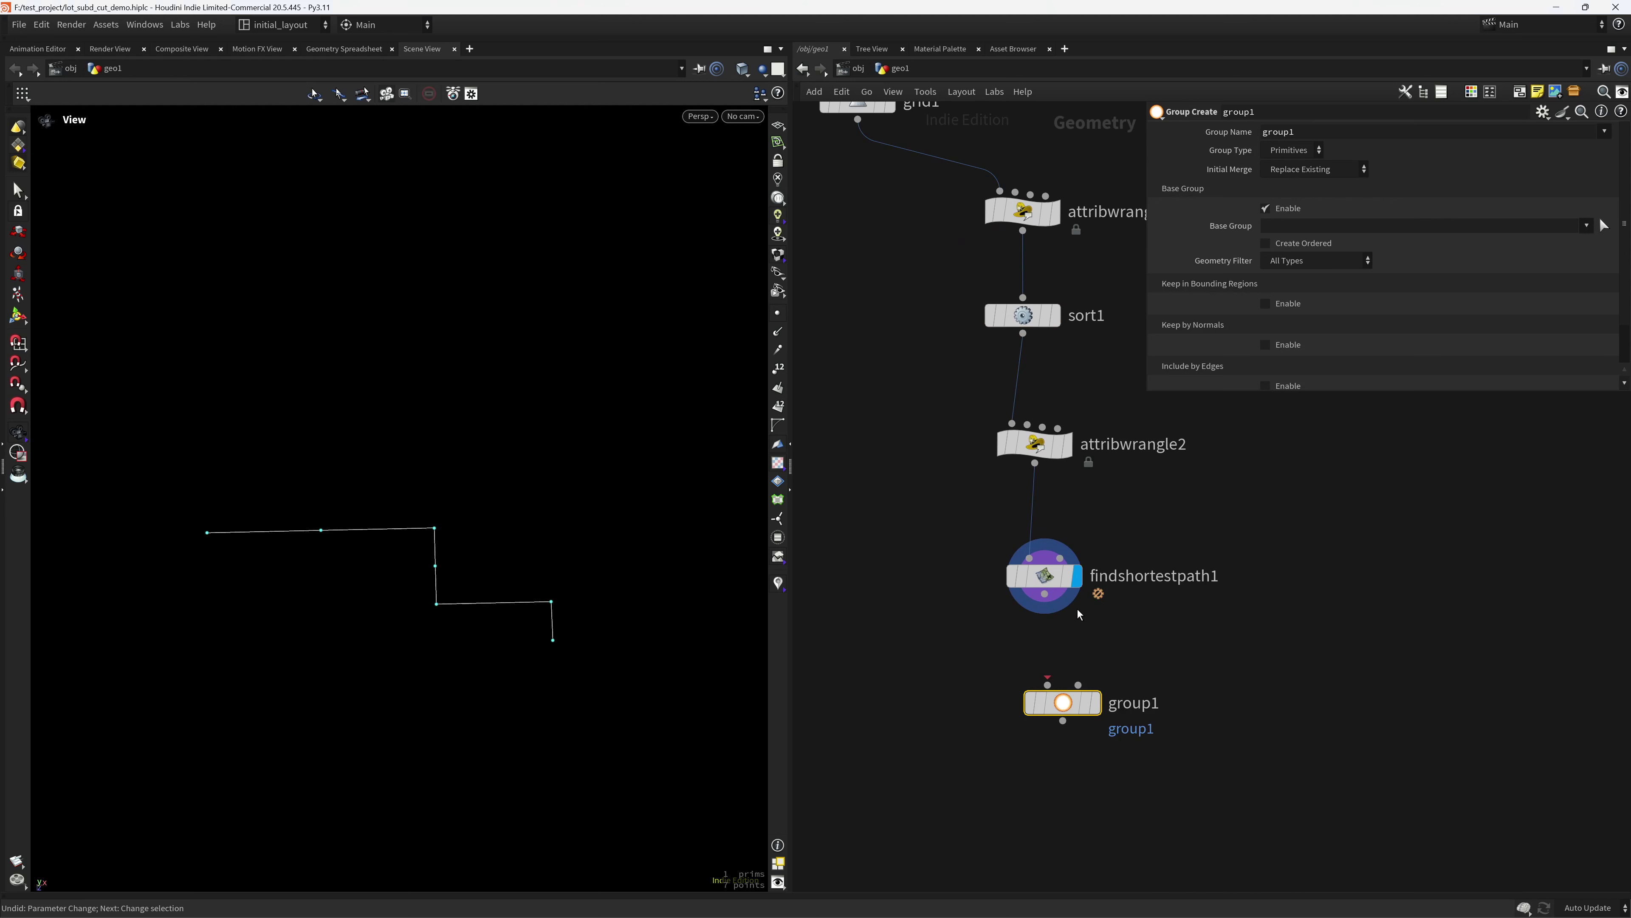
left_click(1079, 721)
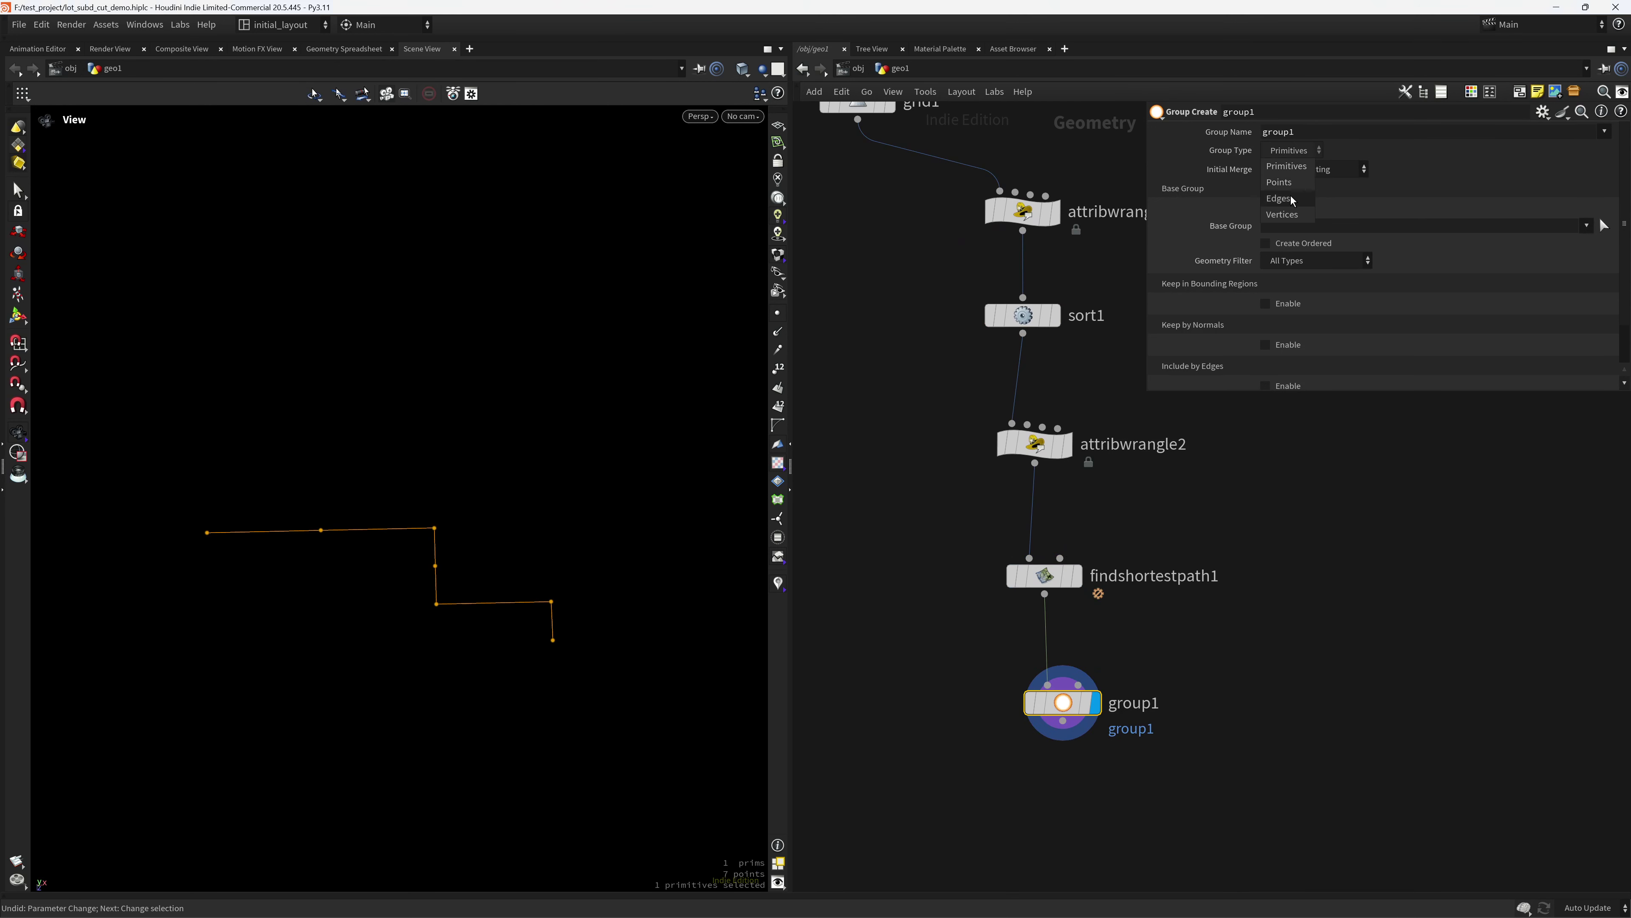
scroll(944, 707, "down", 1)
scroll(976, 697, "down", 3)
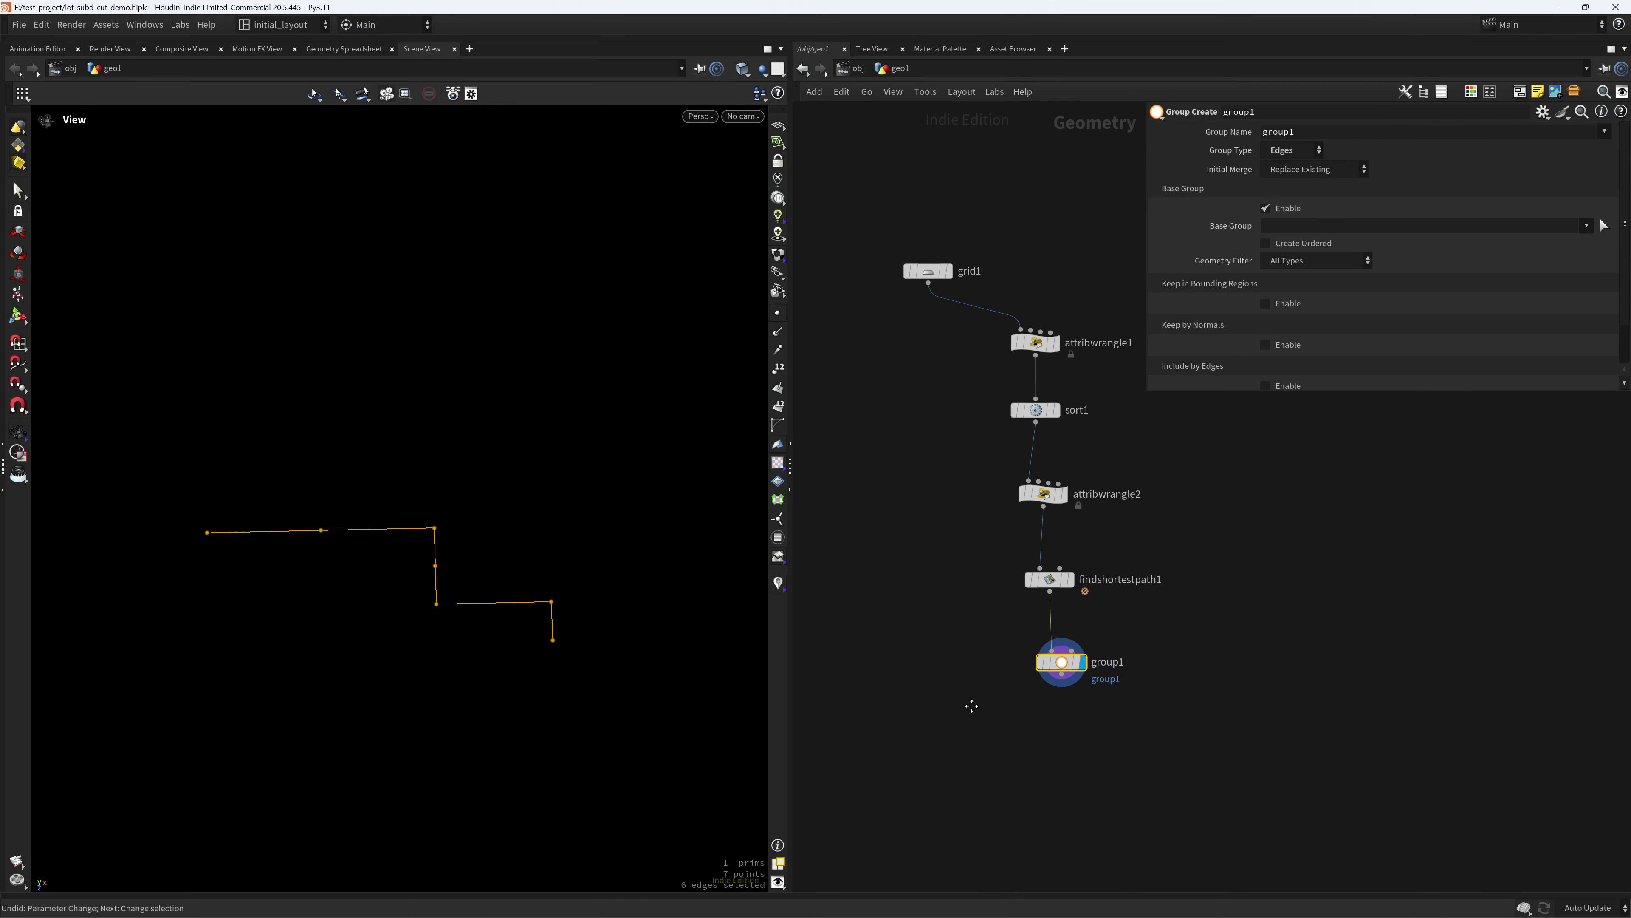
- Add a Group Transfer node with grid1 in its first input and group1 in its second, and display it
scroll(957, 672, "up", 1)
scroll(971, 732, "down", 1)
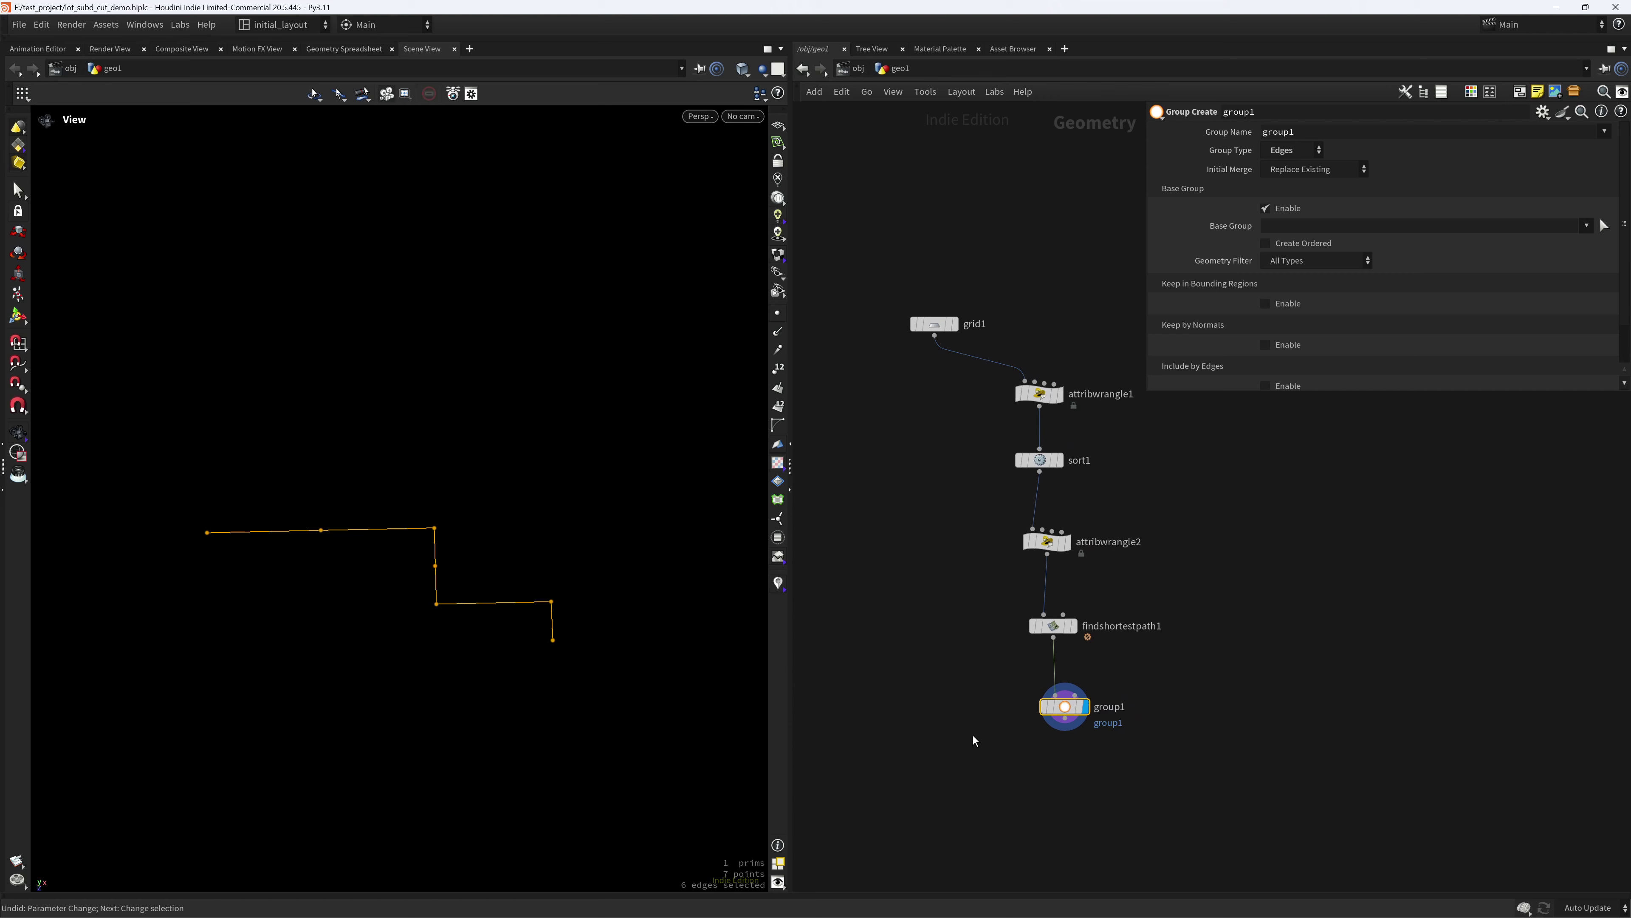
key("Tab")
type("group transfer")
key("Return")
left_click(953, 770)
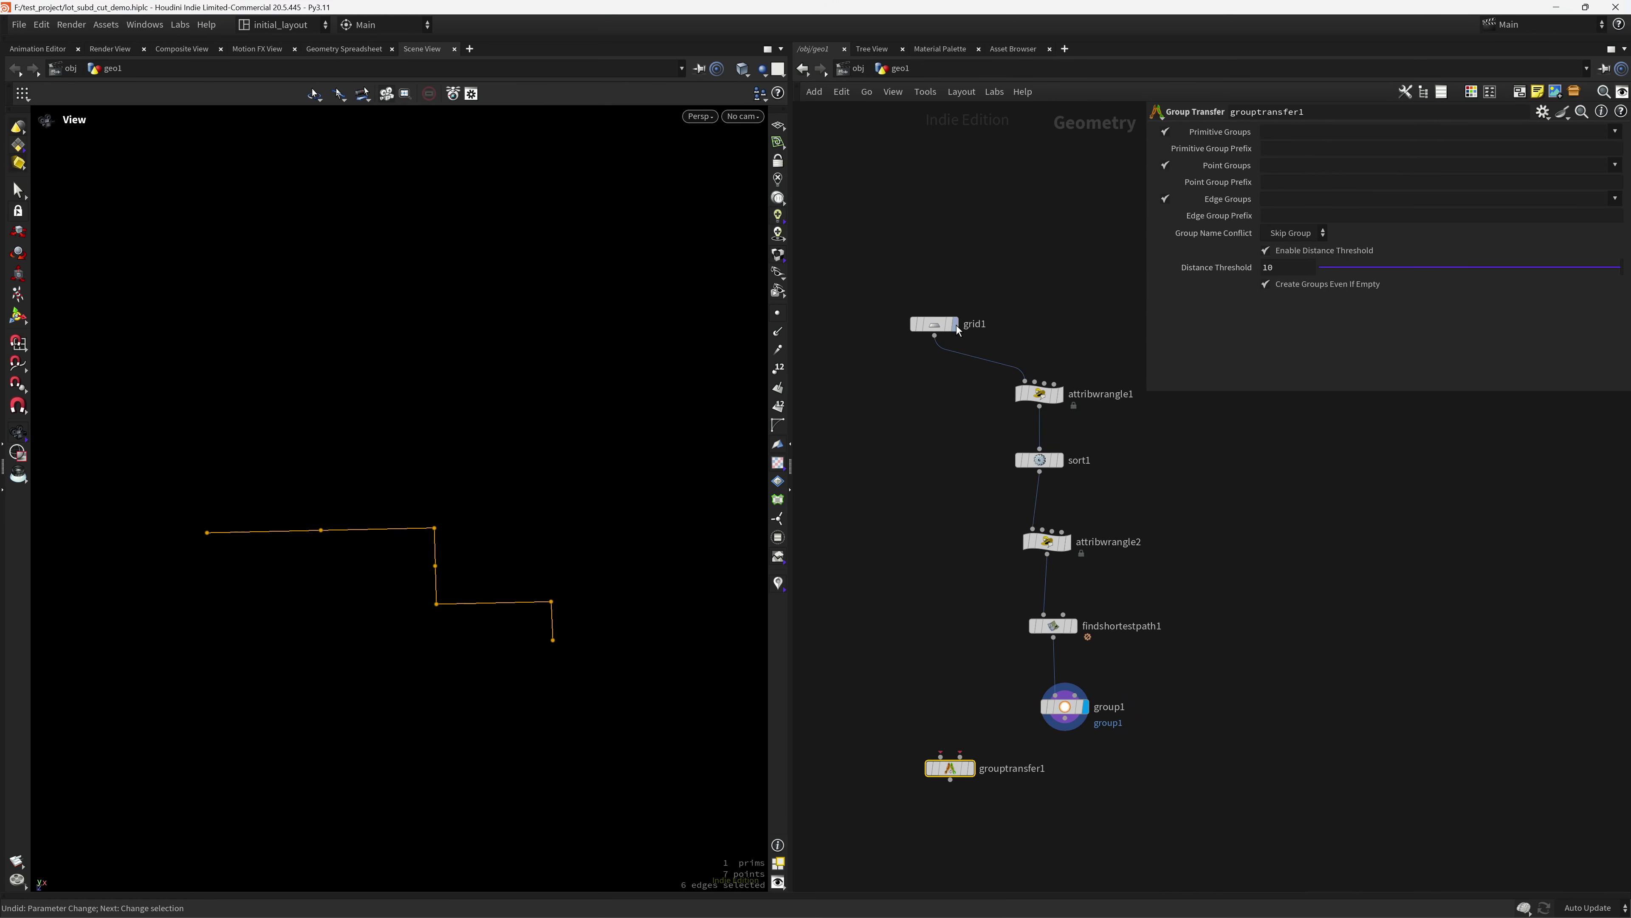
left_click_drag(935, 335, 941, 755)
left_click_drag(1065, 718, 960, 756)
left_click(970, 768)
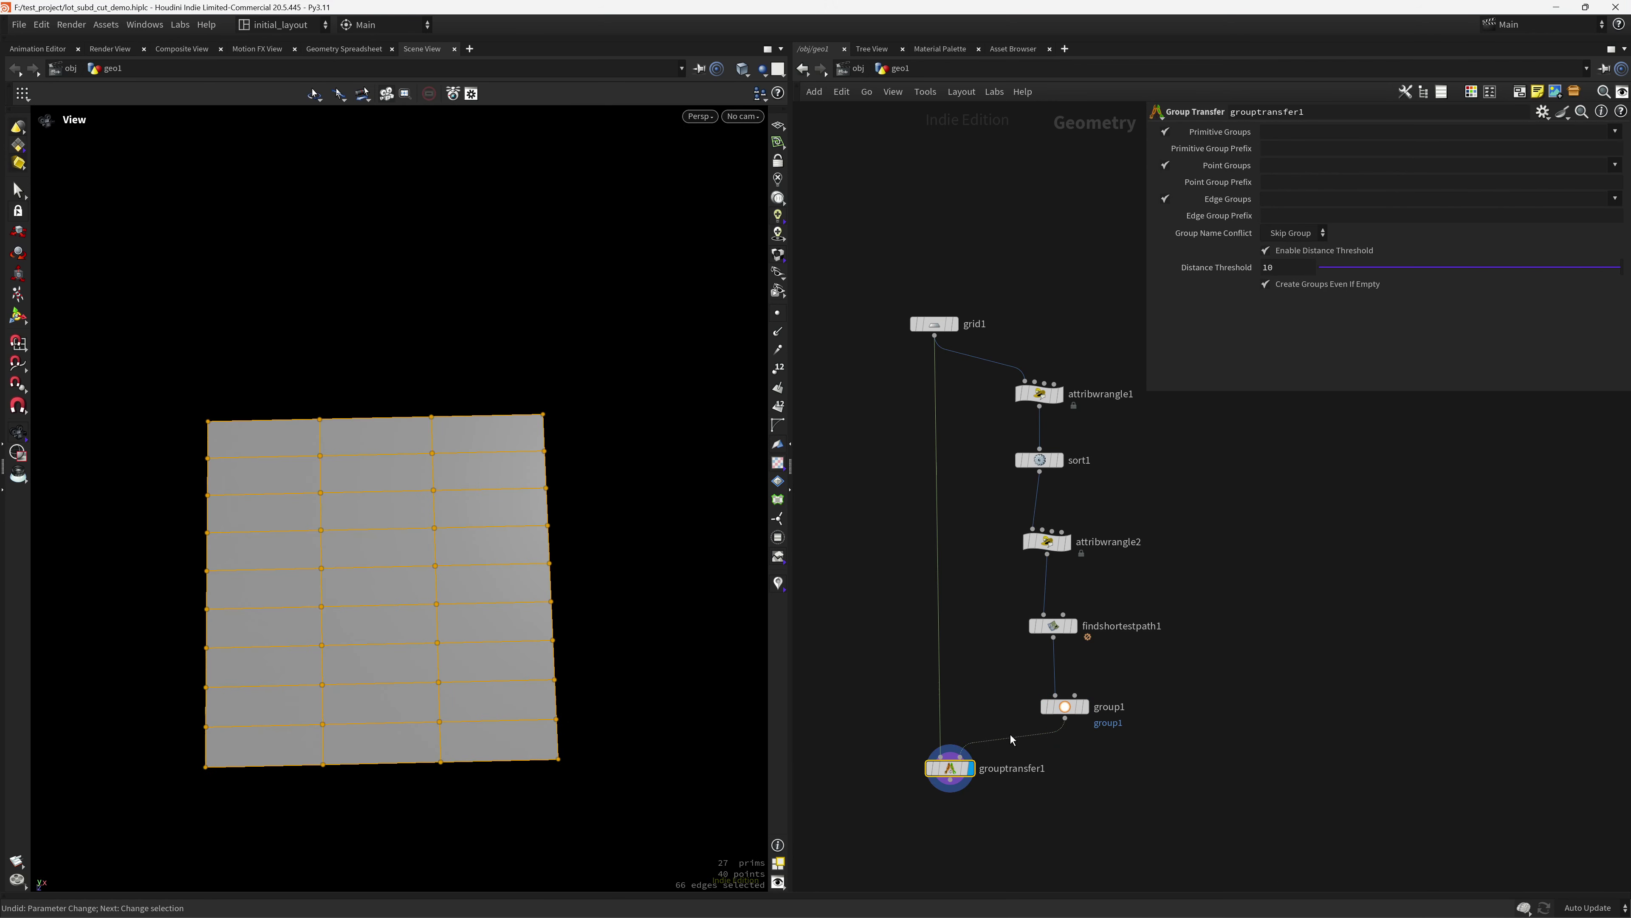
- Restrict the Group Transfer to the edge group group1, disabling primitive and point groups, with a Distance Threshold of .001
left_click(1165, 132)
left_click(1165, 165)
left_click(1614, 198)
left_click(1601, 216)
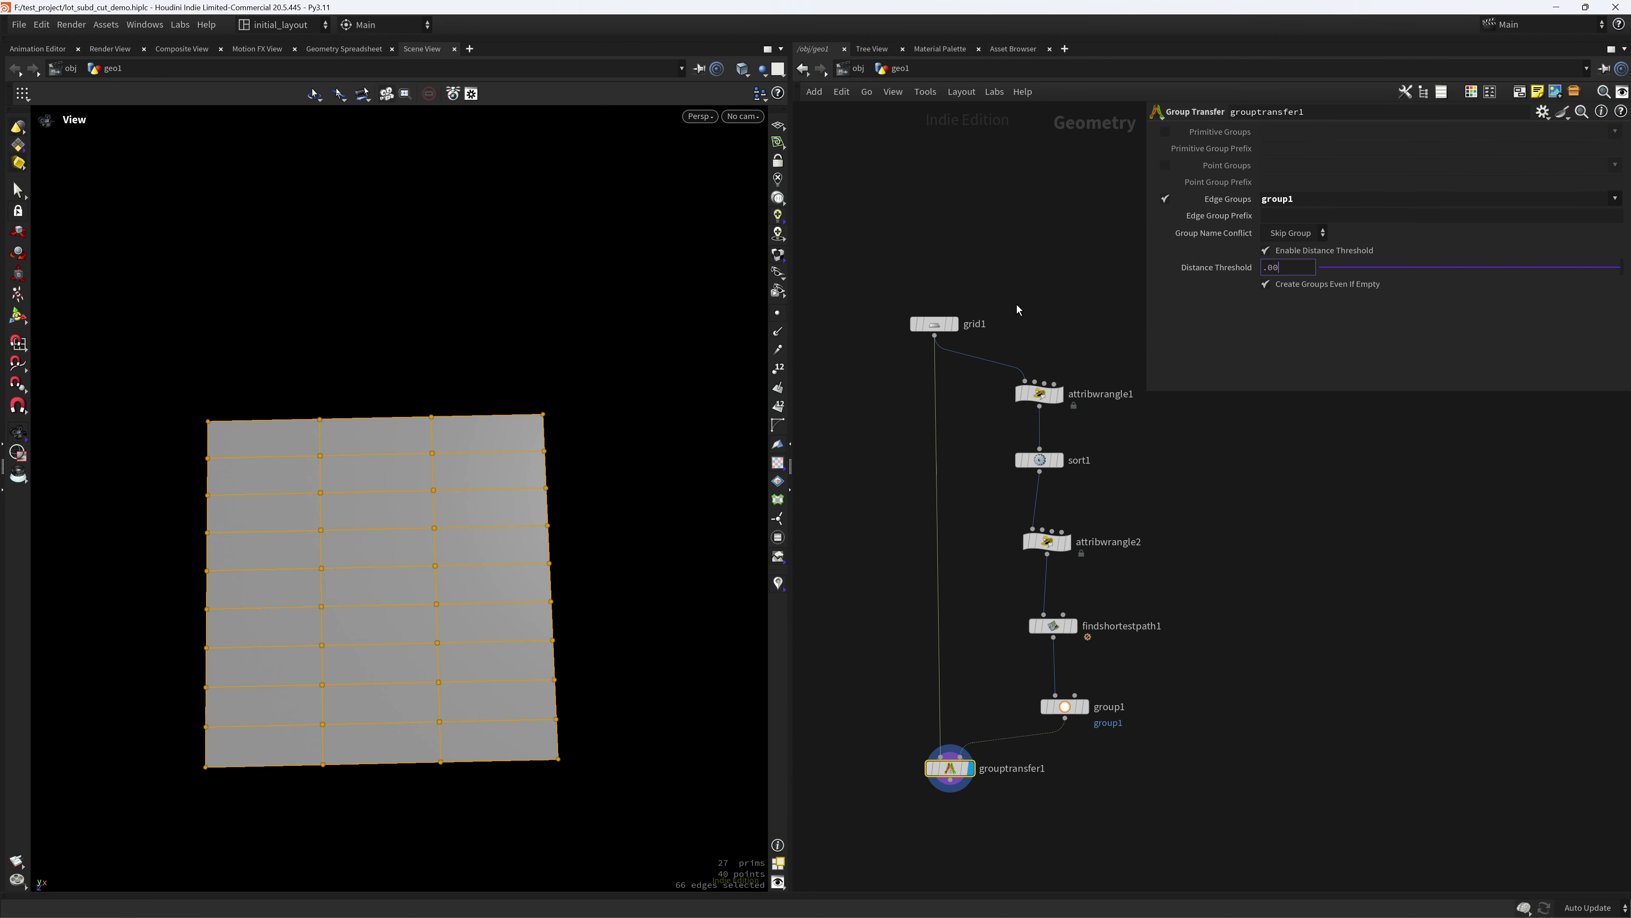
type("1")
key("Return")
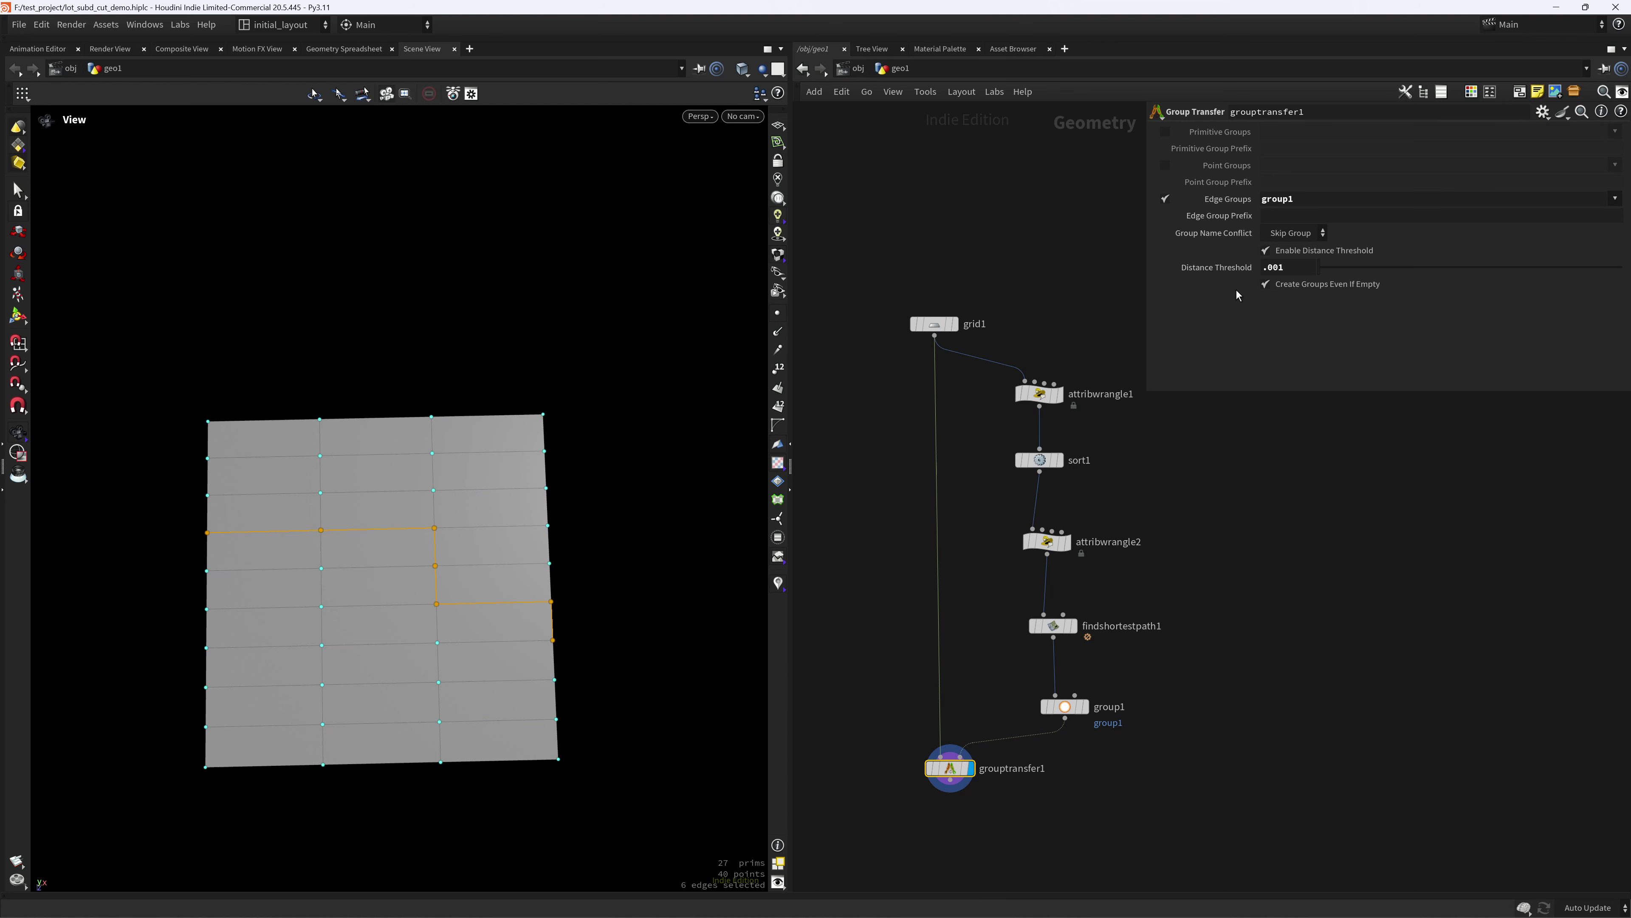
- Insert a Labs Fast Group Unshared node between grid1 and grouptransfer1 and set its Group Type to Edges
middle_click_drag(953, 674, 973, 563)
middle_click_drag(977, 737, 973, 676)
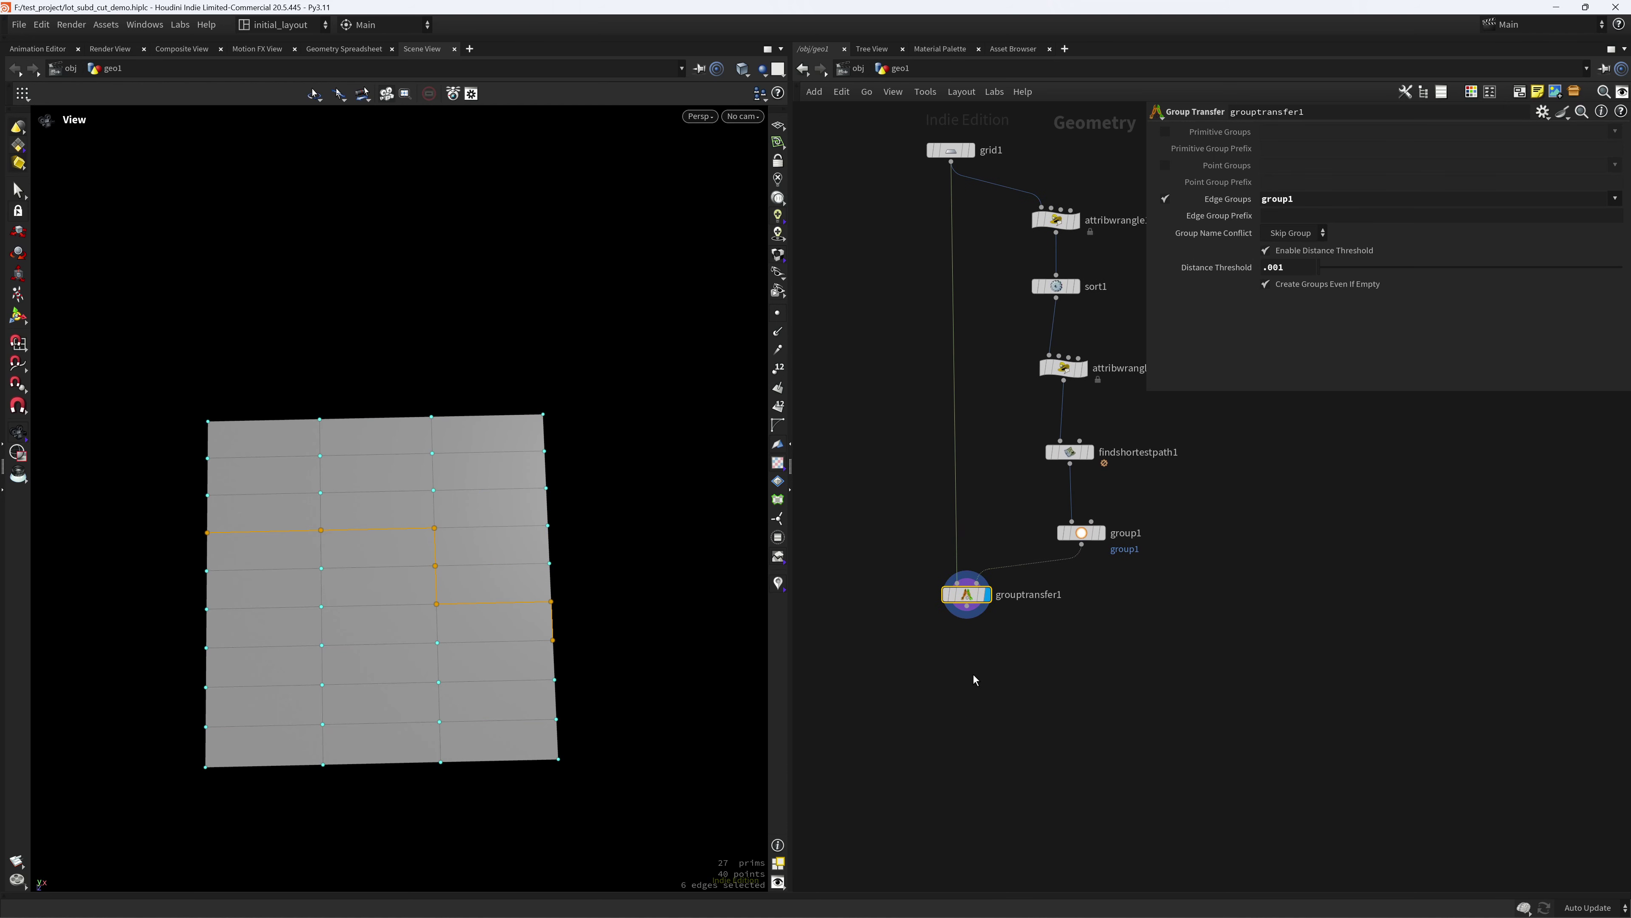
middle_click_drag(980, 325, 980, 537)
key("Tab")
type("edgeg")
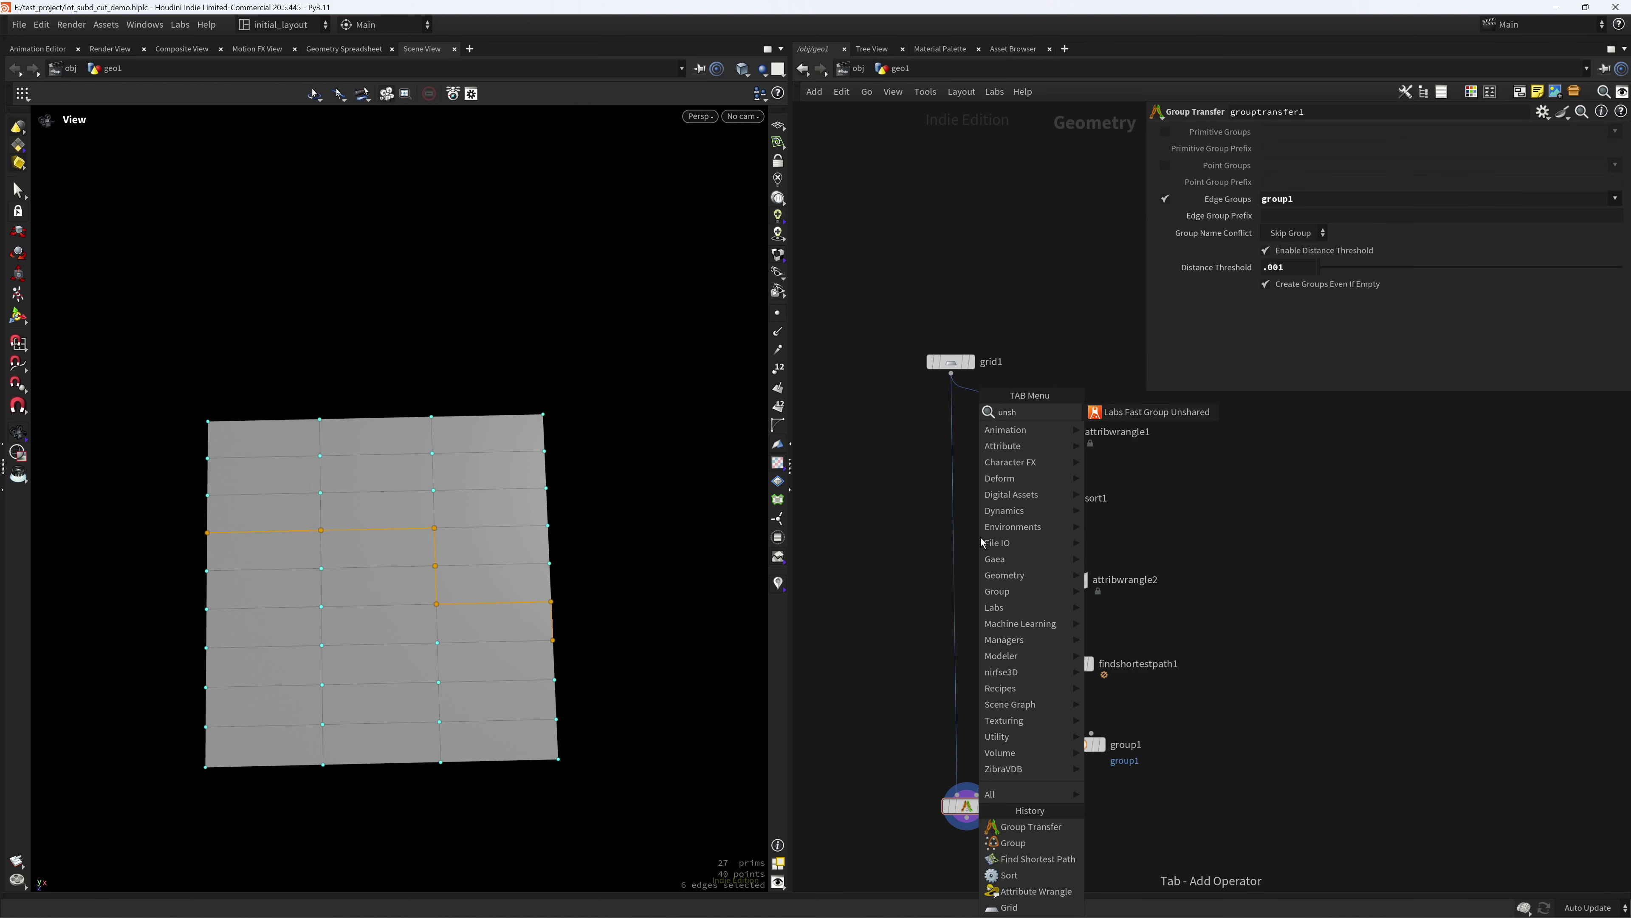
key("Return")
left_click(980, 536)
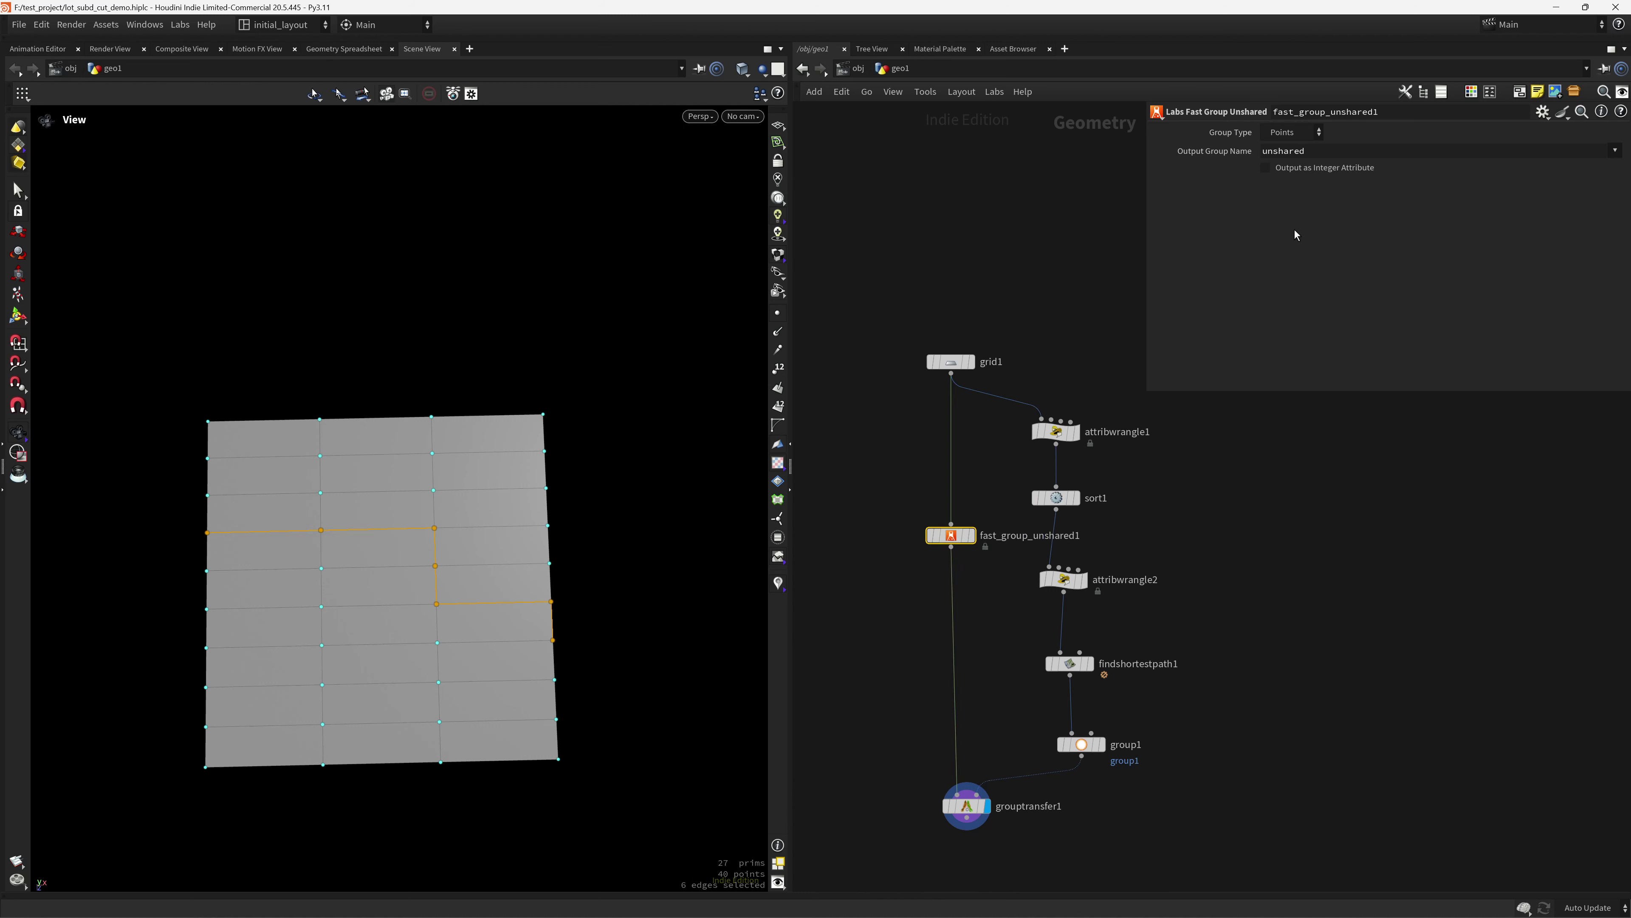
left_click(1302, 134)
left_click(1288, 181)
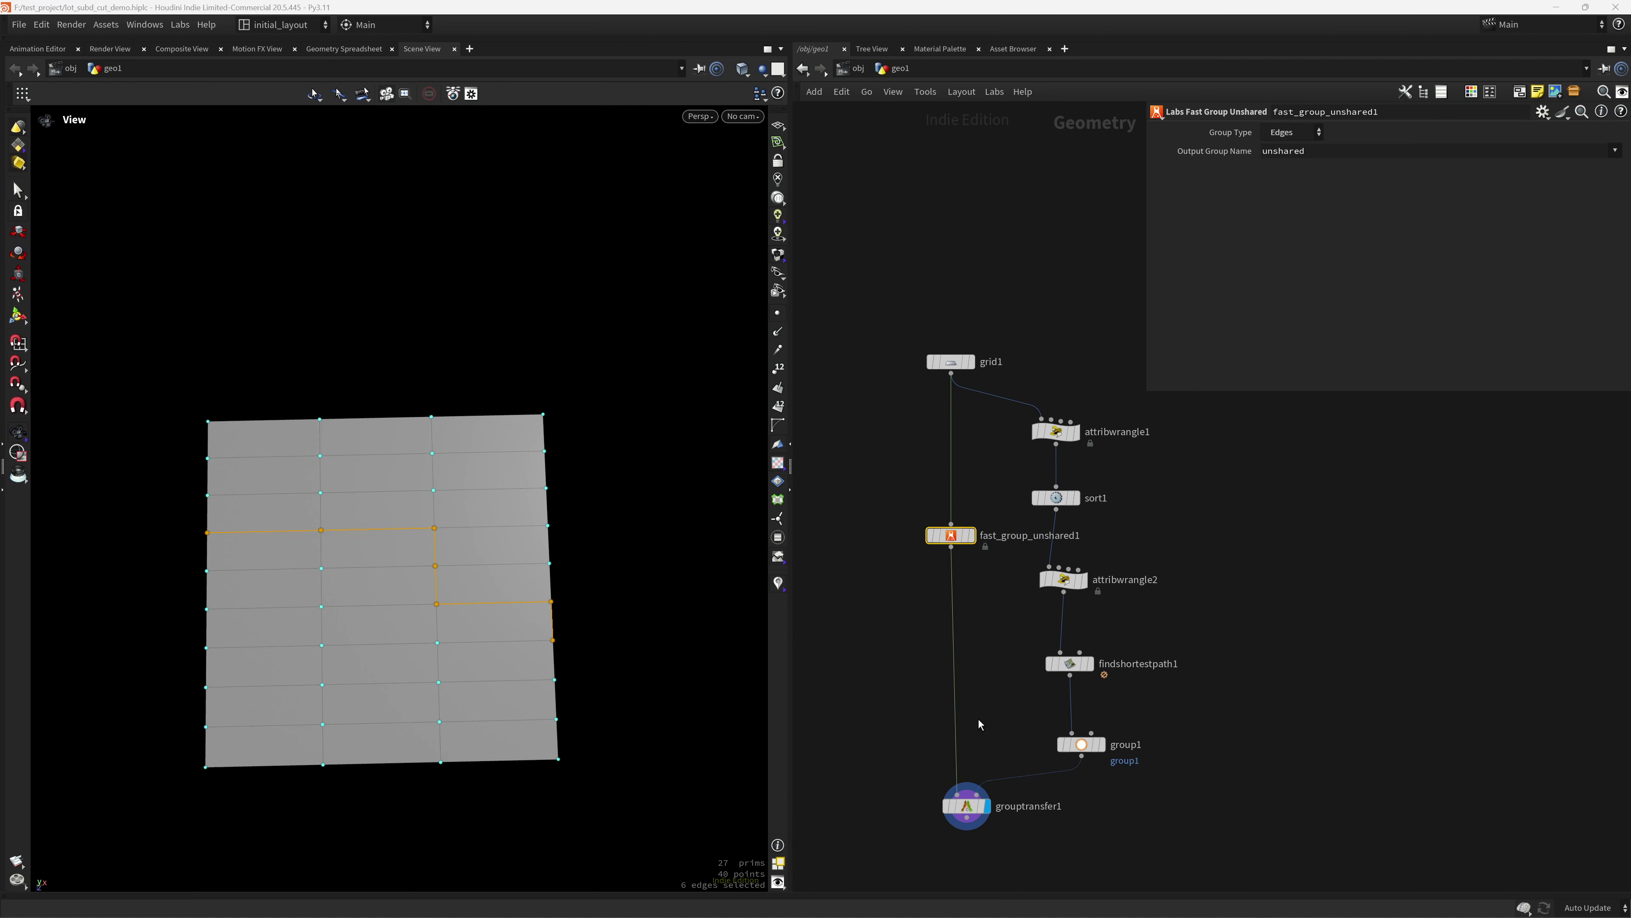
- Add a Dissolve node connected directly below grouptransfer1 and display it
scroll(980, 725, "down", 5)
key("Tab")
type("dis")
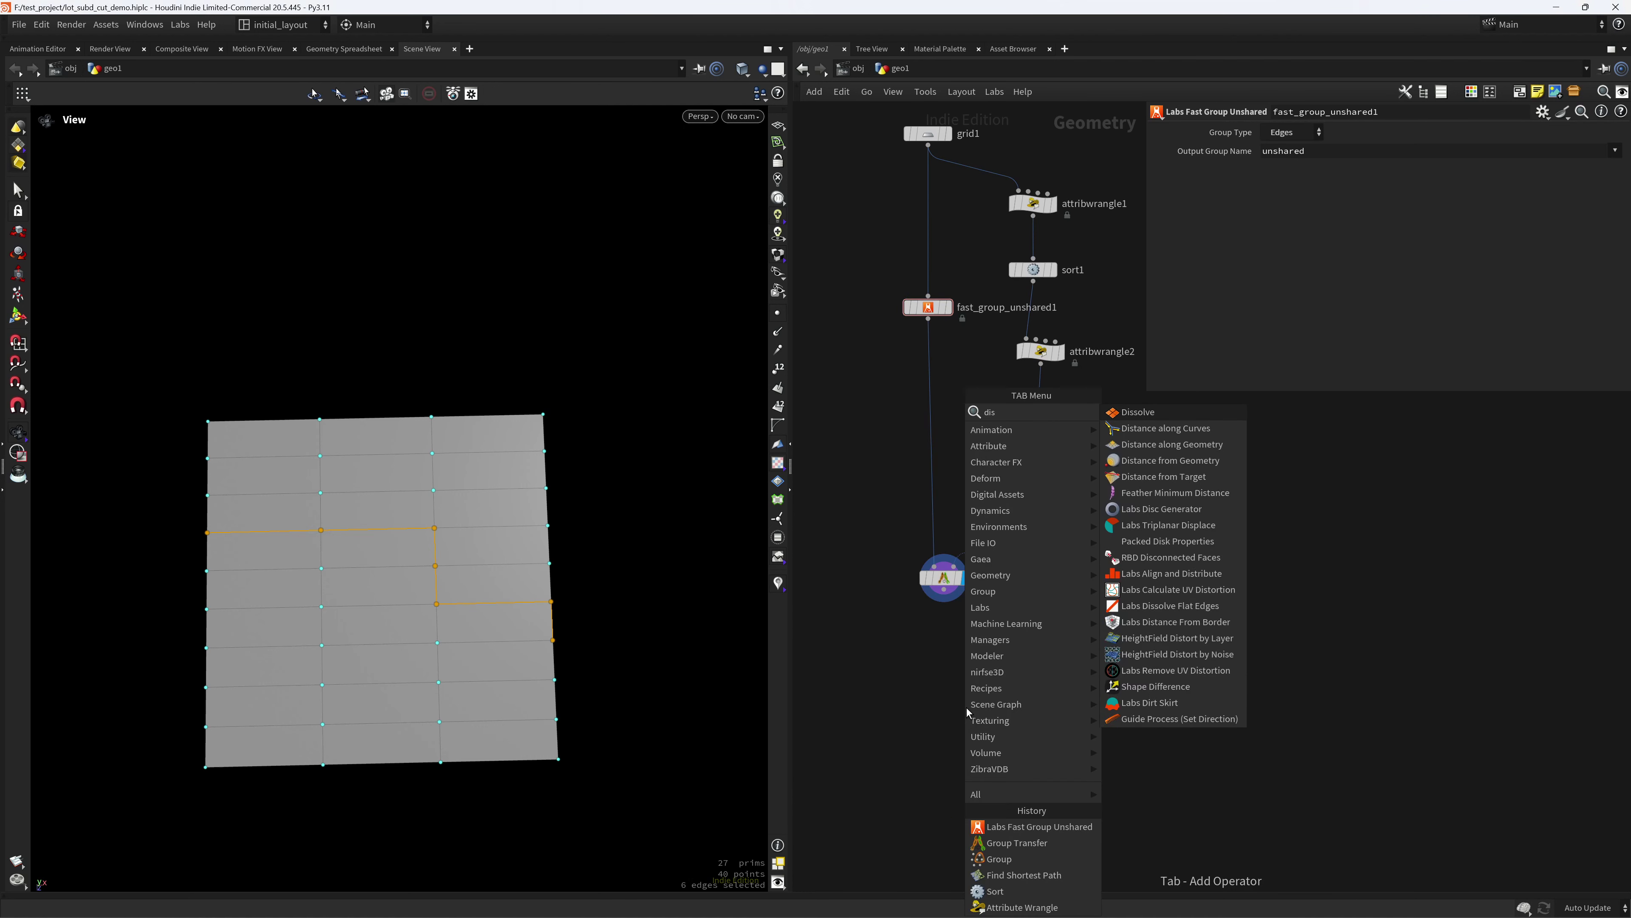
type("so")
key("Return")
left_click(966, 707)
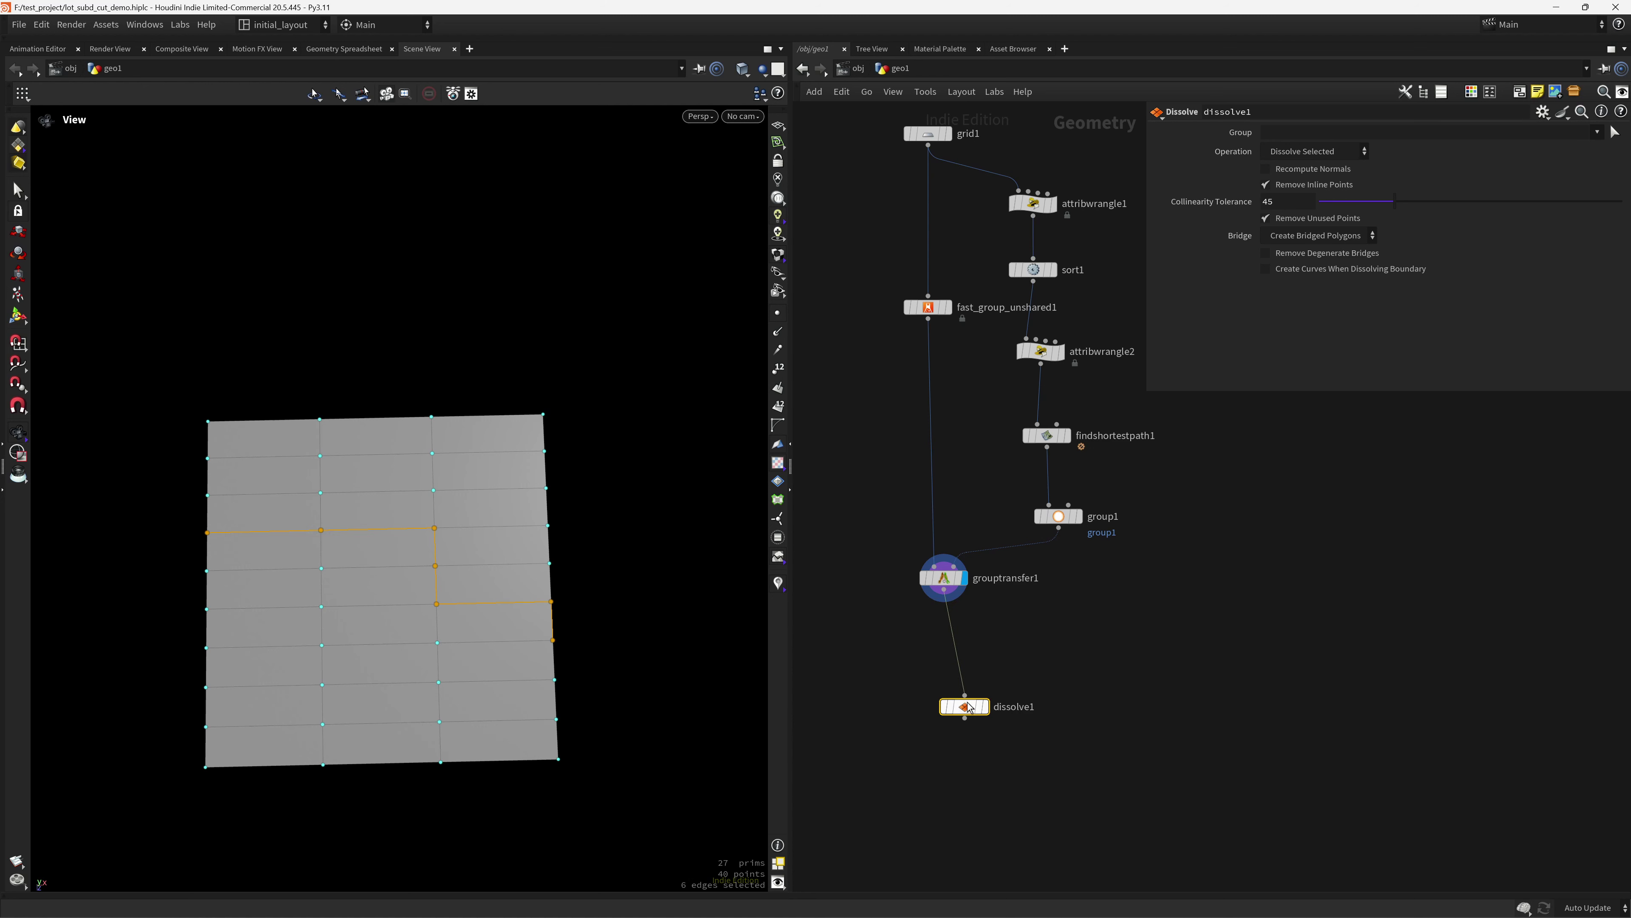
left_click_drag(970, 707, 949, 686)
left_click(964, 685)
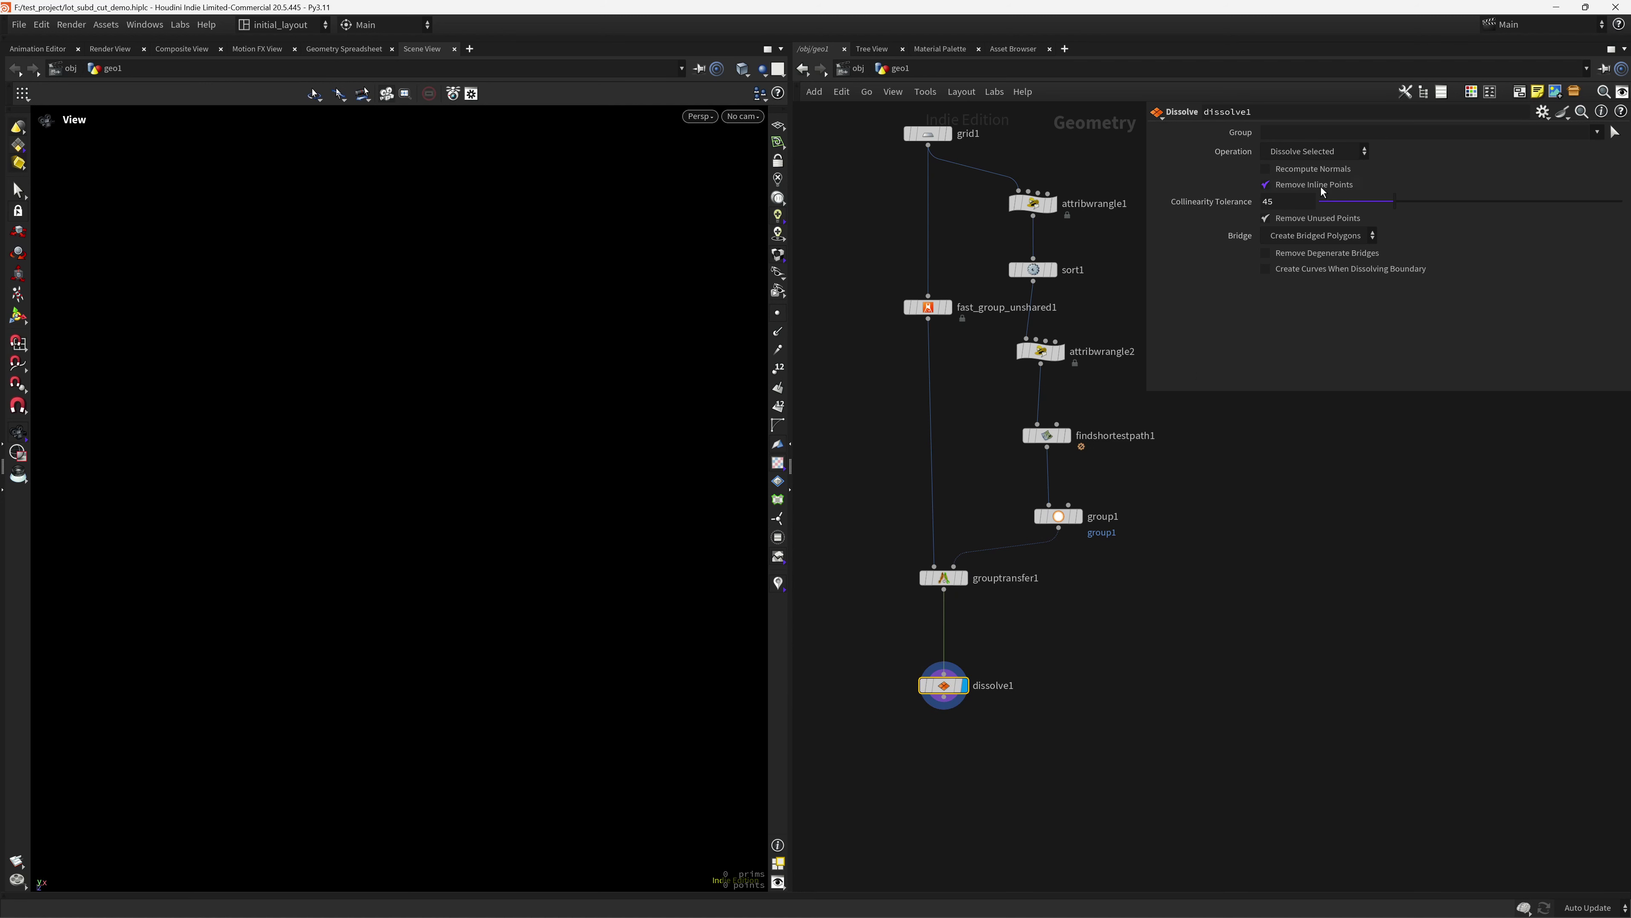
- Set the Dissolve node's Operation to Dissolve Non-Selected and its Group to group1 unshared
left_click(1317, 151)
left_click(1329, 188)
left_click(1597, 132)
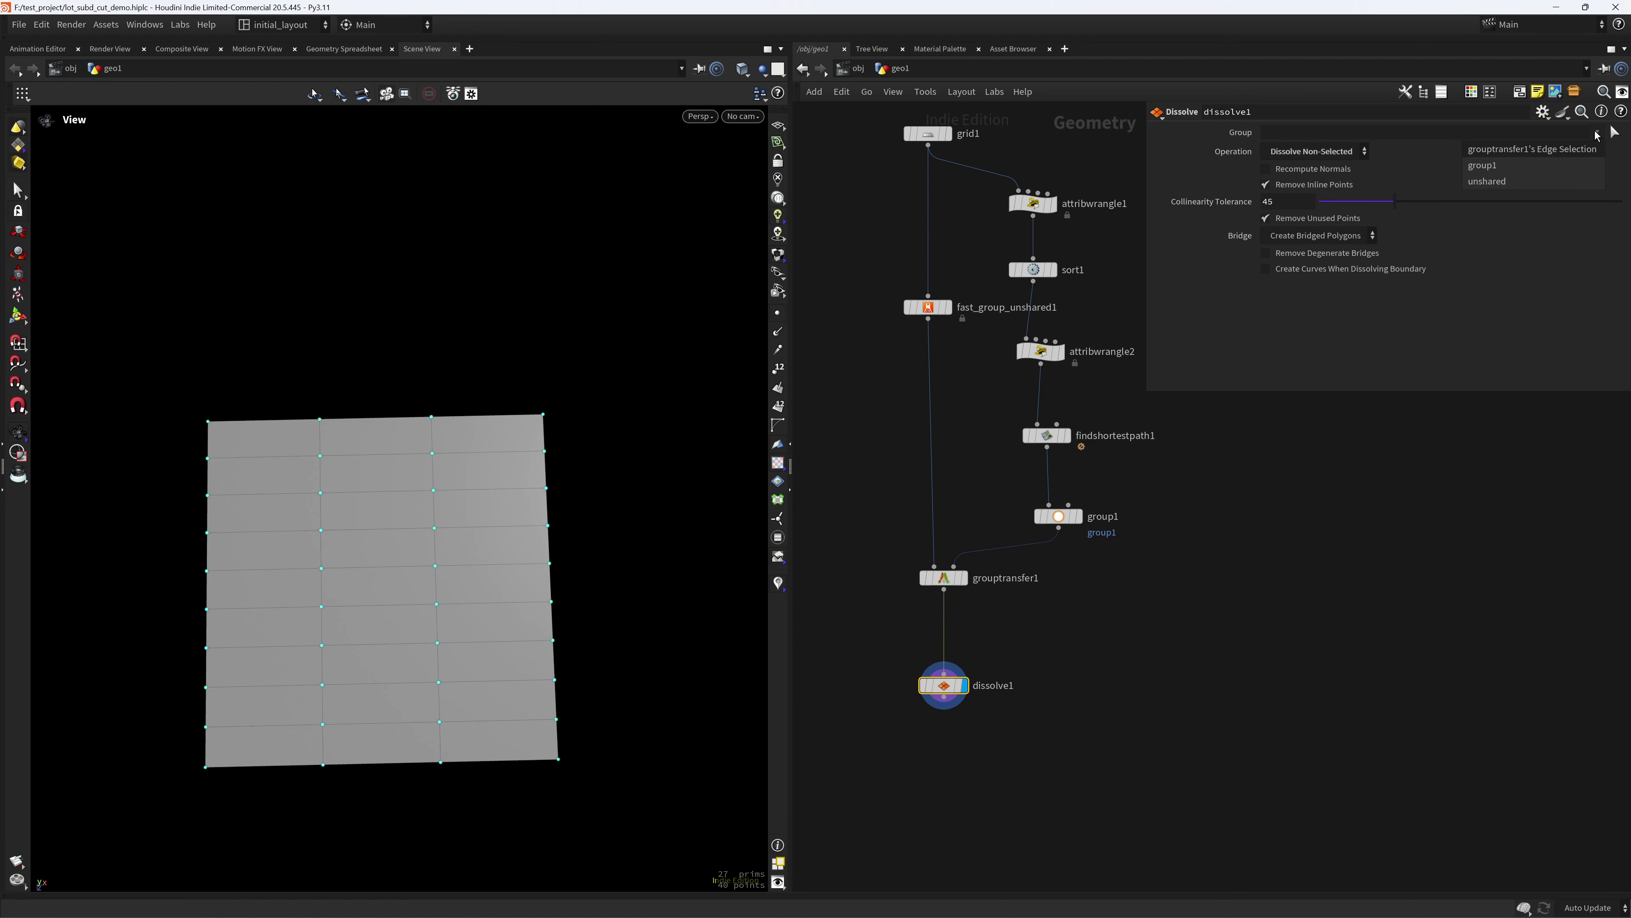
left_click(1540, 168)
left_click(1598, 134)
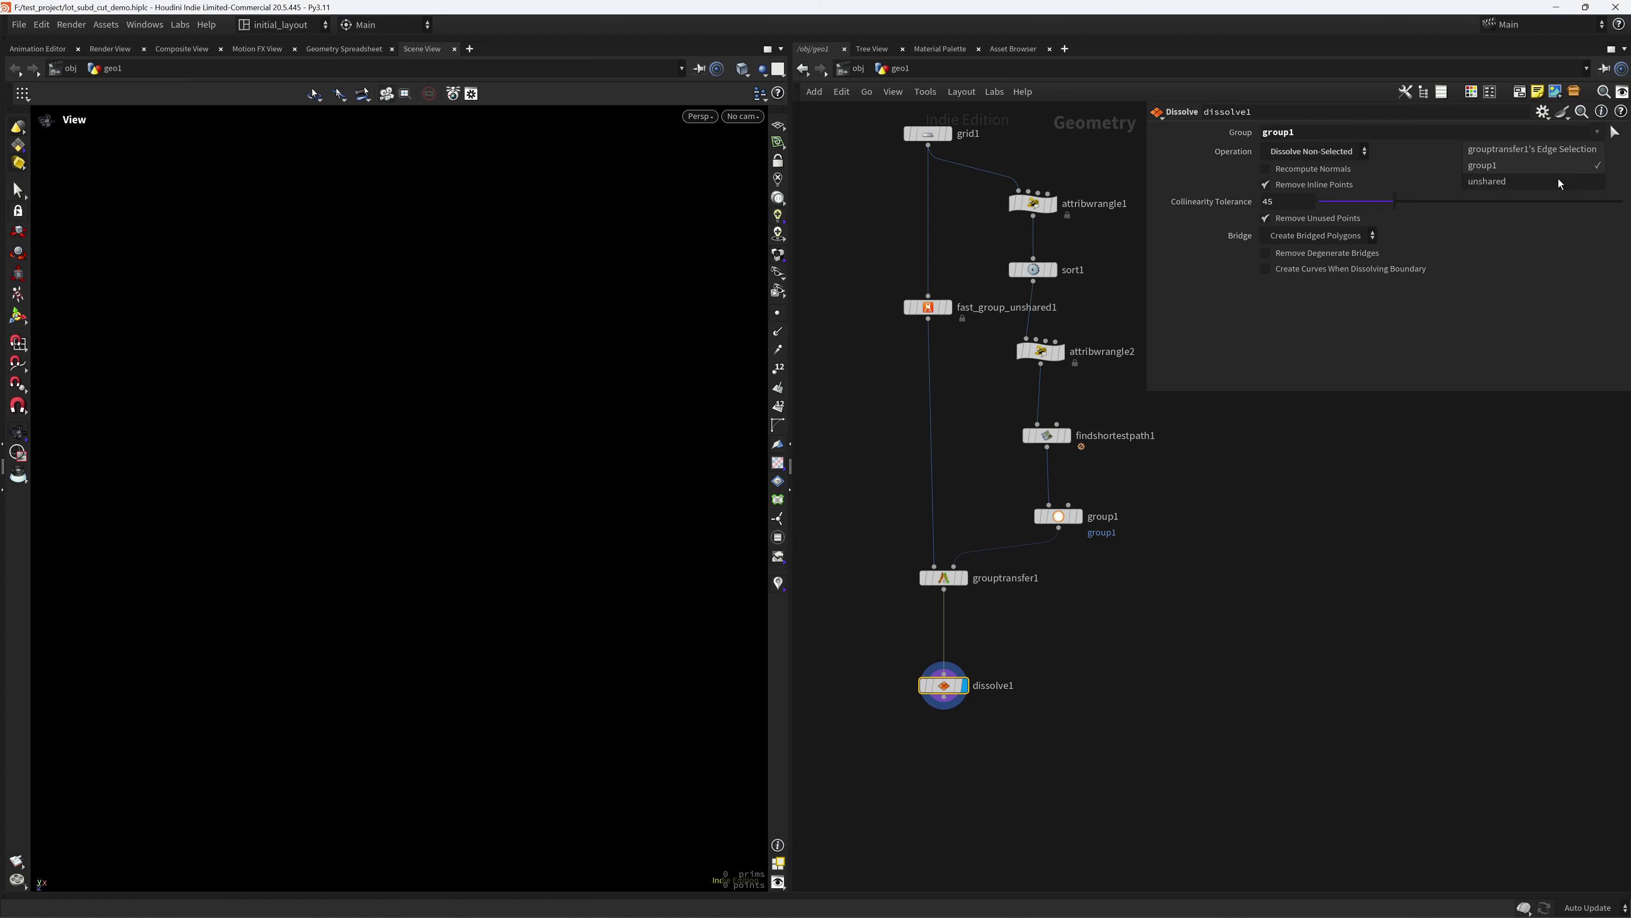
left_click(1538, 182)
- Save the scene file
left_click_drag(394, 621, 383, 572)
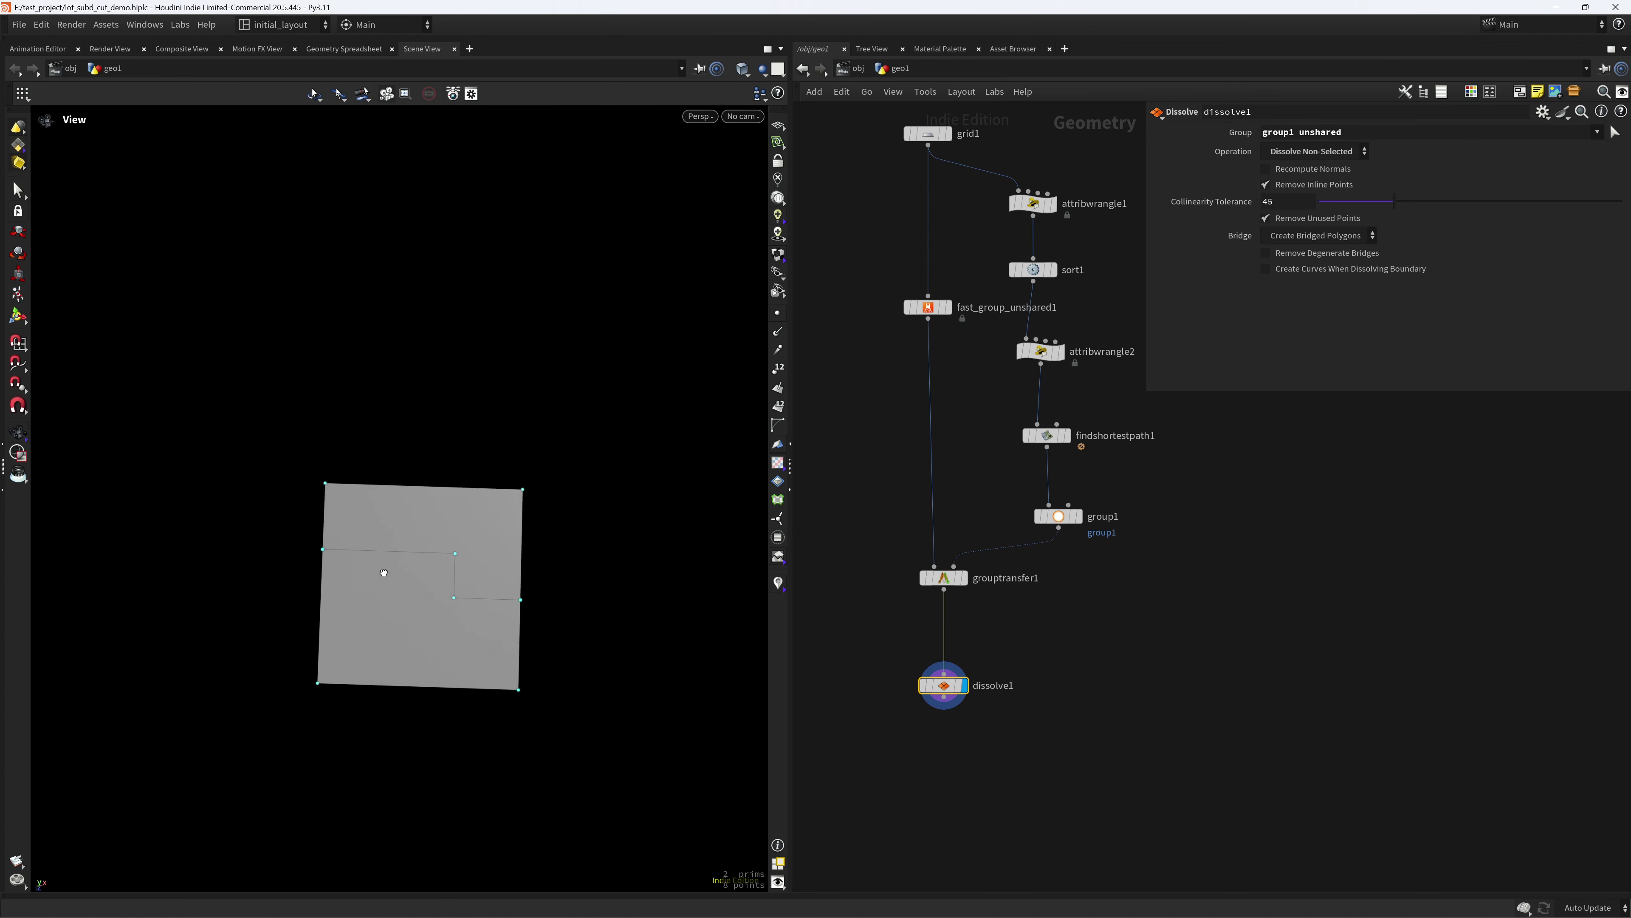
scroll(405, 576, "up", 3)
middle_click_drag(967, 757, 978, 685)
key("ctrl+s")
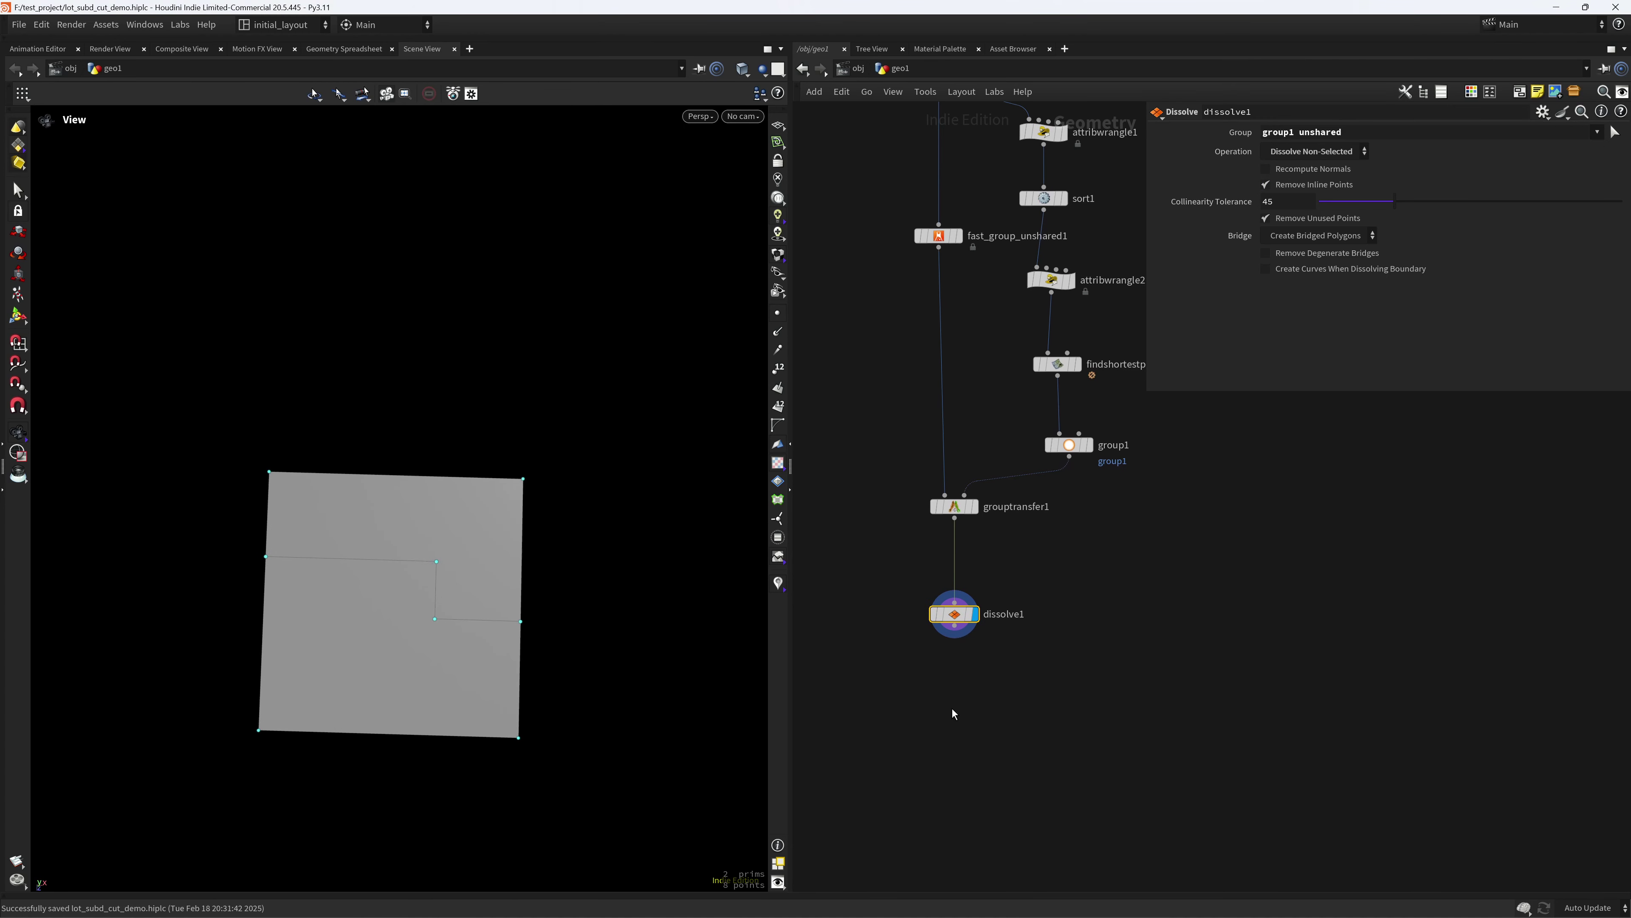
- Add a Labs Lot Subdivision node below dissolve1 and display it
scroll(957, 719, "up", 3)
key("Tab")
type("lot")
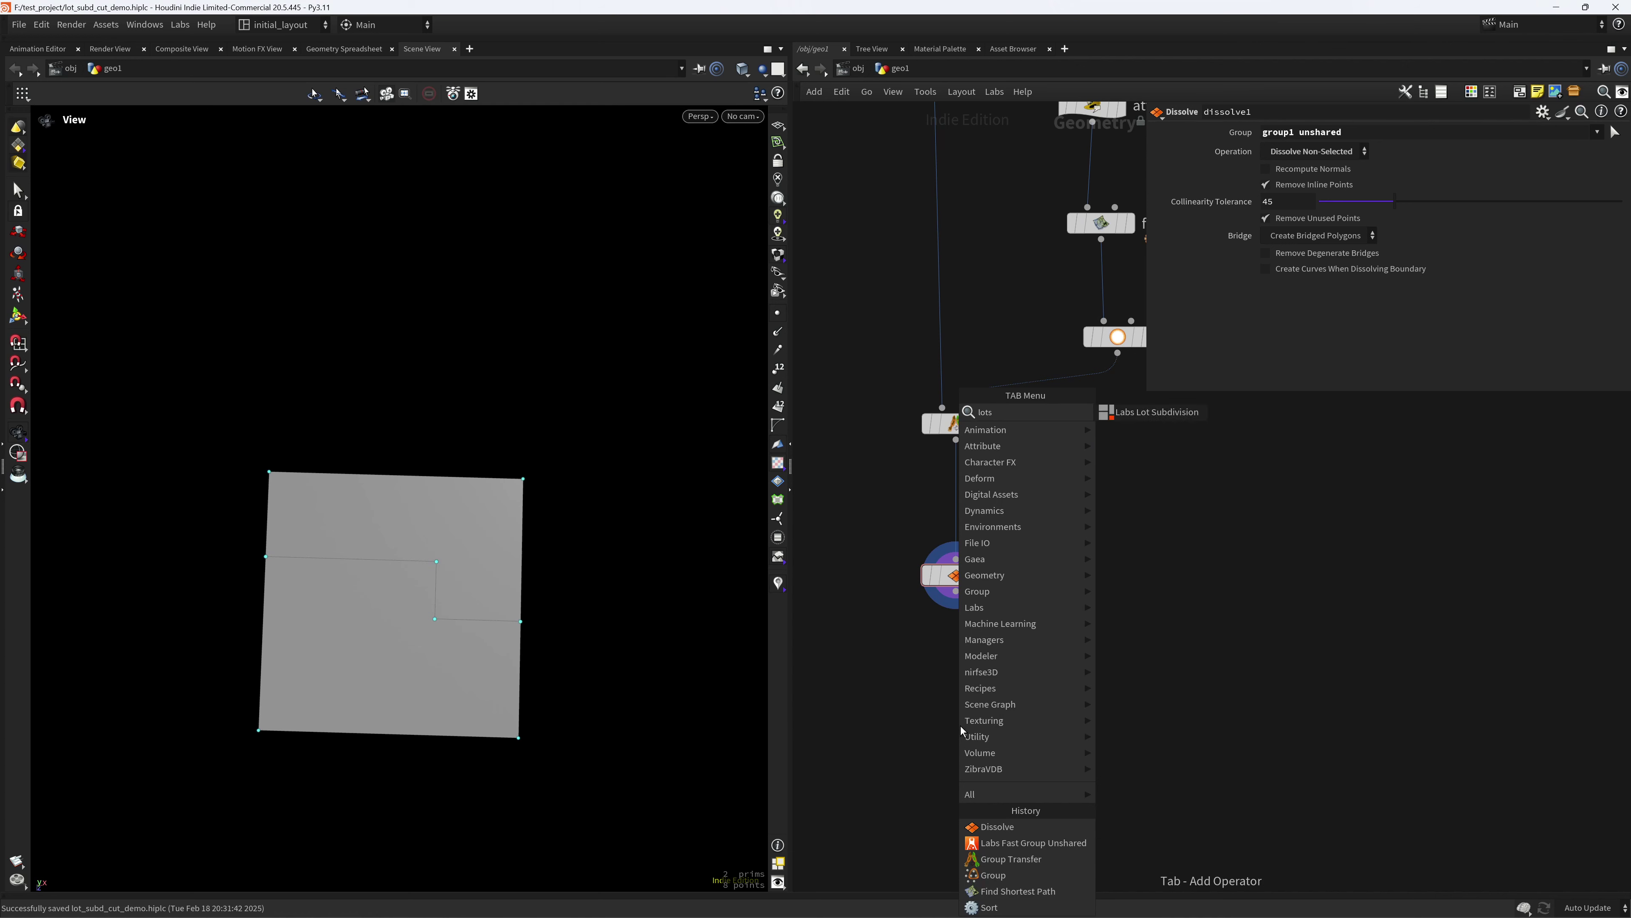
key("Return")
left_click(961, 726)
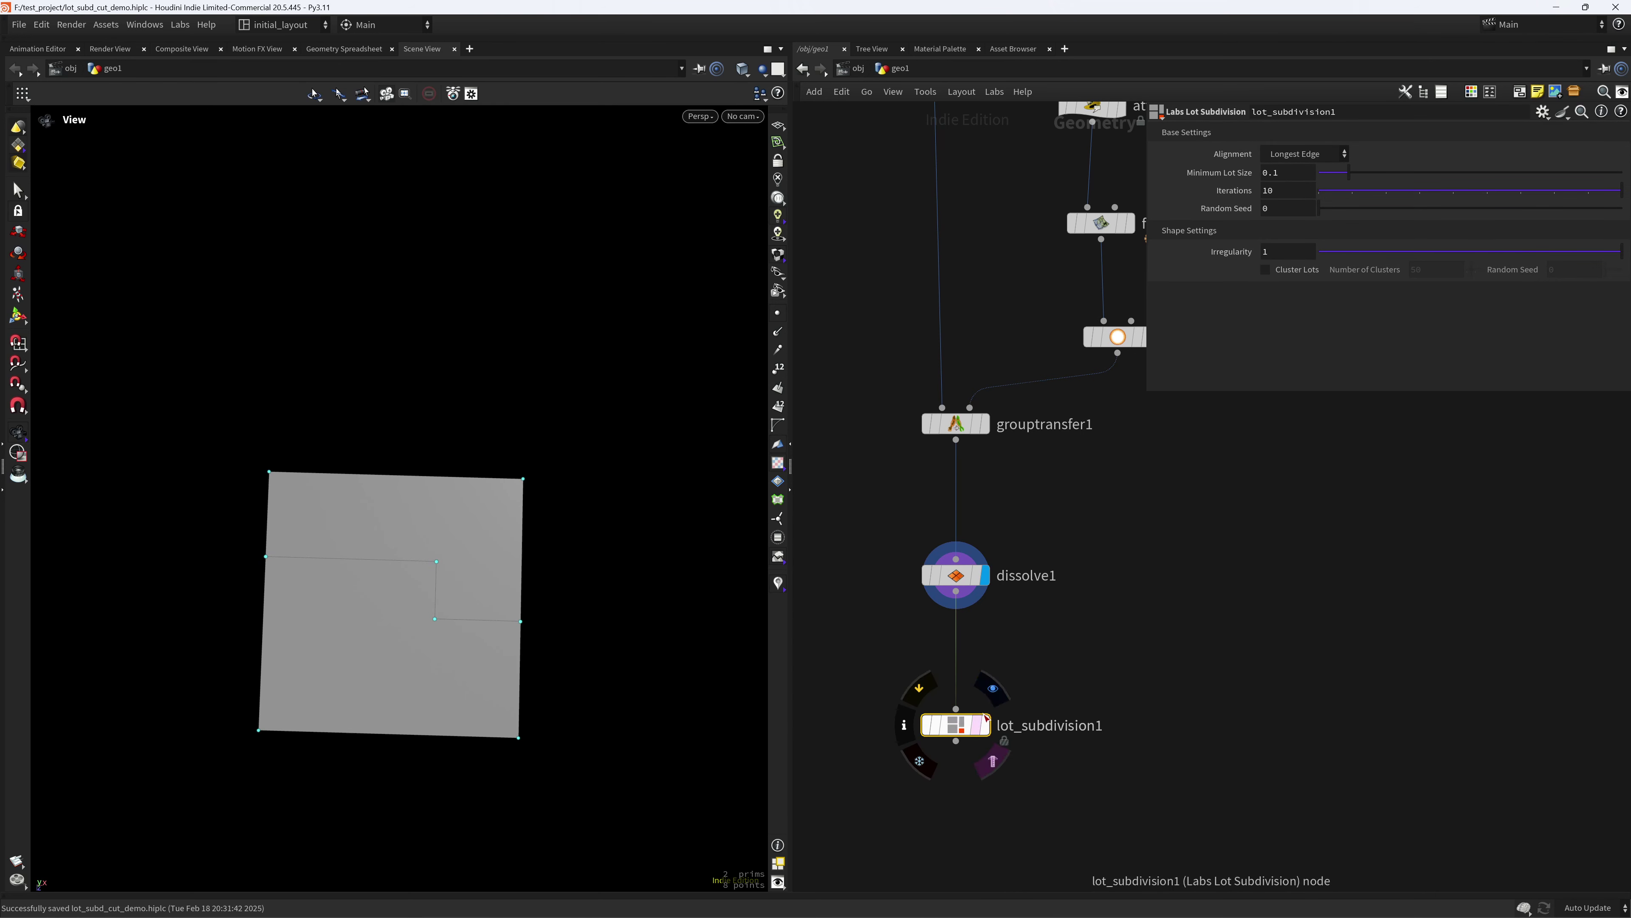
left_click(984, 725)
- Hide the point markers in the viewport
left_click(779, 291)
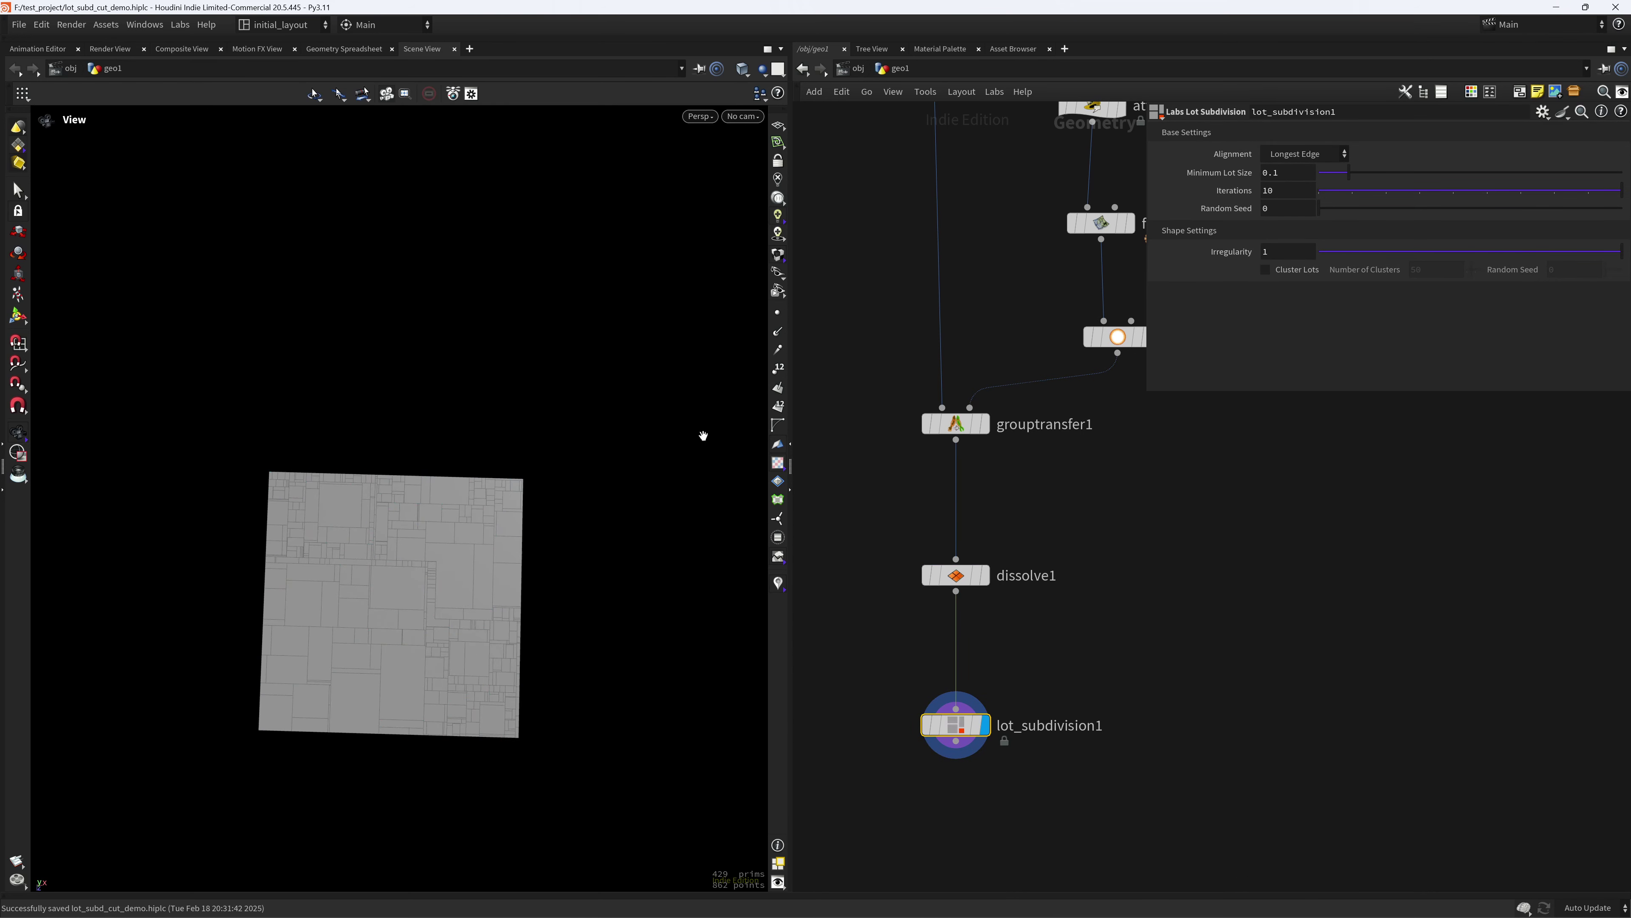
scroll(458, 619, "up", 4)
left_click_drag(488, 627, 472, 643, "alt")
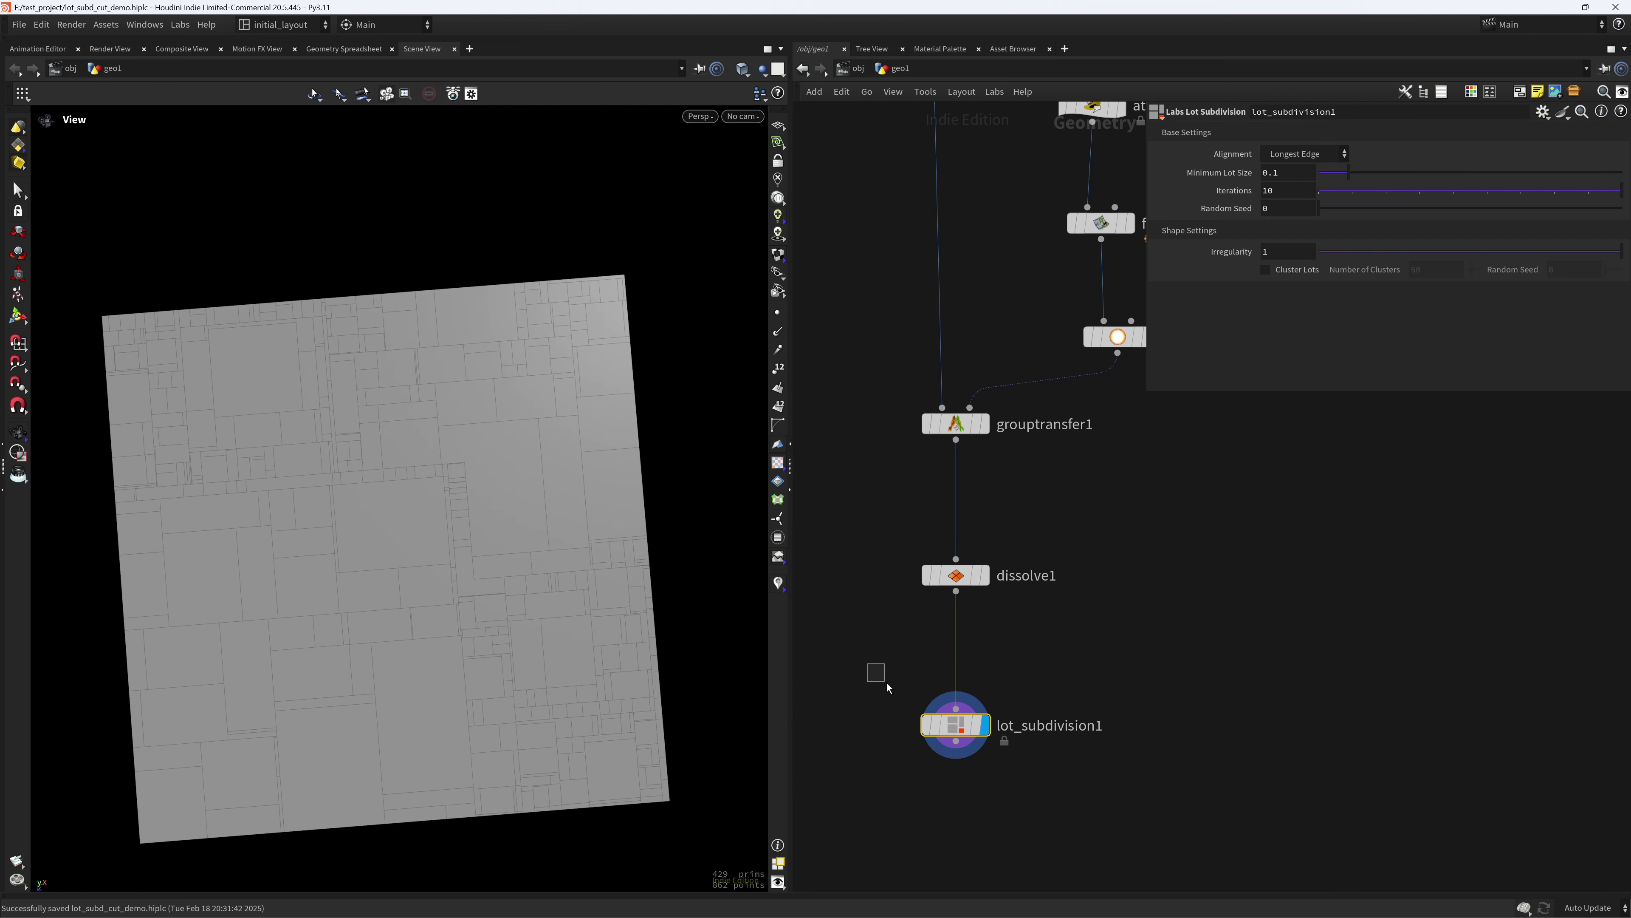
- Set the Lot Subdivision node's Iterations to 8, Minimum Lot Size to 0.611 and Irregularity to 0.347
mouse_move(1444, 268)
left_mouse_down()
mouse_move(1423, 269)
mouse_move(1461, 262)
left_mouse_up()
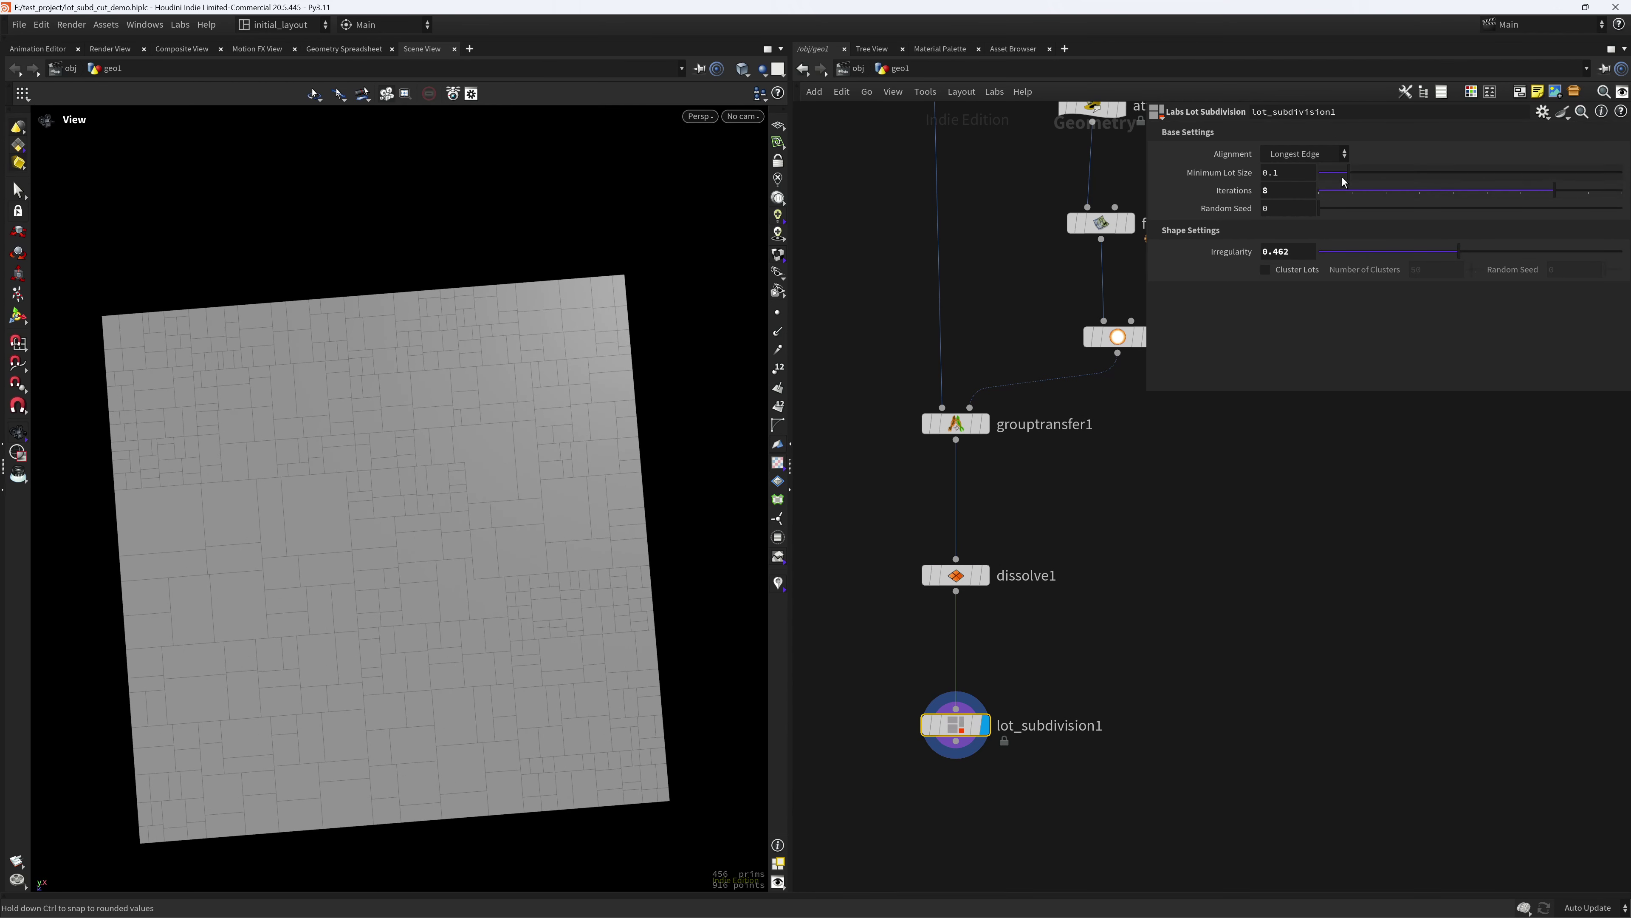
left_click_drag(1348, 172, 1505, 173)
right_click_drag(634, 569, 553, 648)
left_click_drag(553, 649, 615, 615)
right_click_drag(615, 616, 599, 652)
middle_click_drag(598, 614, 594, 626)
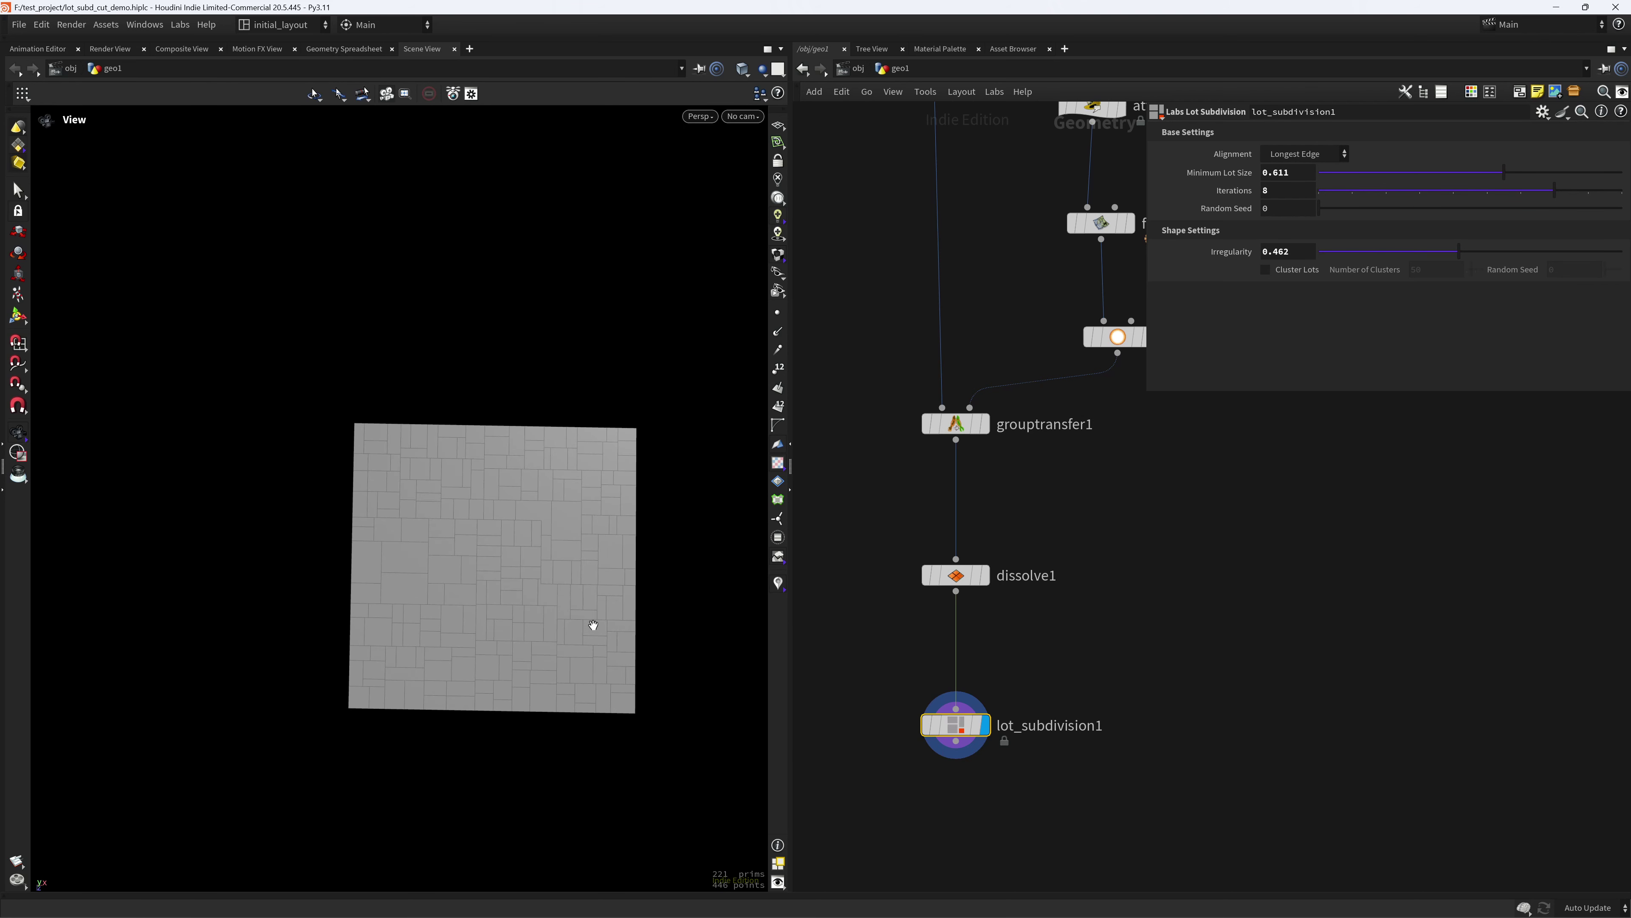
right_click_drag(594, 625, 609, 638)
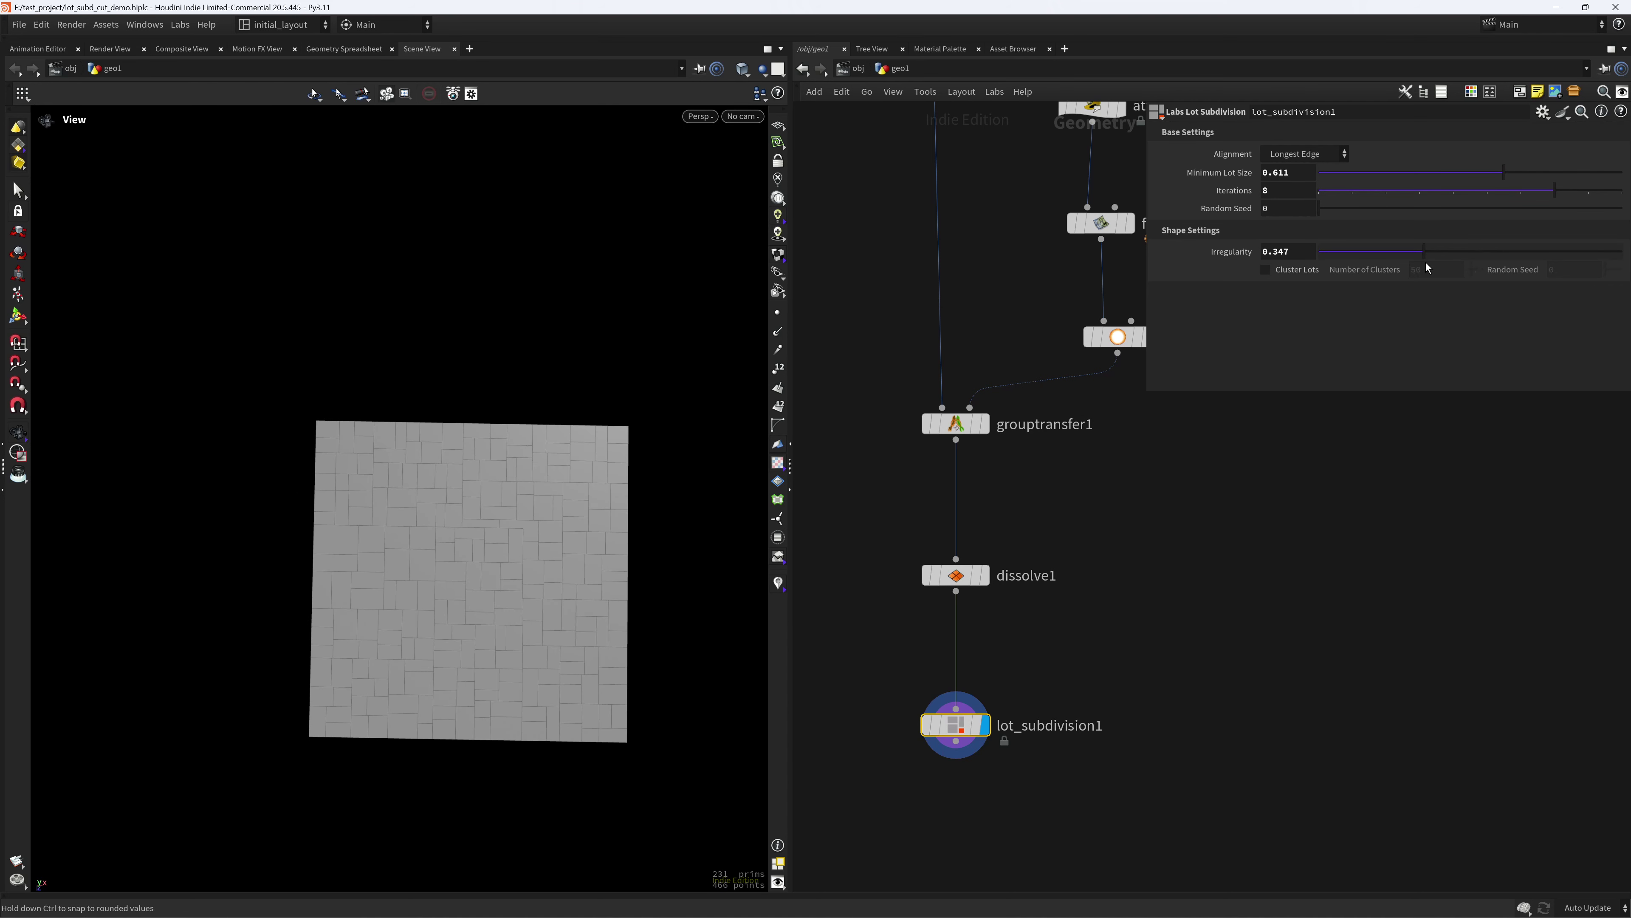
- Set the Lot Subdivision node's Minimum Lot Size to 0.866 and Random Seed to 5.2
left_click(1331, 208)
left_click_drag(1378, 214, 1381, 215)
right_click_drag(491, 534, 559, 545)
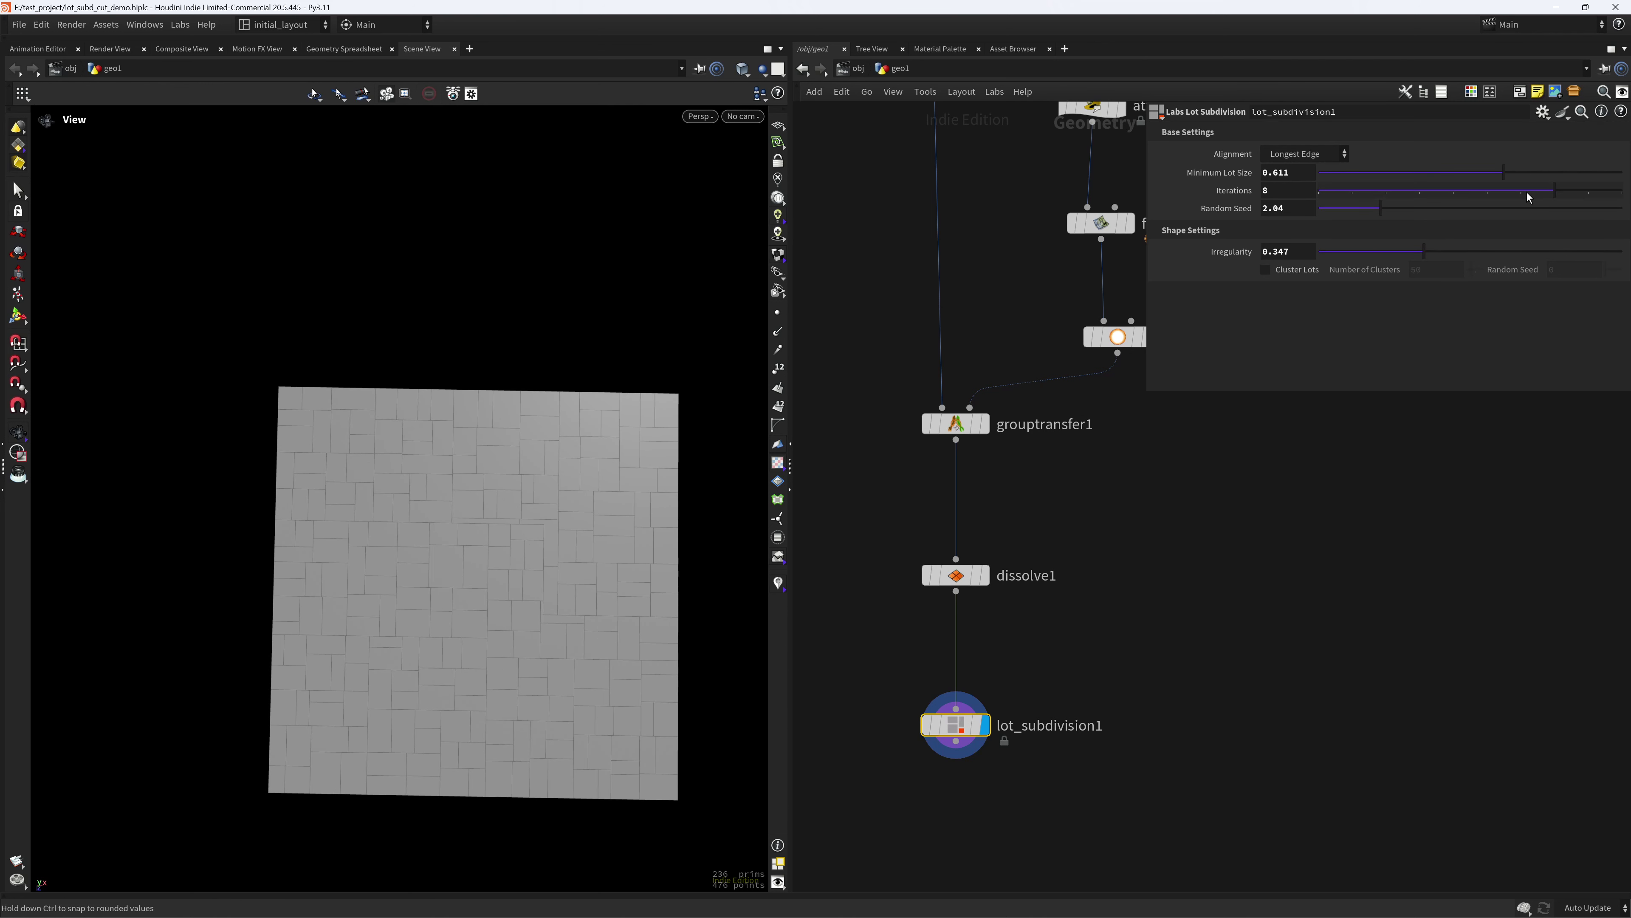
left_click_drag(1518, 197, 1583, 173)
left_click_drag(1383, 216, 1478, 218)
- Add an Attribute Wrangle node connected below lot_subdivision1
middle_click_drag(965, 861, 970, 687)
key("Tab")
type("attwr")
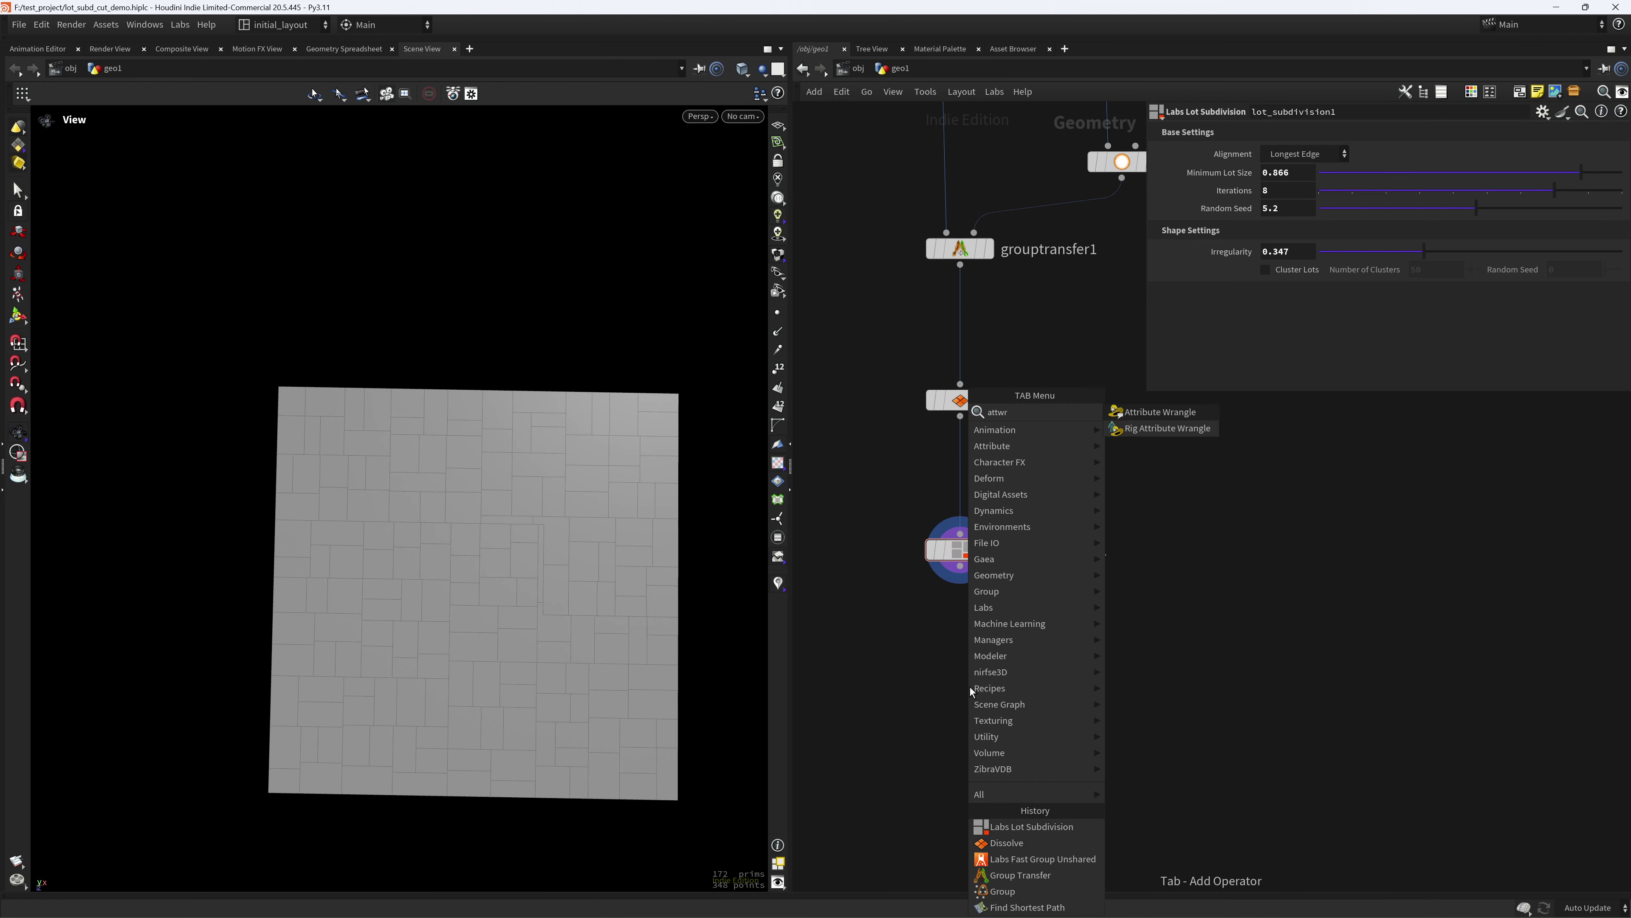
key("Return")
left_click(970, 686)
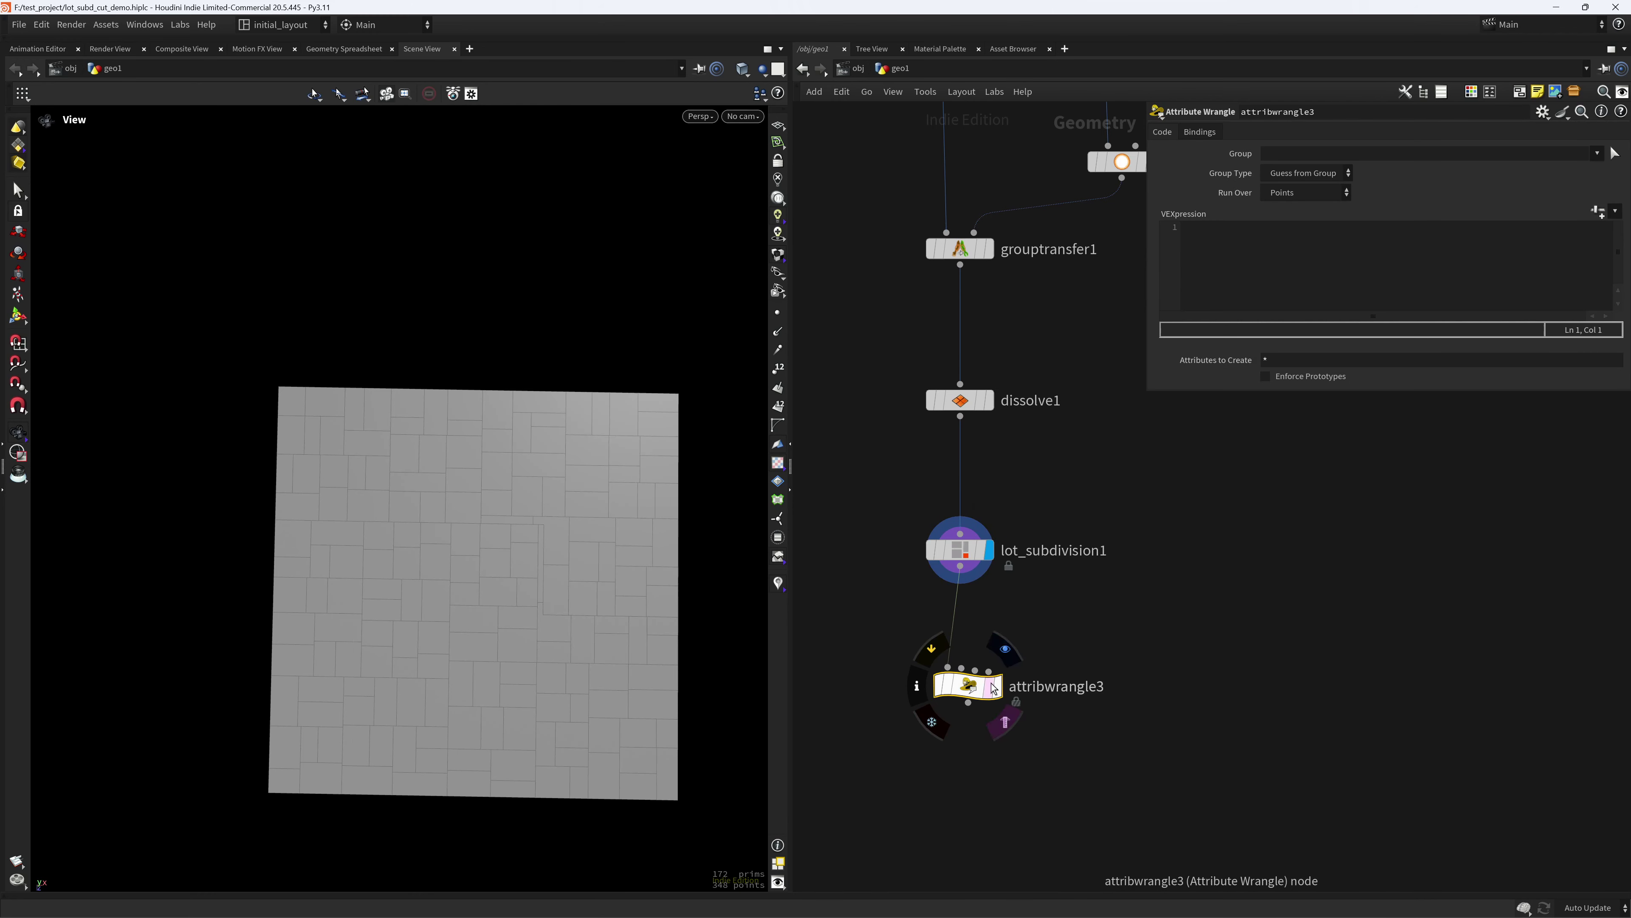
- Enter the VEX code i@class = i@primnum; in attribwrangle3 and set Run Over to Primitives
left_click(1240, 285)
type("i@class")
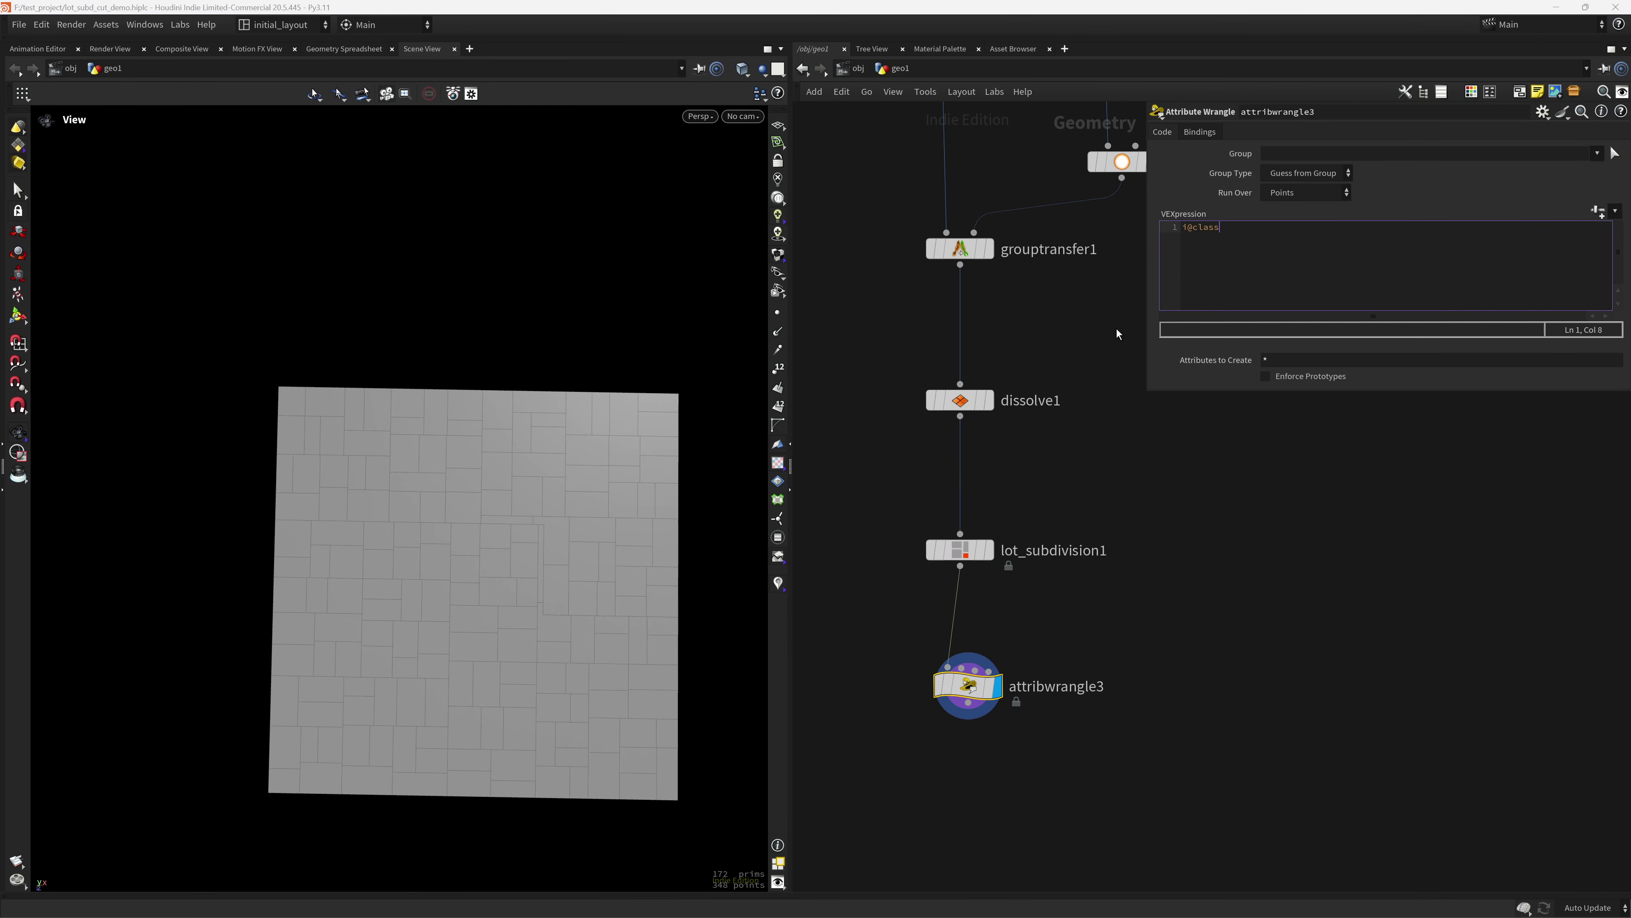
type(" = i@primnum;")
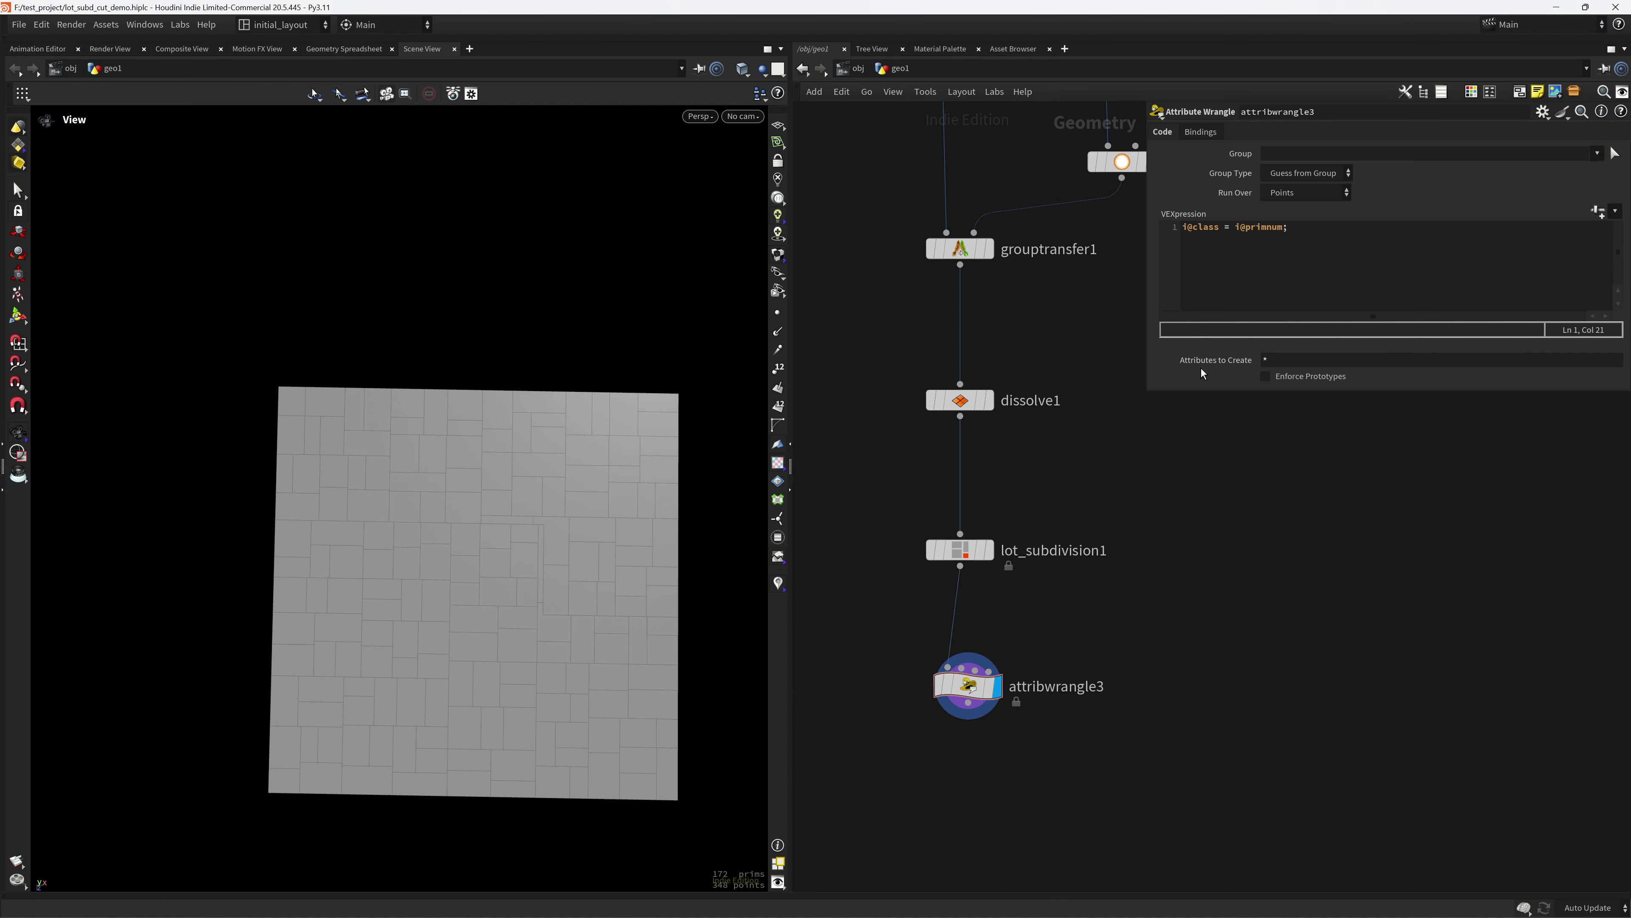
left_click(1298, 193)
left_click(1293, 224)
- Turn on the viewport visualization of the class attribute from attribwrangle3's node info, leaving the info window closed
mouse_move(970, 687)
left_click(1005, 723)
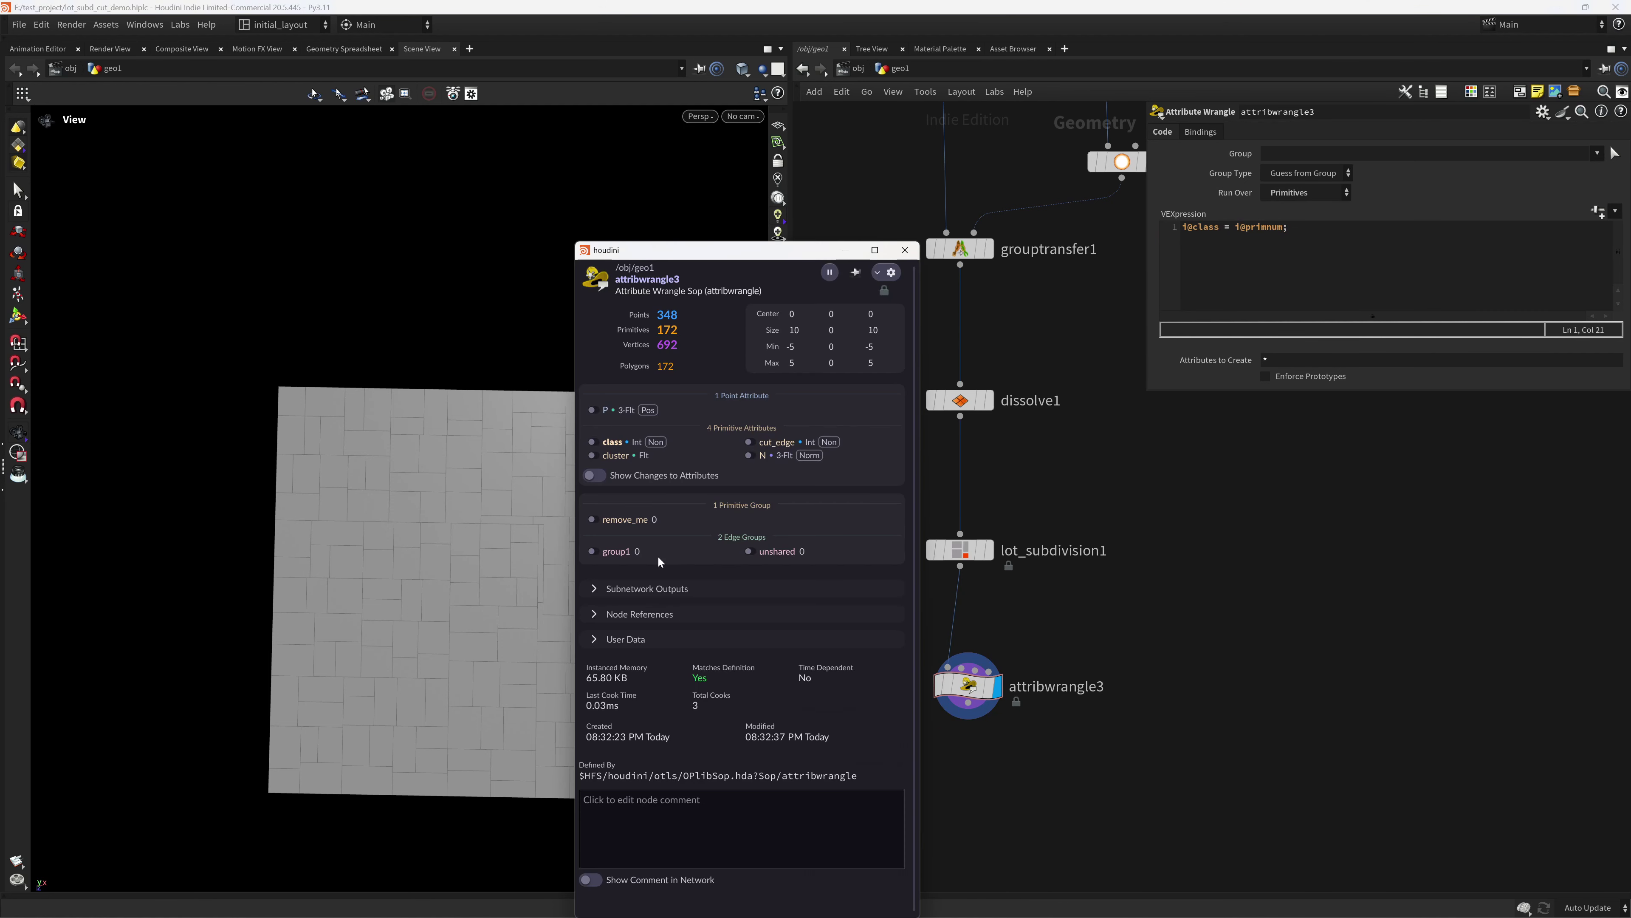
left_click(596, 443)
left_click(907, 251)
scroll(547, 614, "down", 2)
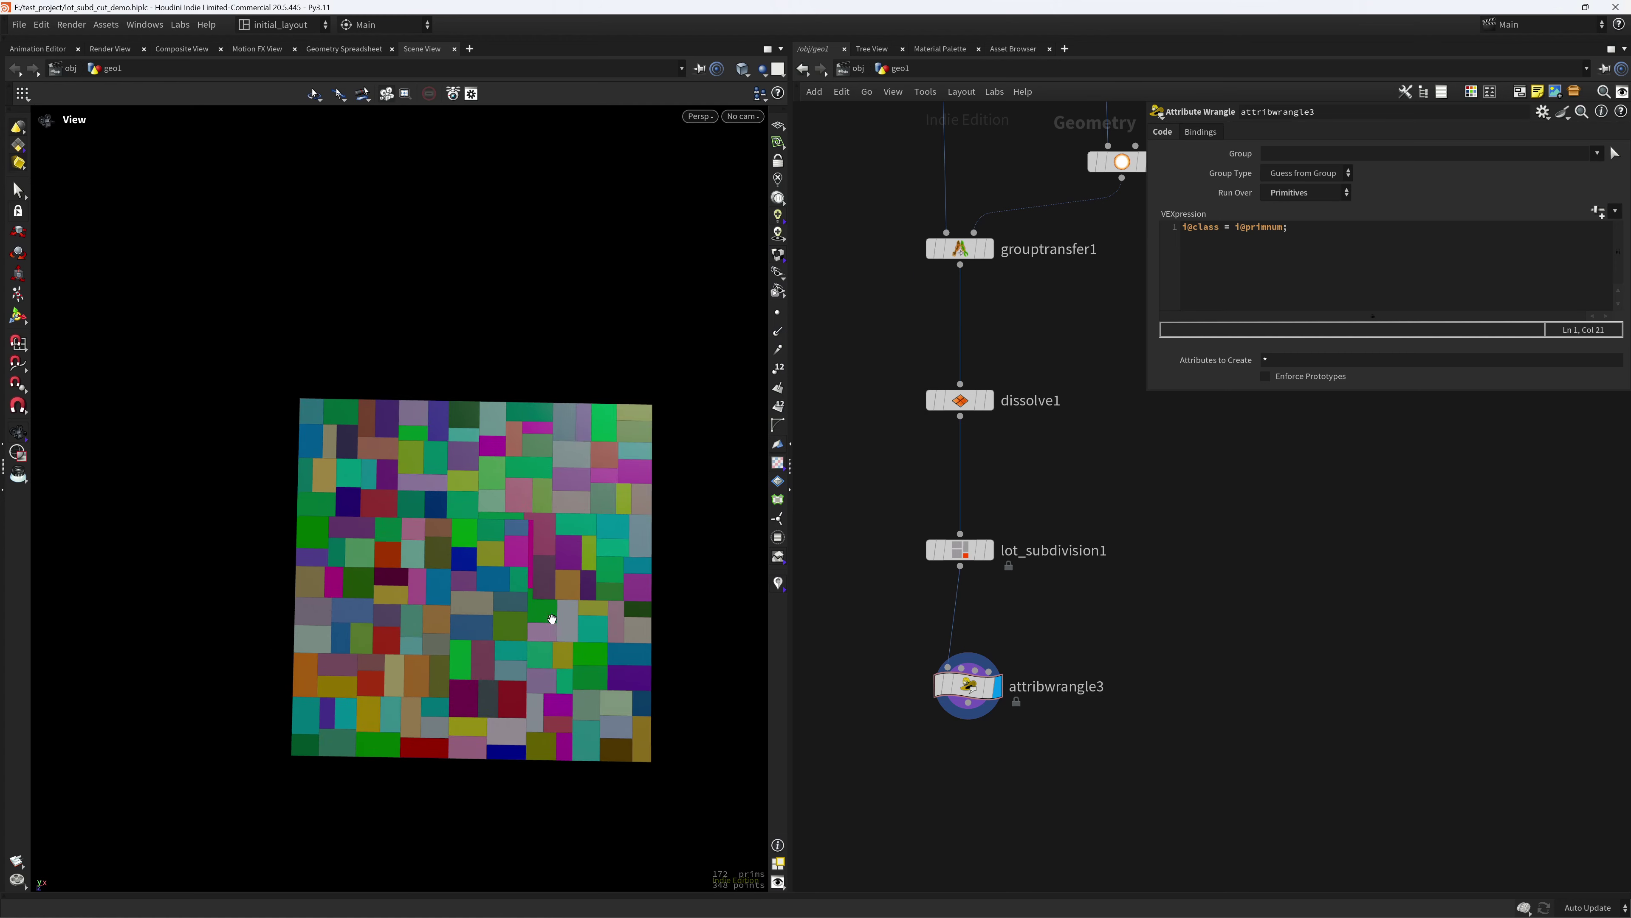
left_click_drag(550, 617, 564, 625)
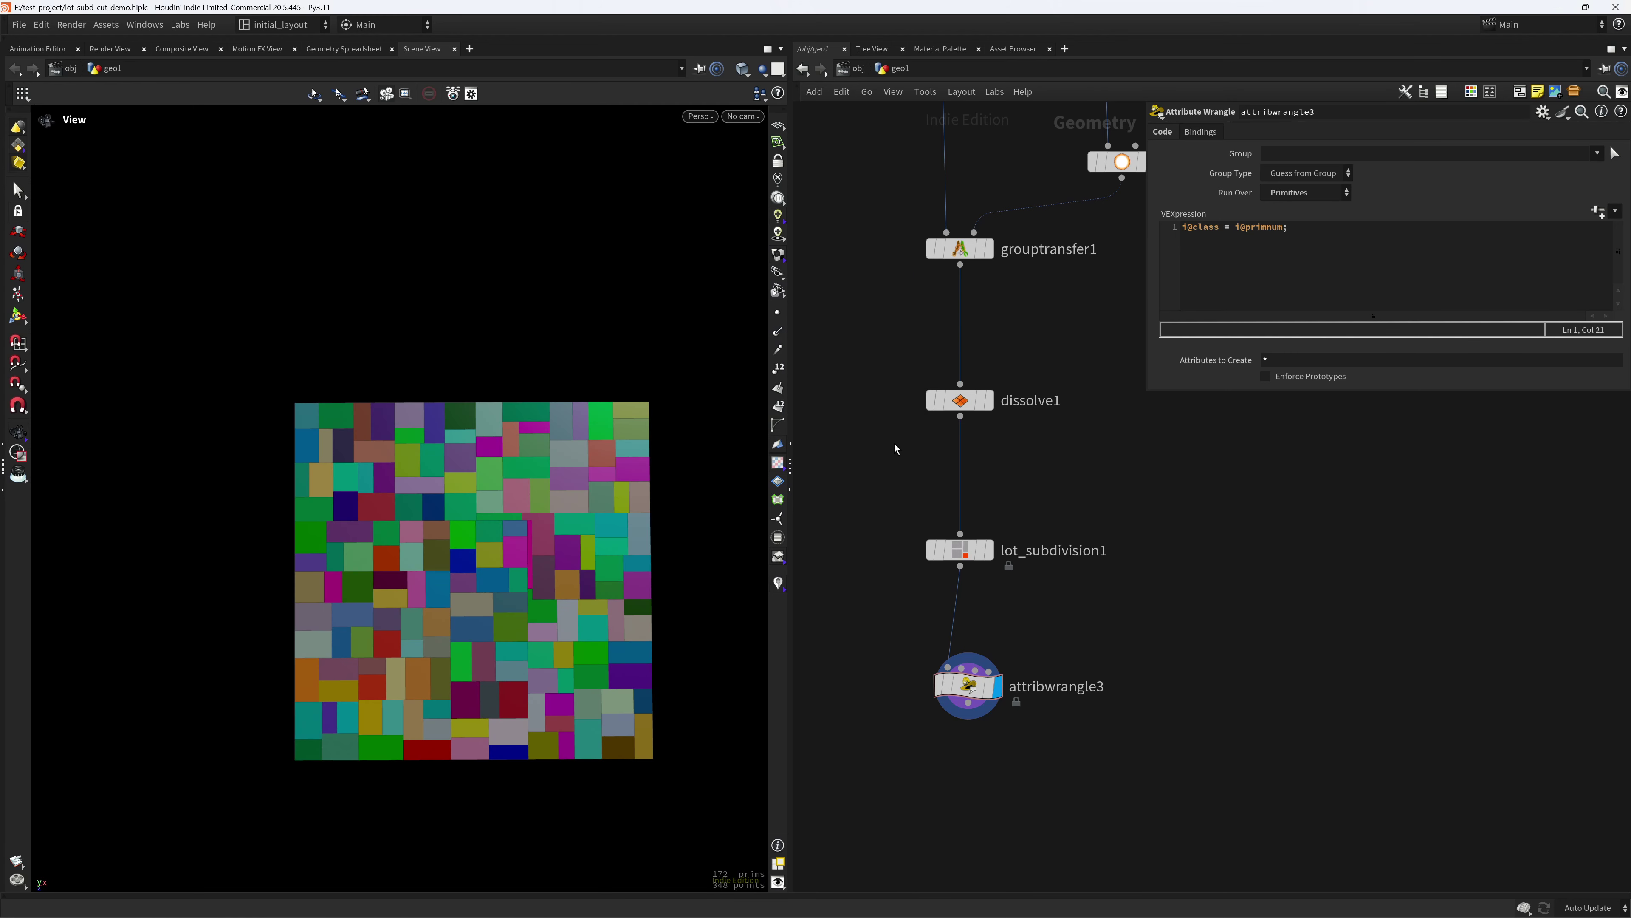
- Duplicate dissolve1 as a parallel branch from grouptransfer1 and display the copy
middle_click_drag(895, 444, 987, 497)
left_click_drag(1063, 458, 925, 483, "alt")
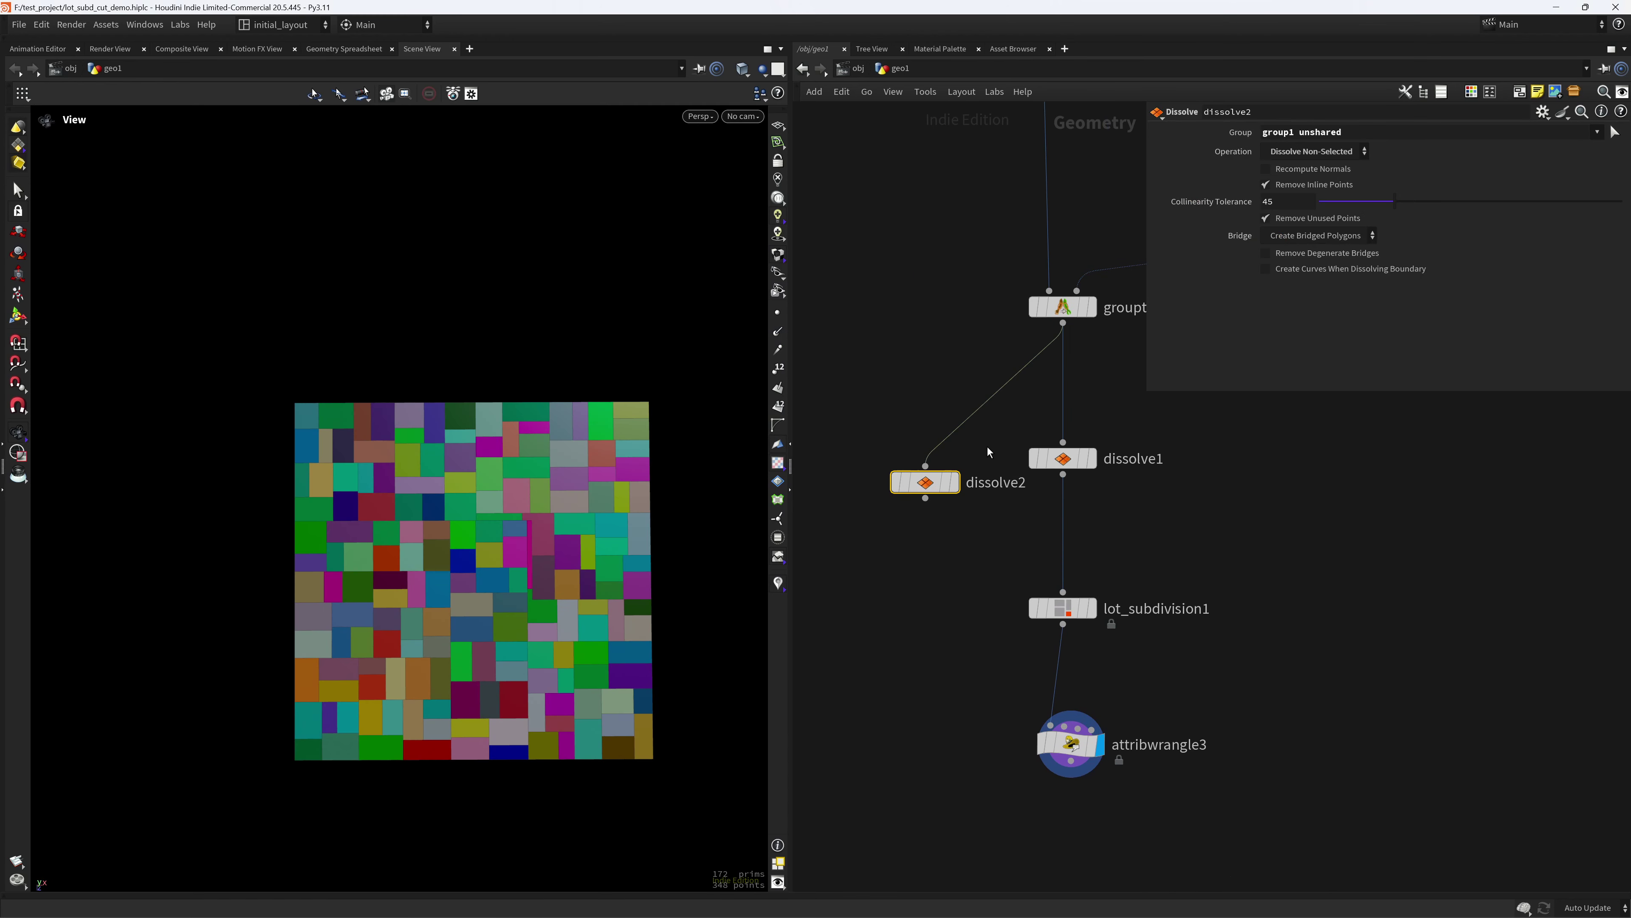
left_click(956, 475)
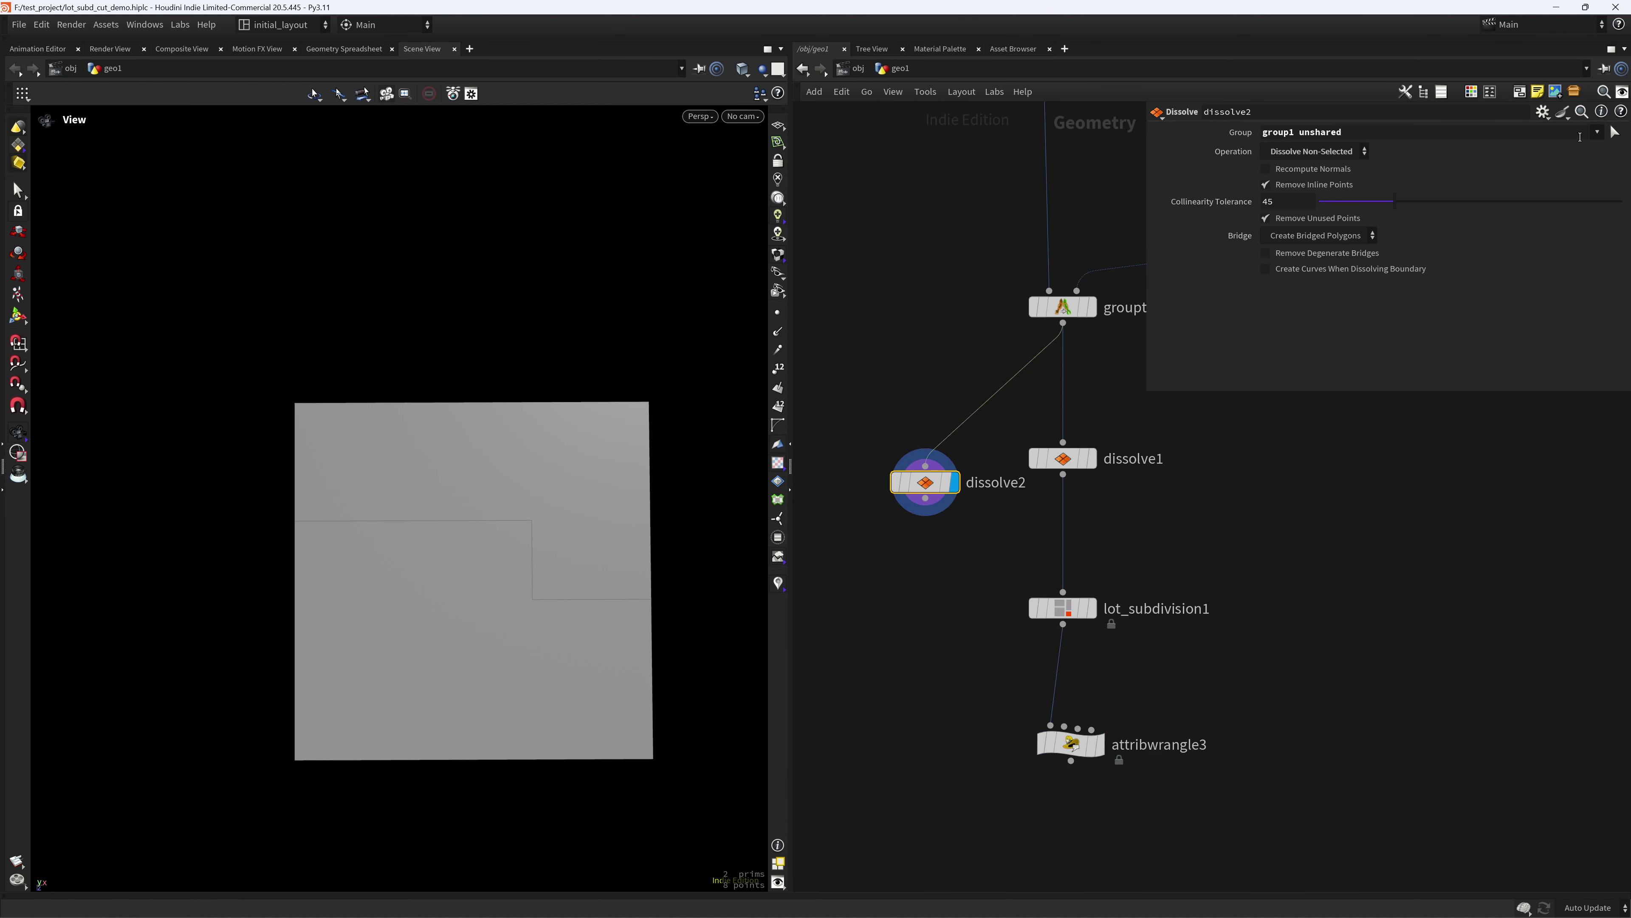
- Reduce the duplicated Dissolve node's Group to unshared by removing group1, and save the scene
left_click(1598, 132)
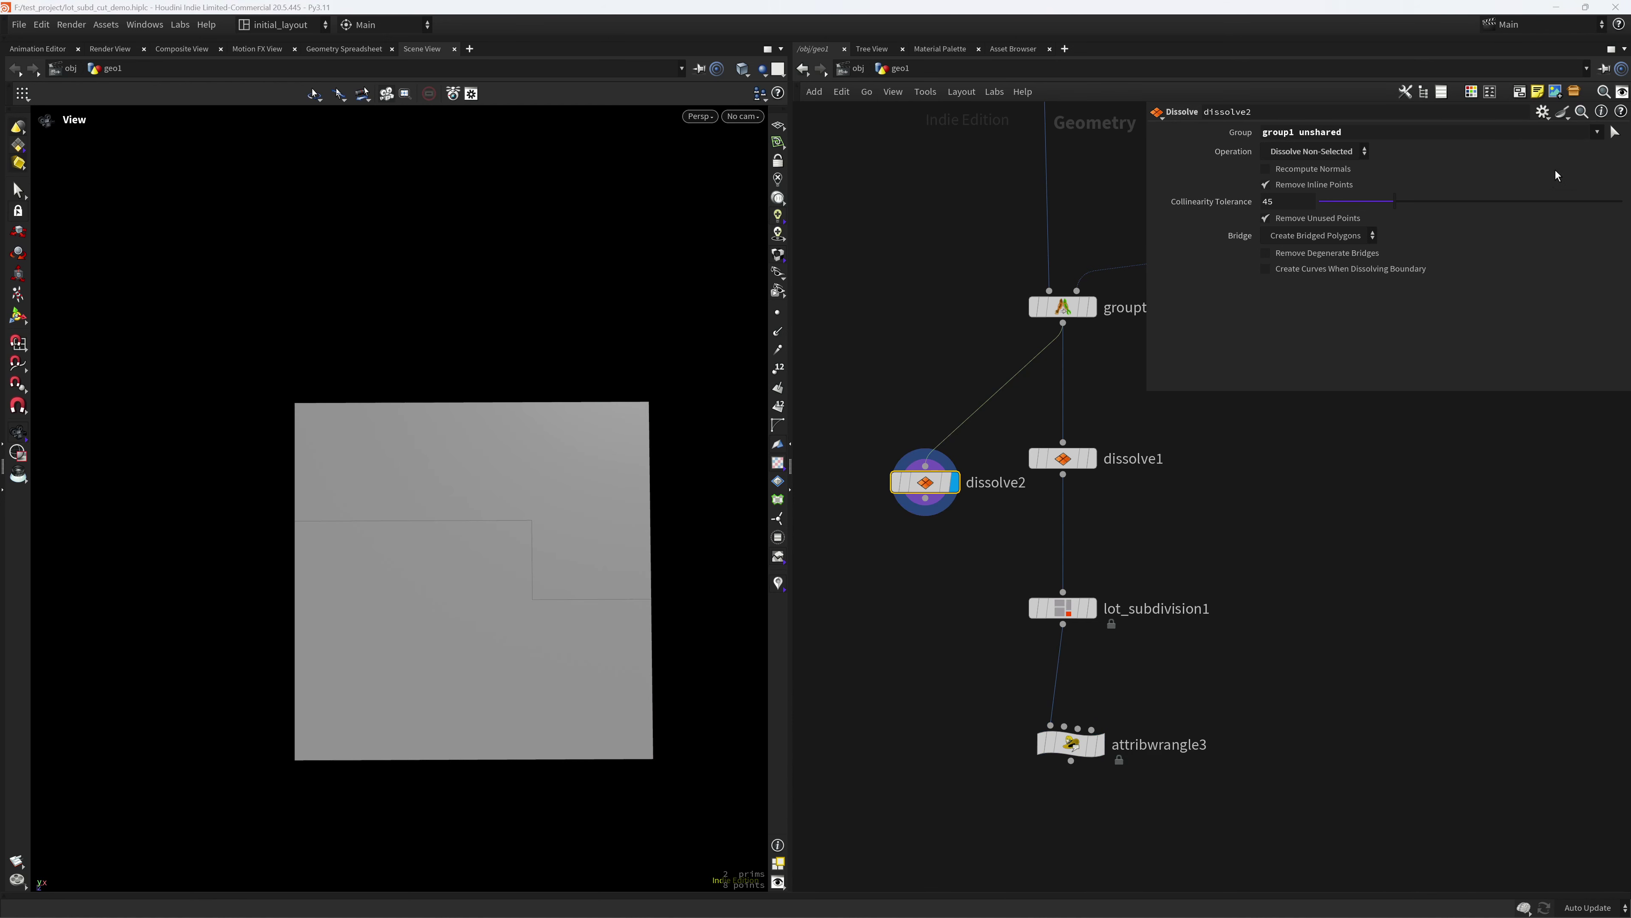
left_click(1555, 169)
key("ctrl+s")
scroll(608, 642, "down", 2)
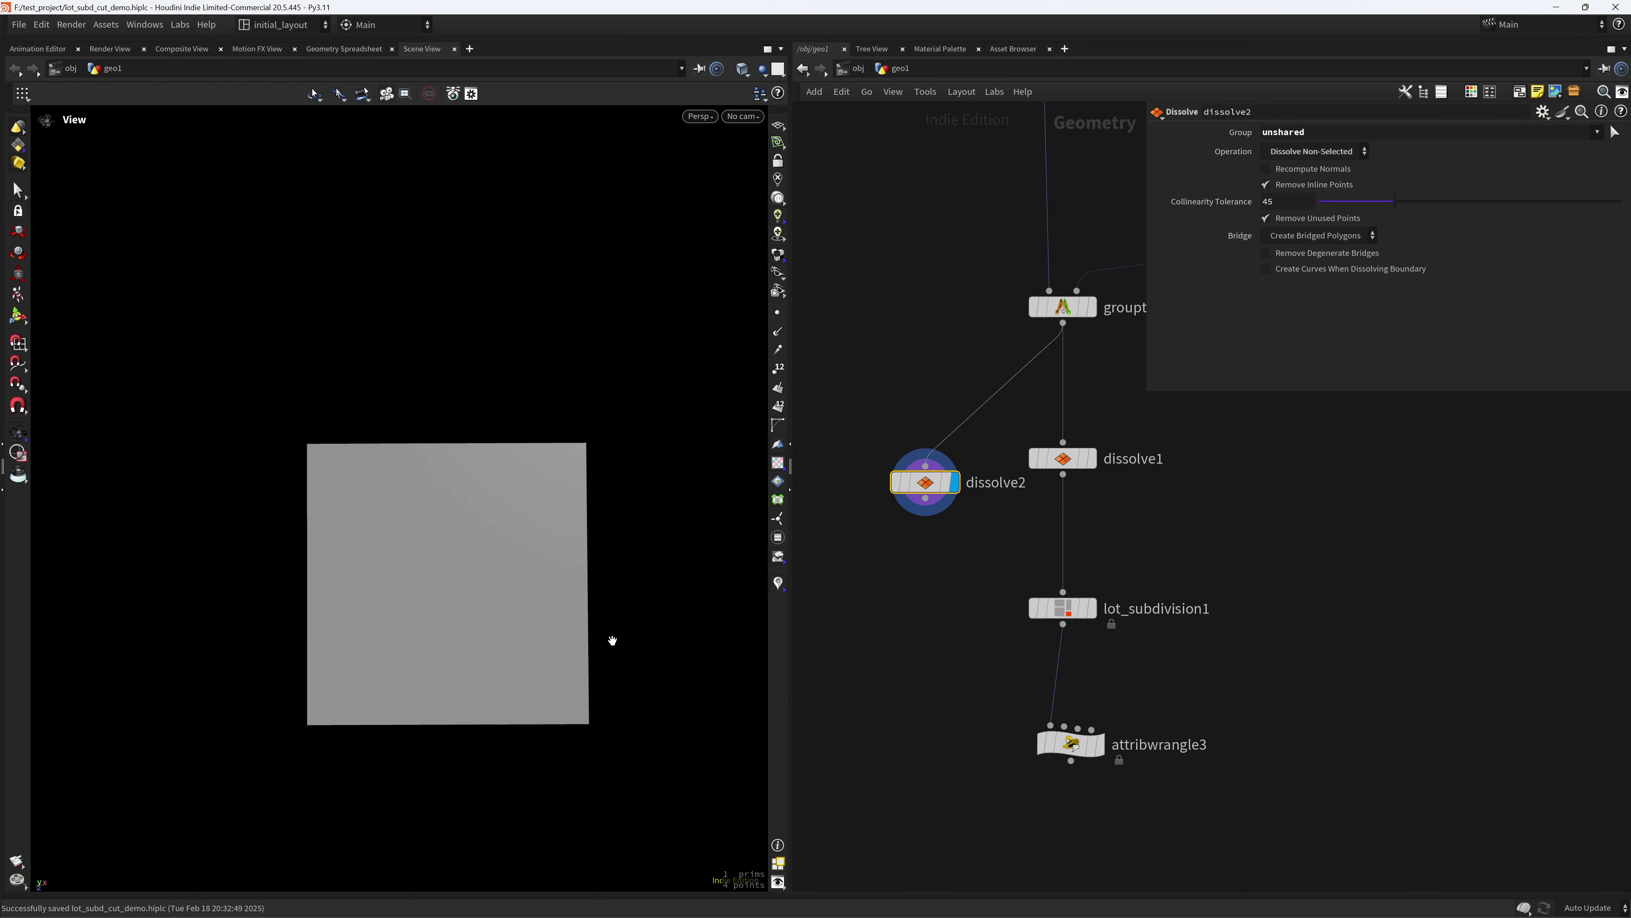
scroll(576, 630, "up", 2)
- Wire dissolve2 into lot_subdivision1 in place of dissolve1 and display attribwrangle3
left_click_drag(925, 499, 1063, 591)
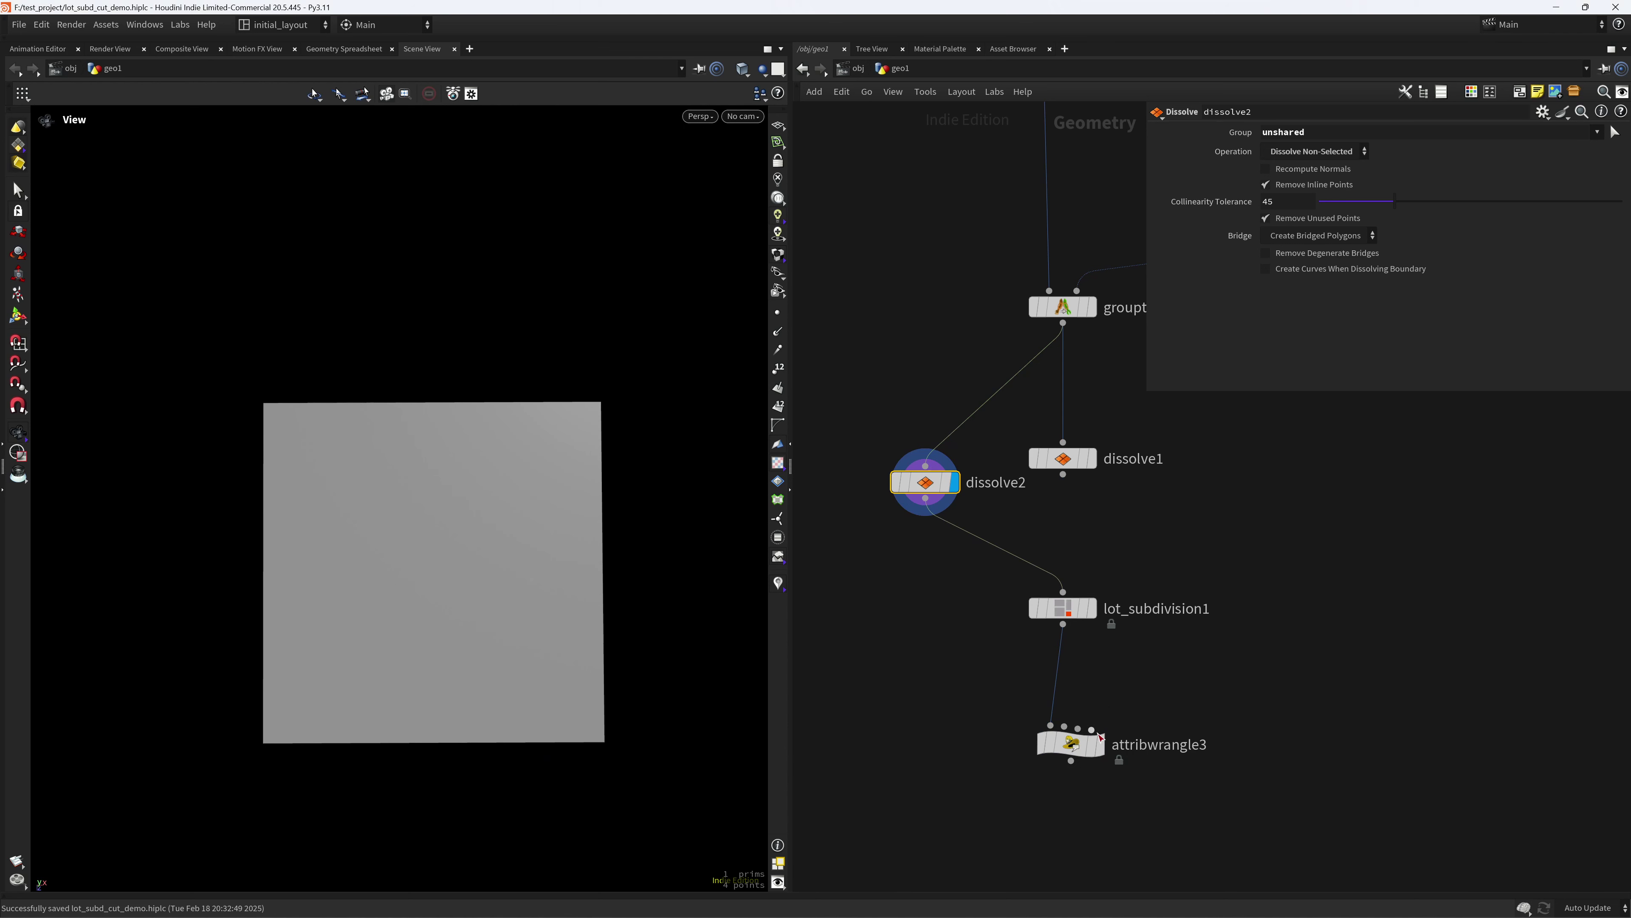
left_click(1099, 744)
scroll(539, 484, "up", 3)
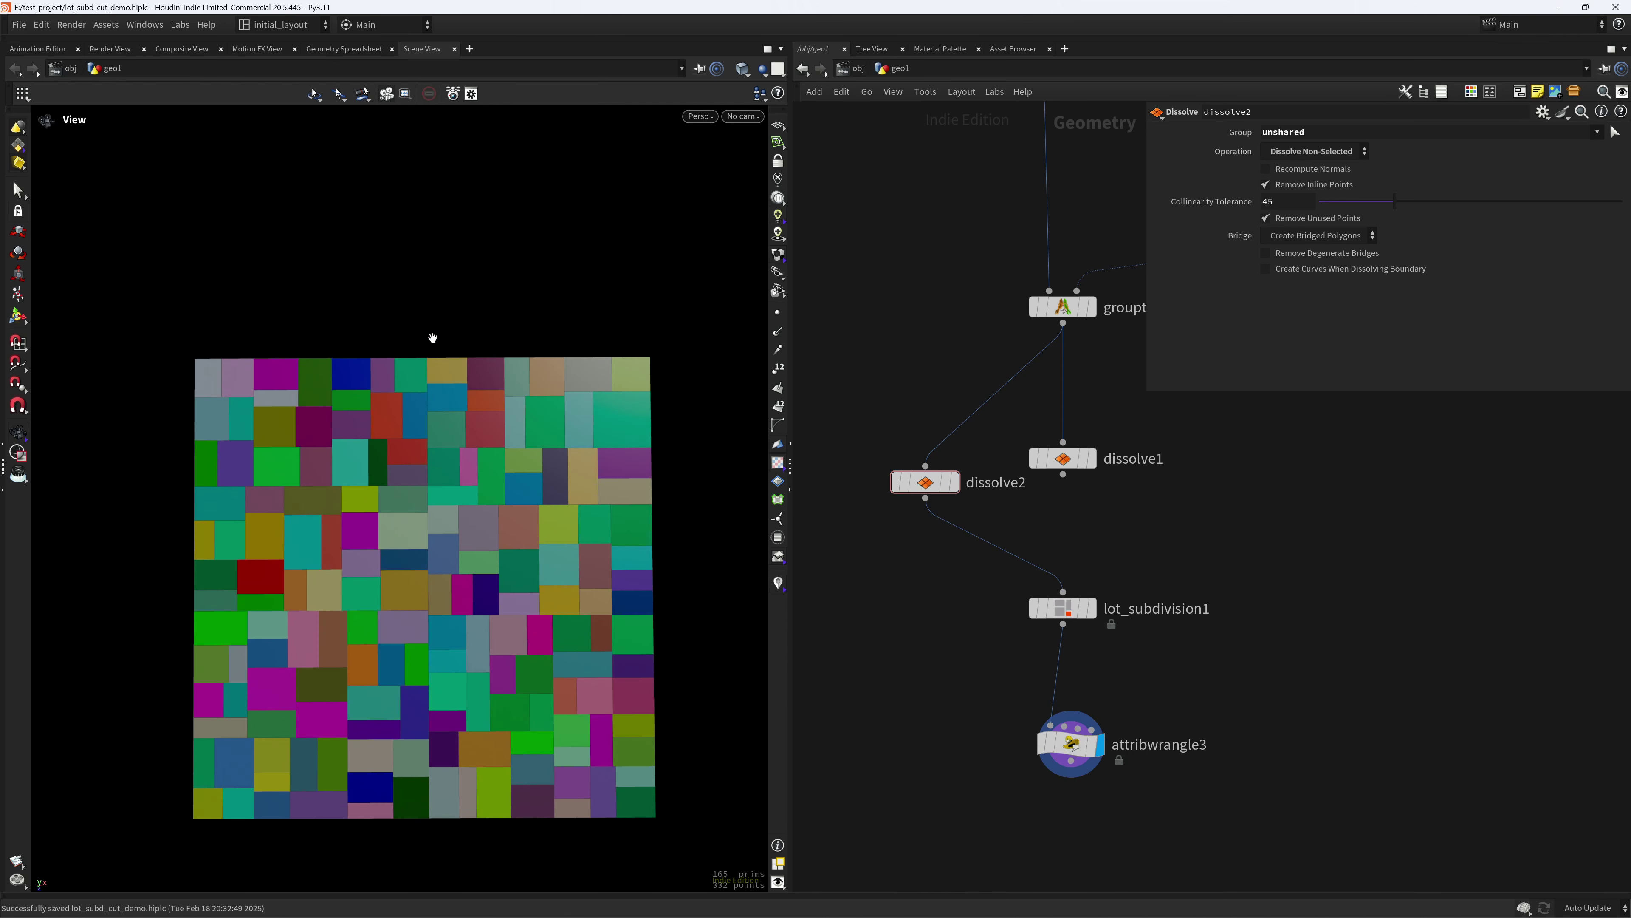
- Reconnect dissolve1 to lot_subdivision1 and set the Lot Subdivision node's Random Seed to 3.39
left_click_drag(1065, 476, 1064, 592)
scroll(516, 645, "down", 2)
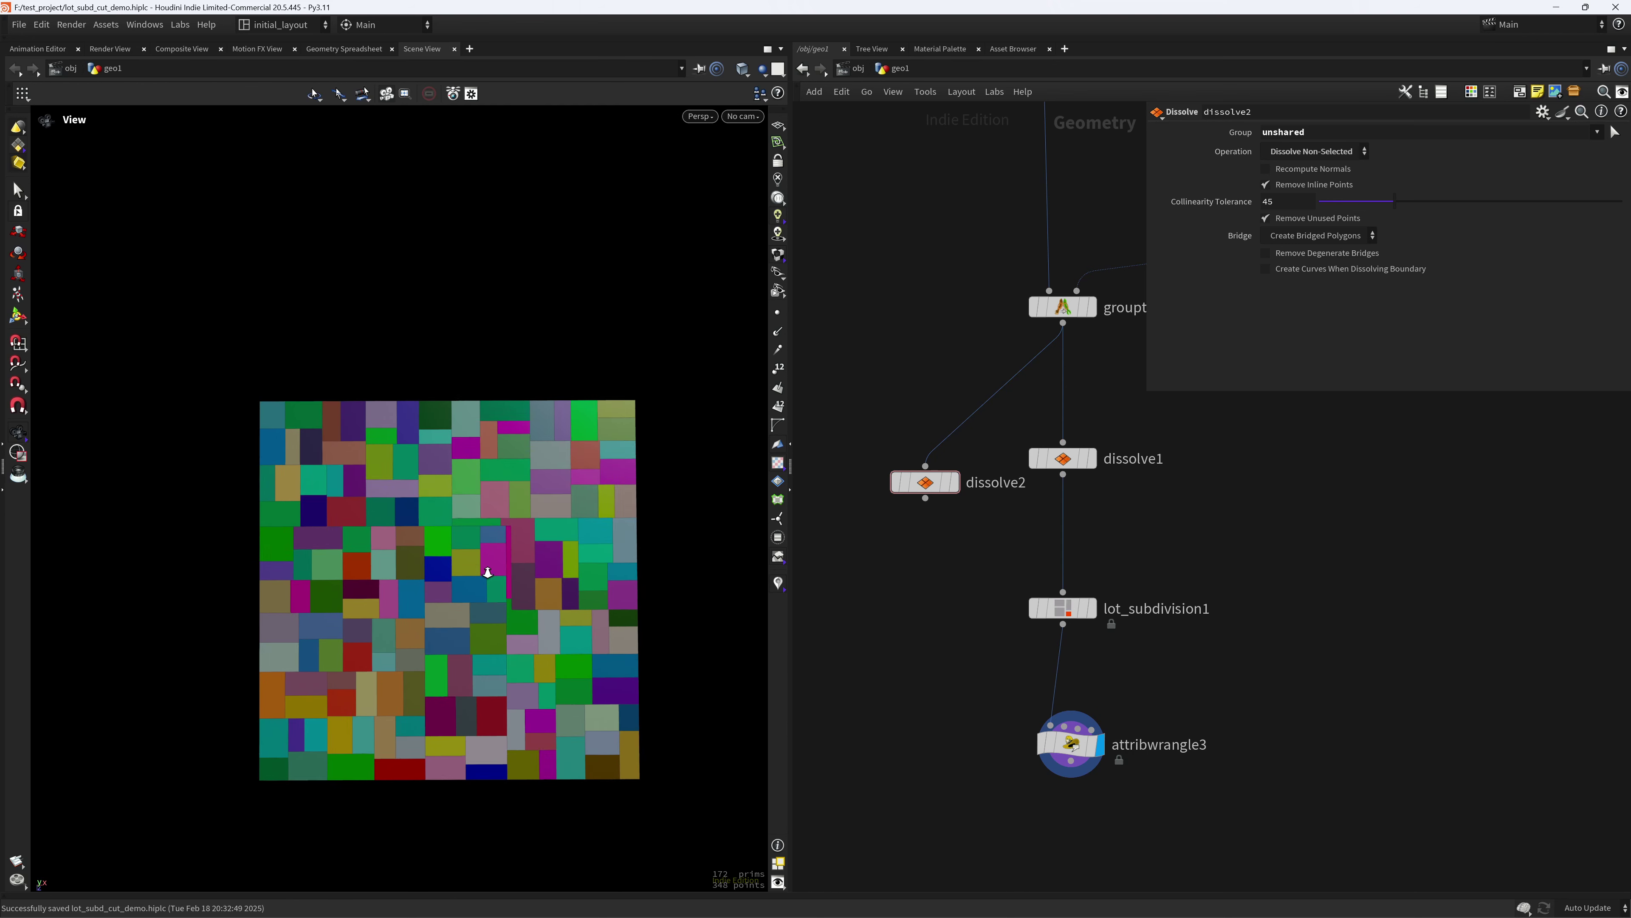
scroll(514, 569, "up", 2)
left_click_drag(1153, 556, 1054, 635)
left_click_drag(1467, 197, 1423, 216)
- Set the sort1 node's random point sort Seed to 32 and save the scene
middle_click_drag(1065, 487, 1018, 685)
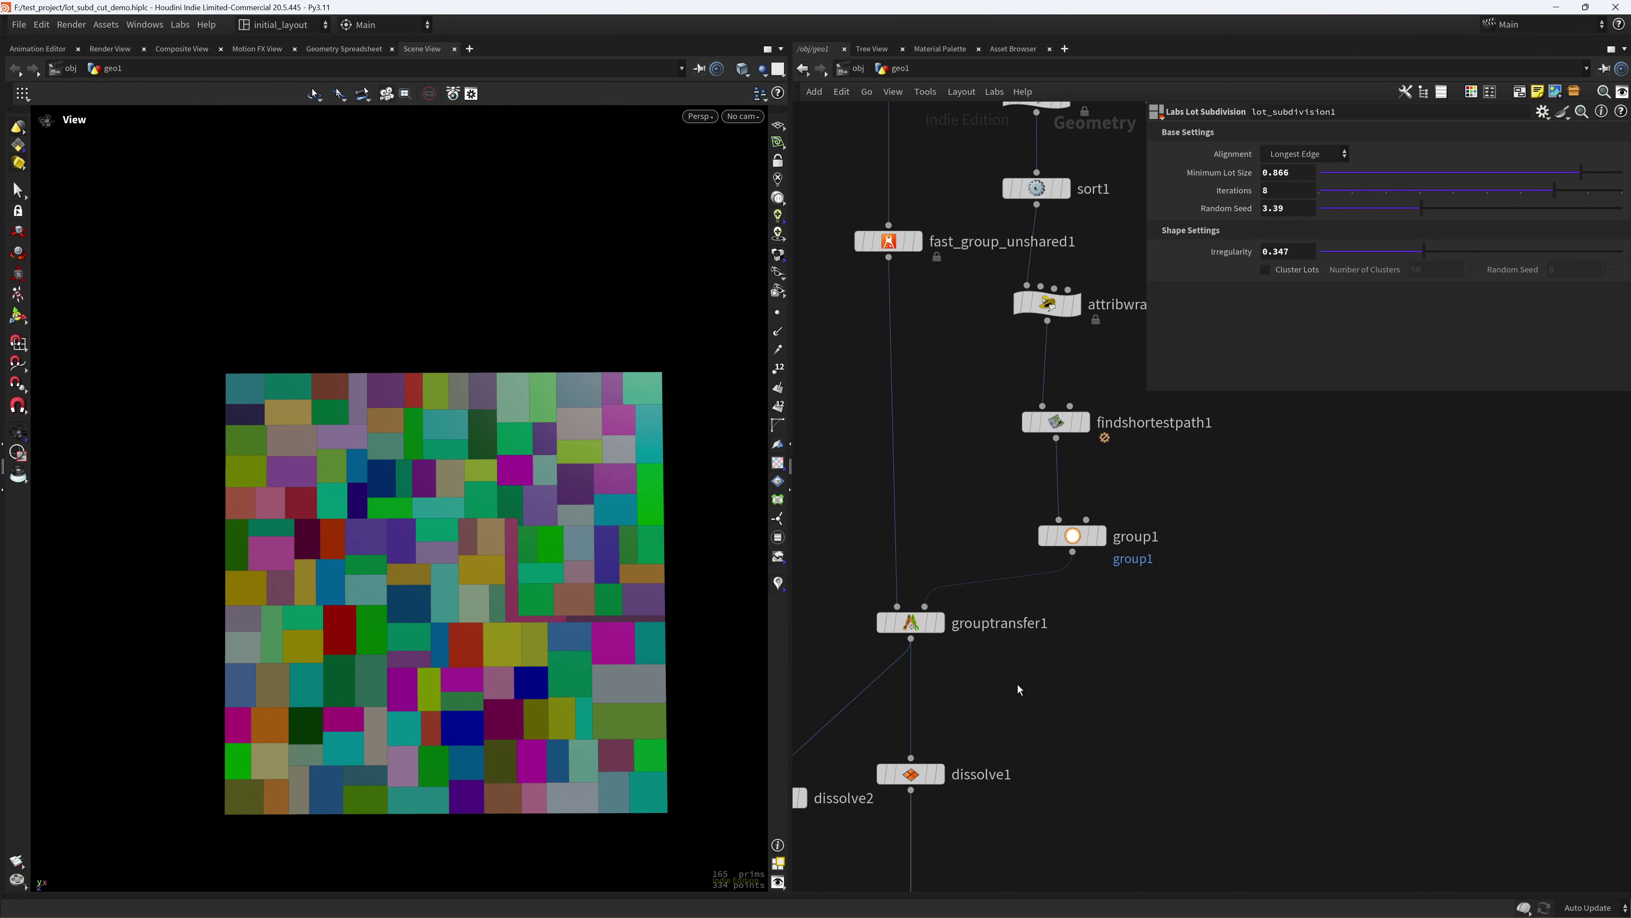
middle_click_drag(996, 351, 947, 527)
left_click(989, 364)
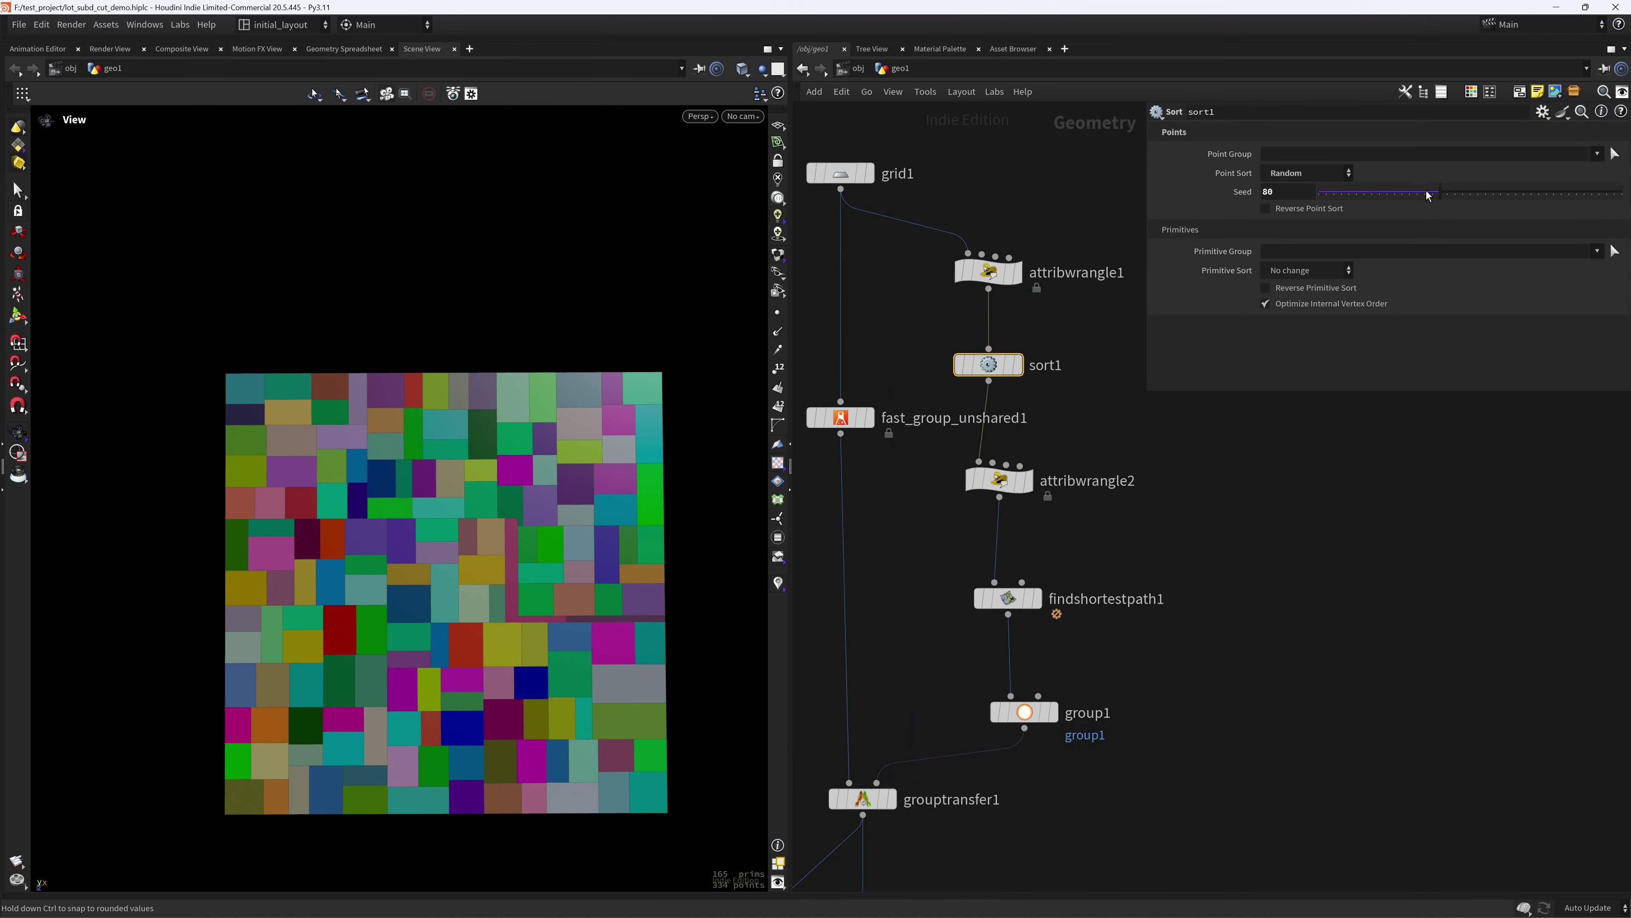
left_click_drag(1427, 190, 1368, 195)
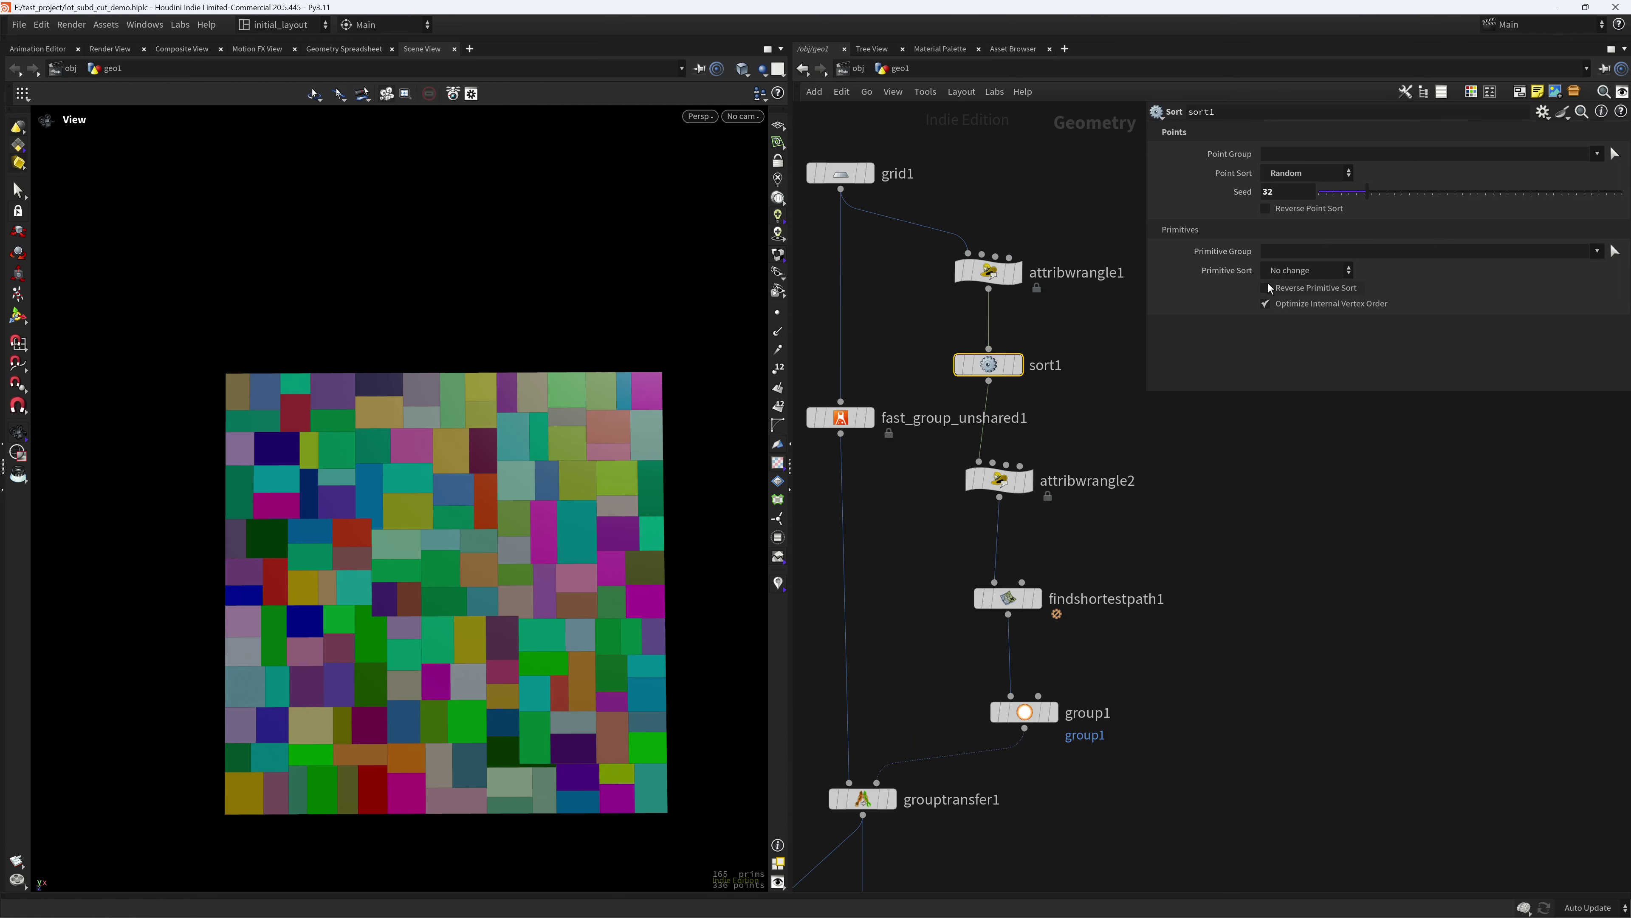
scroll(553, 626, "down", 2)
middle_click_drag(539, 652, 504, 623)
key("ctrl+s")
scroll(574, 595, "up", 2)
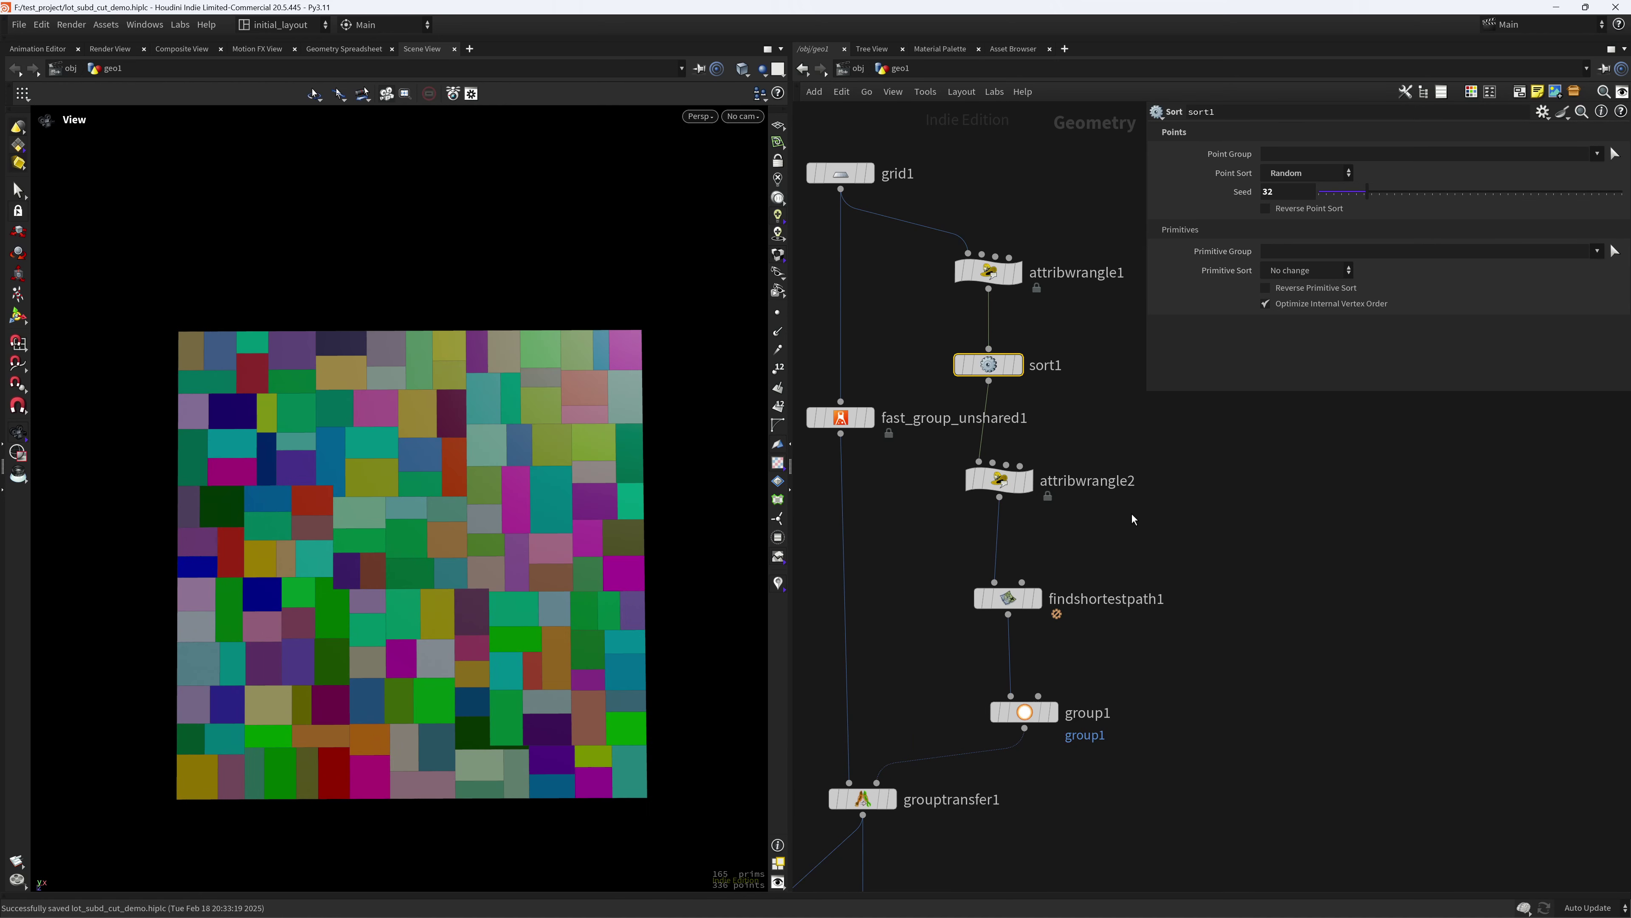
- Examine the node network from grid1 down to attribwrangle3 alongside the colored lot layout
scroll(1132, 514, "down", 4)
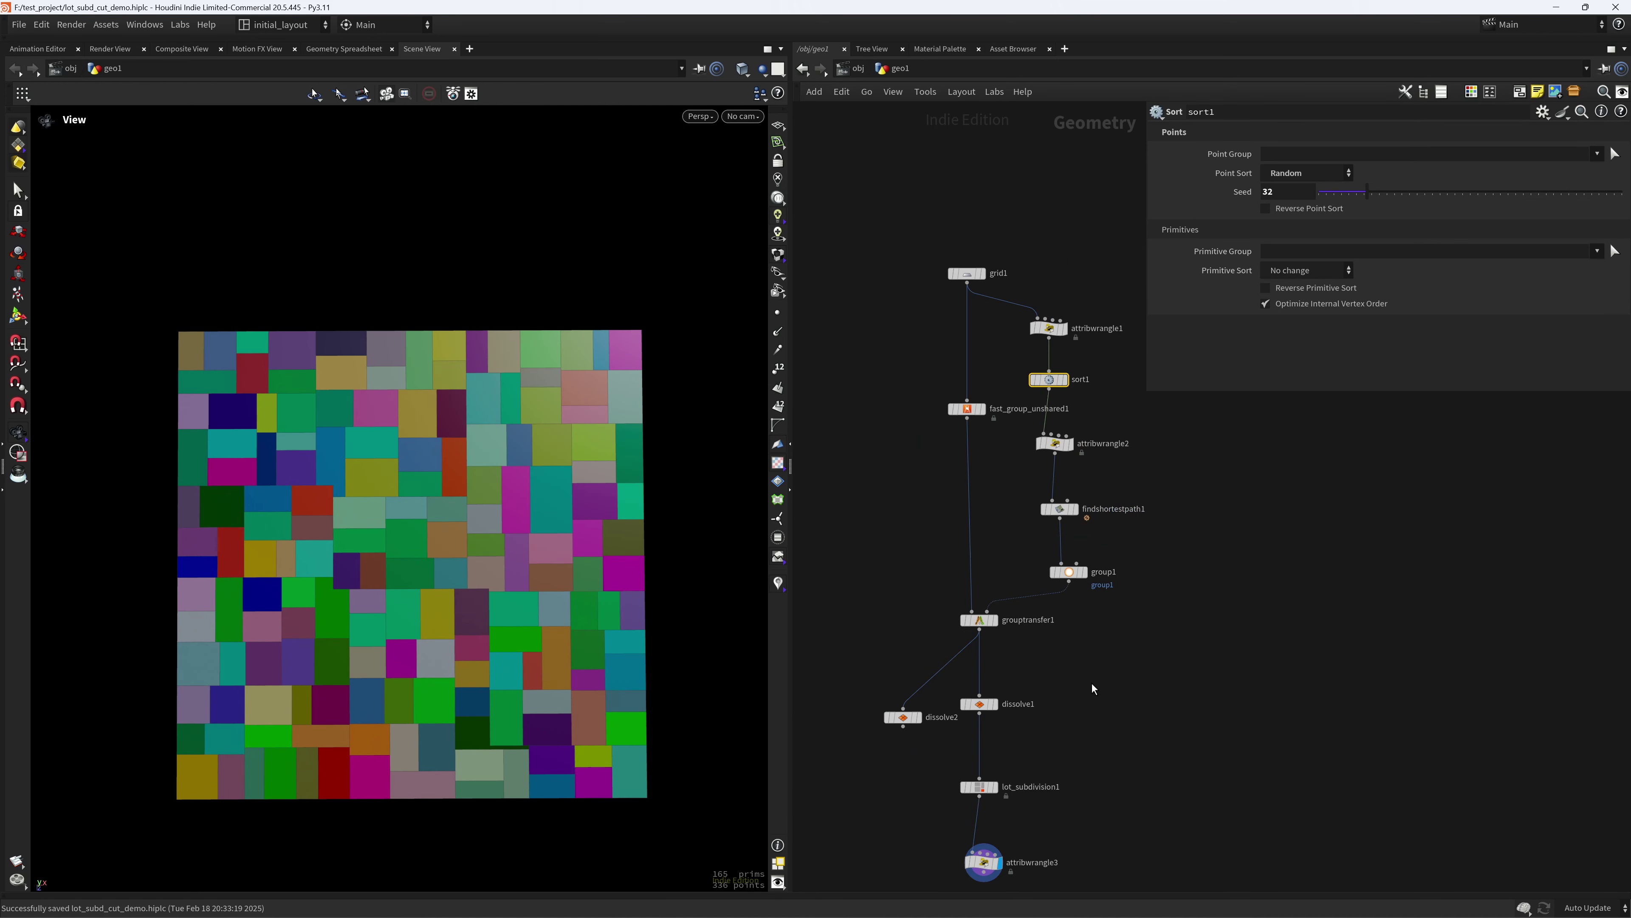
middle_click_drag(1051, 749, 1044, 612)
scroll(1039, 605, "up", 3)
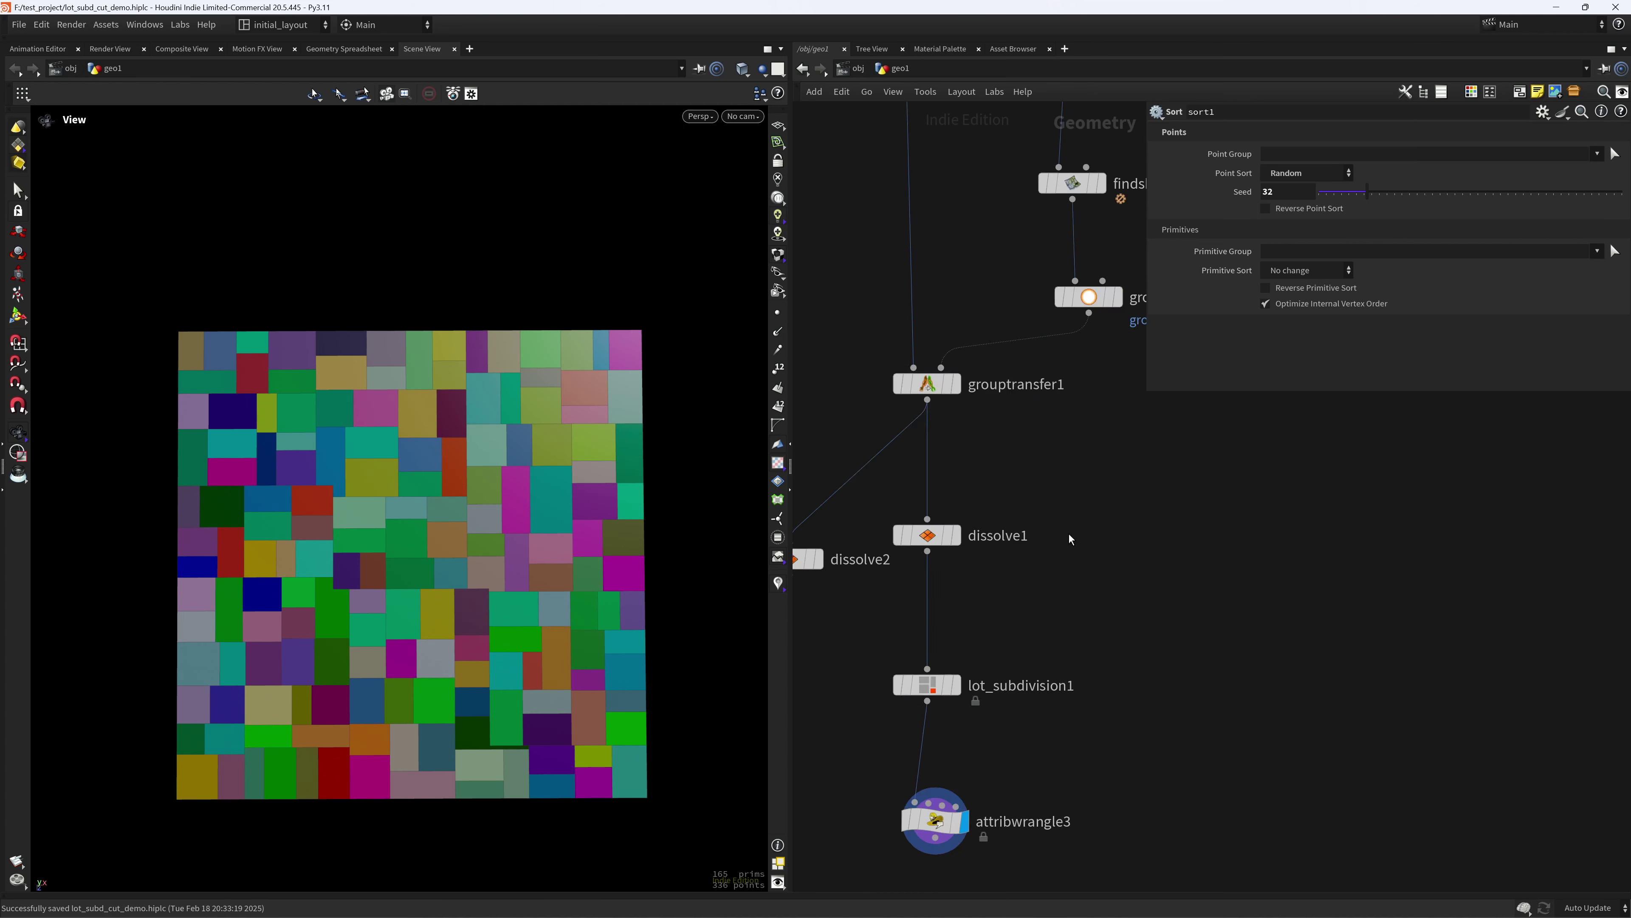
middle_click_drag(1038, 215, 969, 551)
scroll(956, 522, "up", 1)
scroll(926, 630, "down", 3)
scroll(925, 593, "up", 2)
scroll(965, 599, "up", 1)
scroll(969, 550, "down", 4)
scroll(960, 569, "up", 2)
scroll(970, 578, "down", 2)
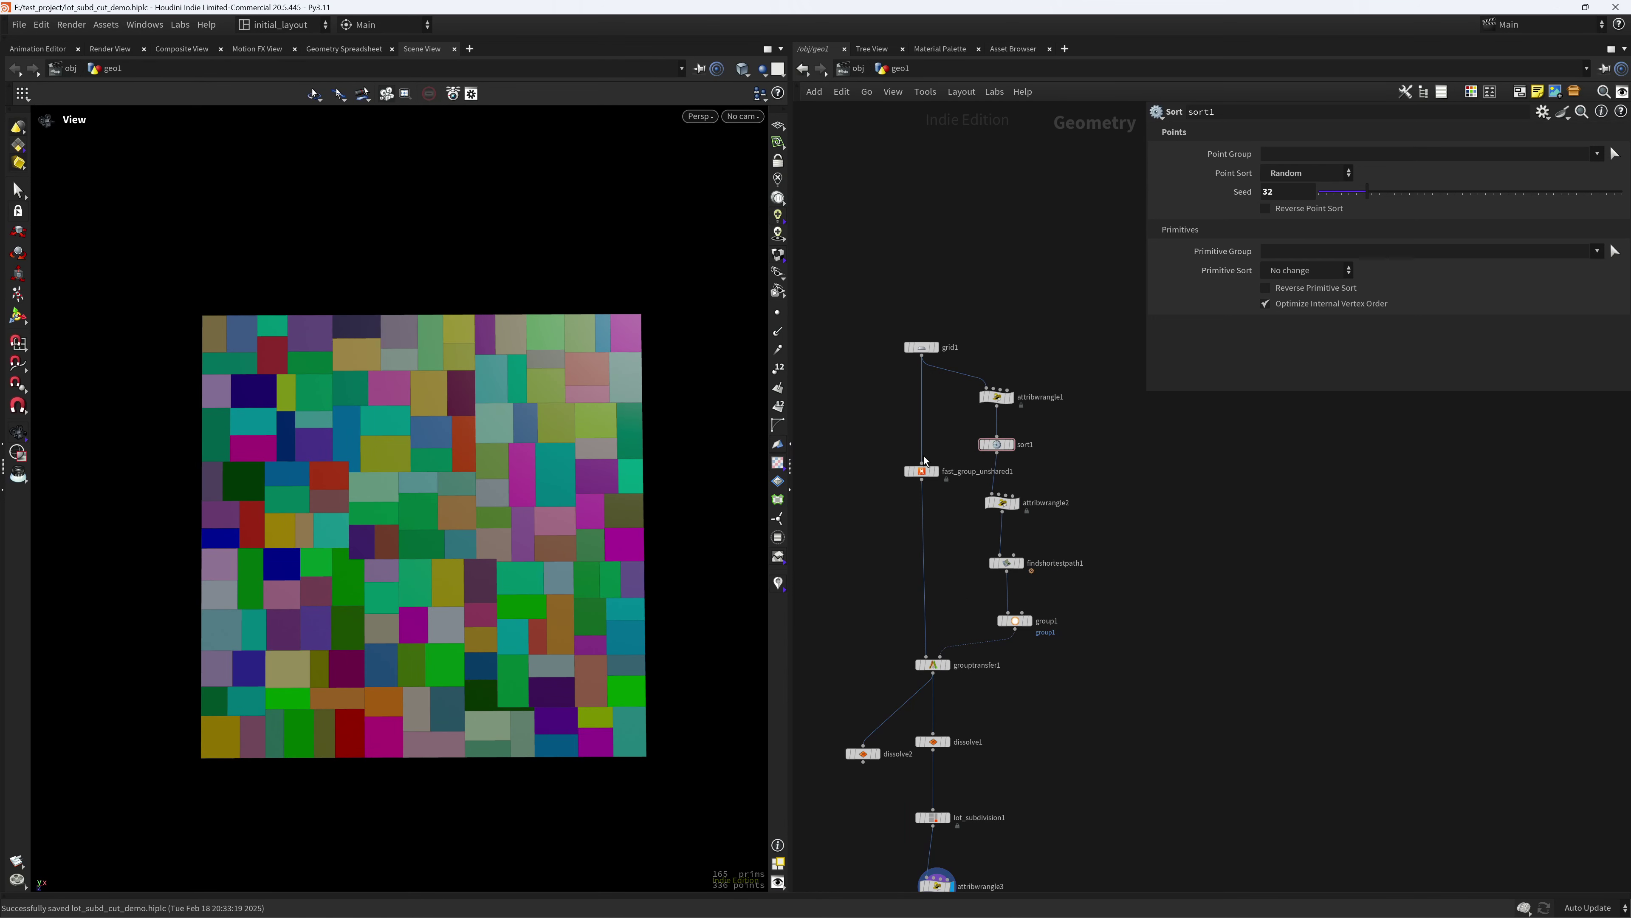
scroll(1070, 460, "up", 1)
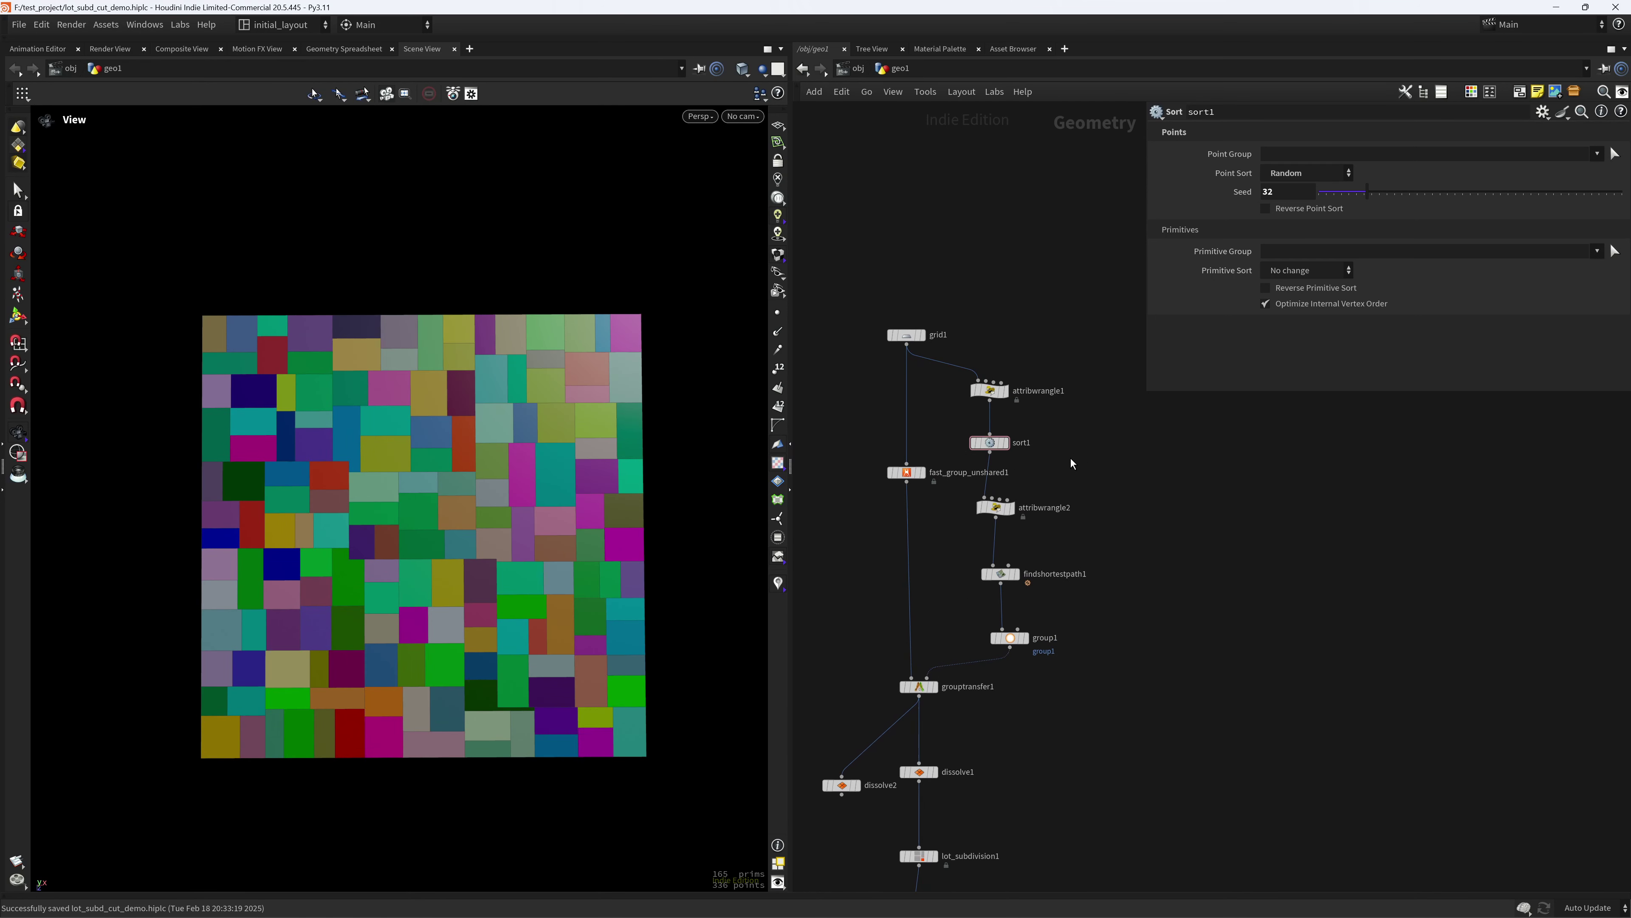
- Review attribwrangle2's code and its Run Over options without changing them
left_click(995, 508)
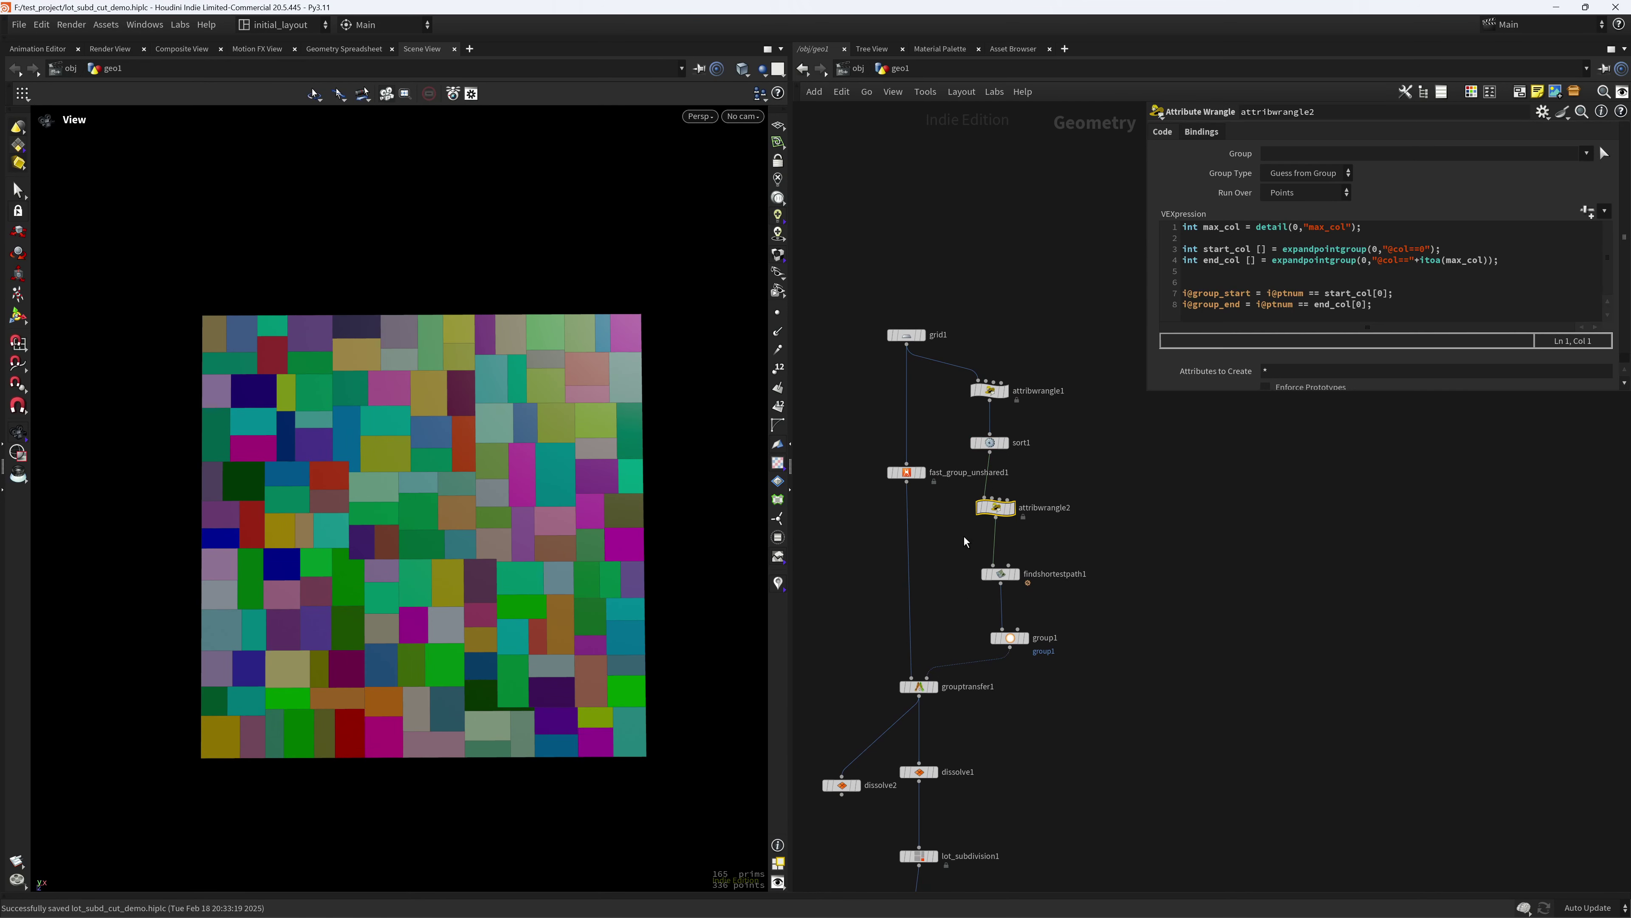
left_click(1314, 193)
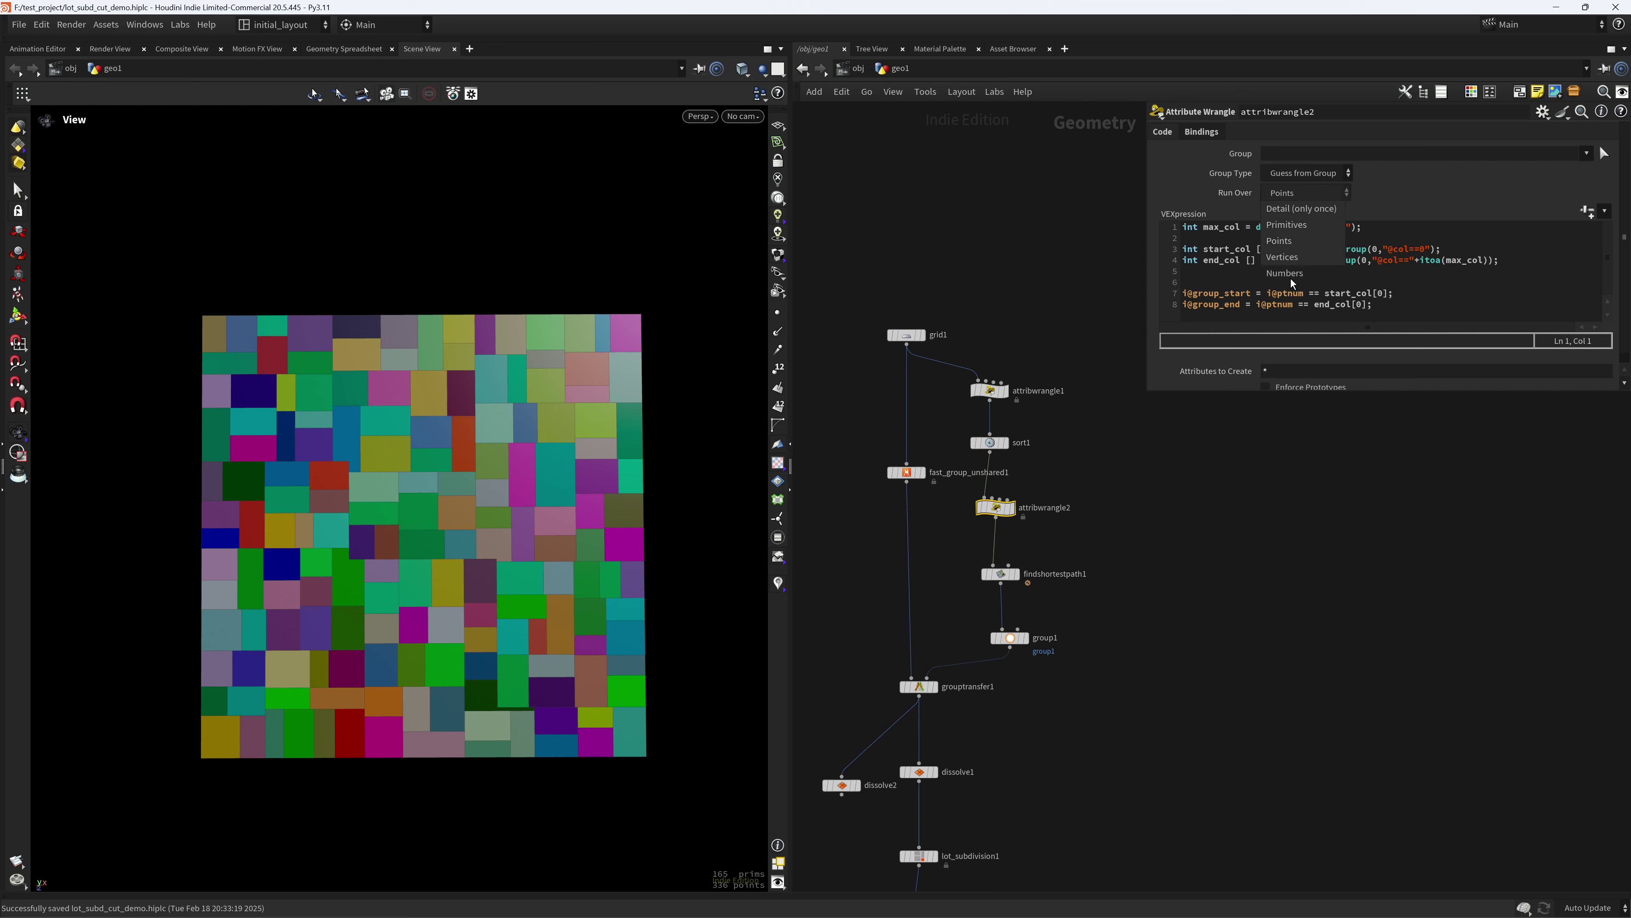
left_click(1092, 467)
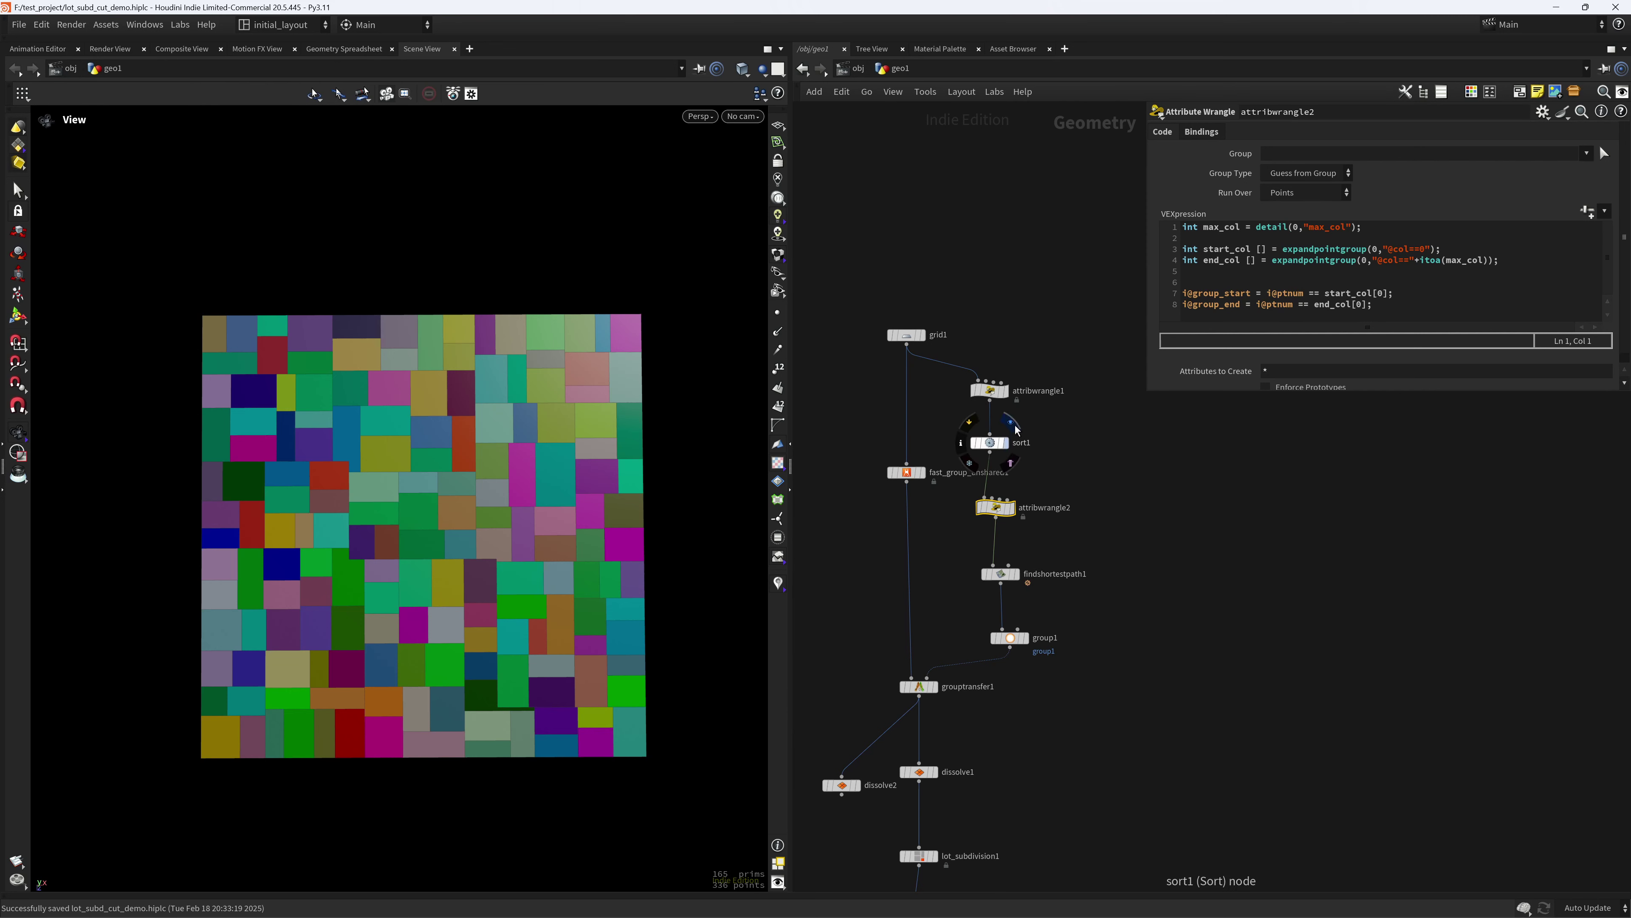
- Display sort1, and move grid1, fast_group_unshared1 and grouptransfer1 farther from the shortest-path branch
left_click(1013, 424)
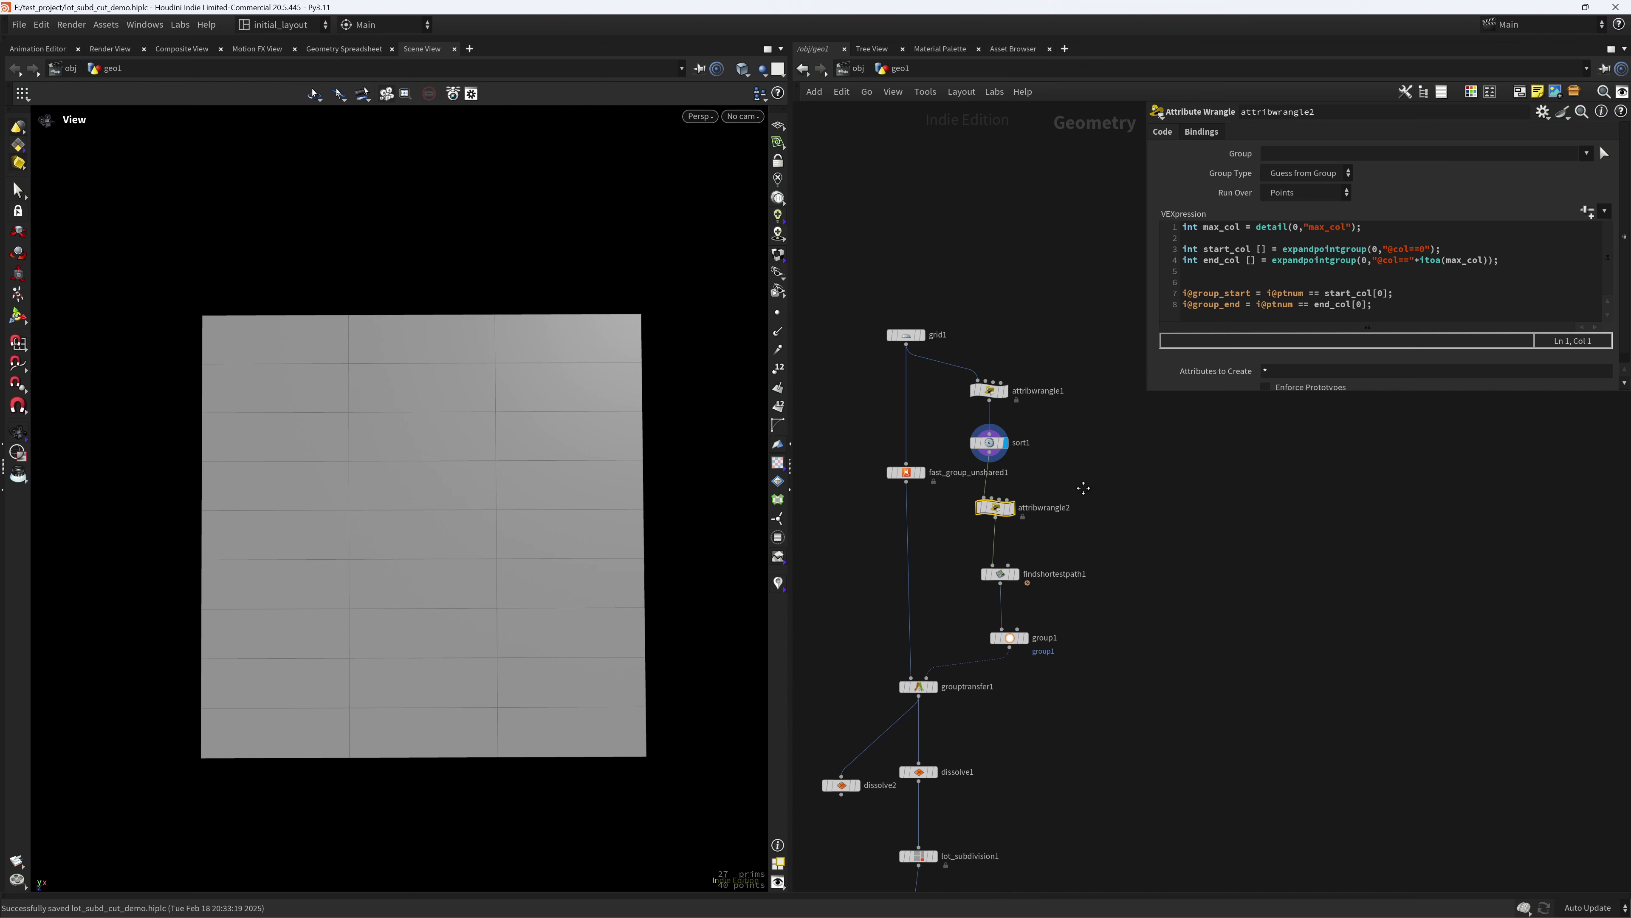
middle_click_drag(1083, 488, 1099, 489)
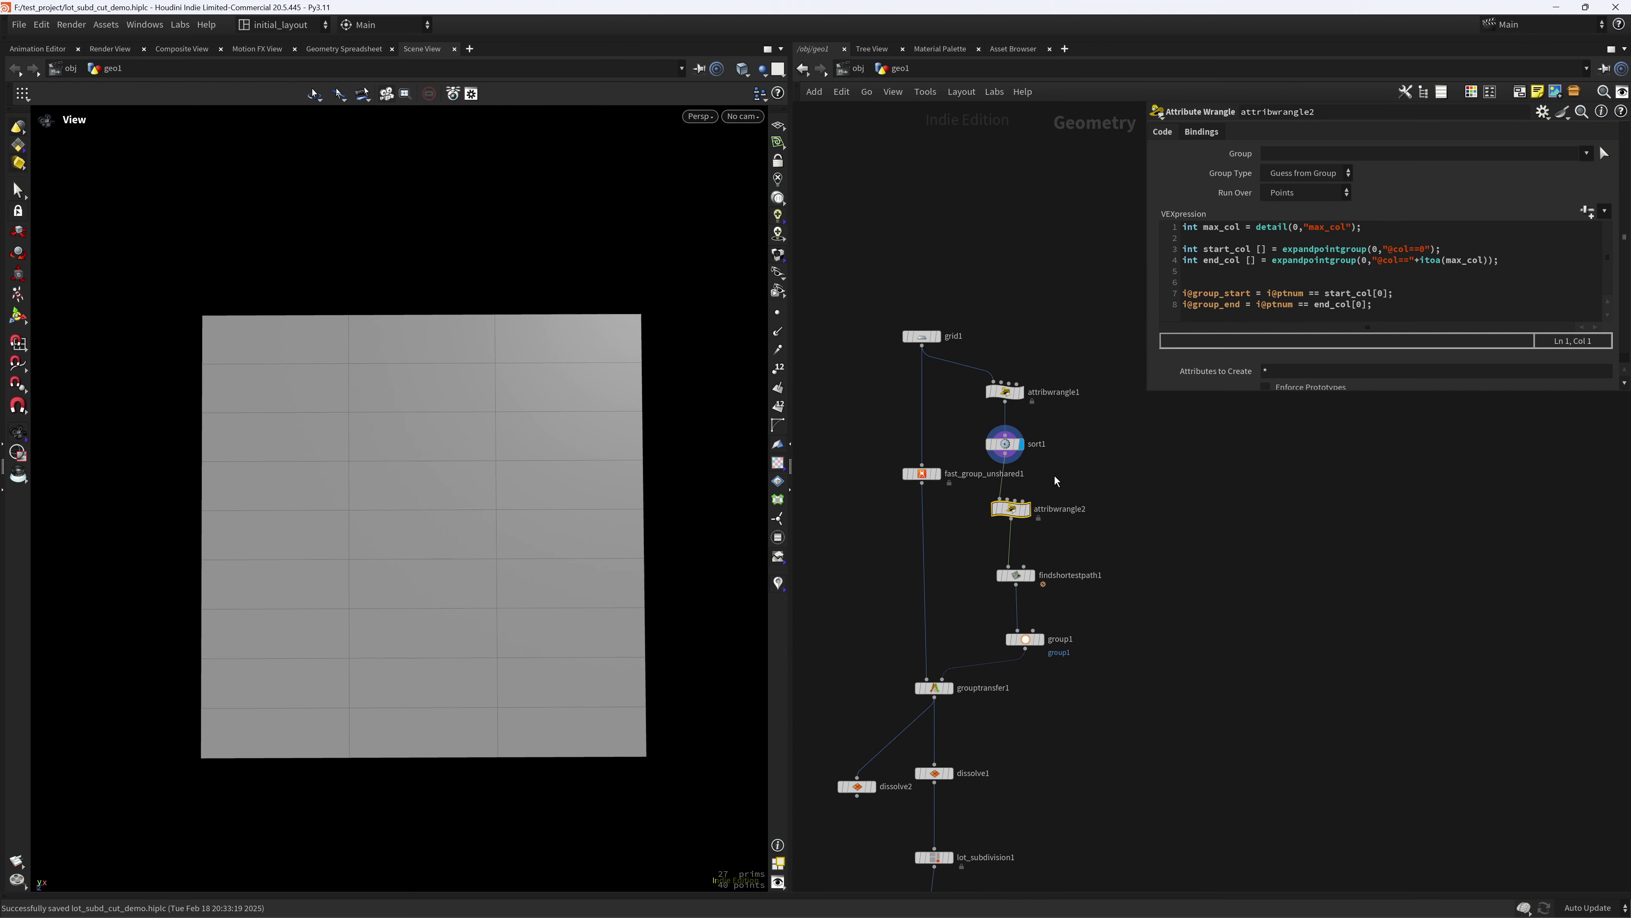
scroll(1059, 479, "up", 3)
left_click_drag(1002, 279, 947, 280)
left_click_drag(999, 481, 939, 491)
left_click_drag(1022, 822, 963, 829)
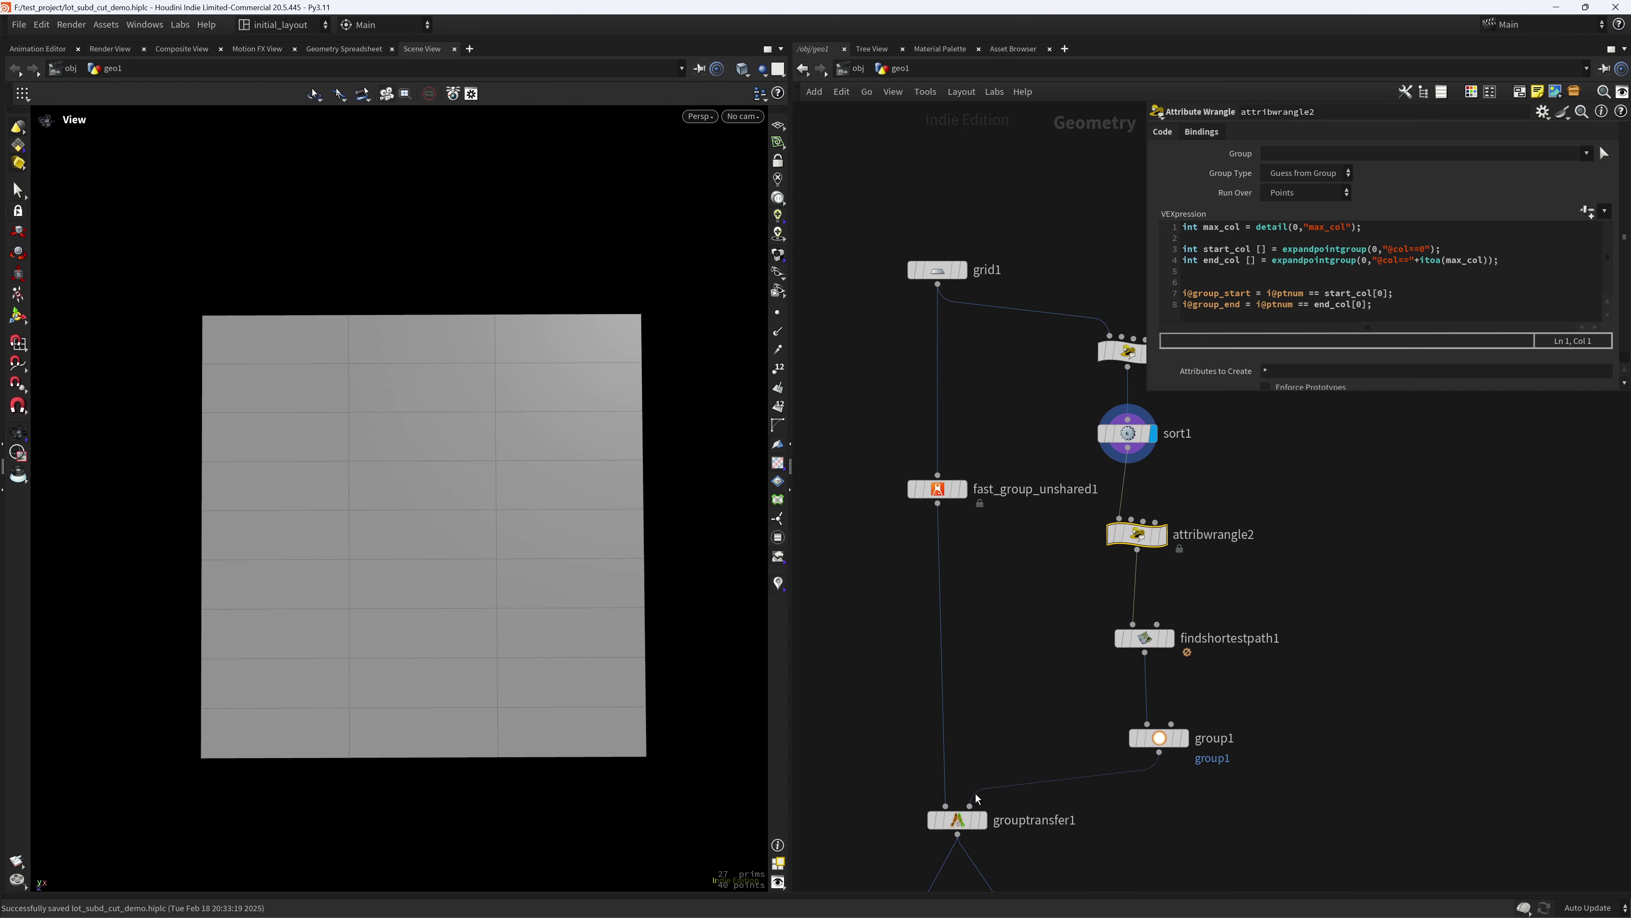
- Increase the spacing between the attribwrangle1 and sort1 nodes in the network
middle_click_drag(1078, 624, 1040, 680)
left_click_drag(1090, 493, 1092, 508)
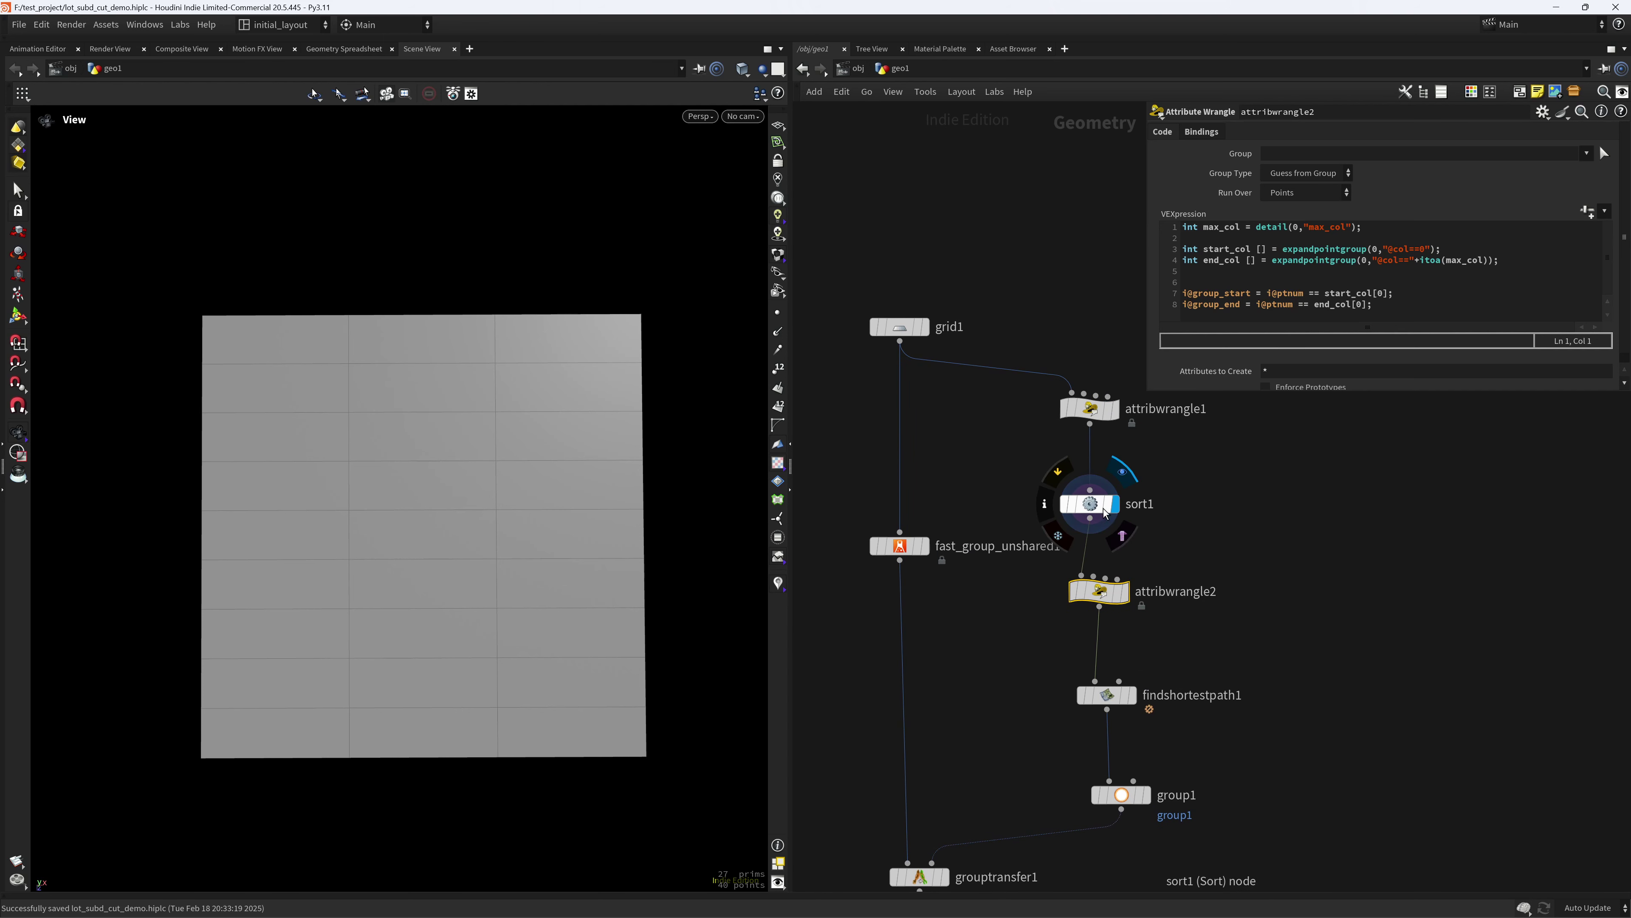
left_click(1092, 507)
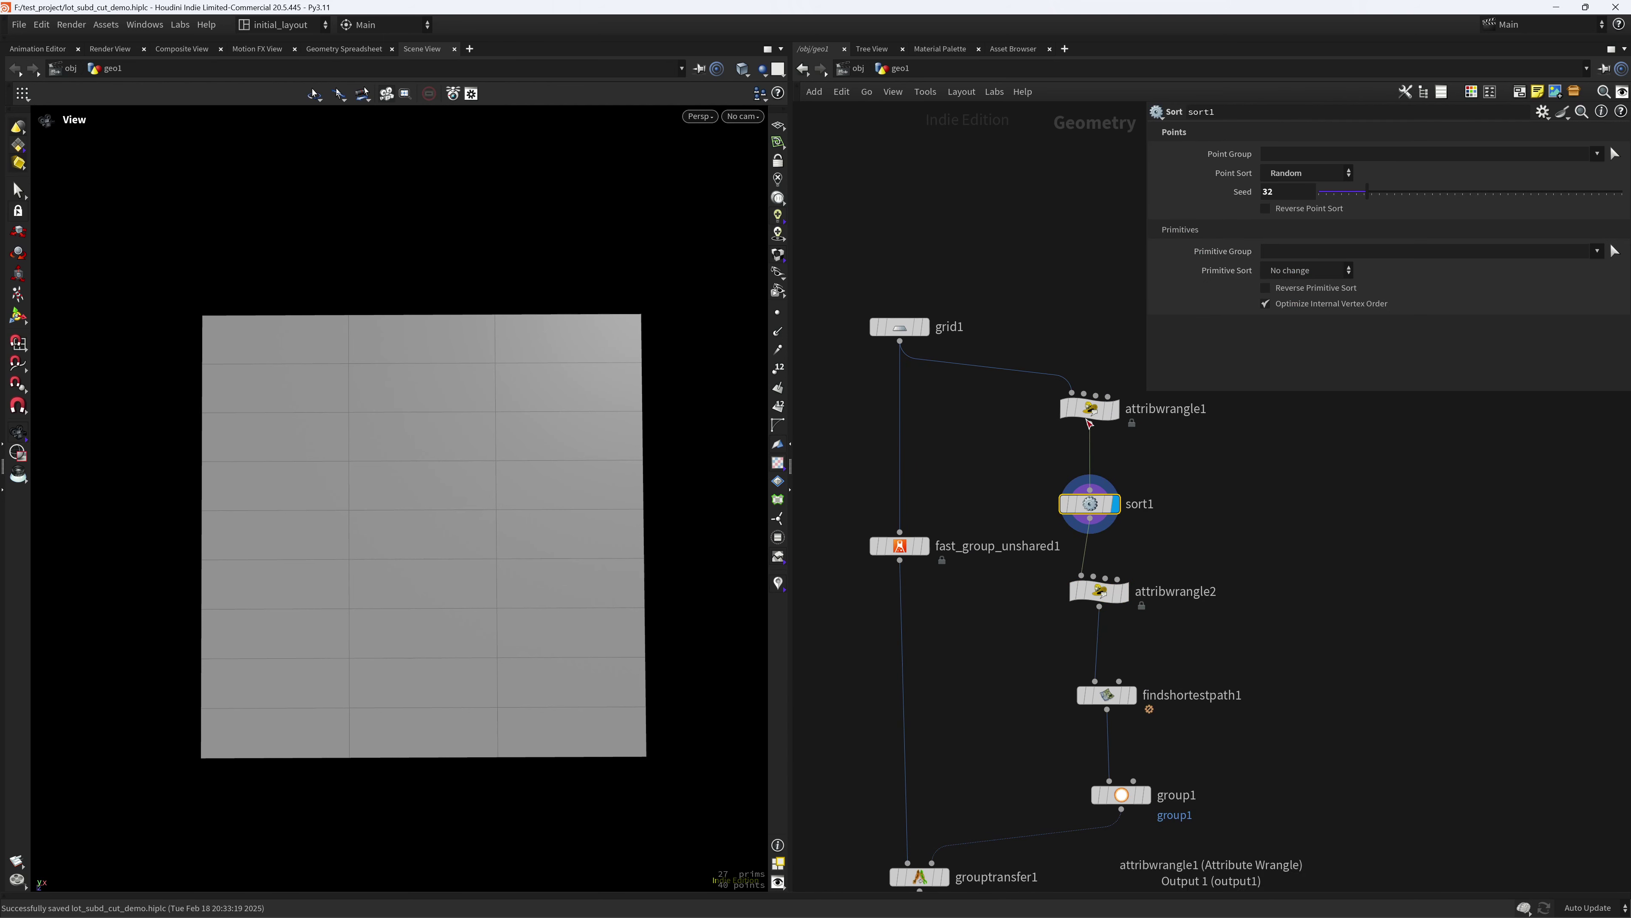
left_click_drag(1090, 412, 1090, 408)
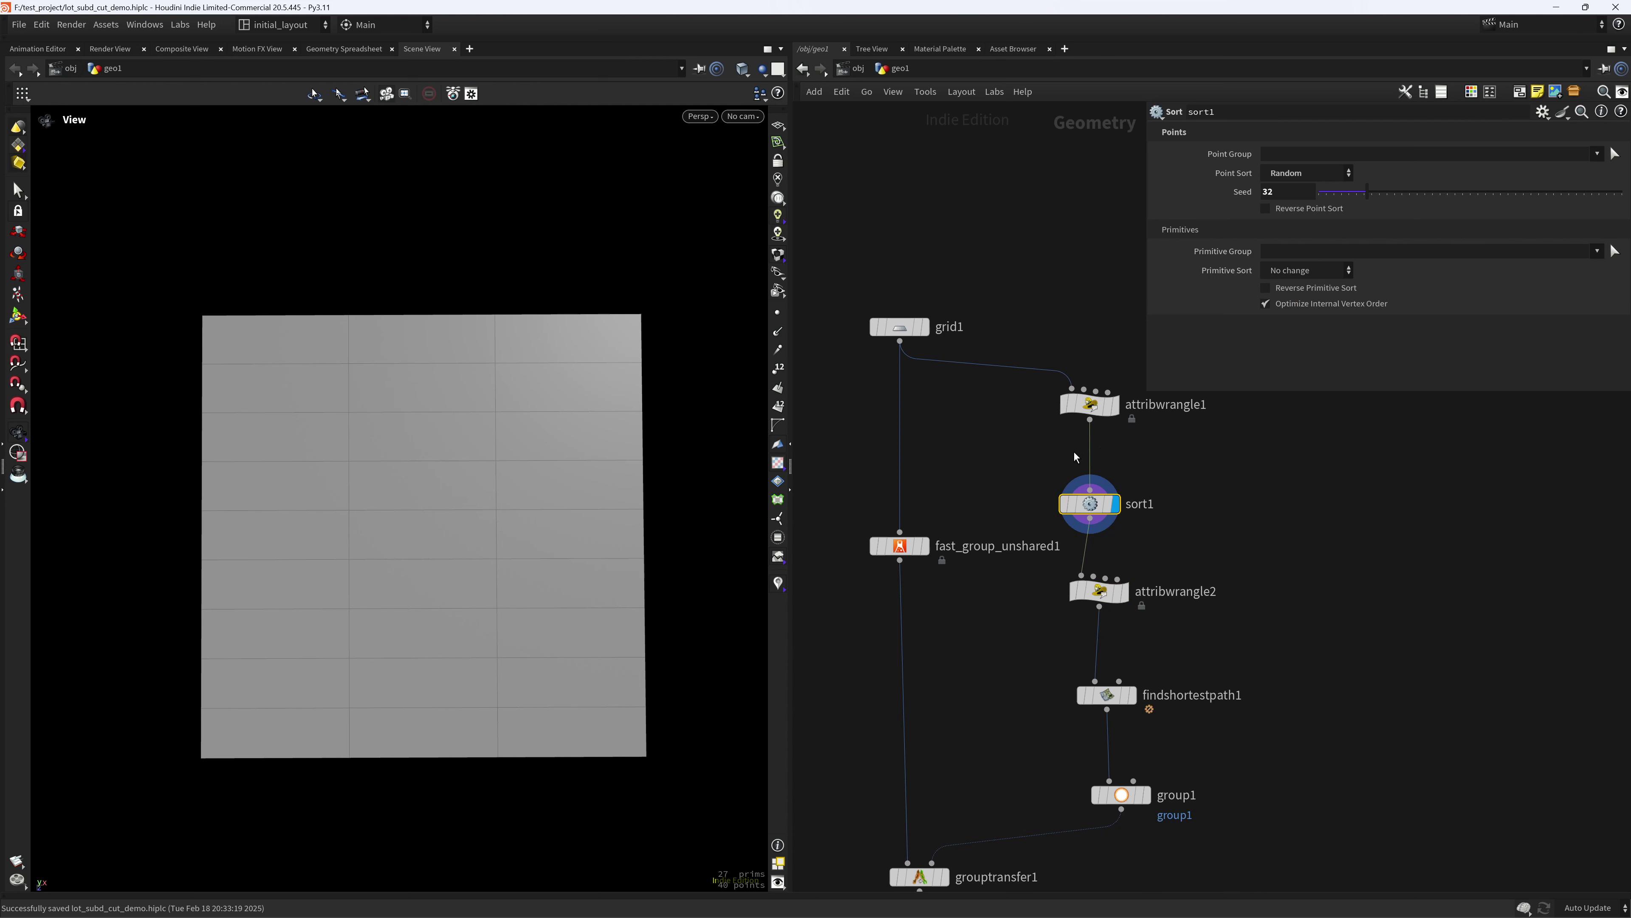
- Branch a new Attribute Wrangle node off attribwrangle1's output, routing the wire through a dot
left_click(1091, 421)
left_click(976, 455, "alt")
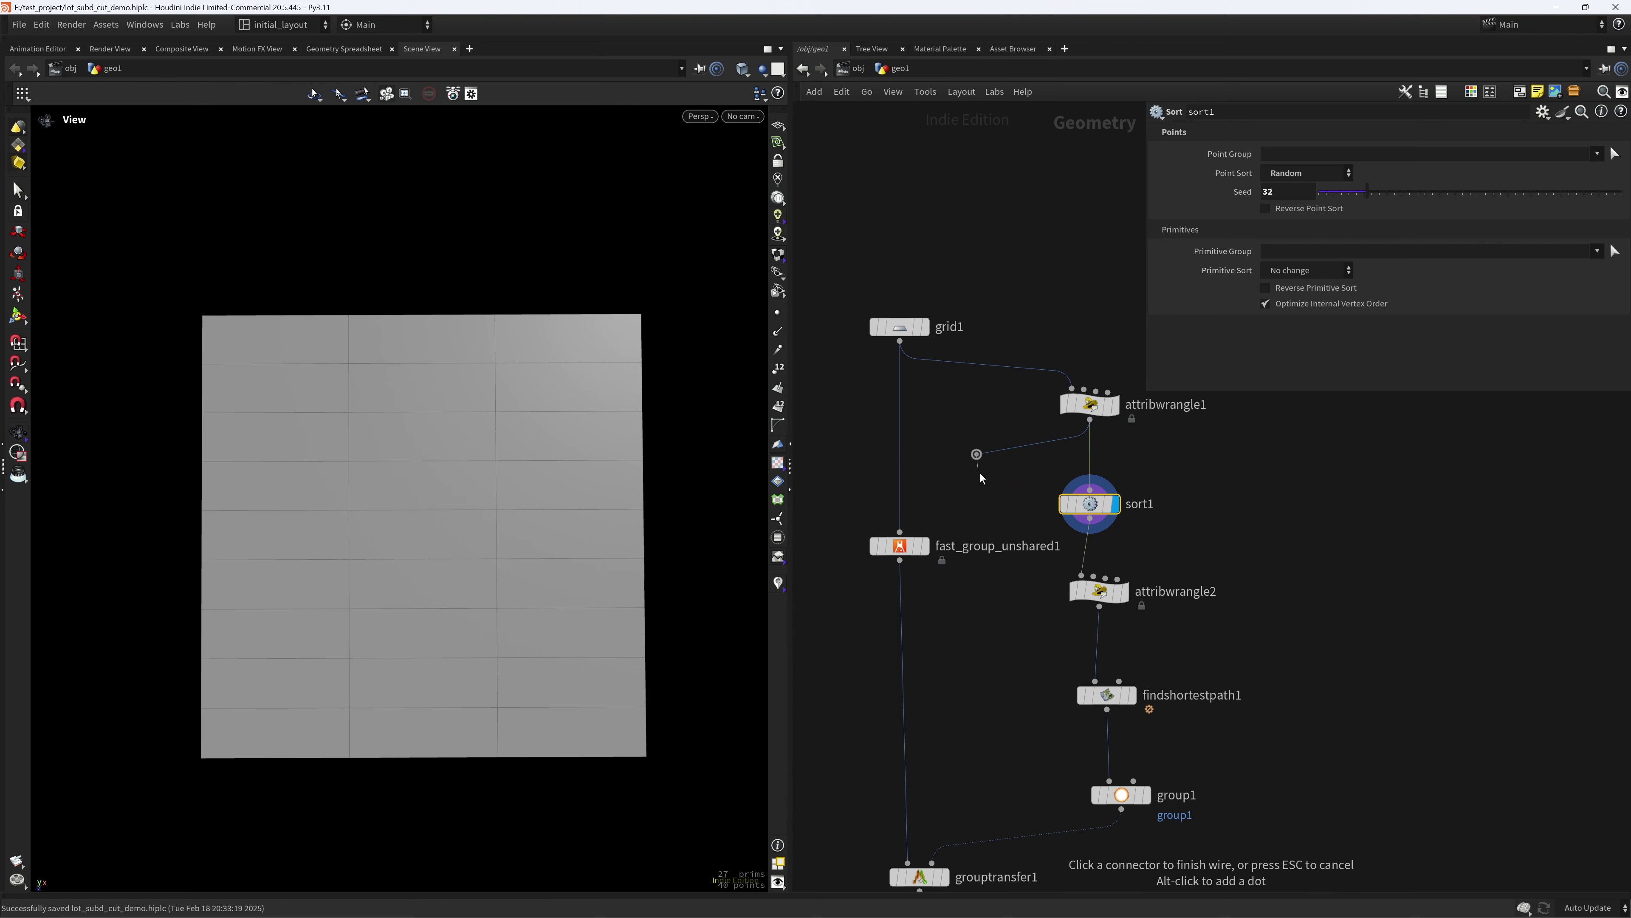
key("Tab")
type("attwr")
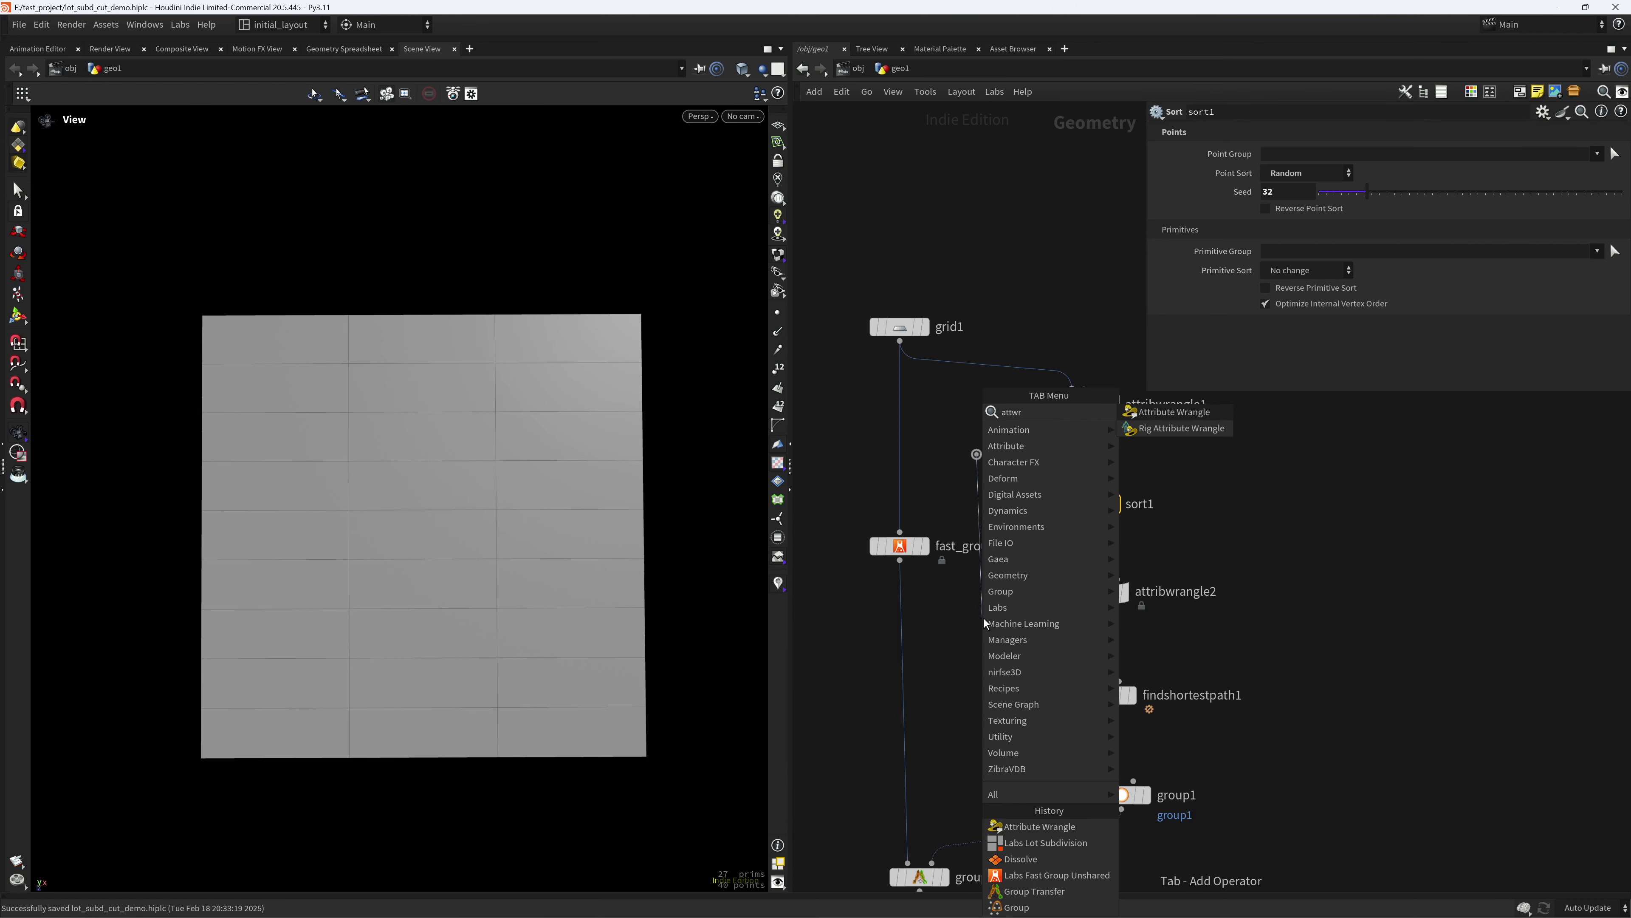
key("Return")
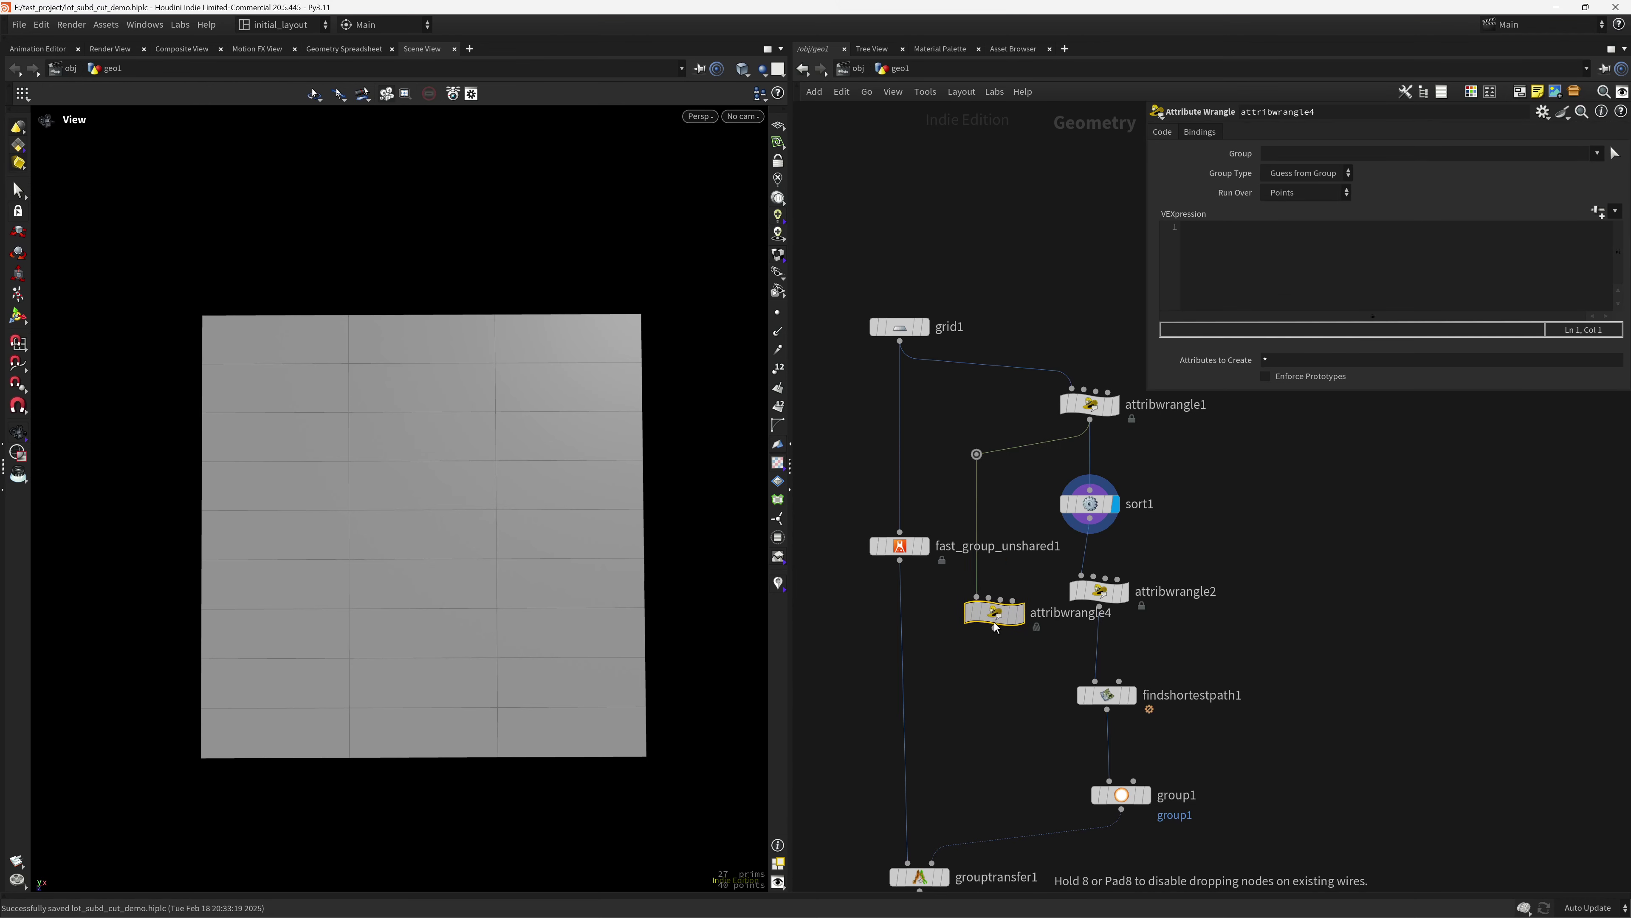
- Display attribwrangle4 and set its Run Over to Numbers
left_click(1102, 412)
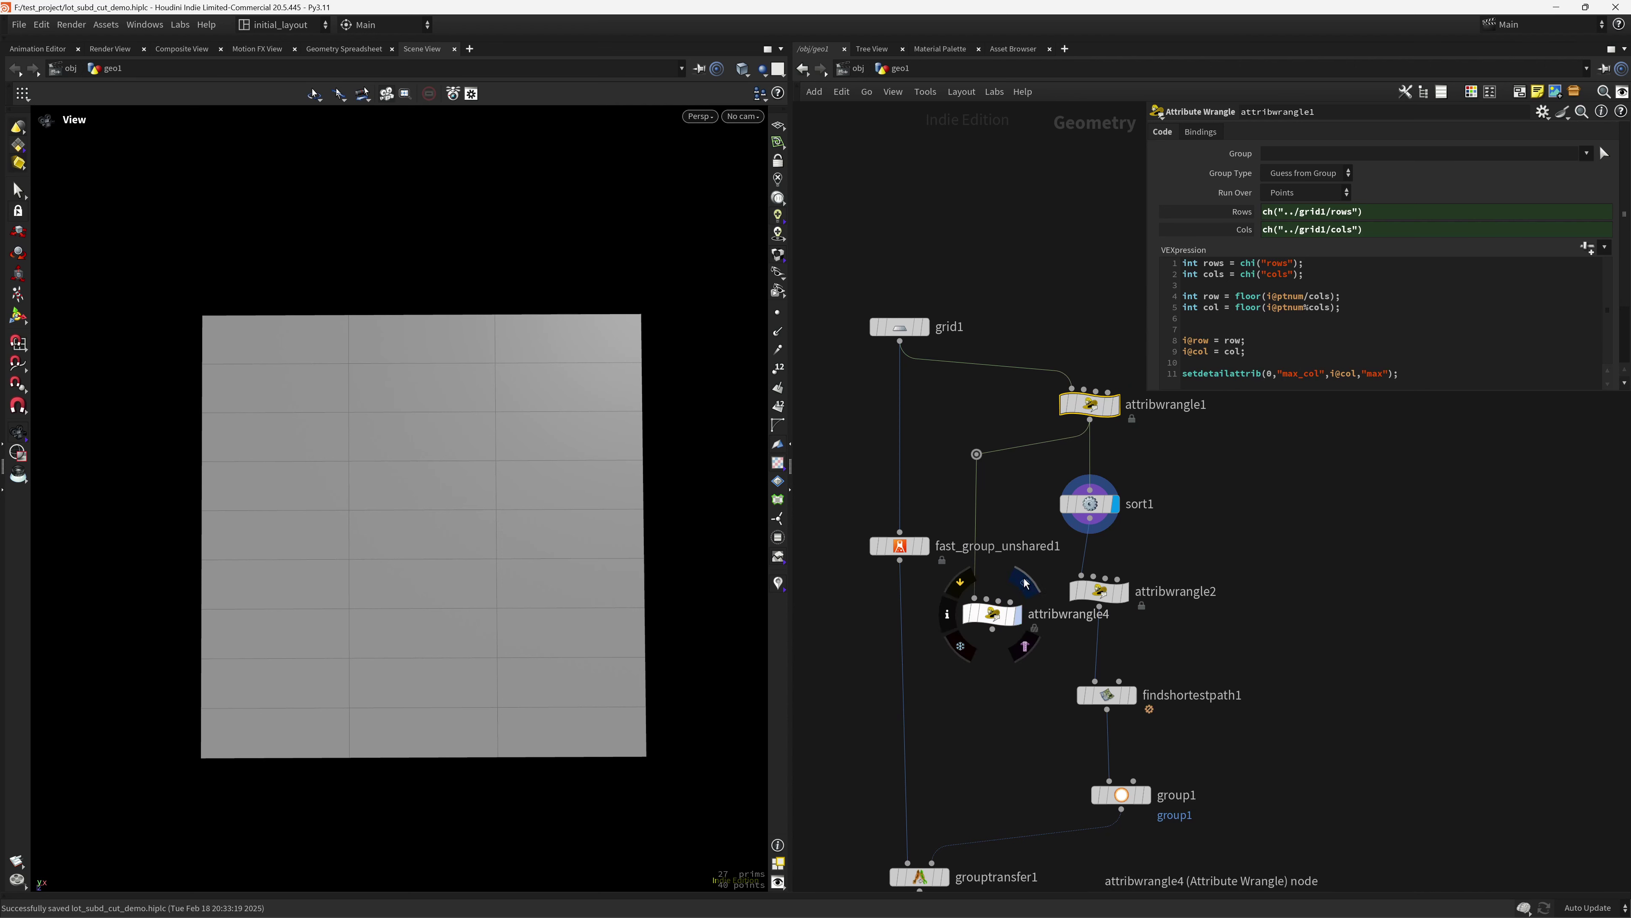
left_click(991, 616)
left_click(1300, 195)
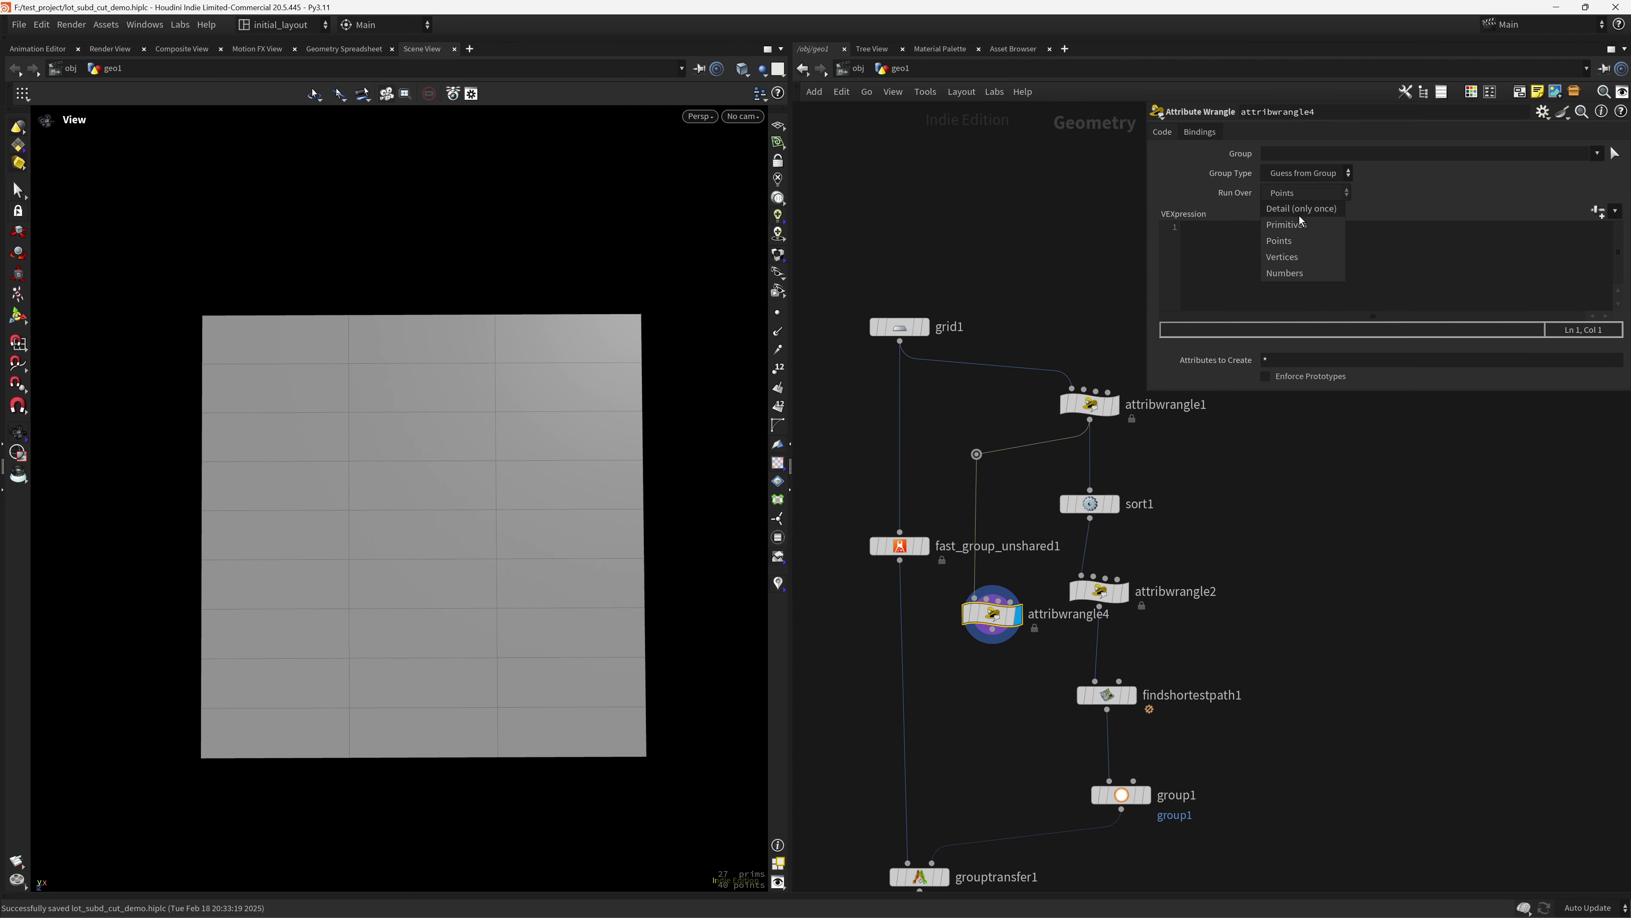
left_click(1300, 276)
scroll(566, 604, "down", 2)
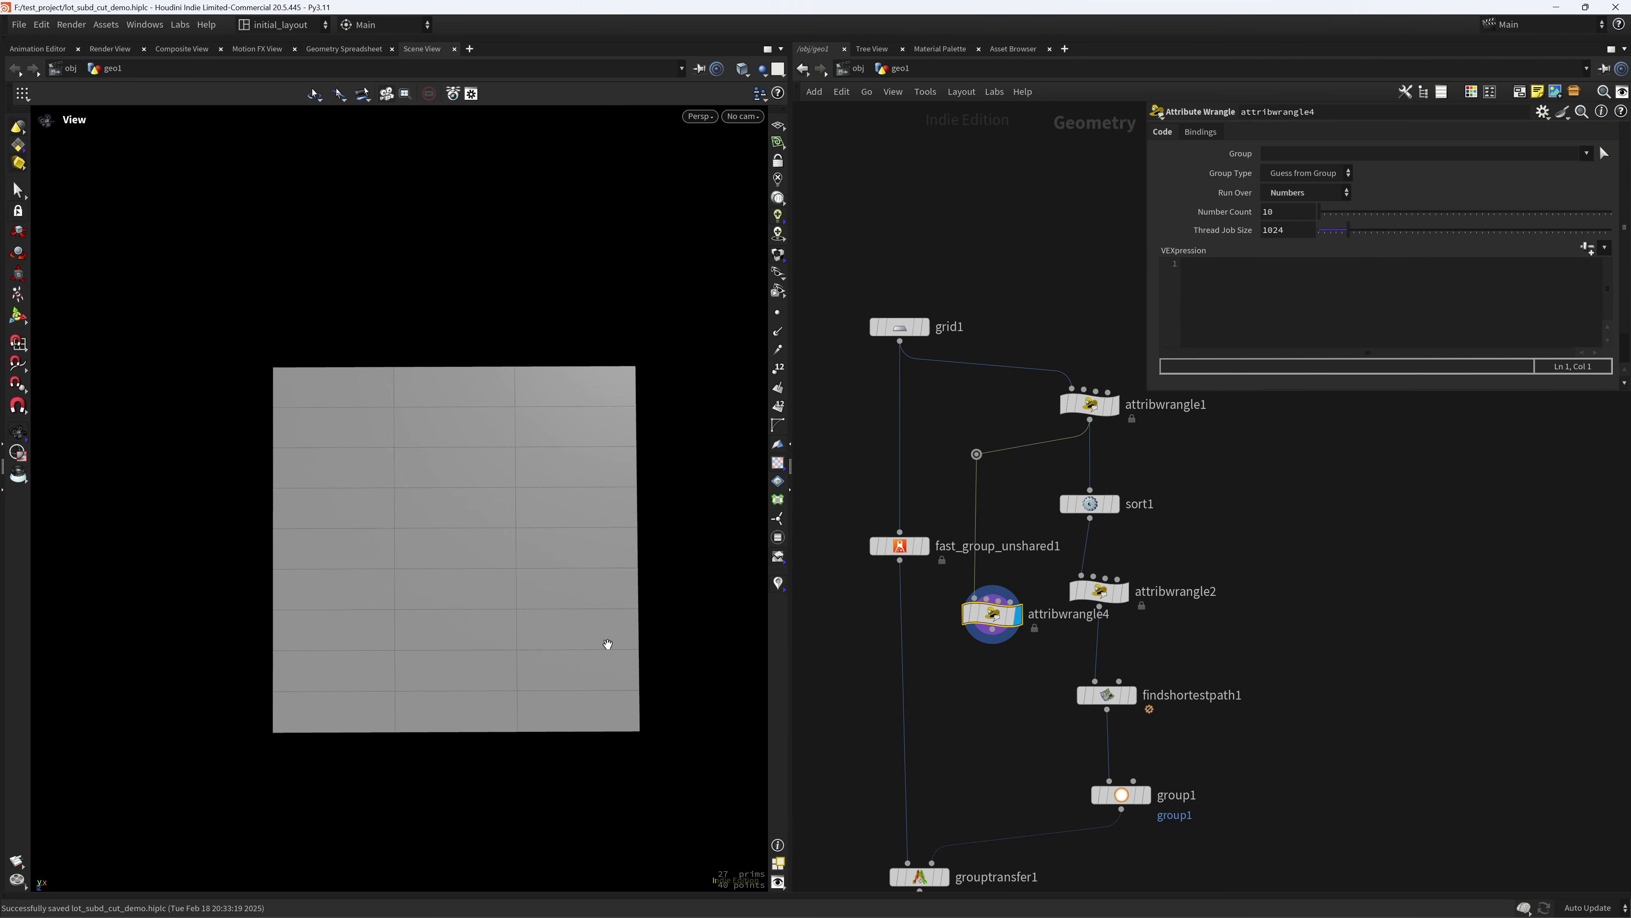
- Set the Number Count of attribwrangle4 to 2
middle_click_drag(607, 644, 571, 638)
left_click_drag(1291, 214, 1009, 264)
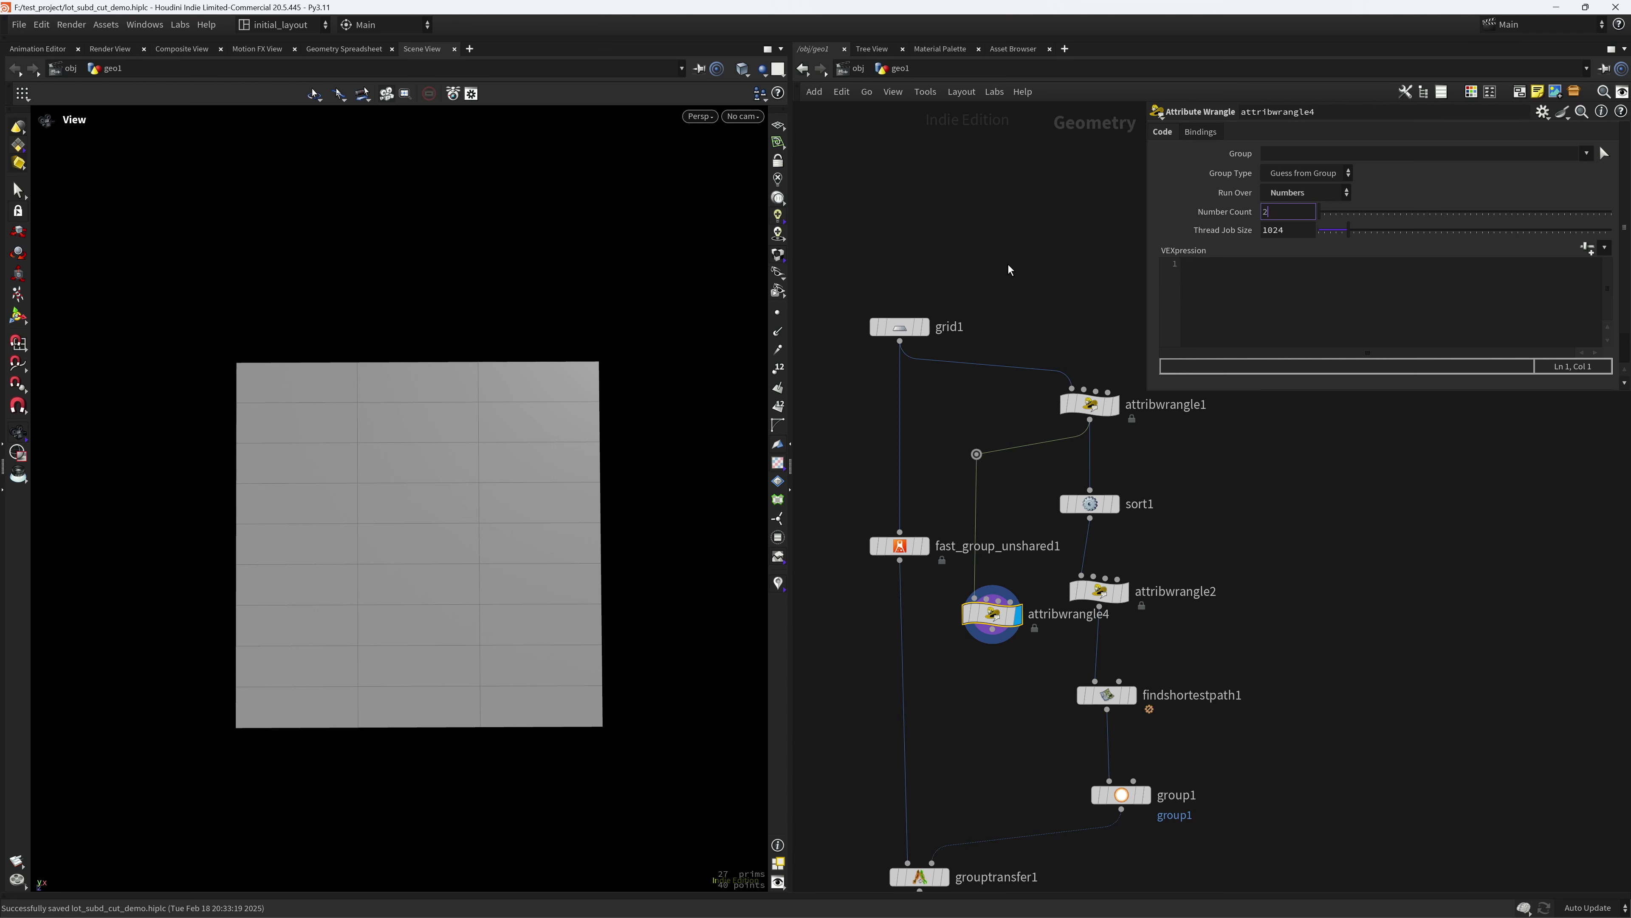
type("2")
middle_click(993, 614)
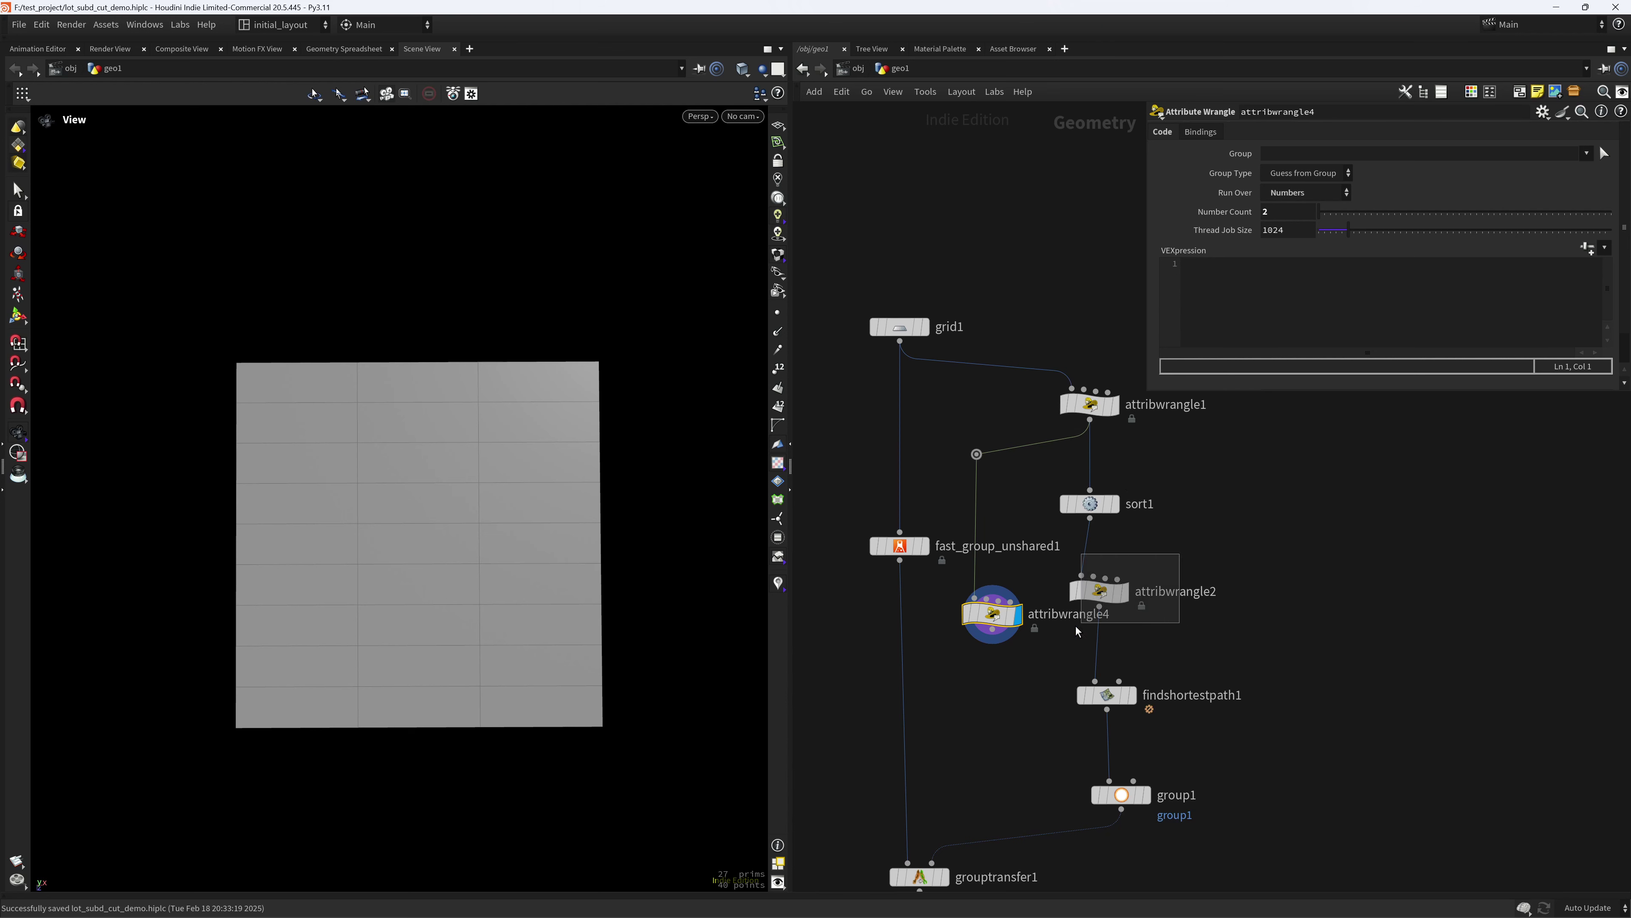
- Copy the max_col and start_col declarations from attribwrangle2's code into attribwrangle4's VEXpression
left_click(1099, 591)
left_click_drag(1363, 227, 1140, 225)
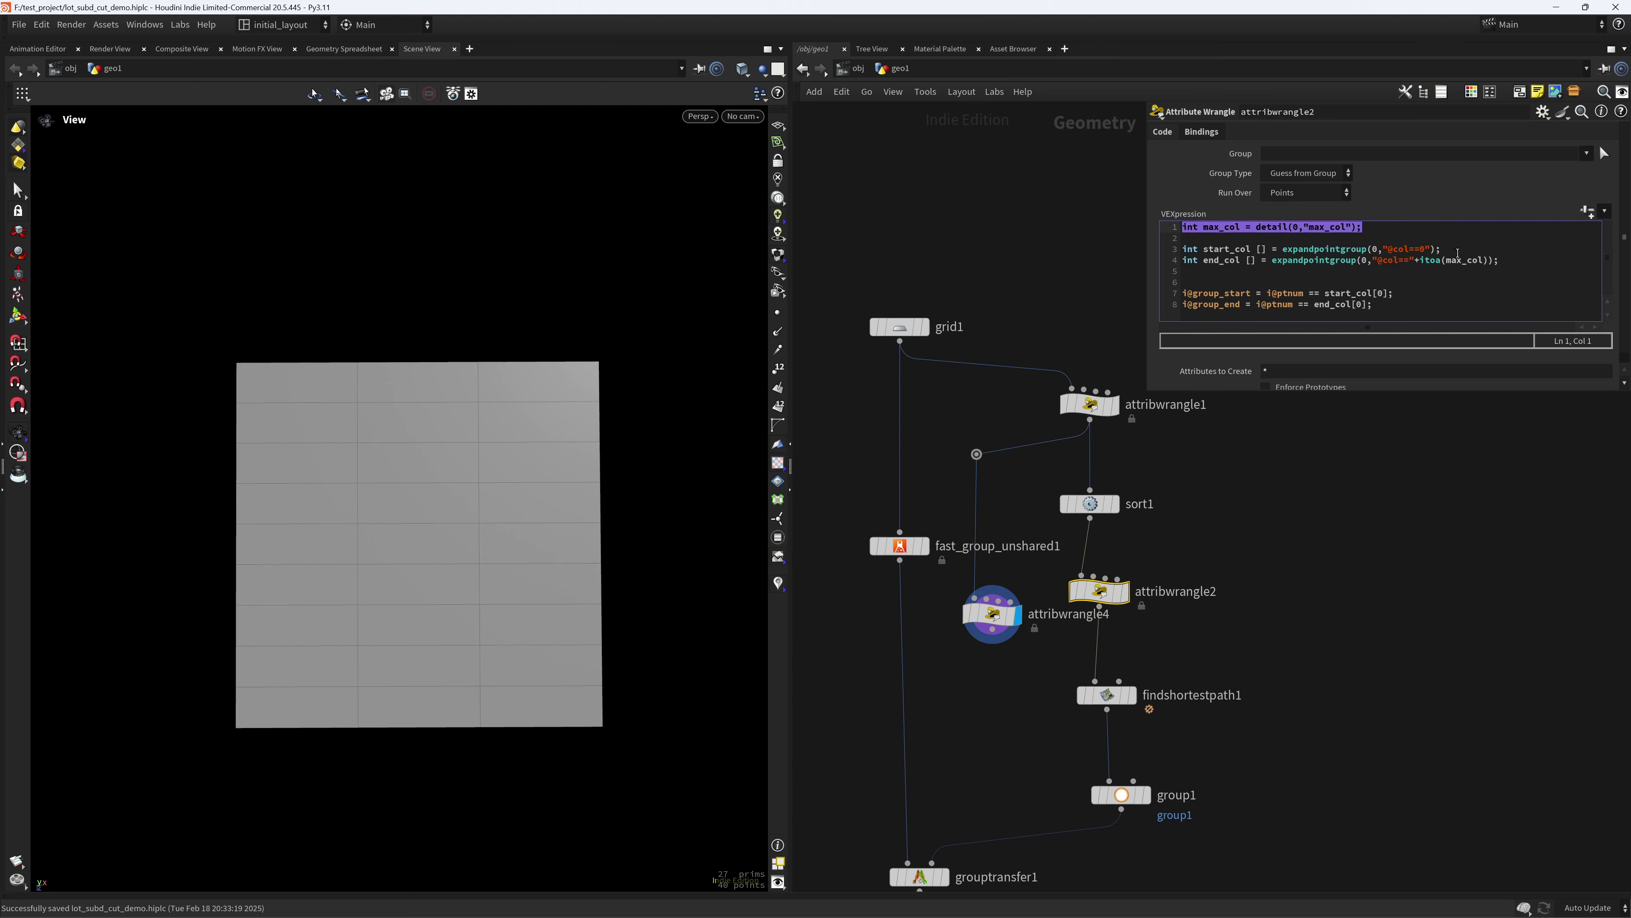
left_click_drag(1458, 252, 1138, 232)
key("ctrl+c")
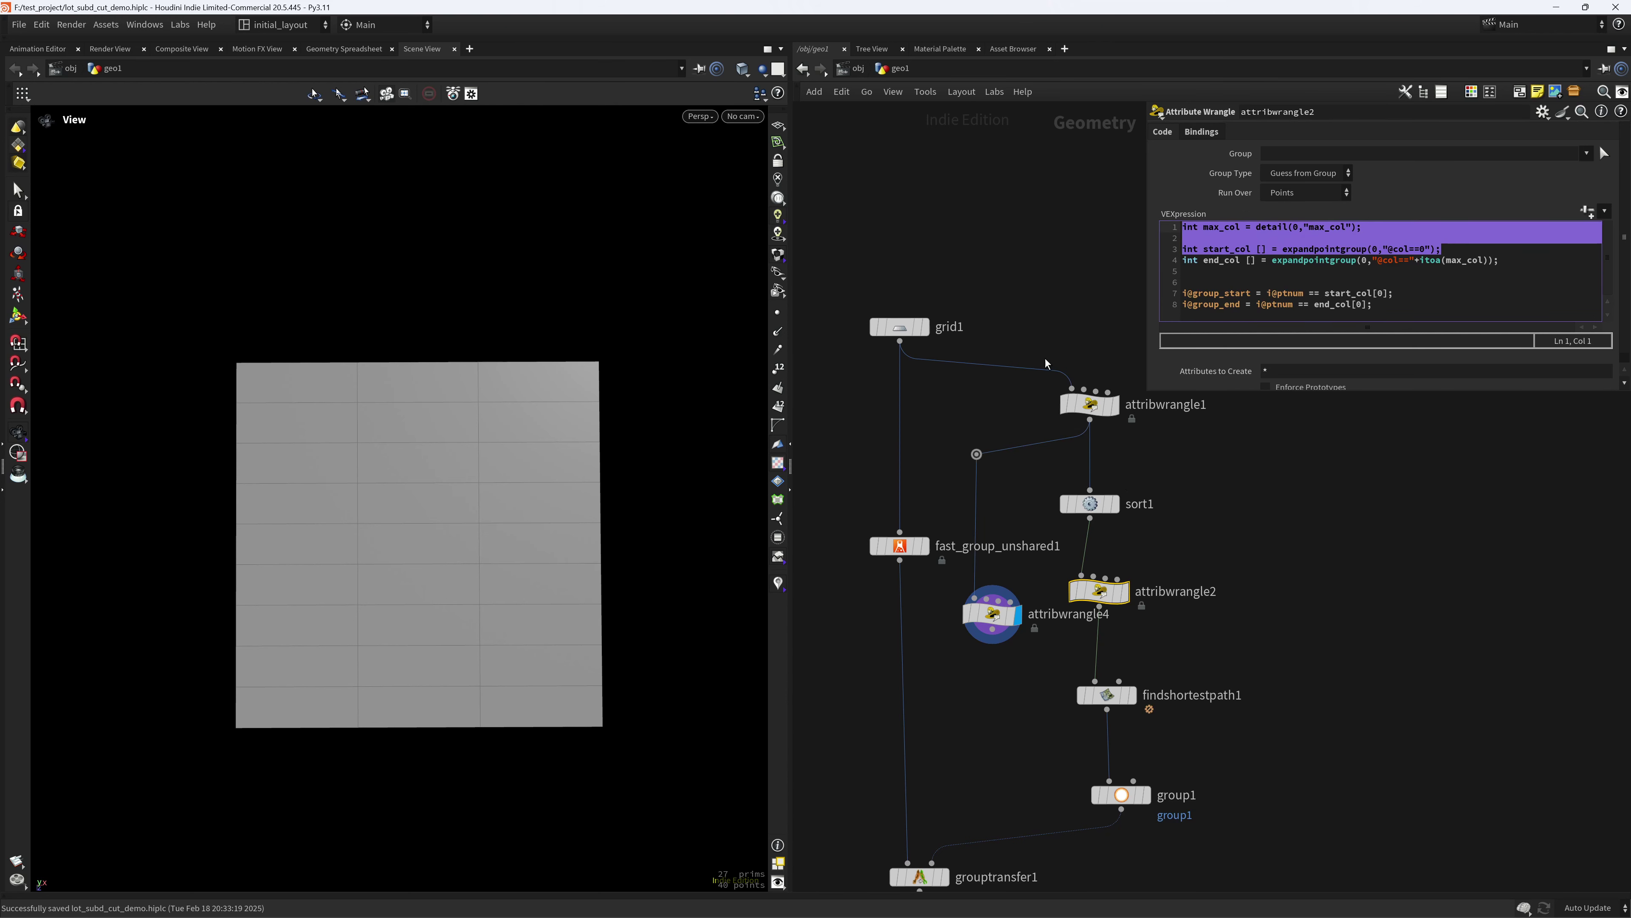
left_click(992, 614)
left_click(1216, 316)
key("ctrl+v")
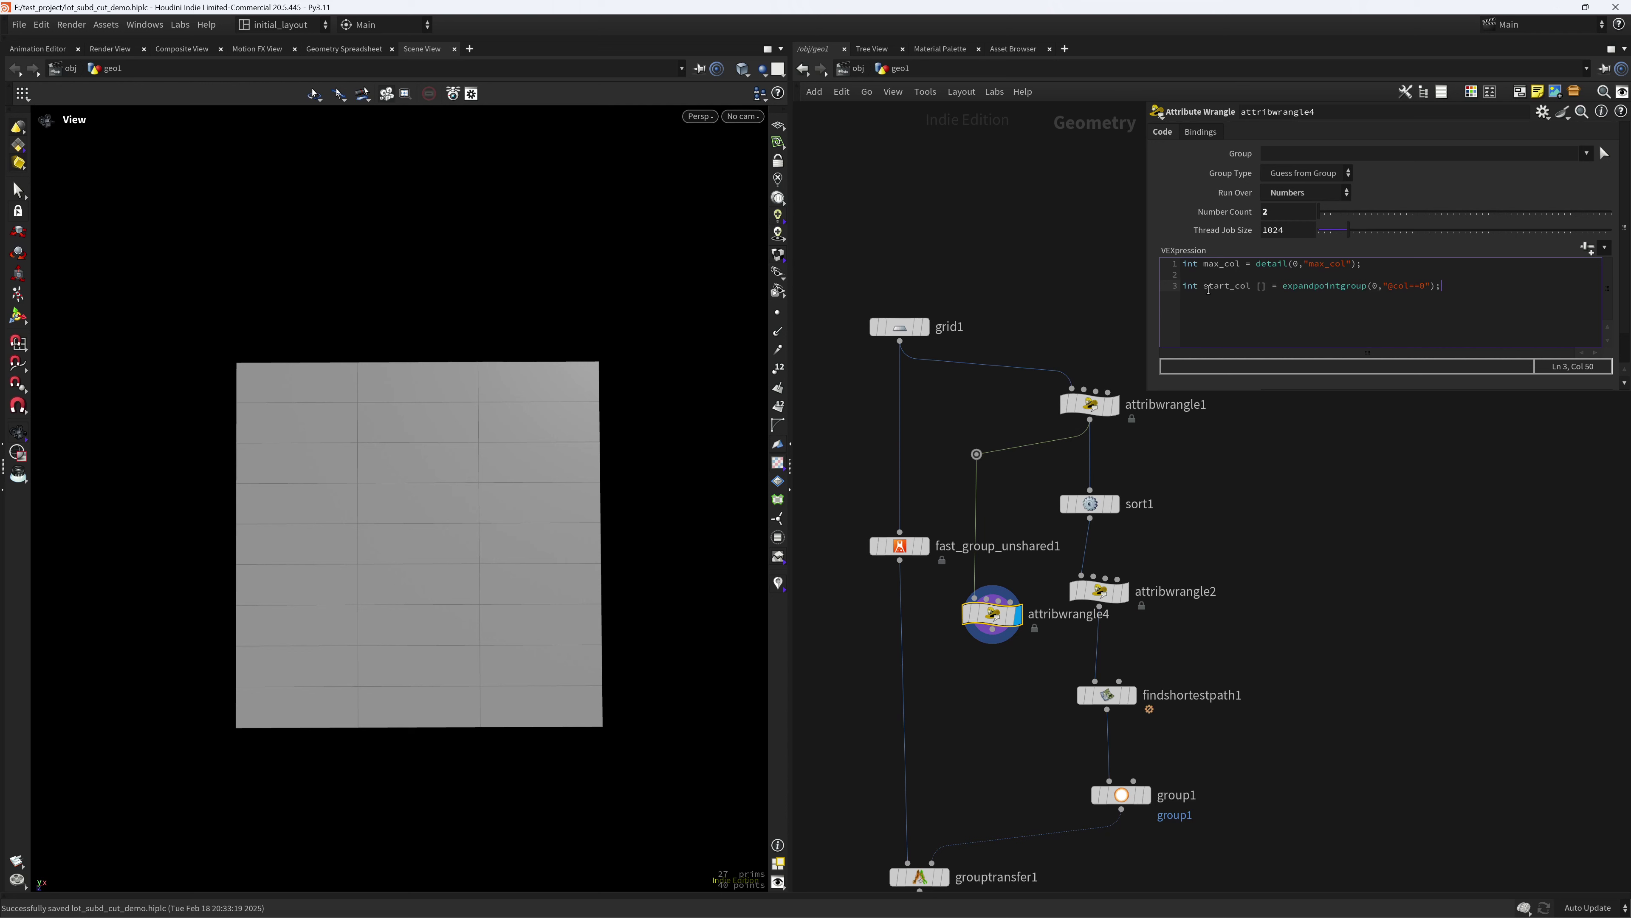
- Rename the pasted start_col array variable to grps in attribwrangle4's code
left_click_drag(1205, 287, 1244, 285)
left_click_drag(1257, 349, 1254, 355)
type("cols_array")
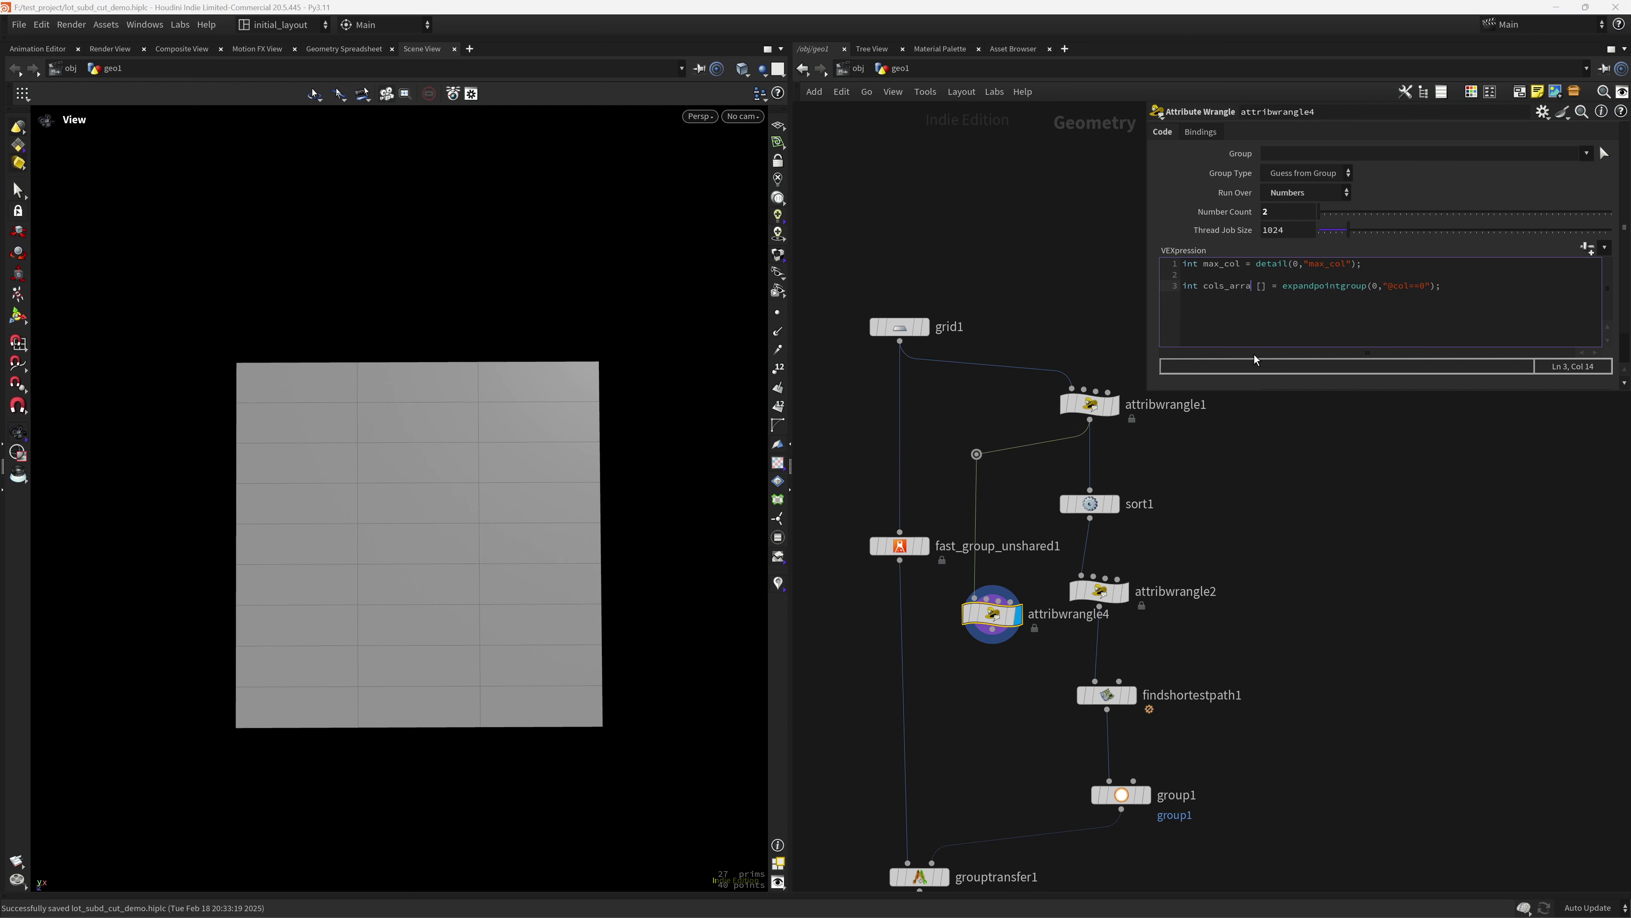
key("shift+Left")
key("shift+Left")
key("shift+Left")
key("shift+Left")
key("shift+Left")
key("shift+Left")
key("shift+Left")
key("shift+Left")
key("shift+Left")
key("shift+Left")
type("grps")
- Comment out the grps line and insert two blank lines below the max_col declaration
left_click(1189, 289)
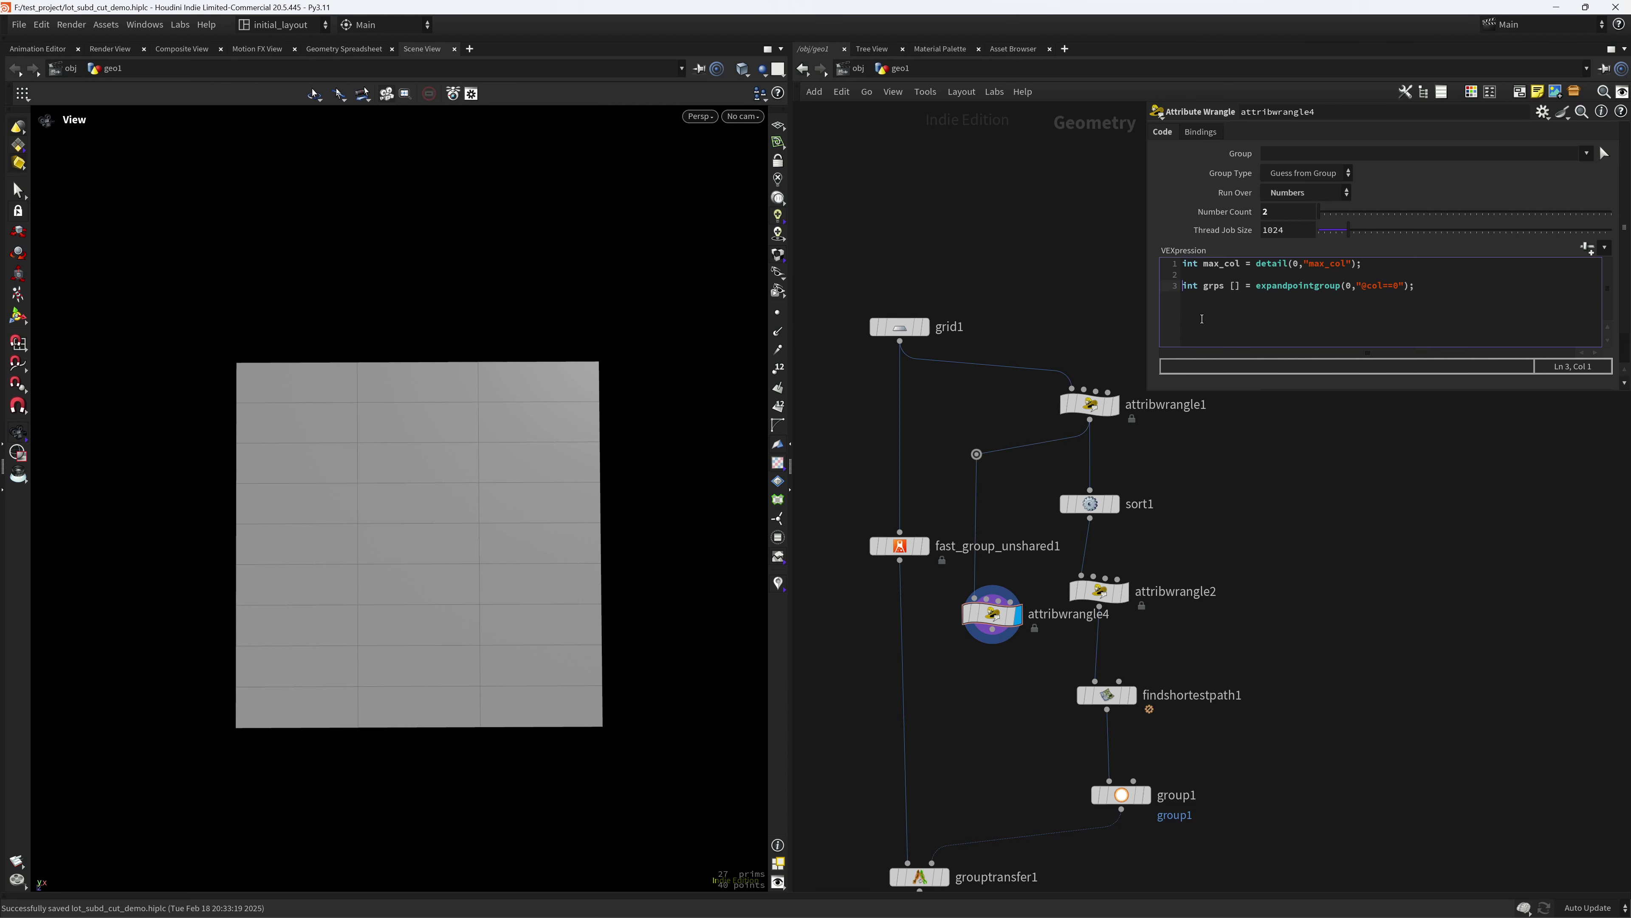
type("//")
left_click(1373, 264)
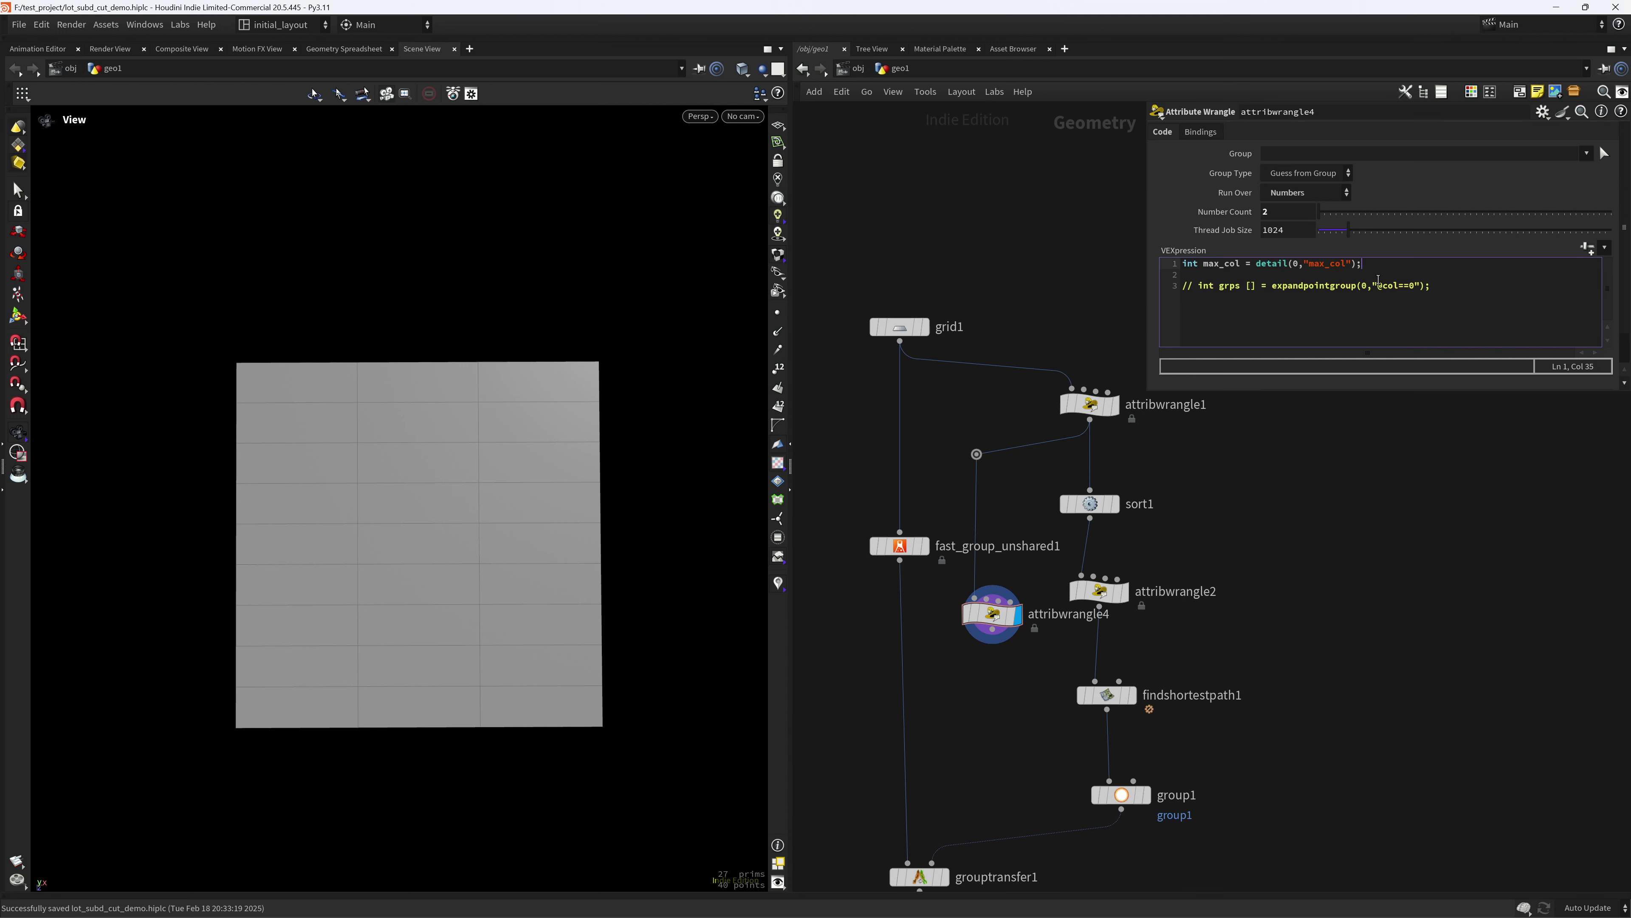
key("Return")
key("Return")
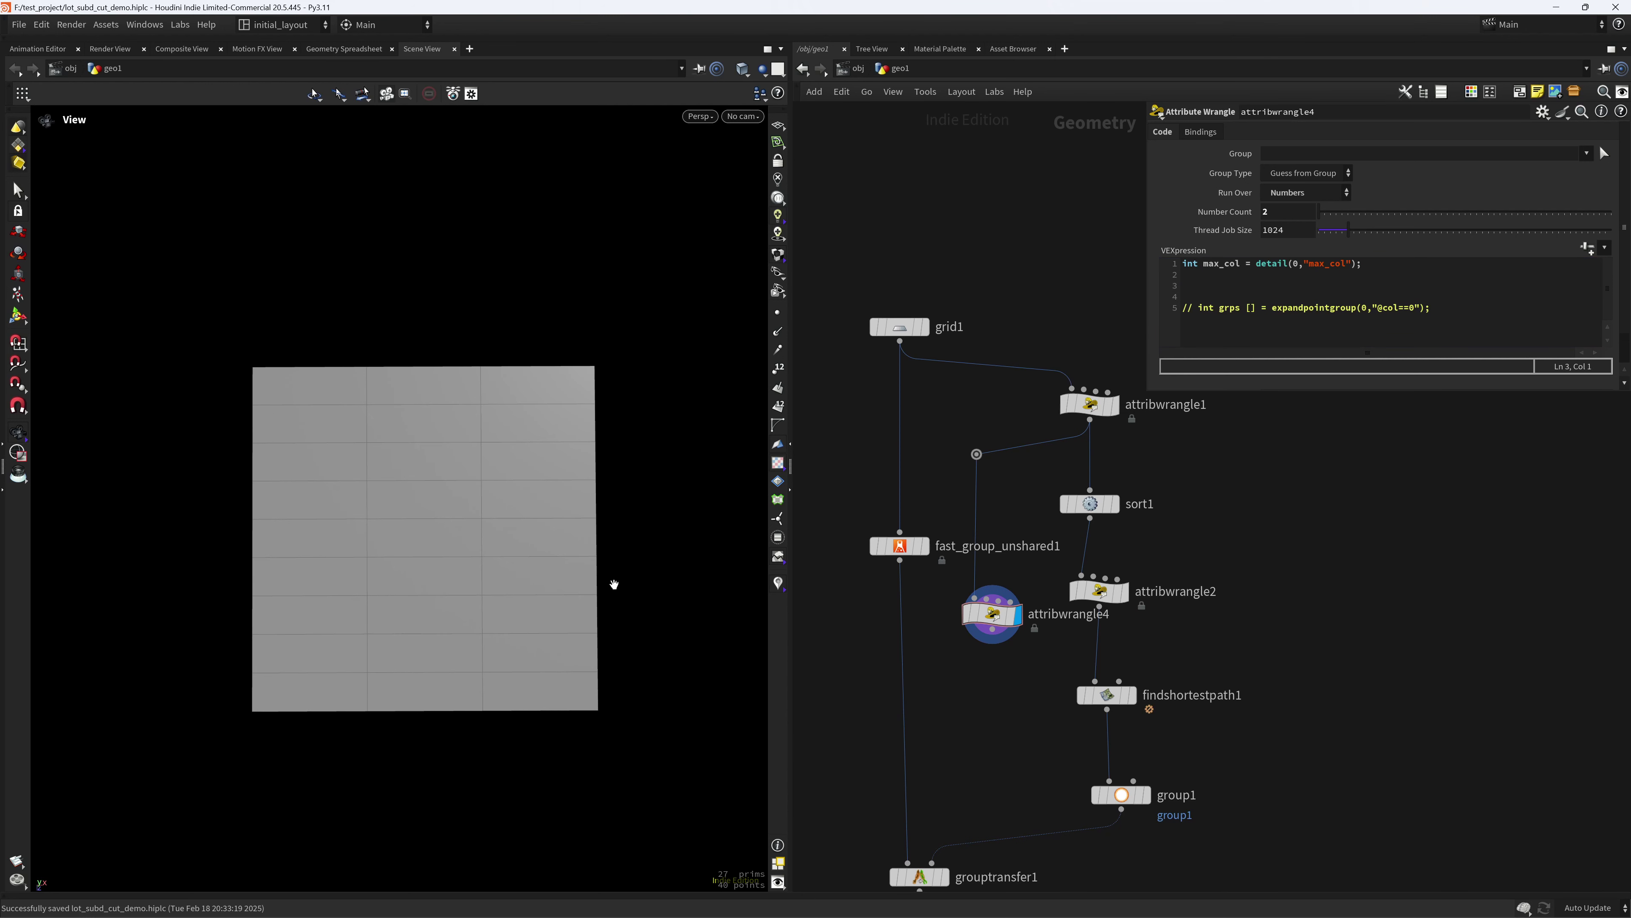
left_click(1200, 287)
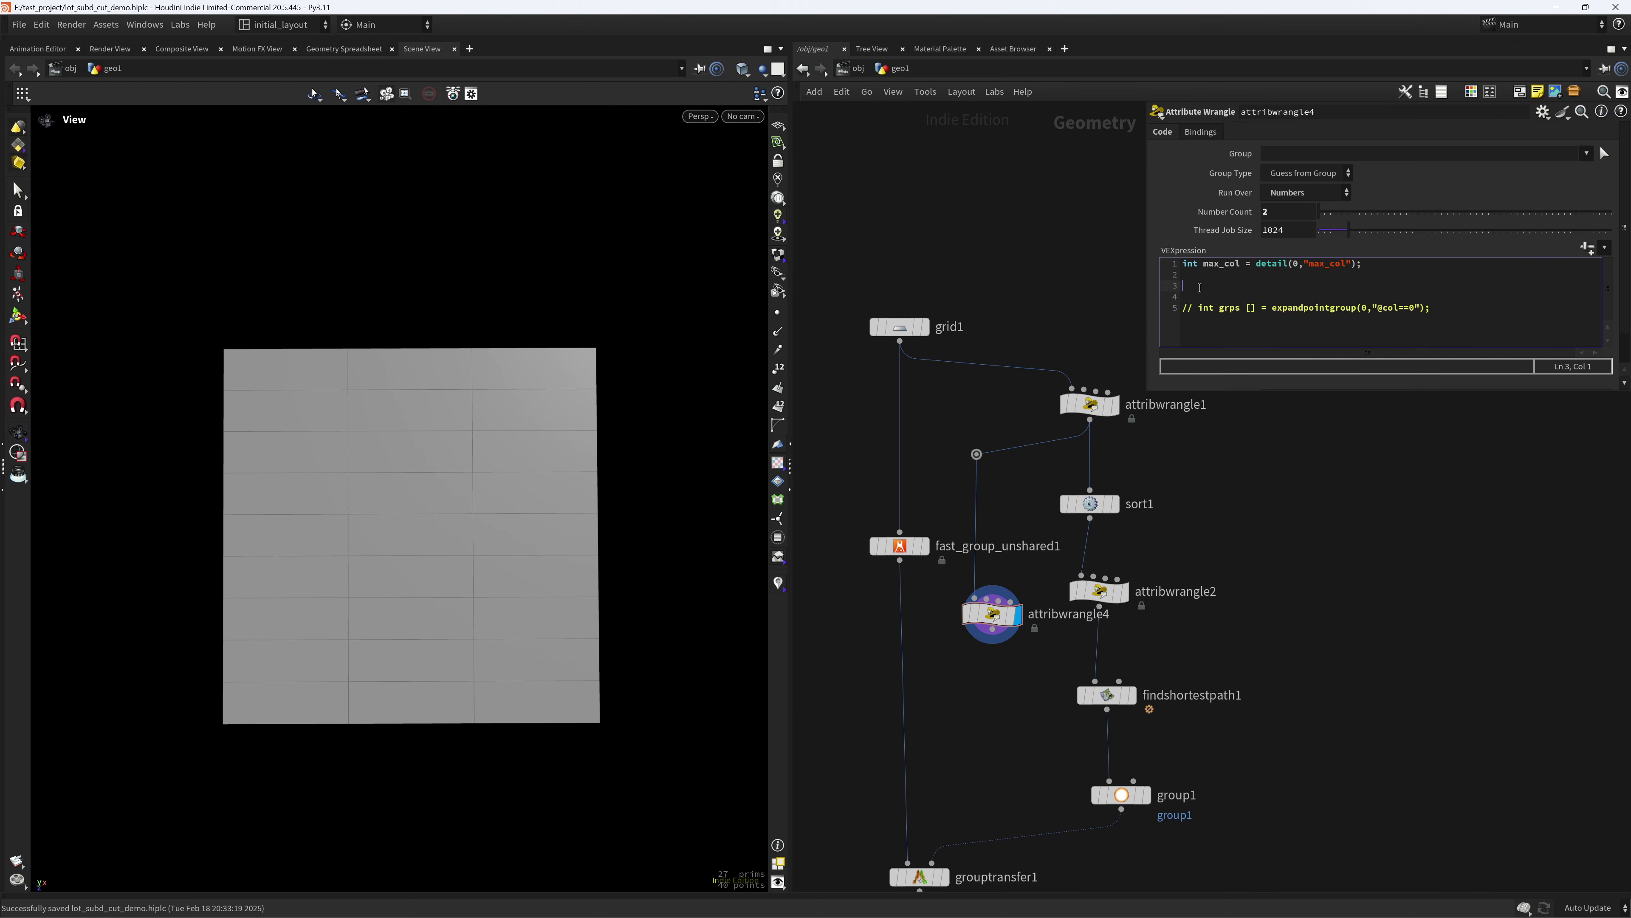
type("string")
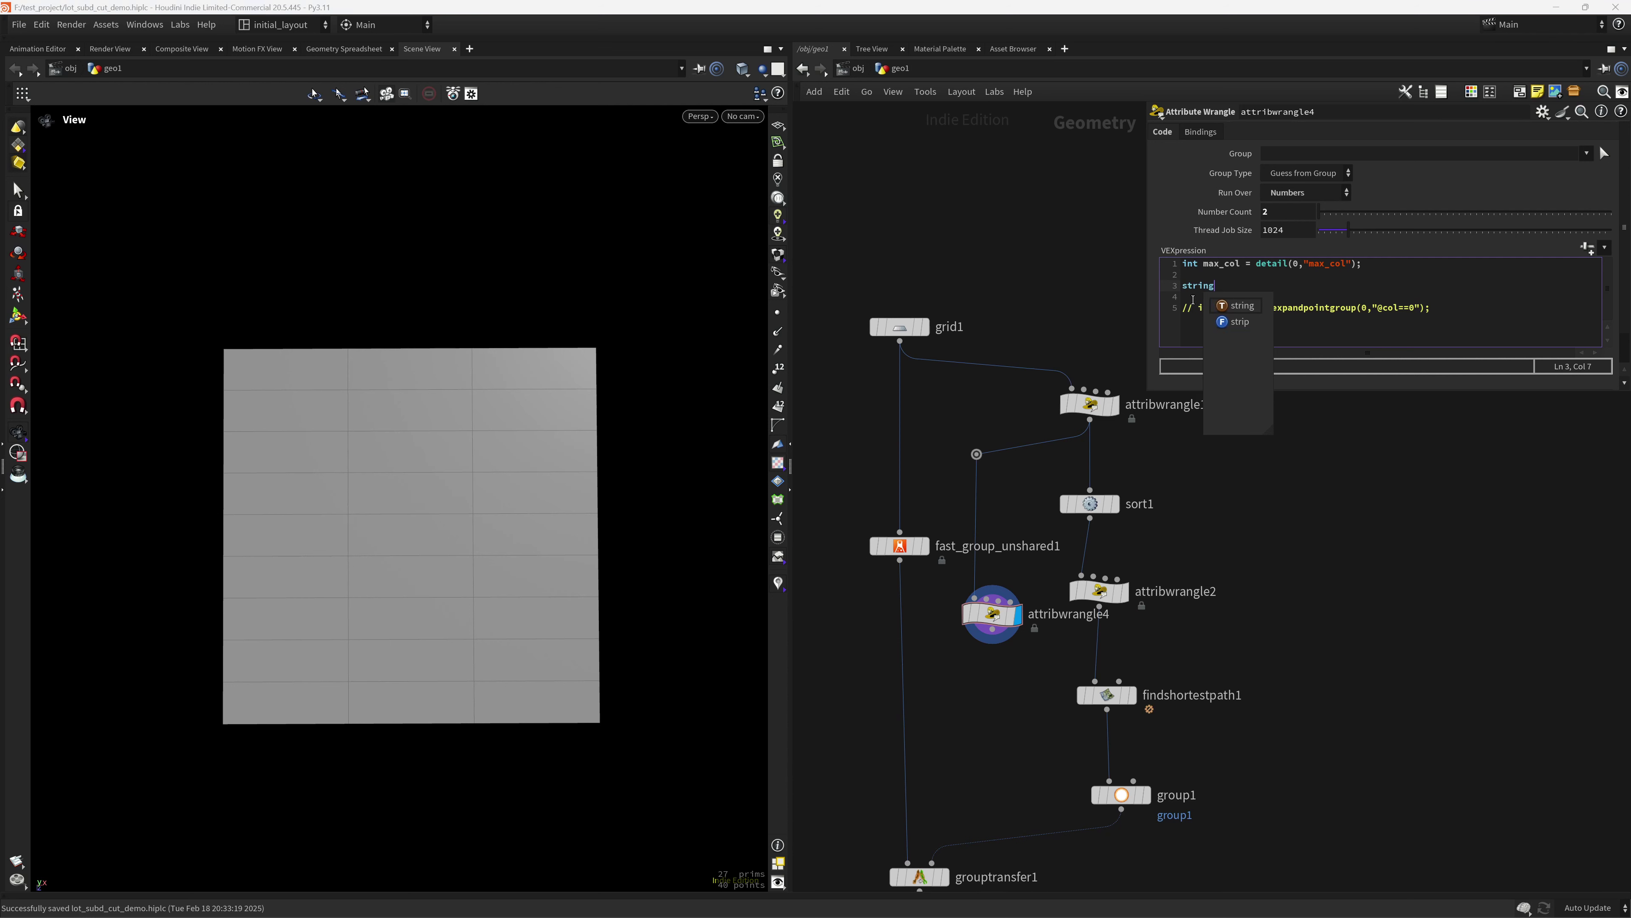
type(" cols_Array [")
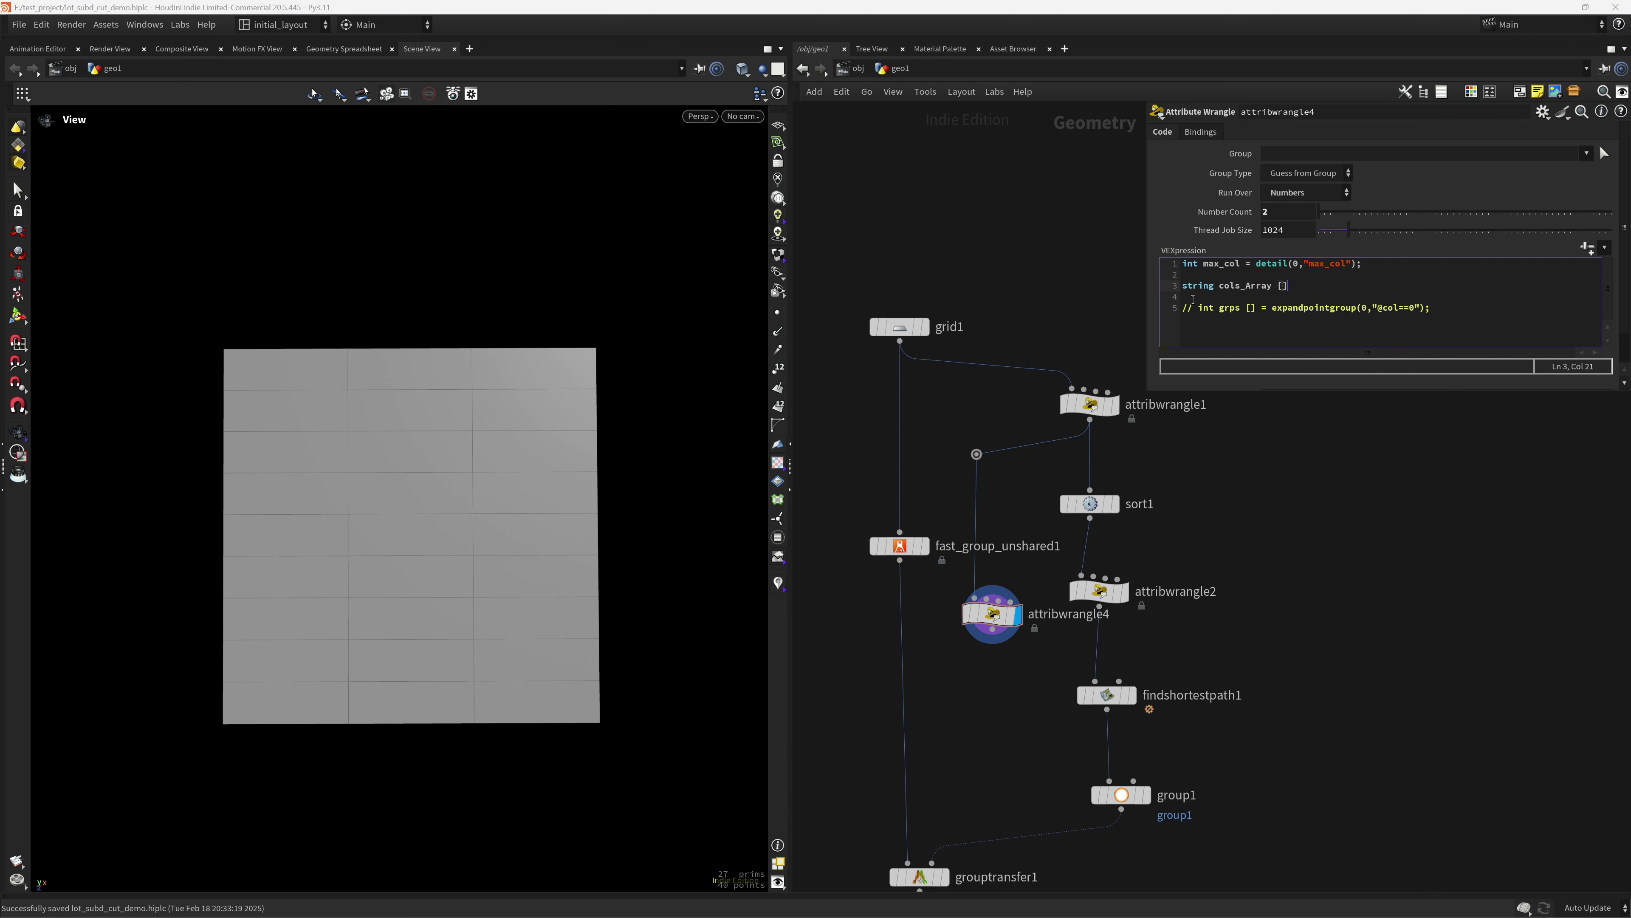
type("] = array")
type("(")
type("\"\"")
type("@co")
type("l==0")
type(", \"\"")
type("@cols")
type("==")
type("+itoa")
type("(max_col));")
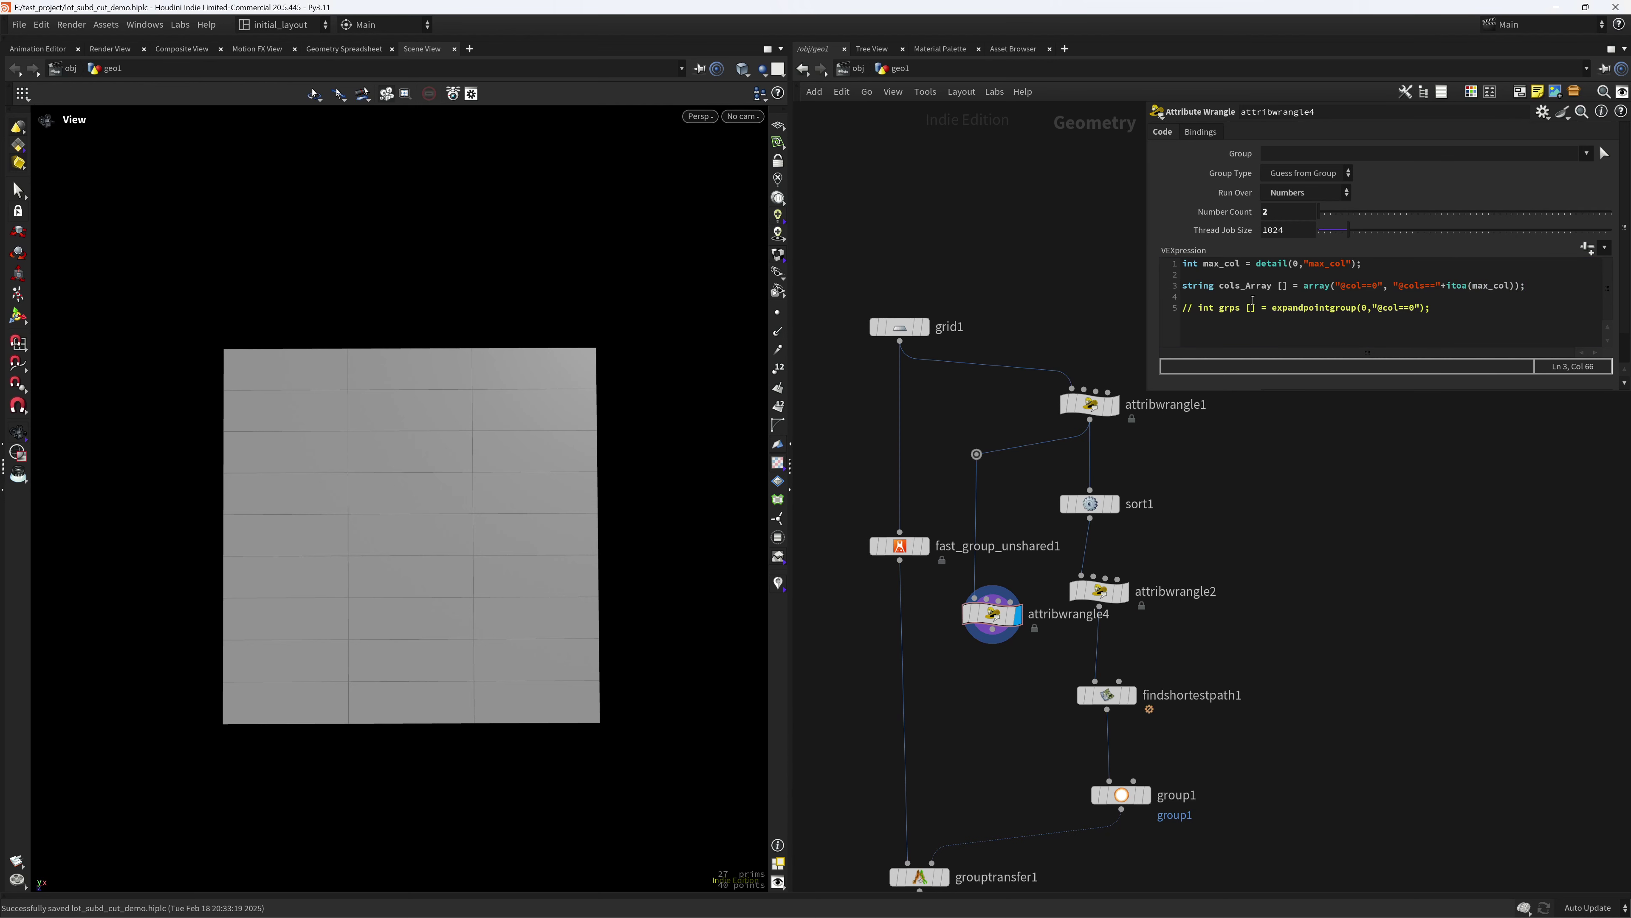
left_click(1249, 286)
type("a")
- Uncomment the grps line and make cols_array[i@elemnum] the group argument of expandpointgroup
left_click_drag(1195, 308, 1175, 311)
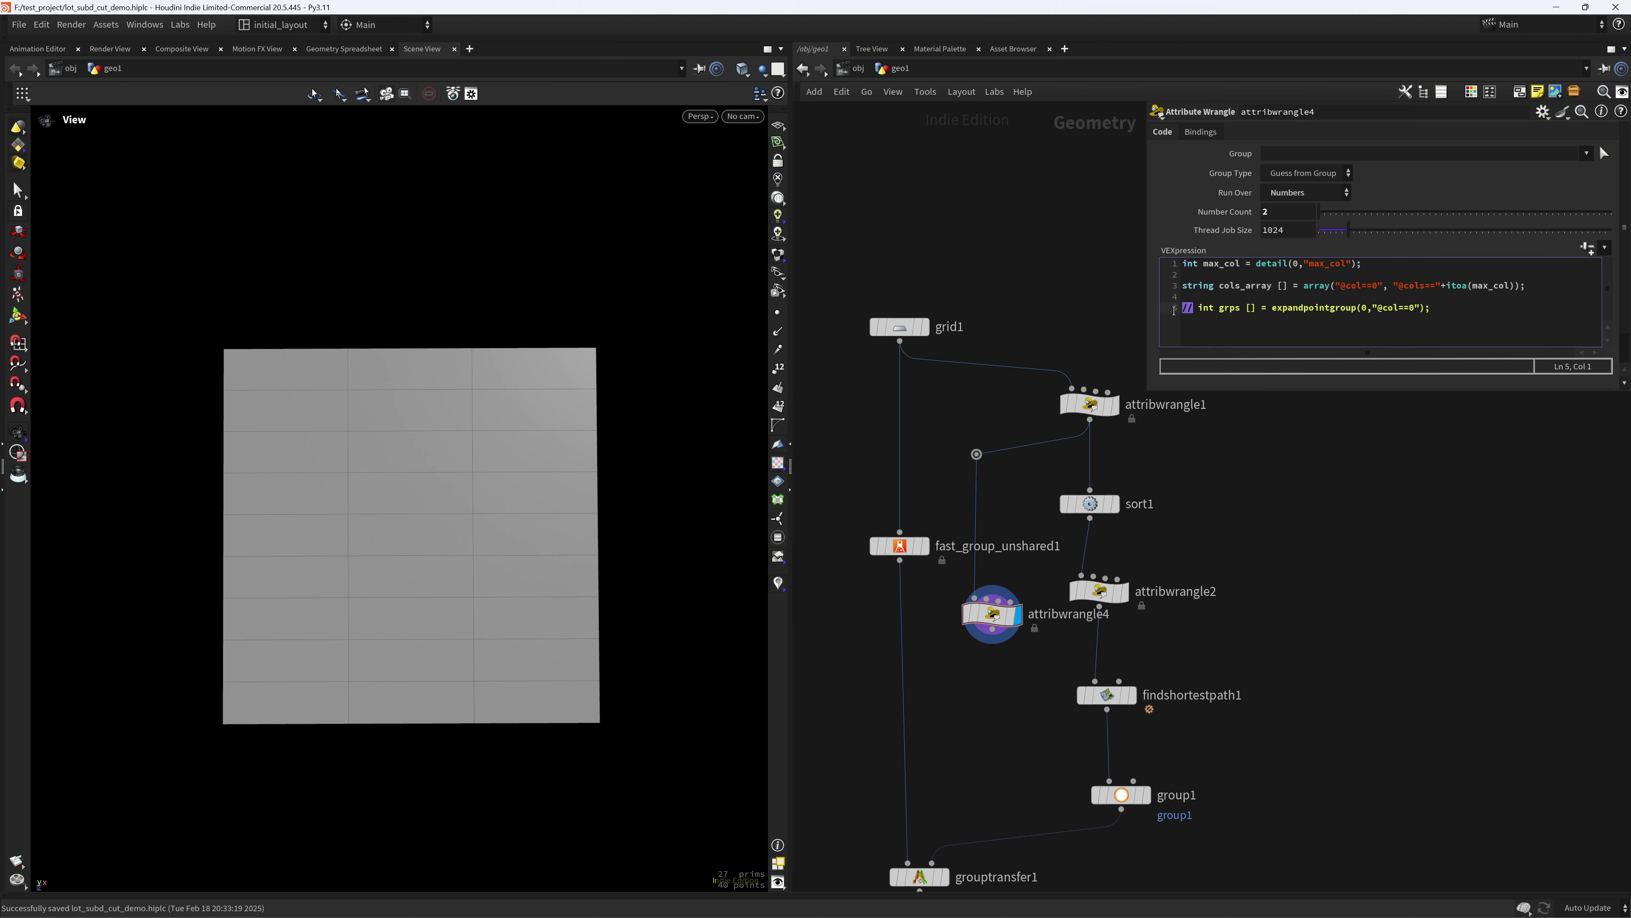
key("Delete")
key("Delete")
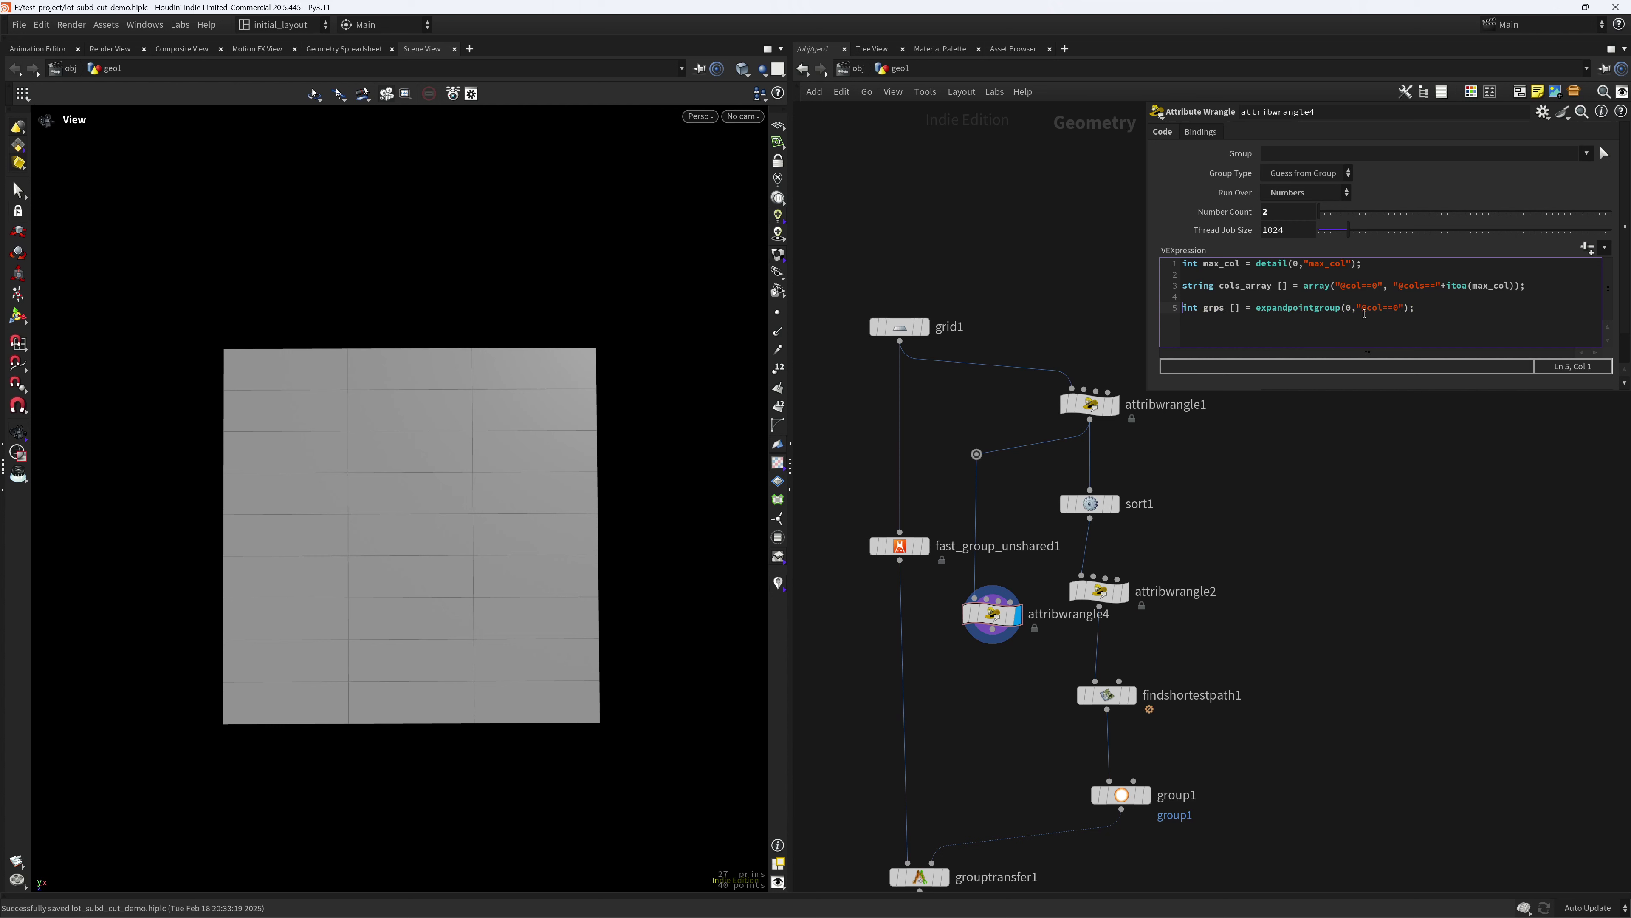
double_click(1254, 288)
key("ctrl+c")
left_click_drag(1357, 308, 1406, 307)
key("ctrl+v")
type("[]")
type("i@elme")
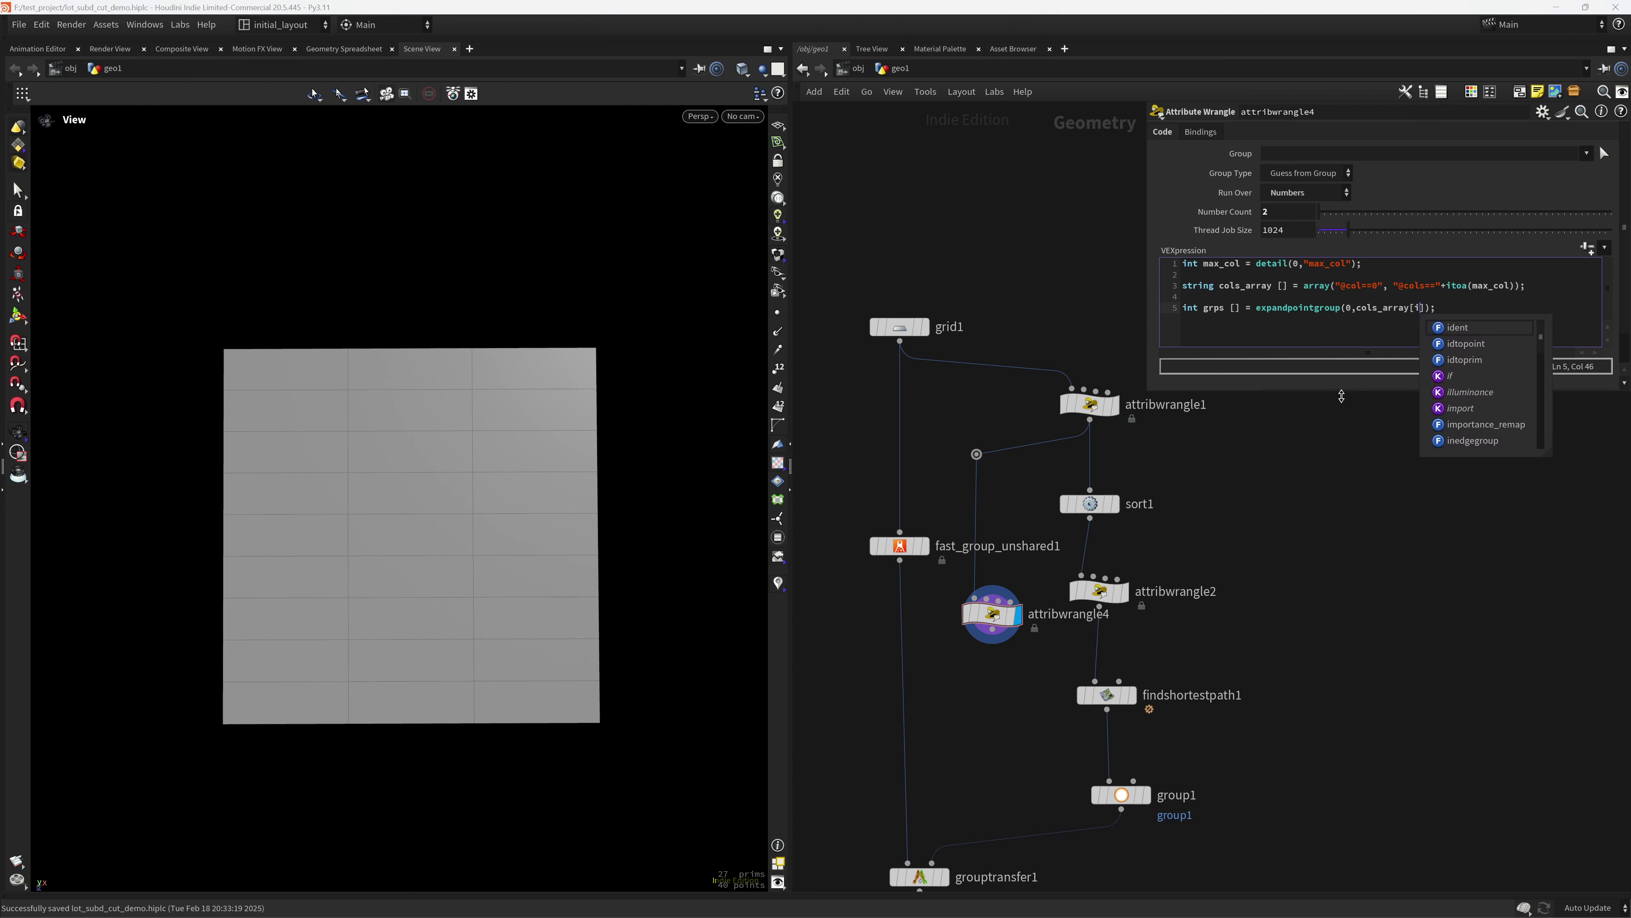
key("BackSpace")
key("BackSpace")
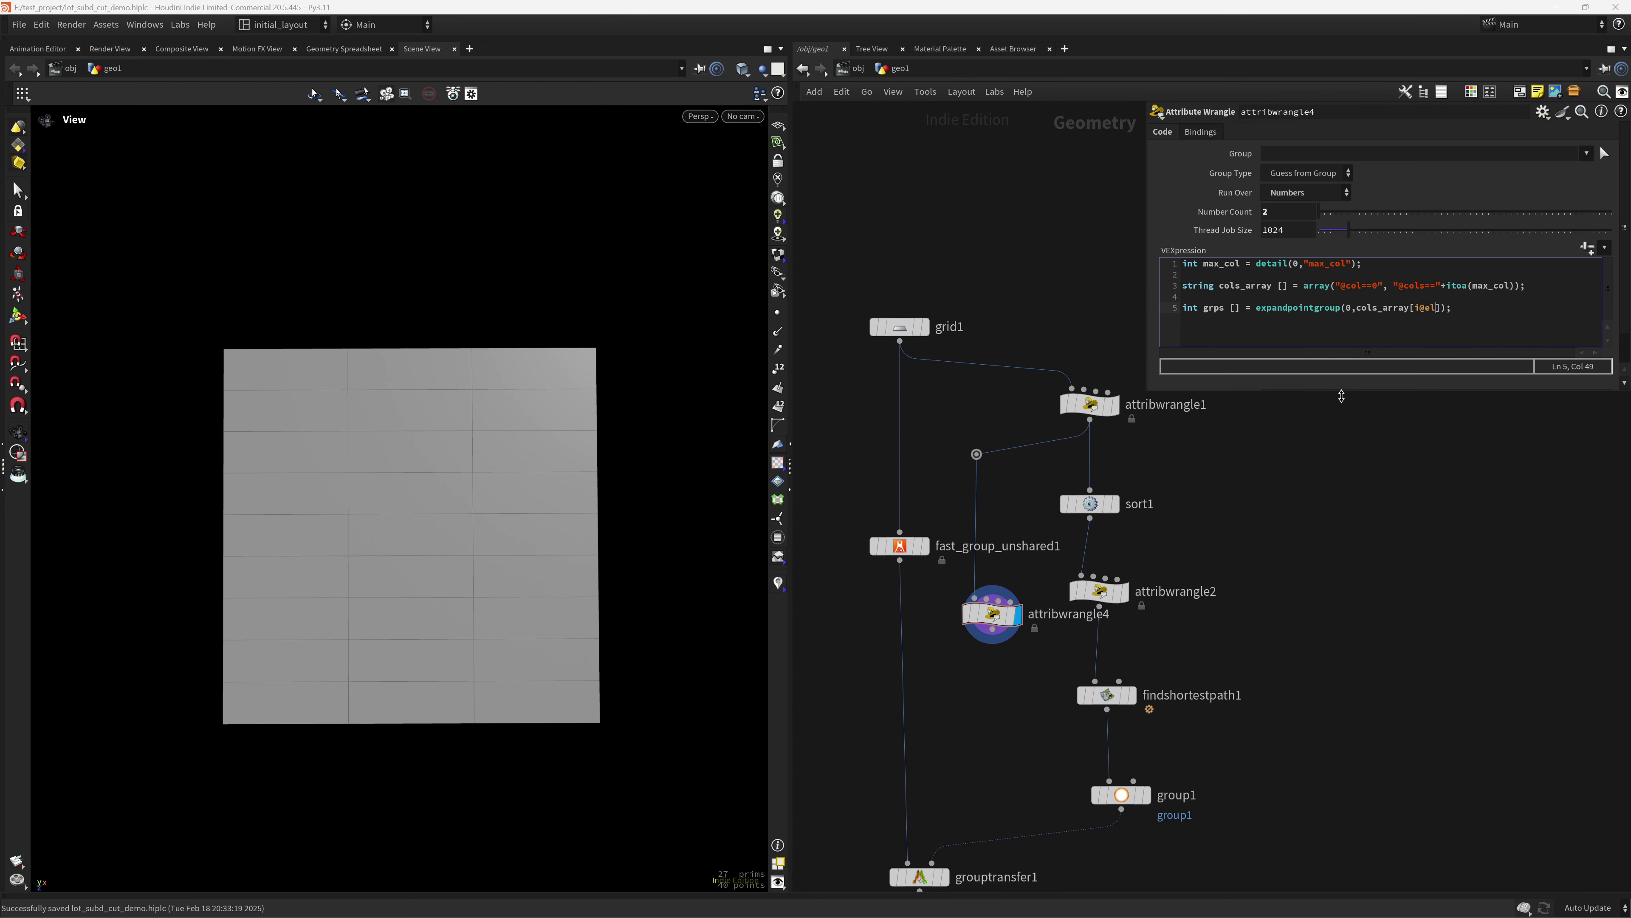
type("emnum")
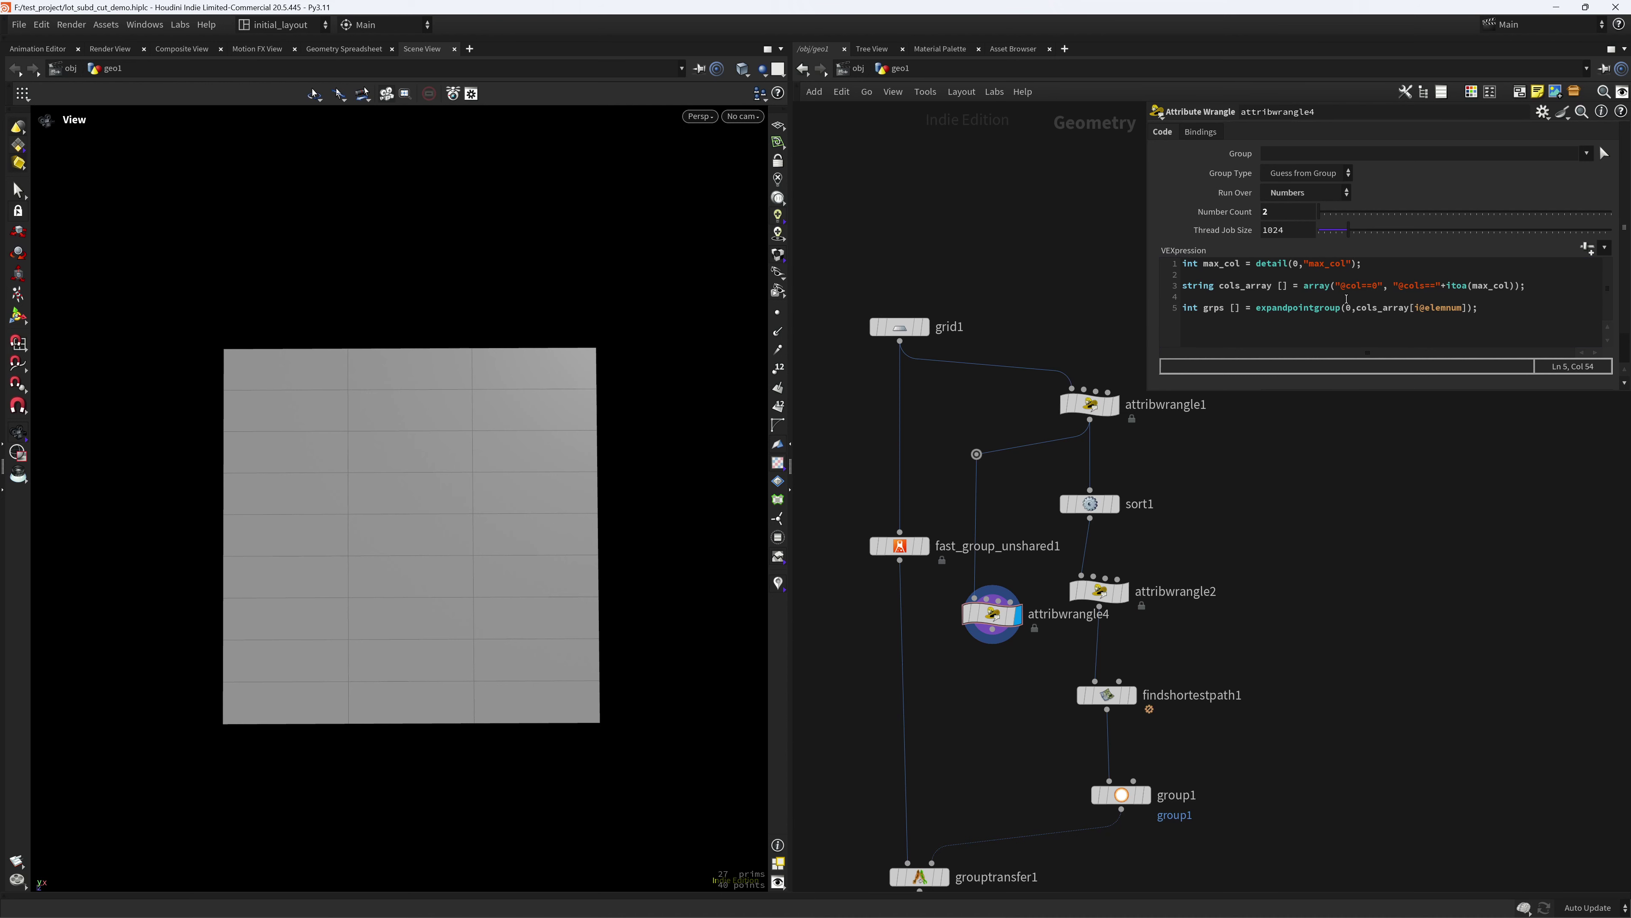
- Add the line int rnd = int( rand(i@elemnum,chi("seed"))* len(grps) ); below the grps line and save the scene
left_click_drag(1338, 287, 1516, 283)
left_click(1506, 321)
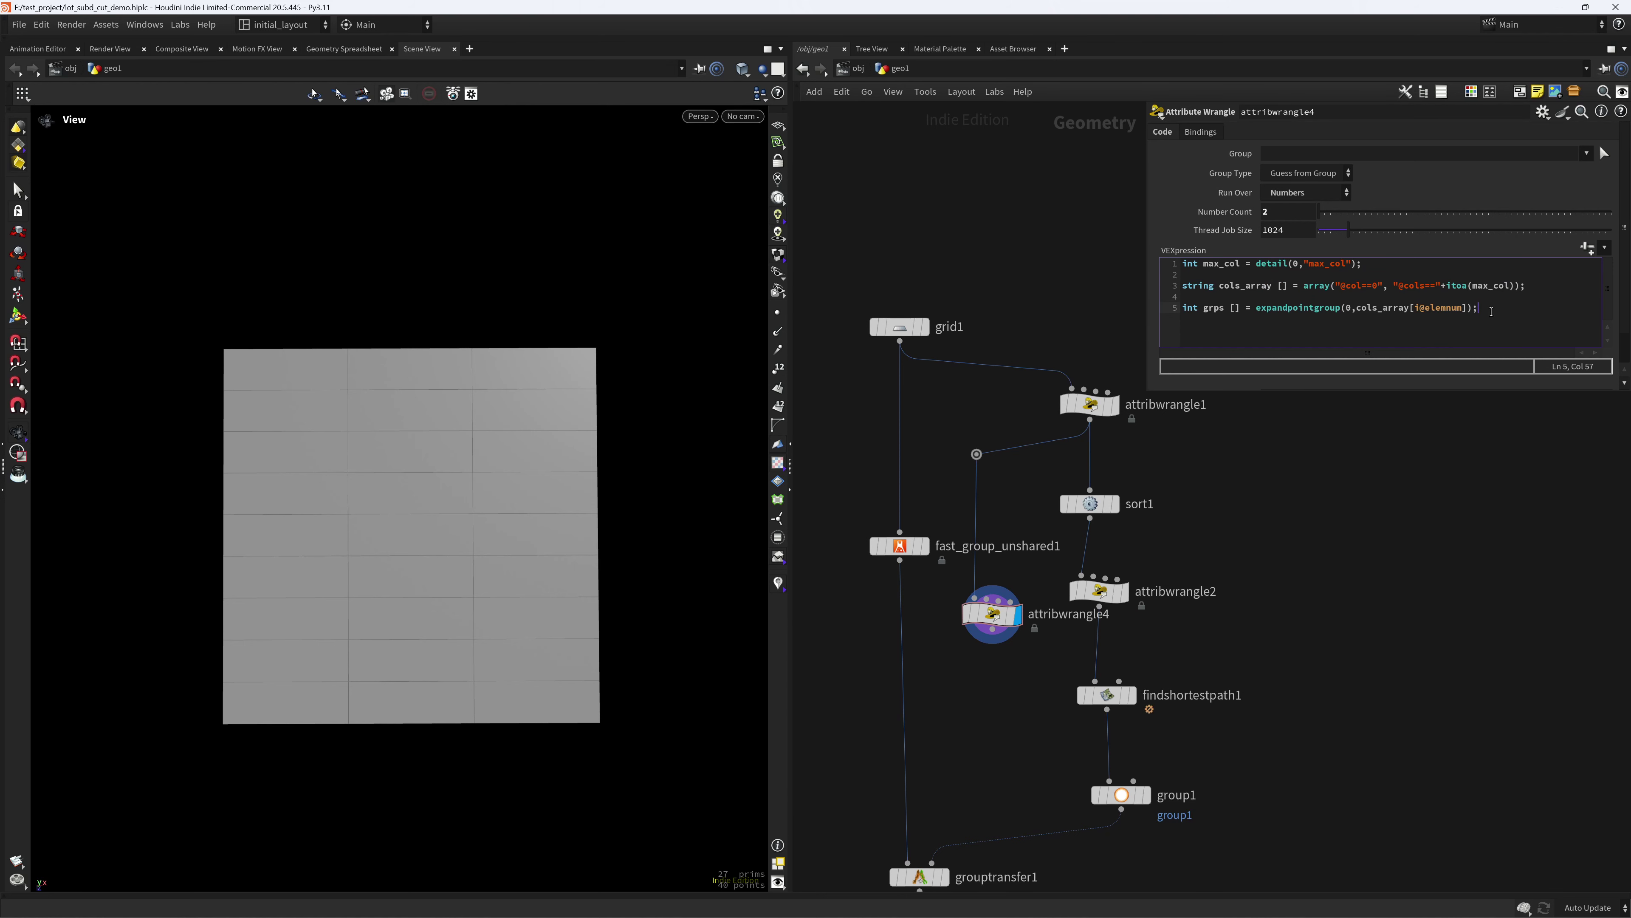
key("Return")
key("Return")
type("int rnd")
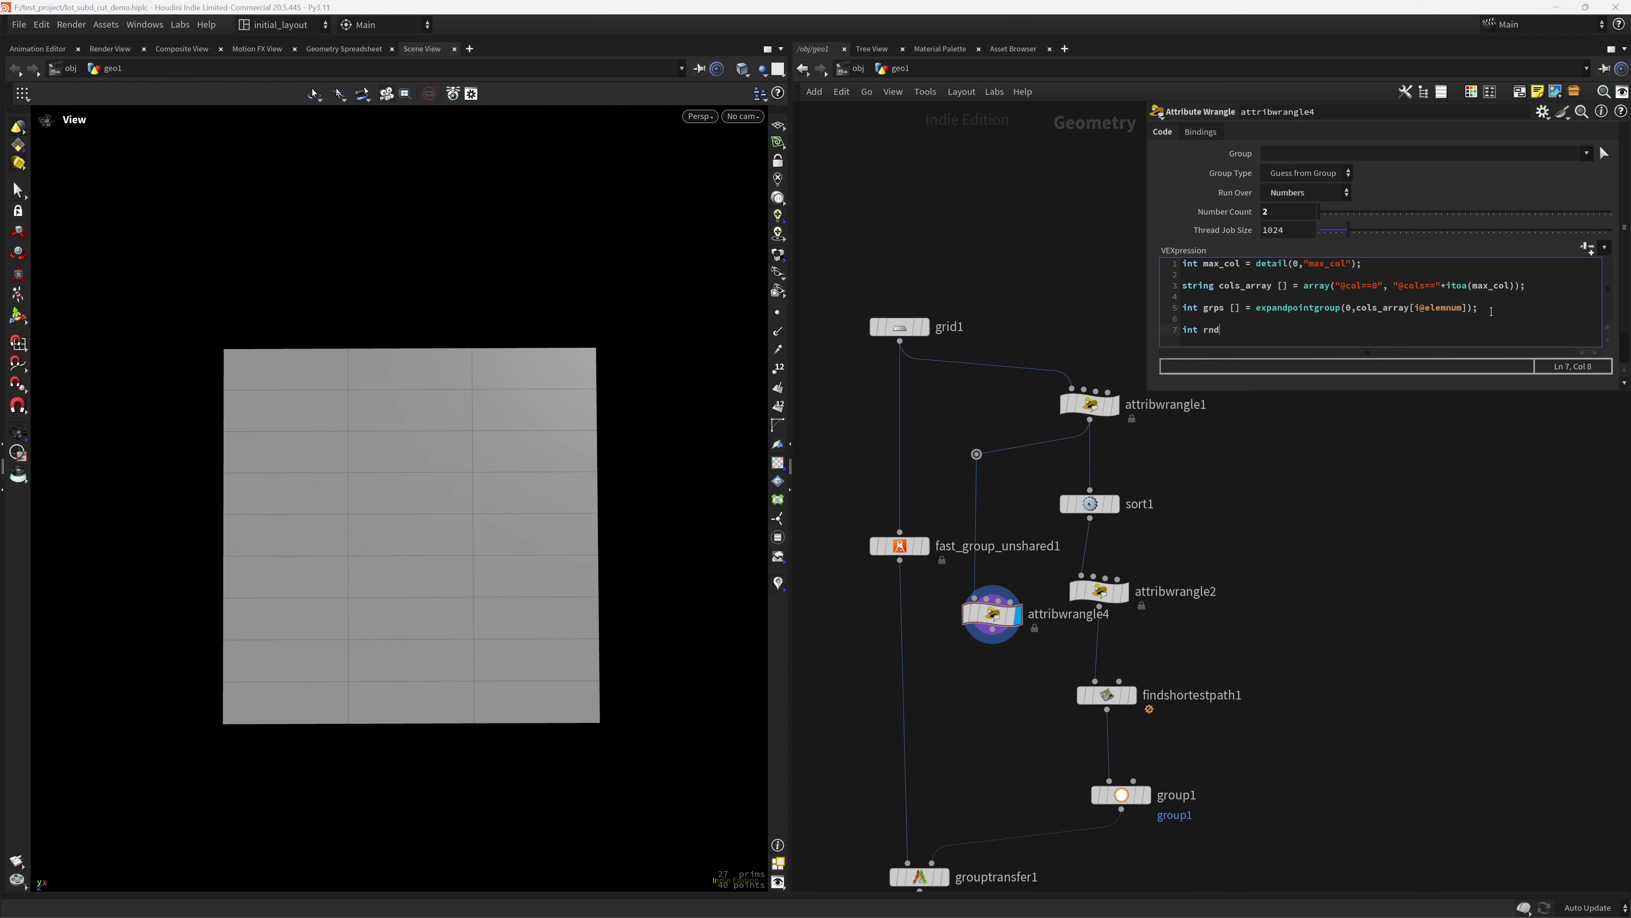
type(" = rand")
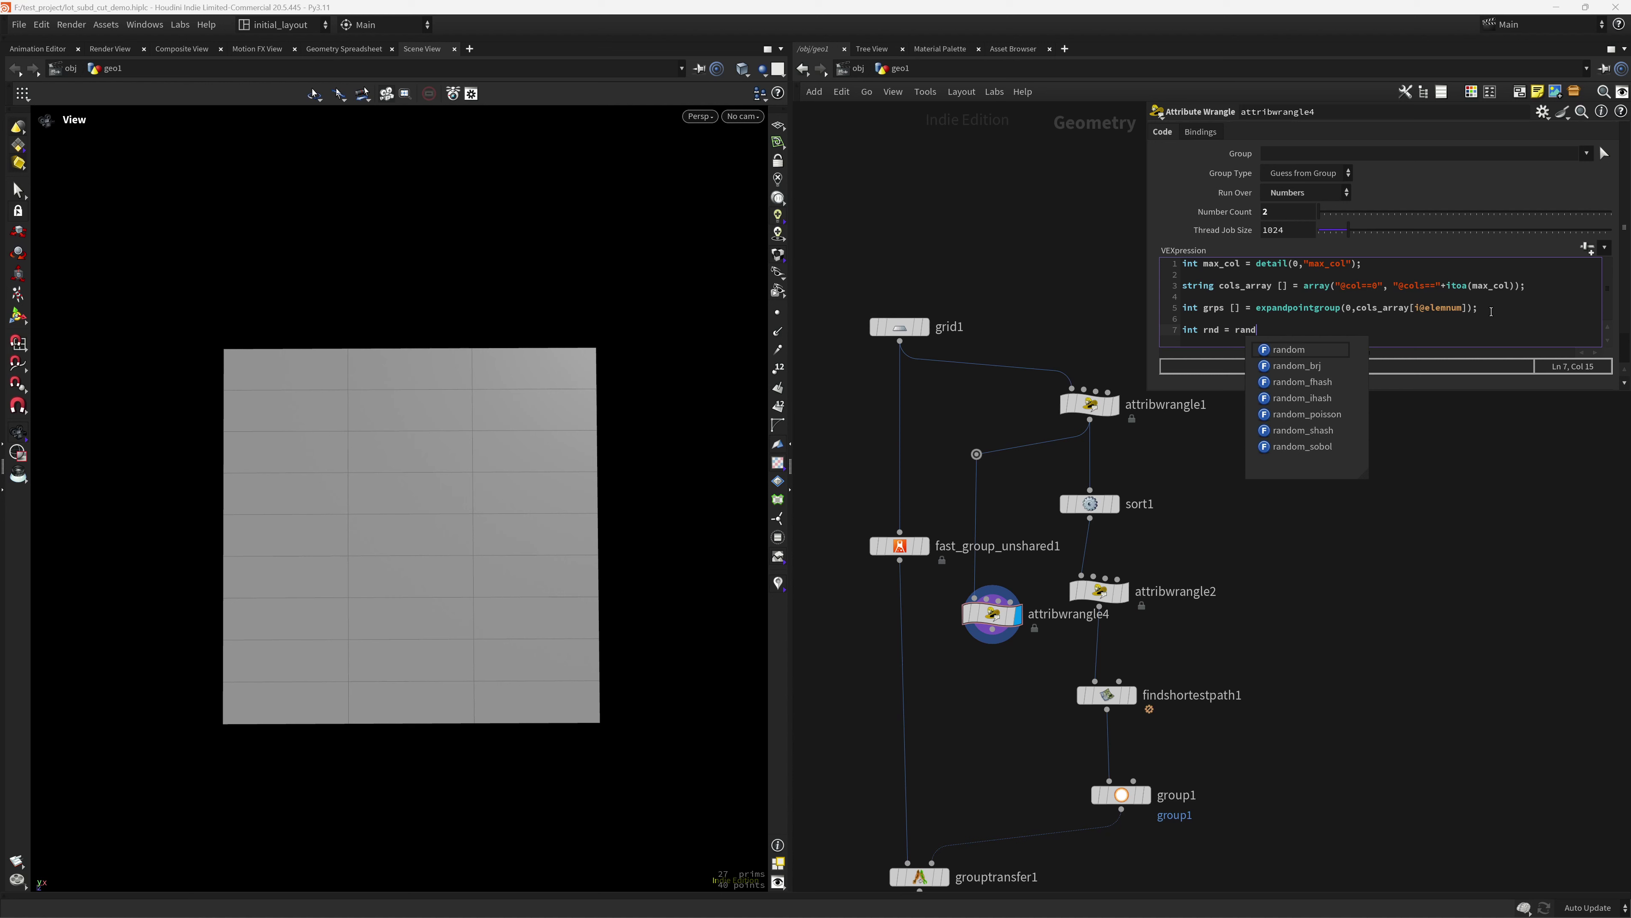
left_click(1079, 460)
left_click(1277, 332)
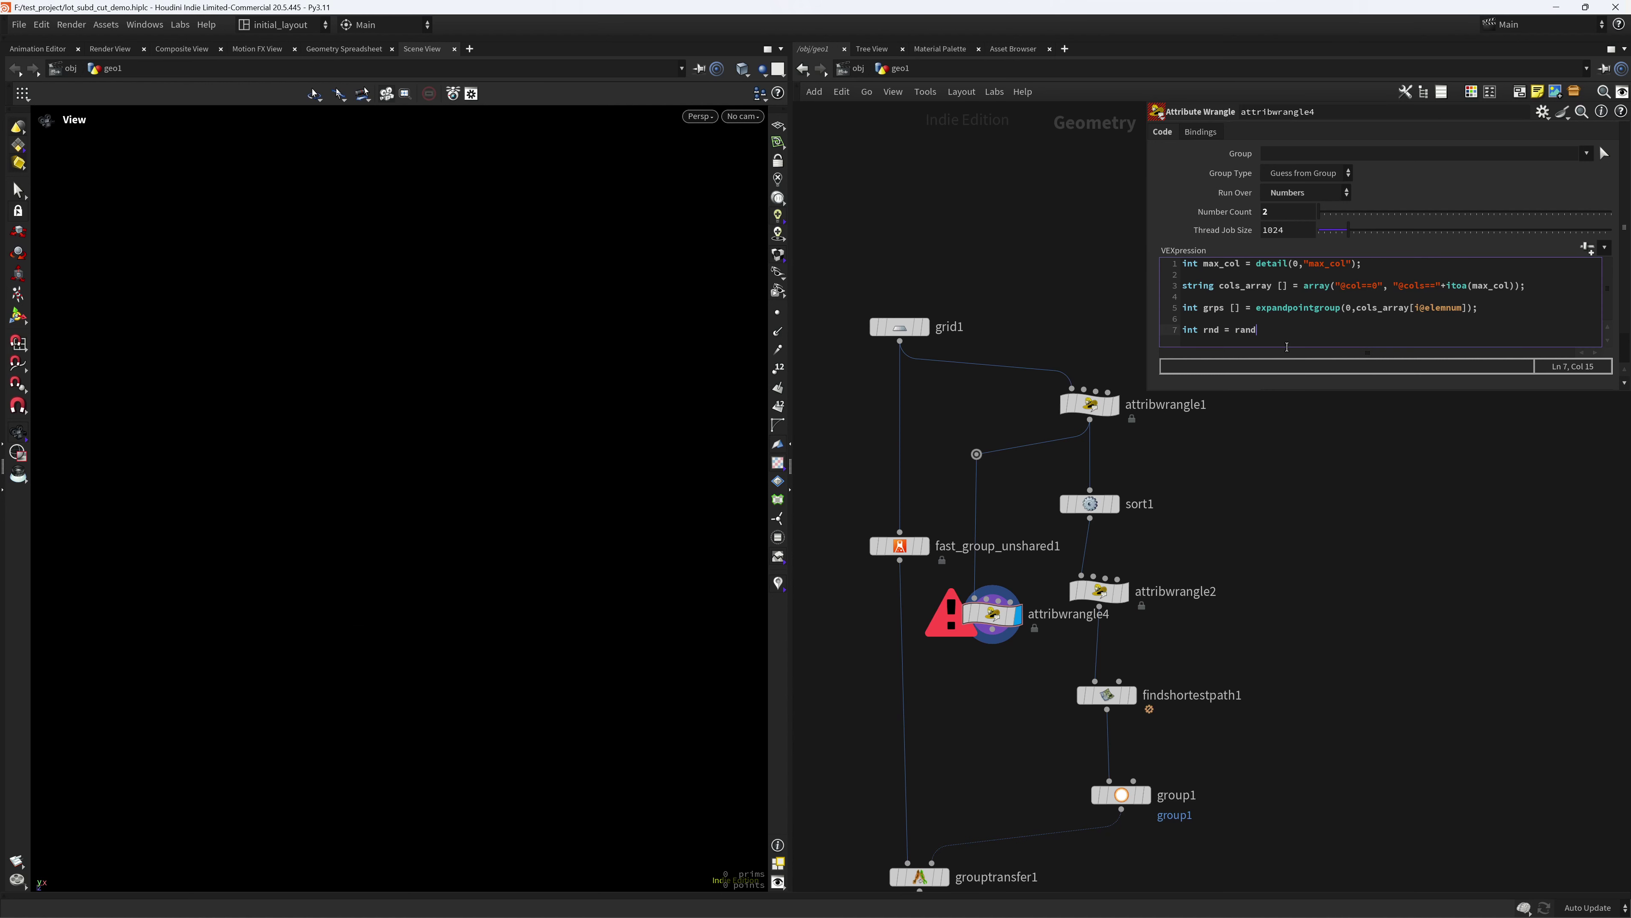
type("(i@e")
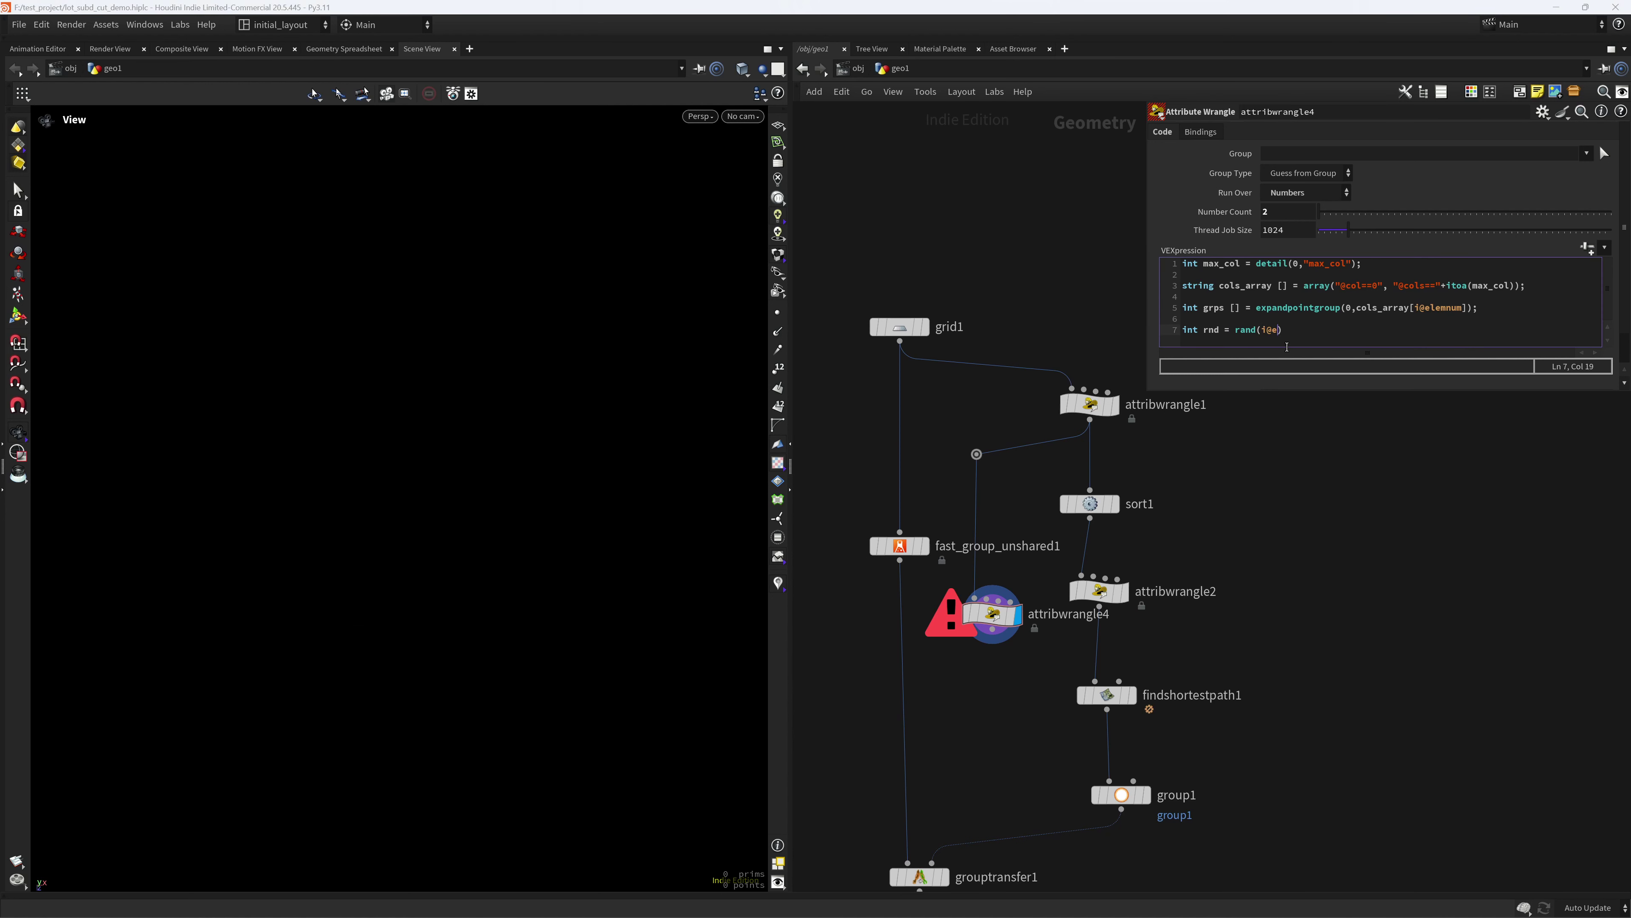
type("lemnum,chi(\"seed\"))* lemn")
key("BackSpace")
key("BackSpace")
type("n")
key("Return")
type("grps")
type("int(")
key("Right")
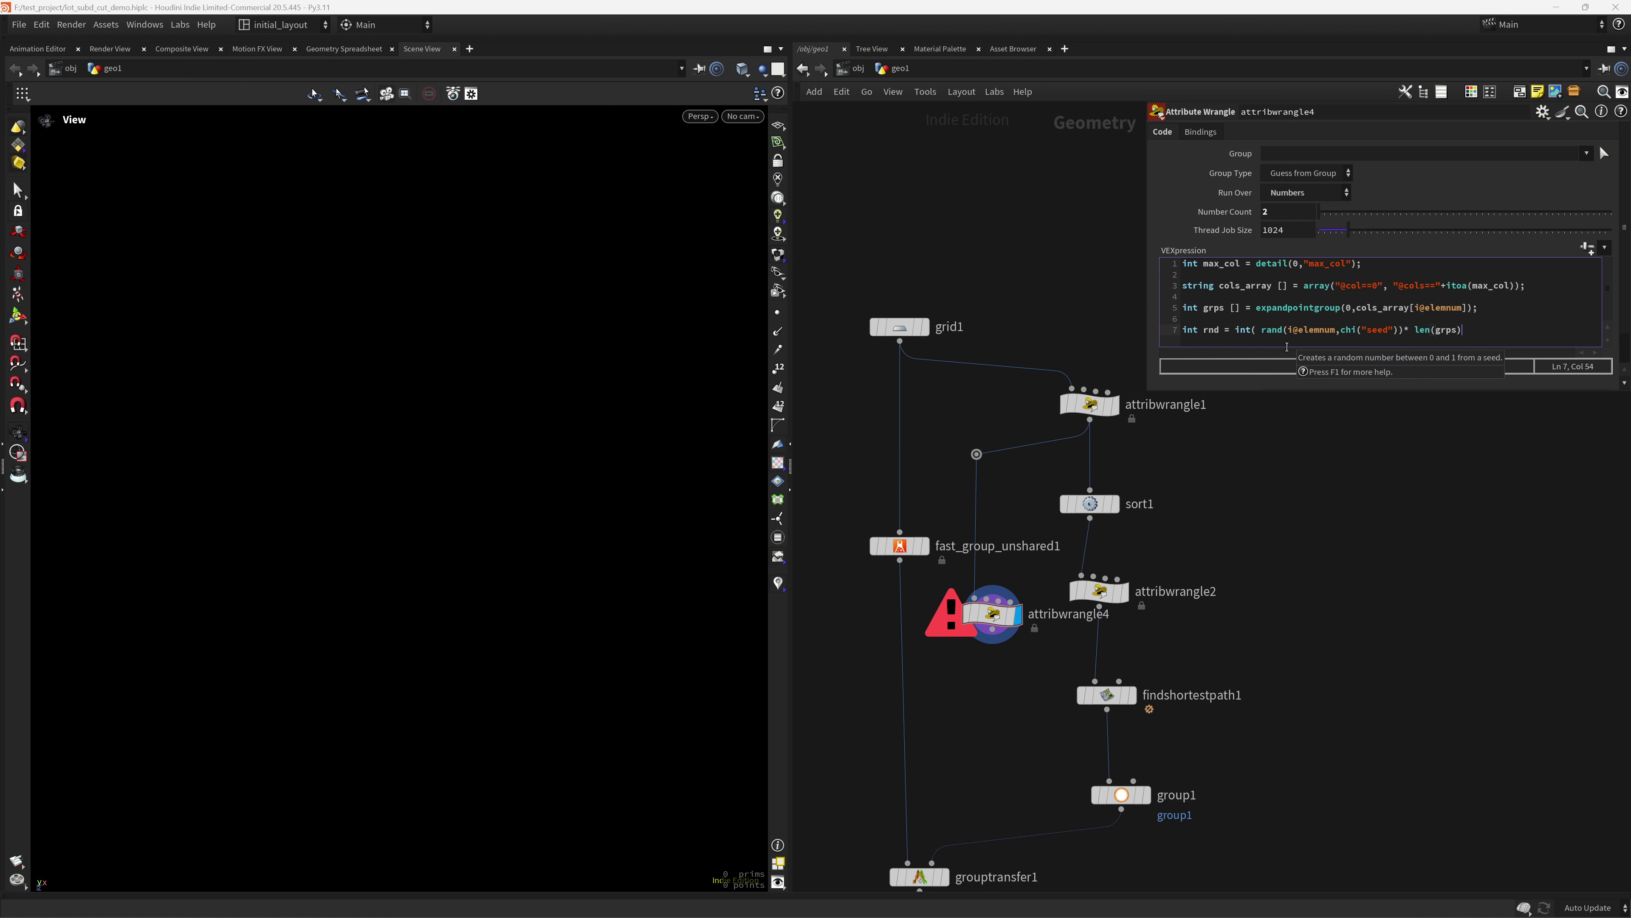
type(");")
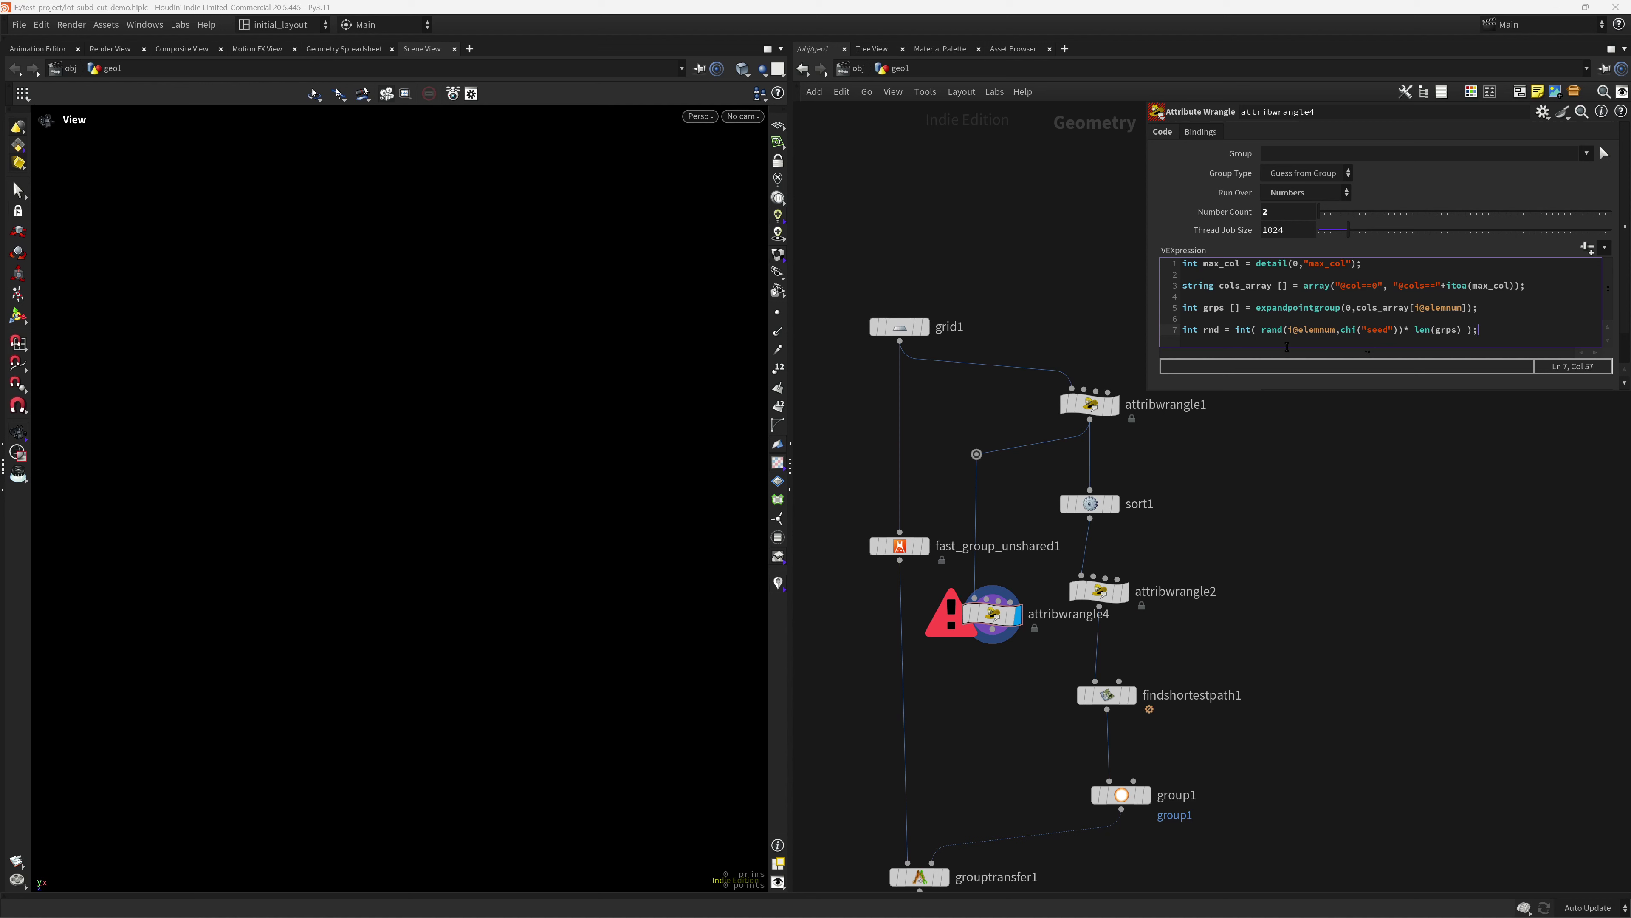
key("ctrl+s")
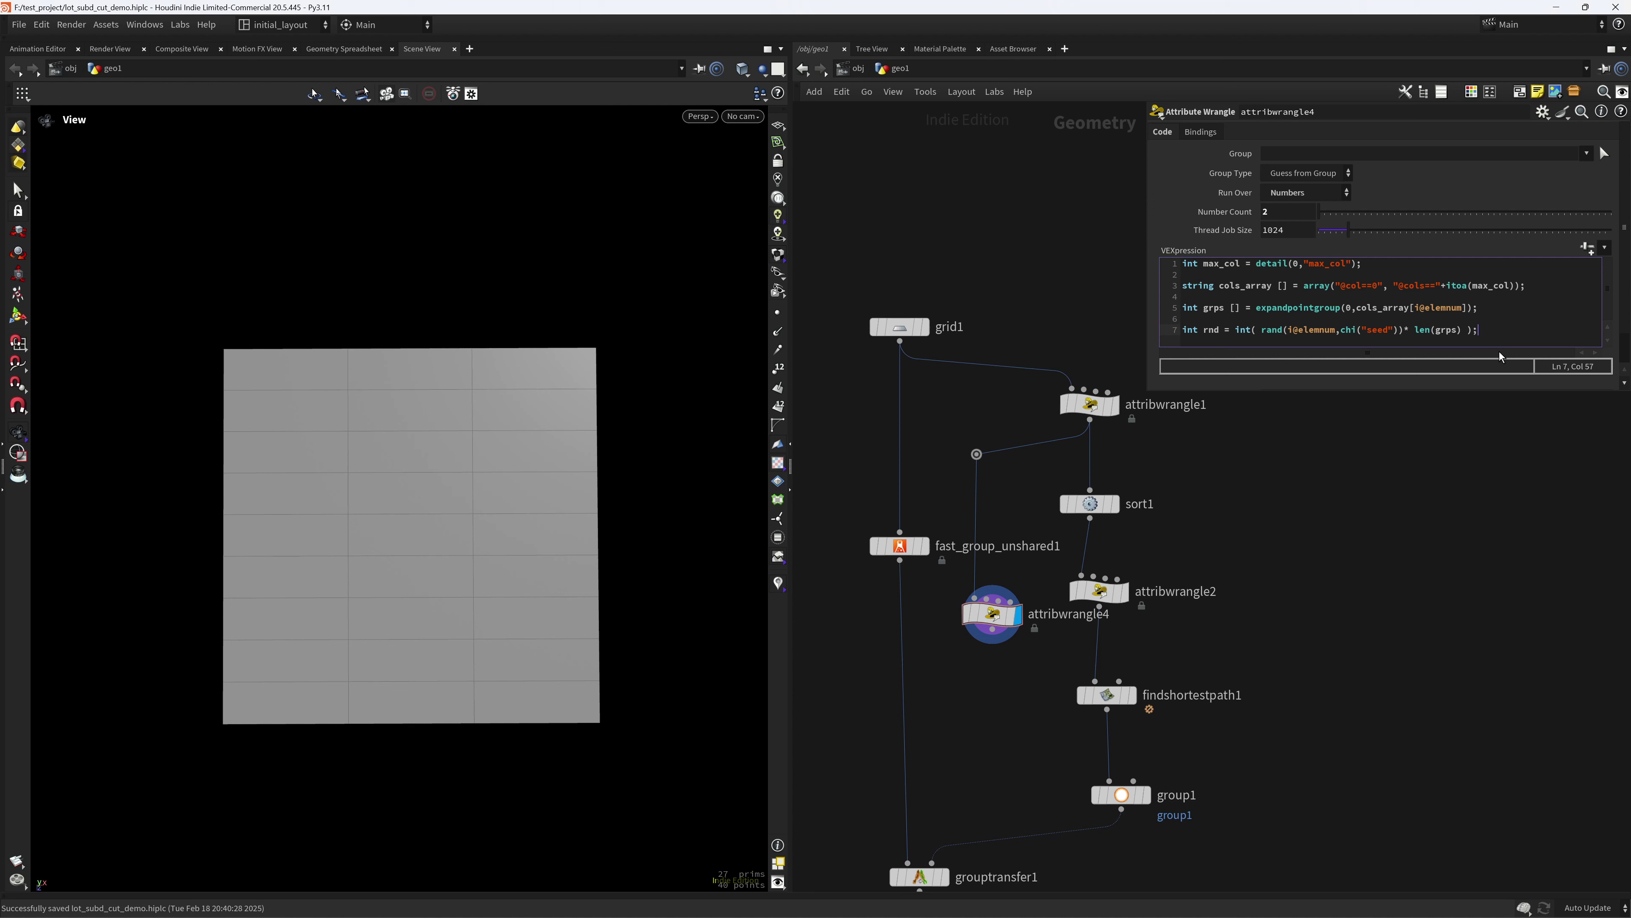
- Add setpointgroup(0,"grp_"+itoa(i@elemnum),grps[rnd],1); as the final line of attribwrangle4's code
key("Return")
key("Return")
type("setpo")
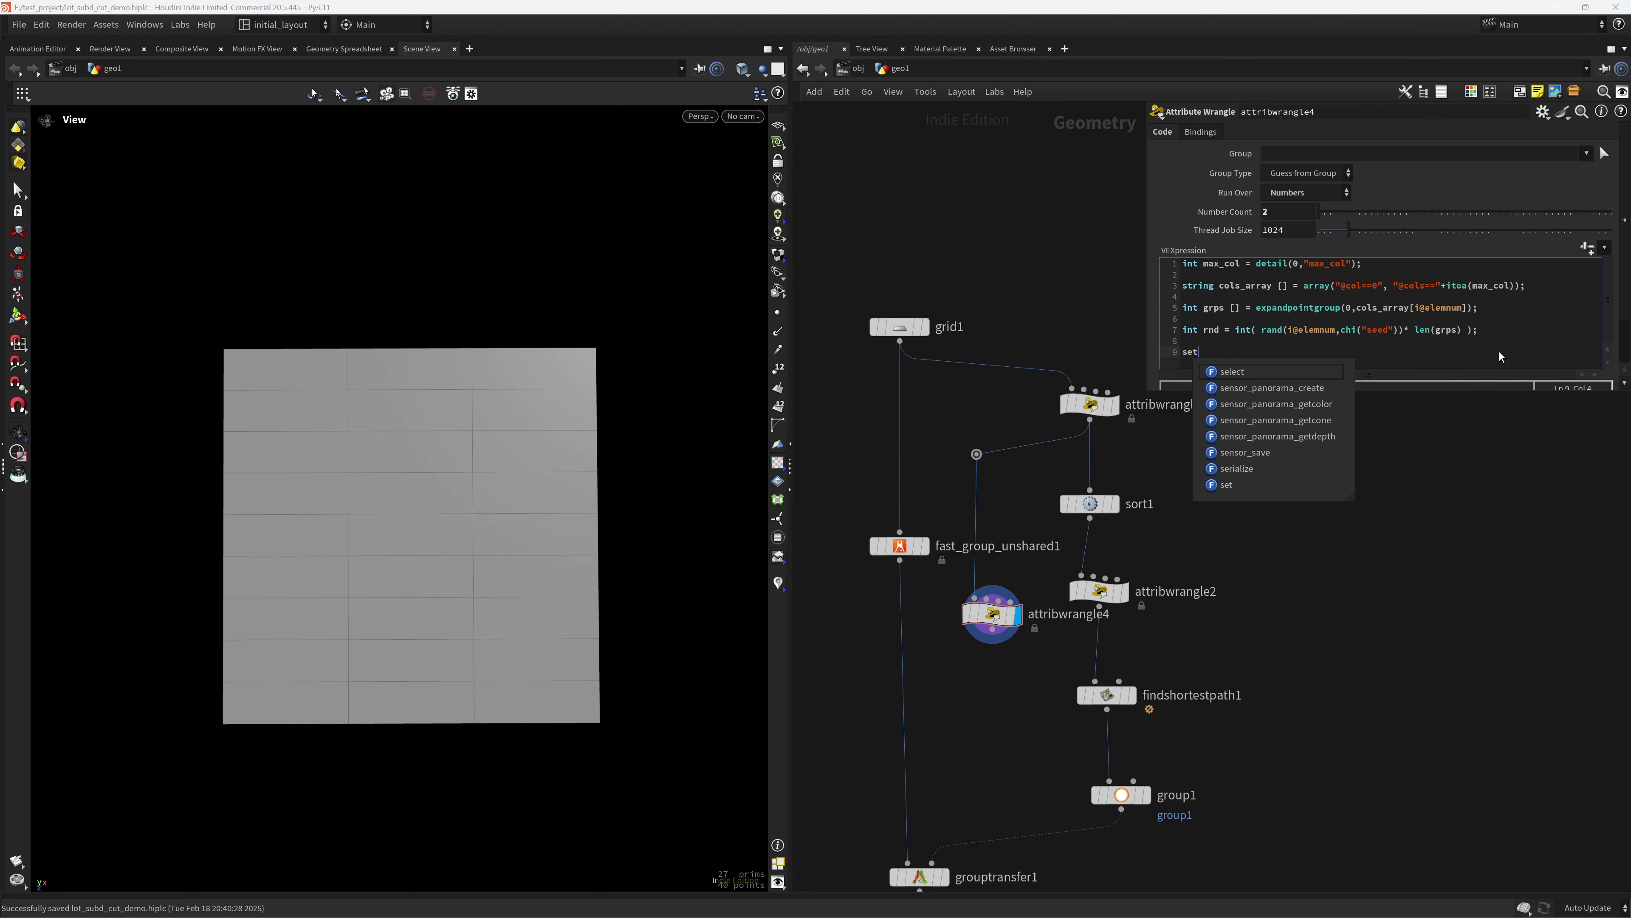
key("Down")
key("Down")
key("Return")
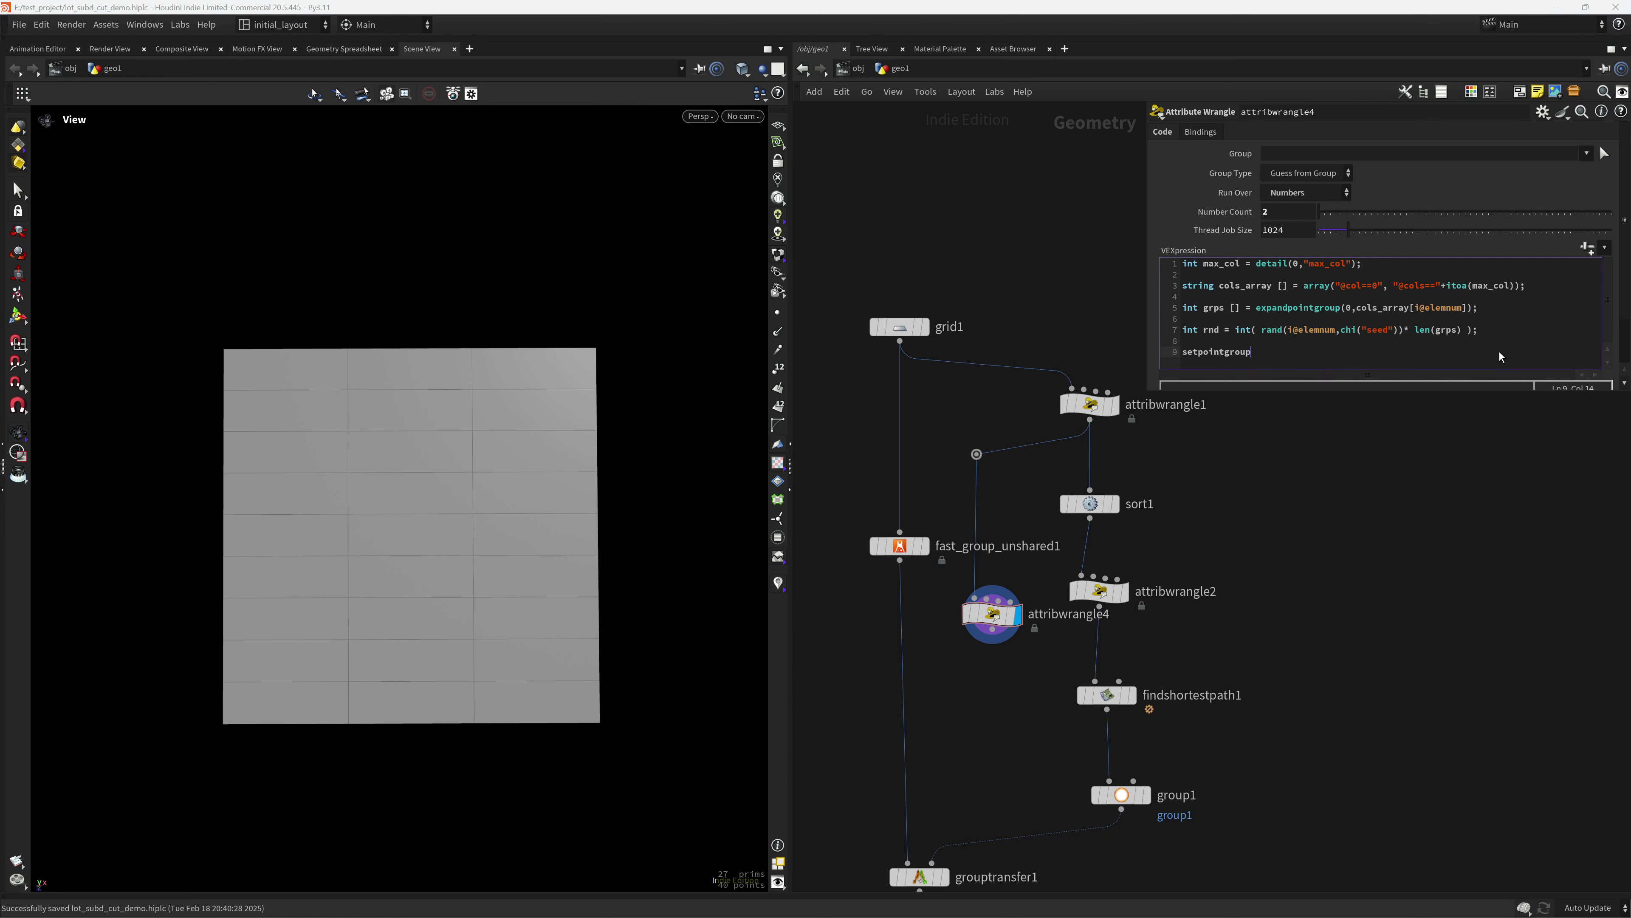
type("()")
key("Left")
type("0,")
type("\"grp")
type("_")
type("+")
type("itoa()")
type("i@elemn")
type("um),grps")
type("[]")
type("rnd")
type(",1")
left_click(1216, 511)
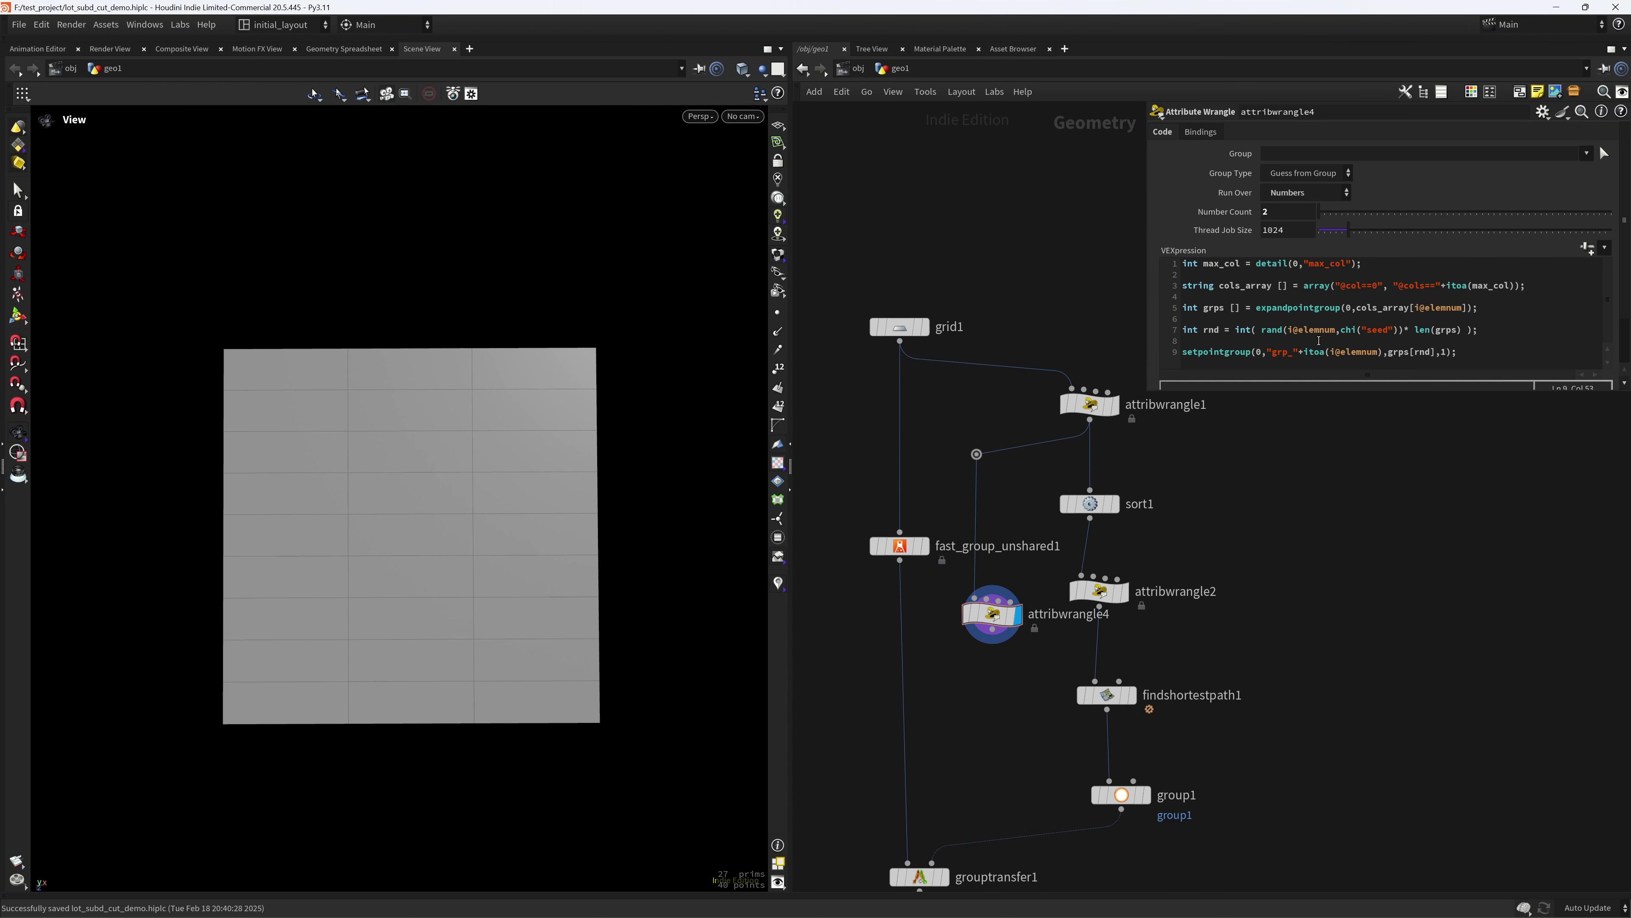
- Show the group list in the viewport and generate the Seed parameter from the code, setting it to 4
left_click(778, 537)
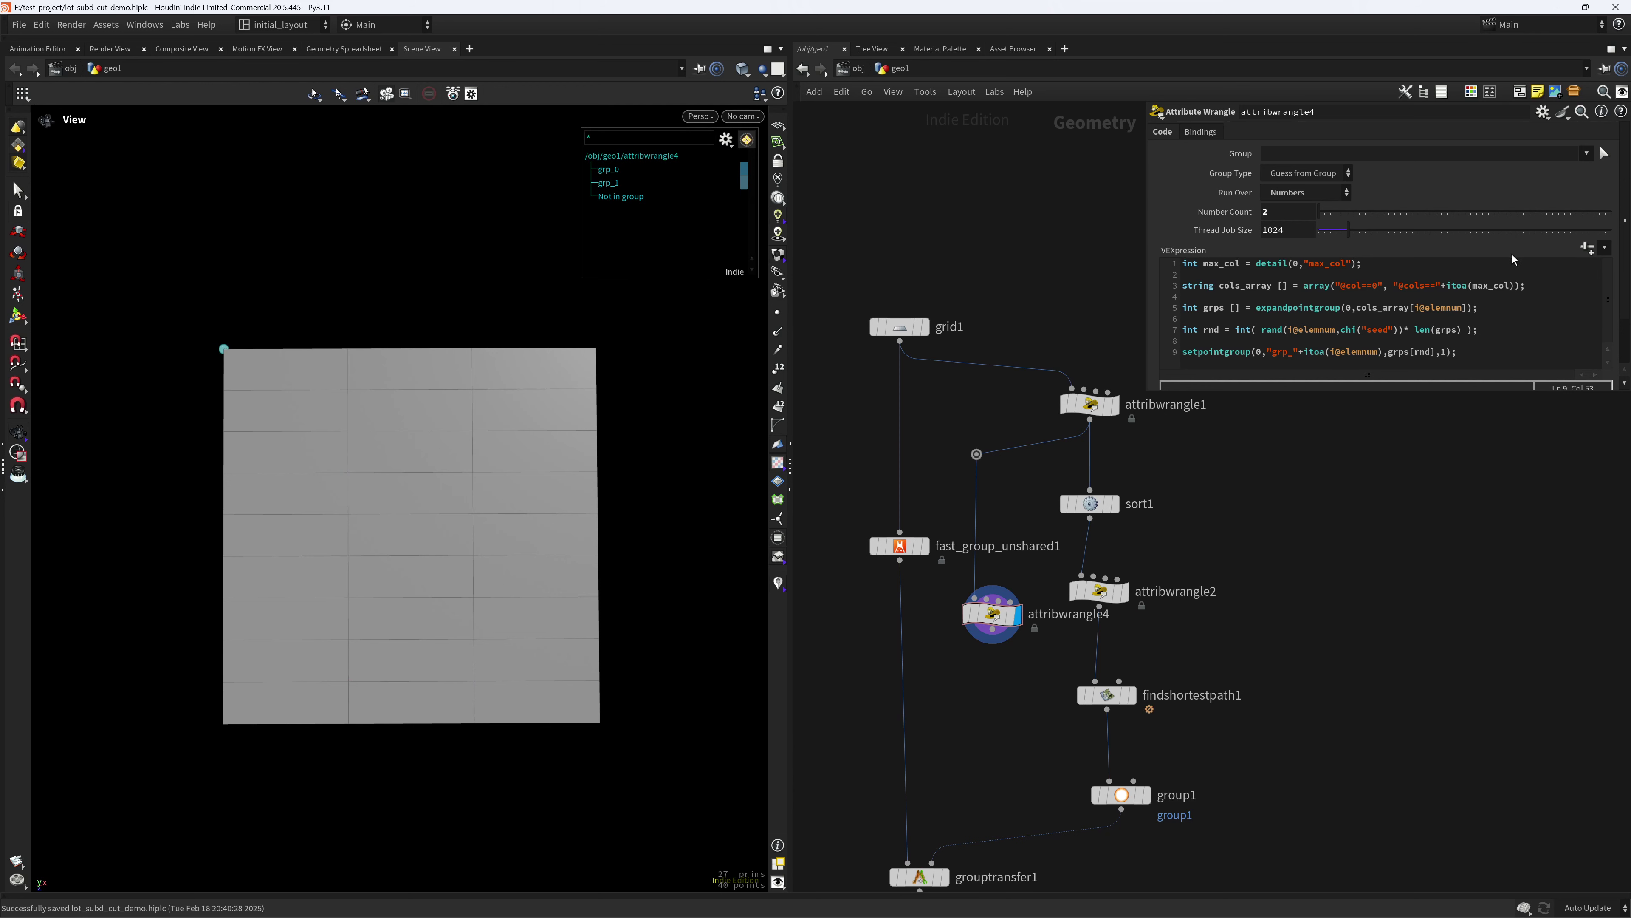
left_click(1585, 249)
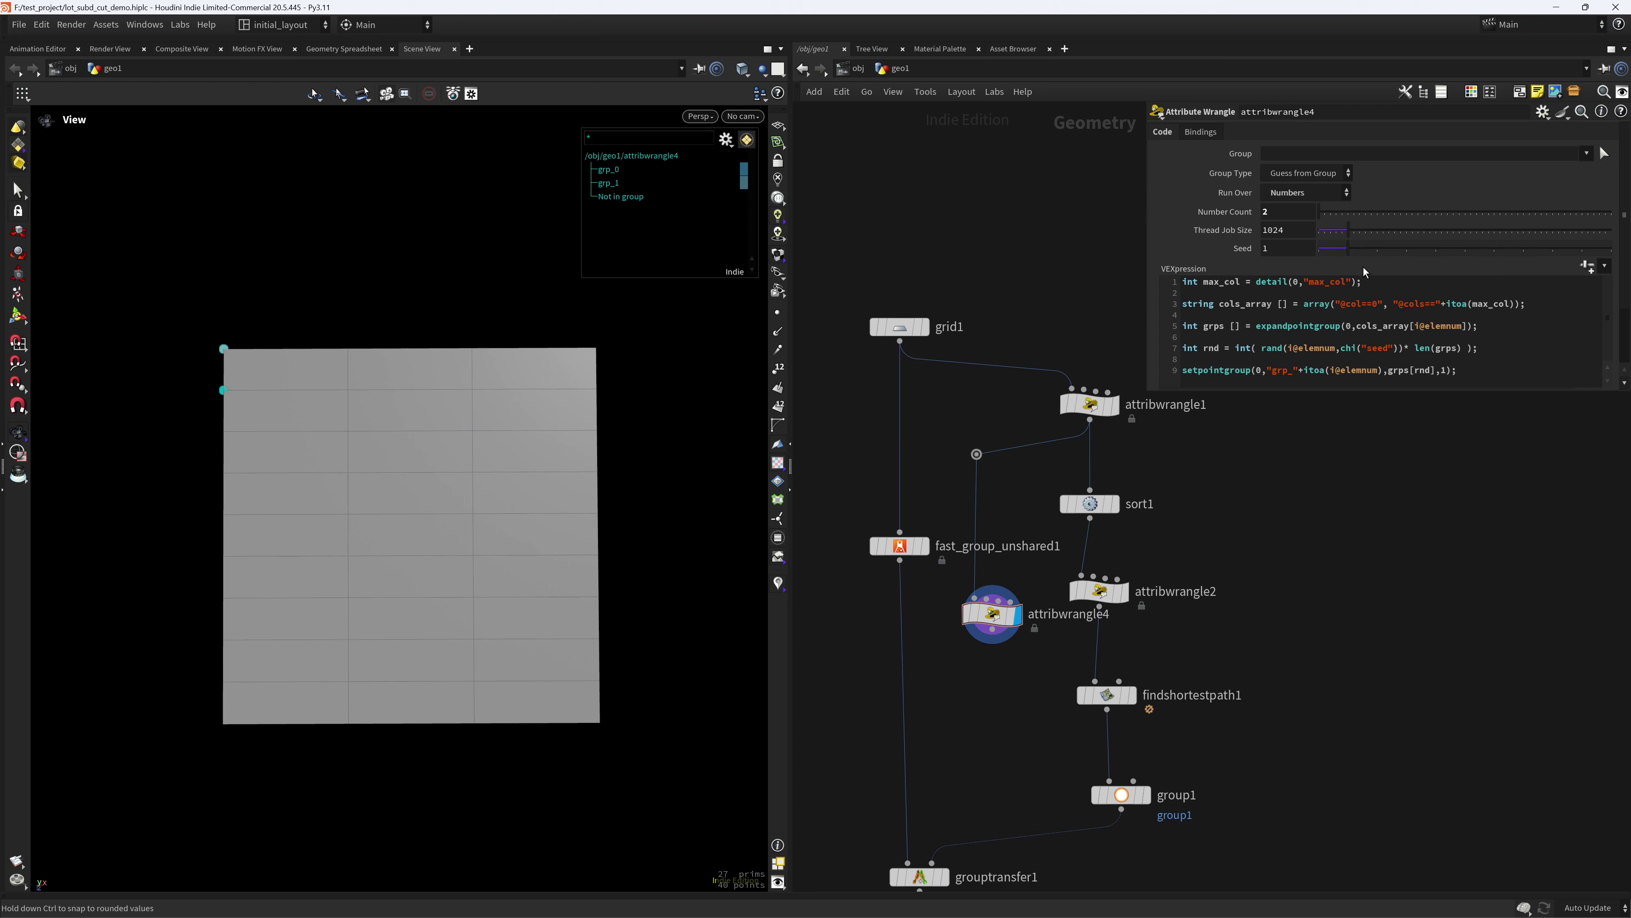
left_click_drag(1392, 259, 1435, 257)
mouse_move(995, 621)
left_click(1428, 306)
key("BackSpace")
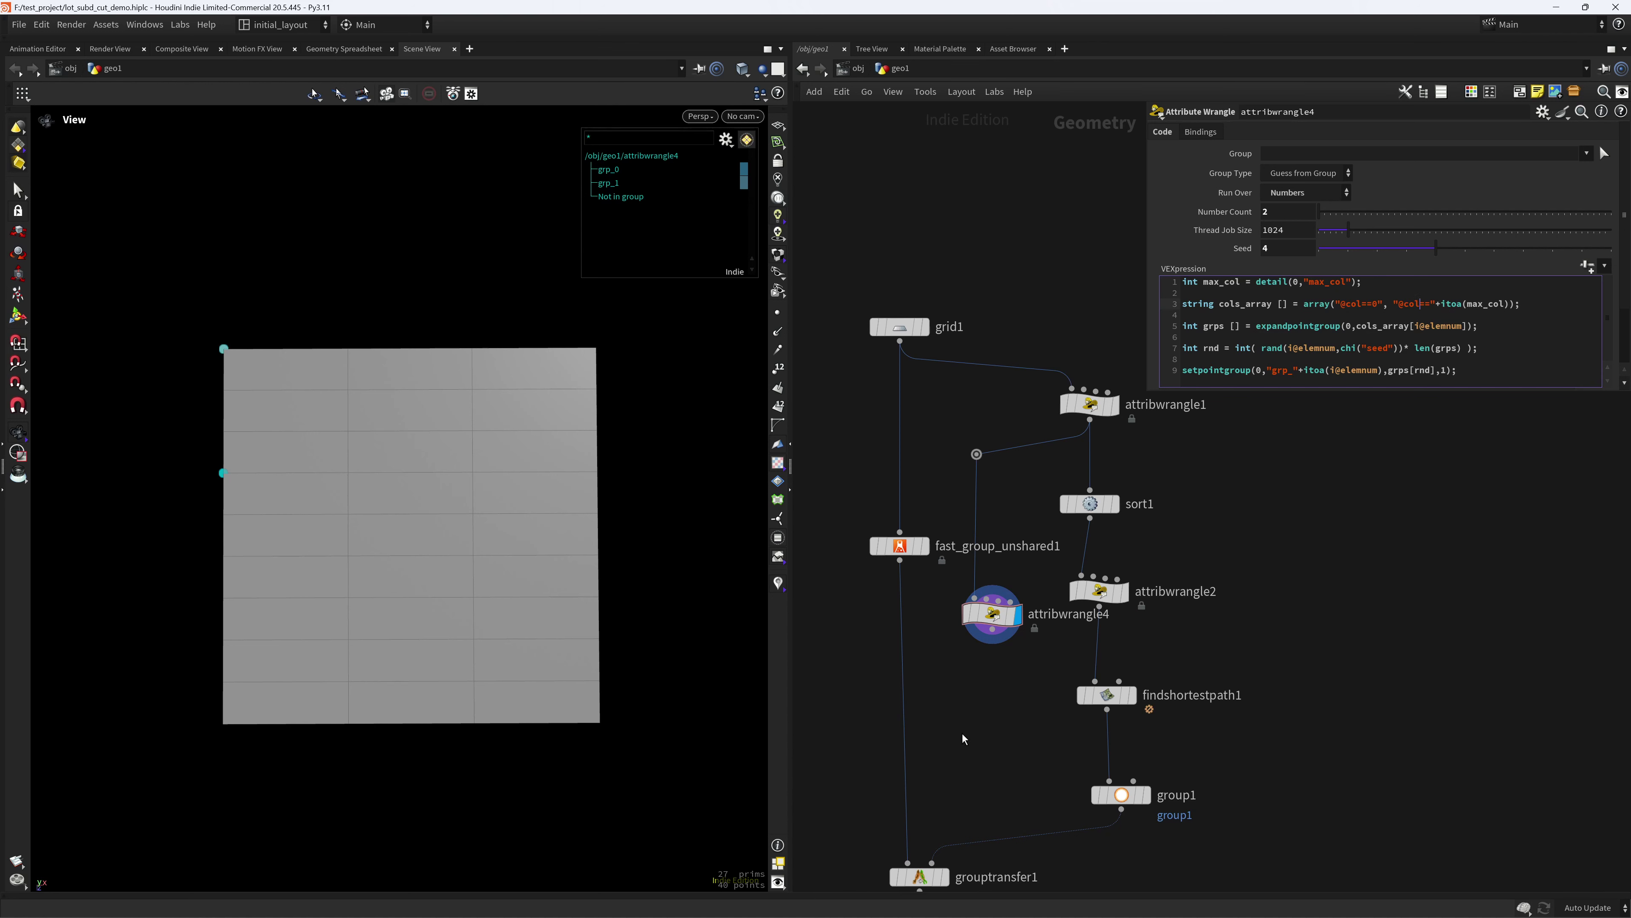
- Test the point groups with Seed at 0 and settle on a Seed of 3
left_click_drag(1436, 249, 1329, 262)
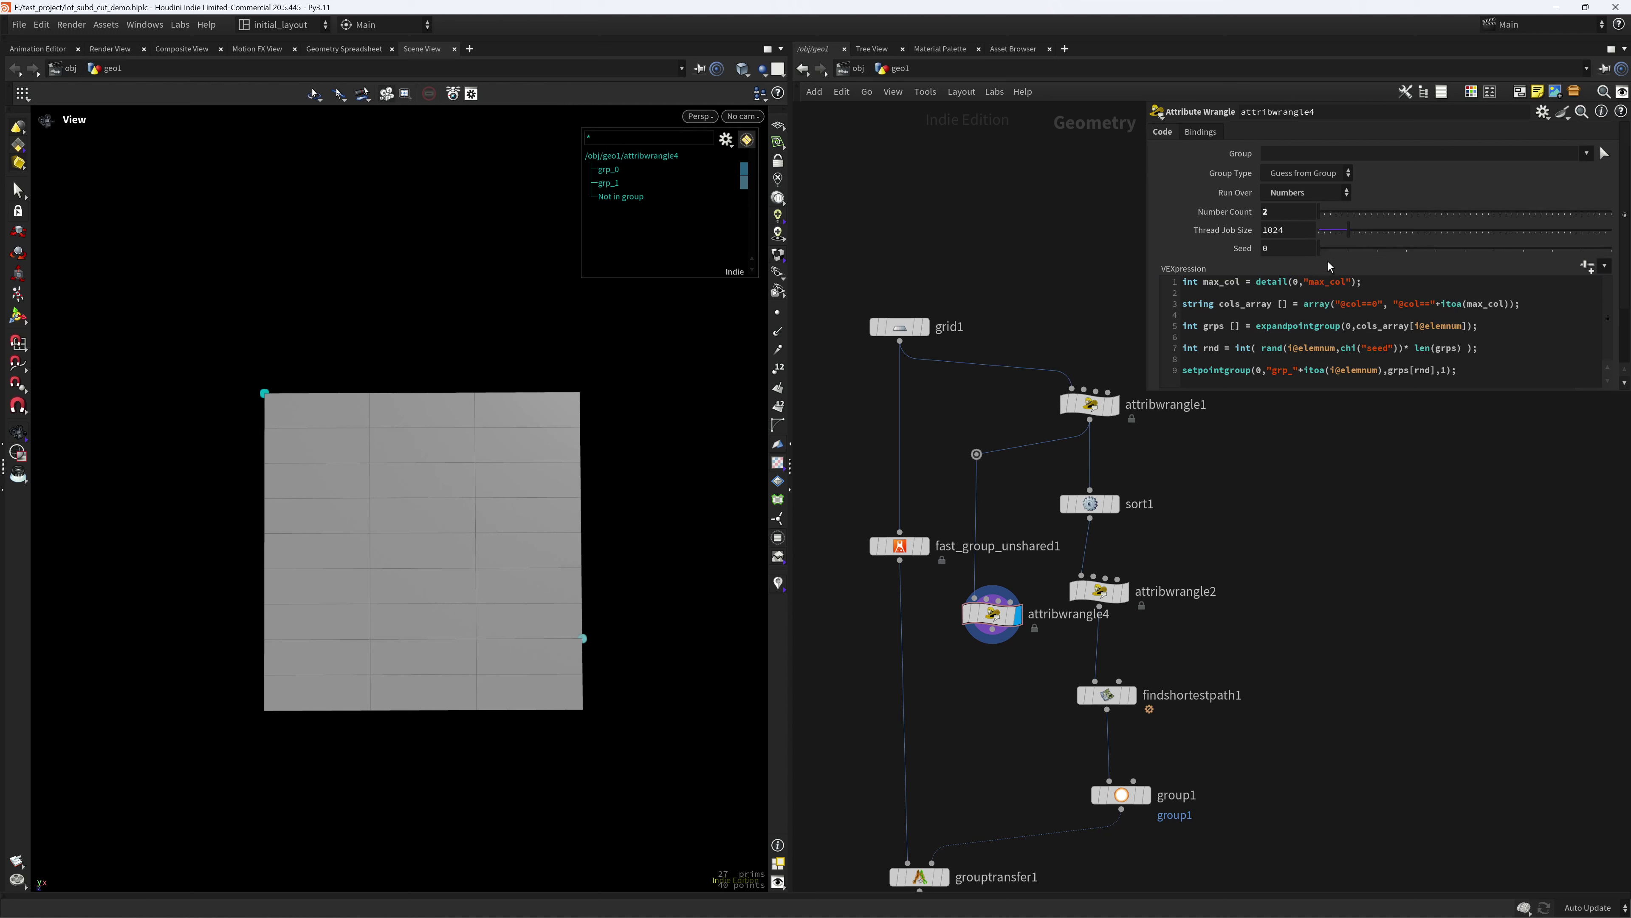
middle_click_drag(1281, 248, 1410, 259)
mouse_move(1410, 255)
left_mouse_down()
mouse_move(1346, 253)
mouse_move(1573, 256)
mouse_move(1406, 257)
left_mouse_up()
- Duplicate findshortestpath1 below attribwrangle4 and connect attribwrangle4's output to the copy's first input
middle_click_drag(1009, 733, 1033, 693)
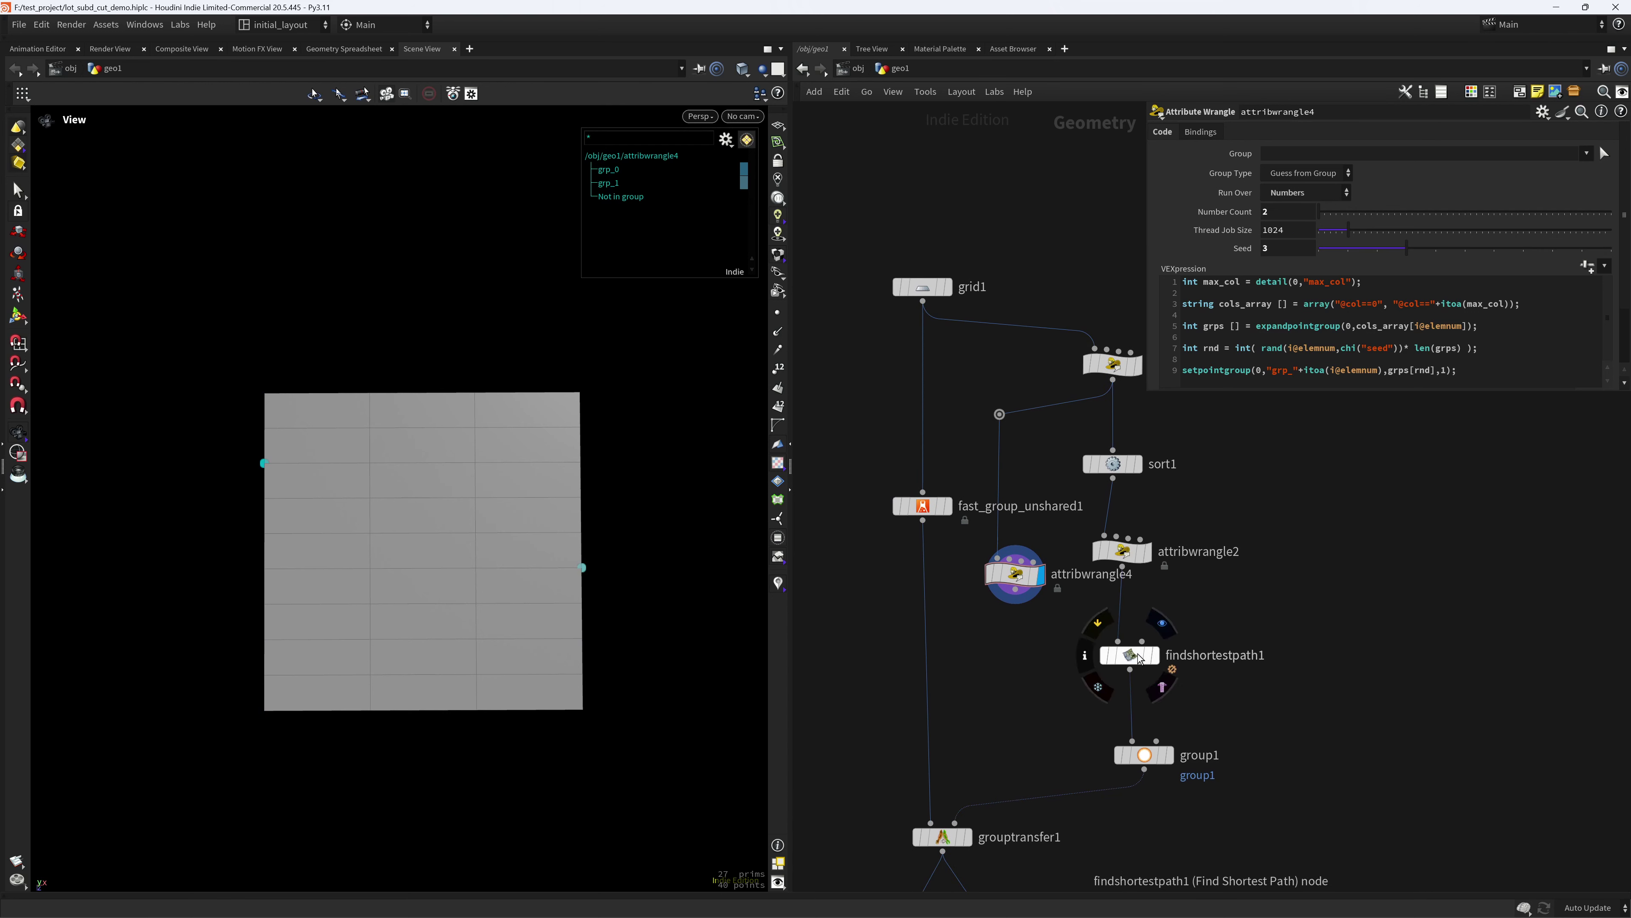
left_click_drag(1128, 655, 1015, 683, "alt")
left_click_drag(1020, 600, 1004, 669)
left_click(1015, 574)
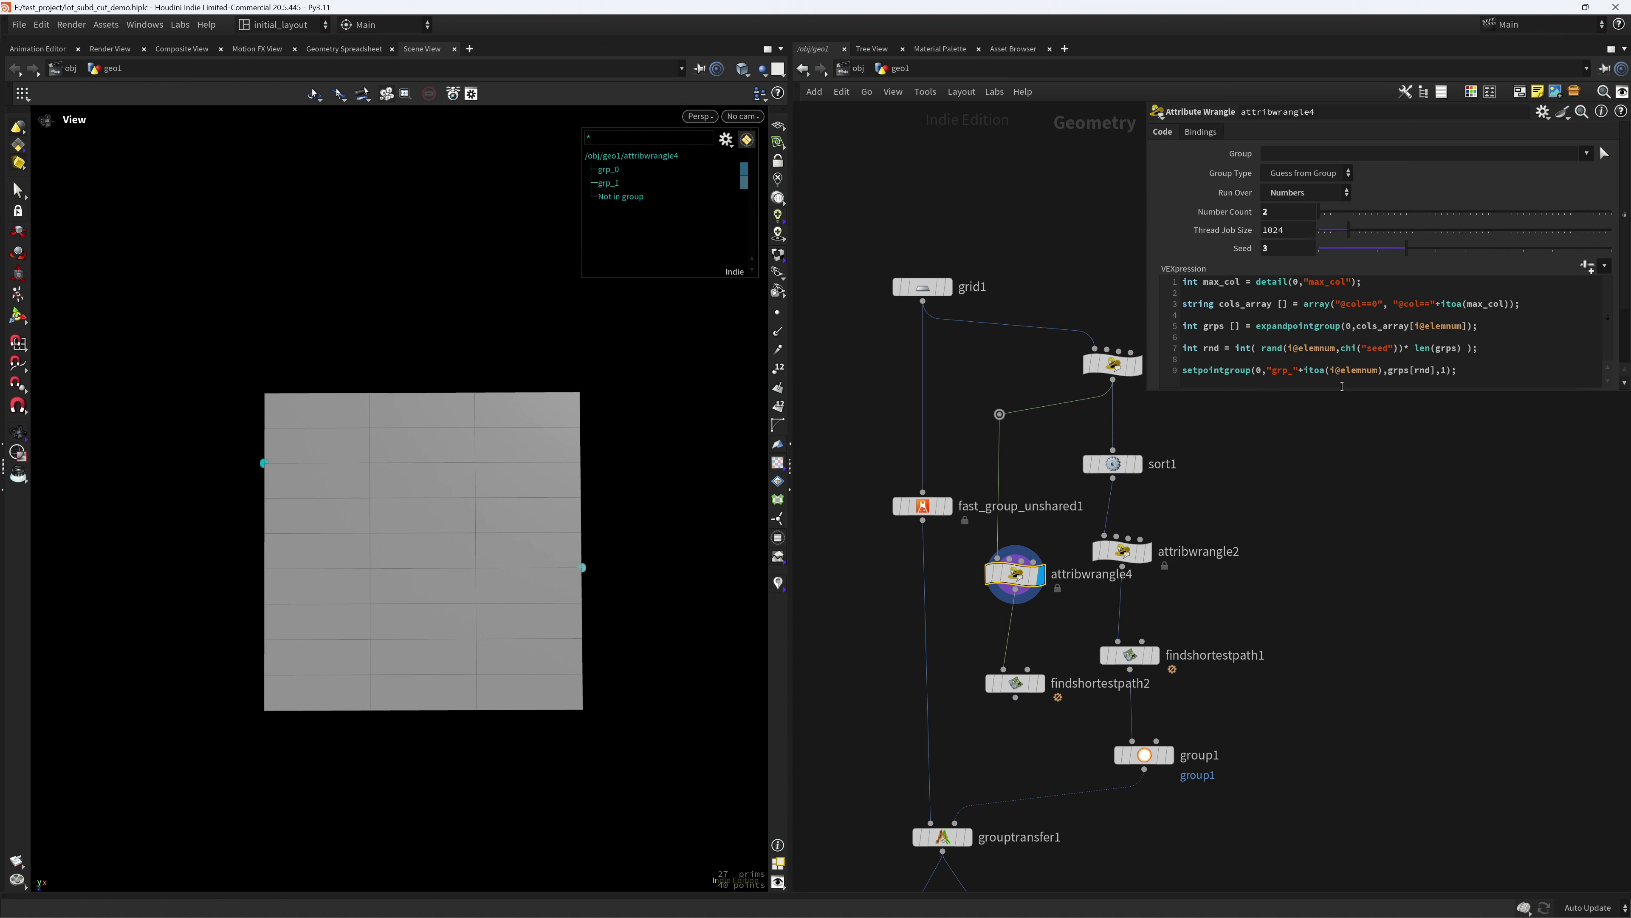
- Display findshortestpath2 and set its start points to grp_0 and its end points to grp_1
left_click(1038, 683)
double_click(1315, 133)
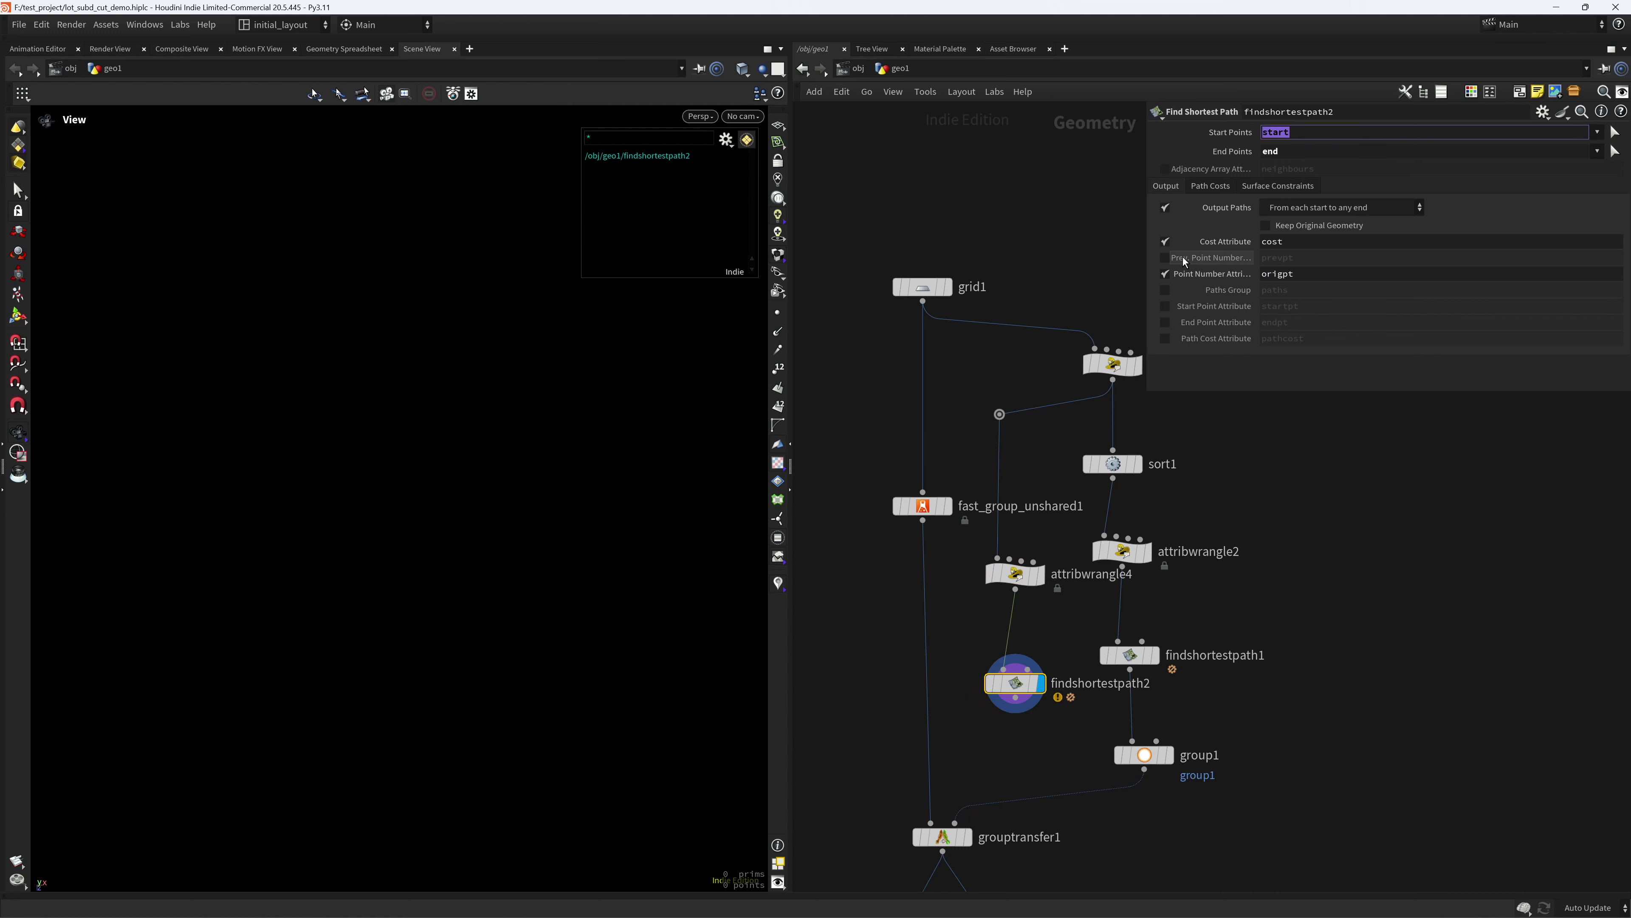
key("BackSpace")
double_click(1577, 152)
key("BackSpace")
left_click(1597, 131)
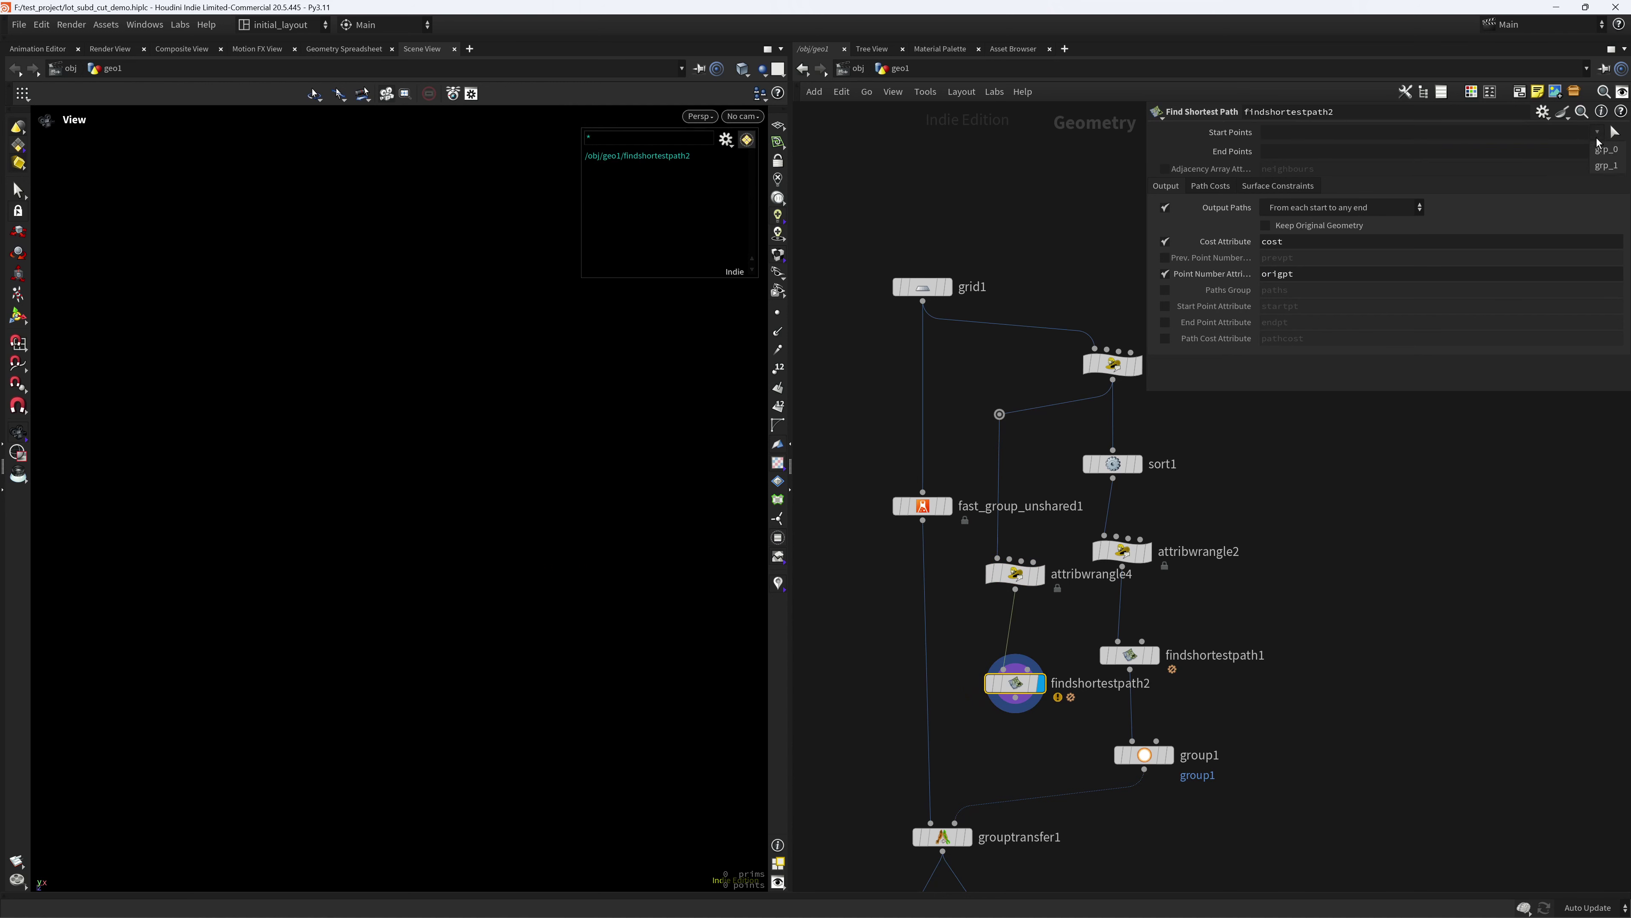
left_click(1606, 147)
left_click(1598, 150)
left_click(1606, 183)
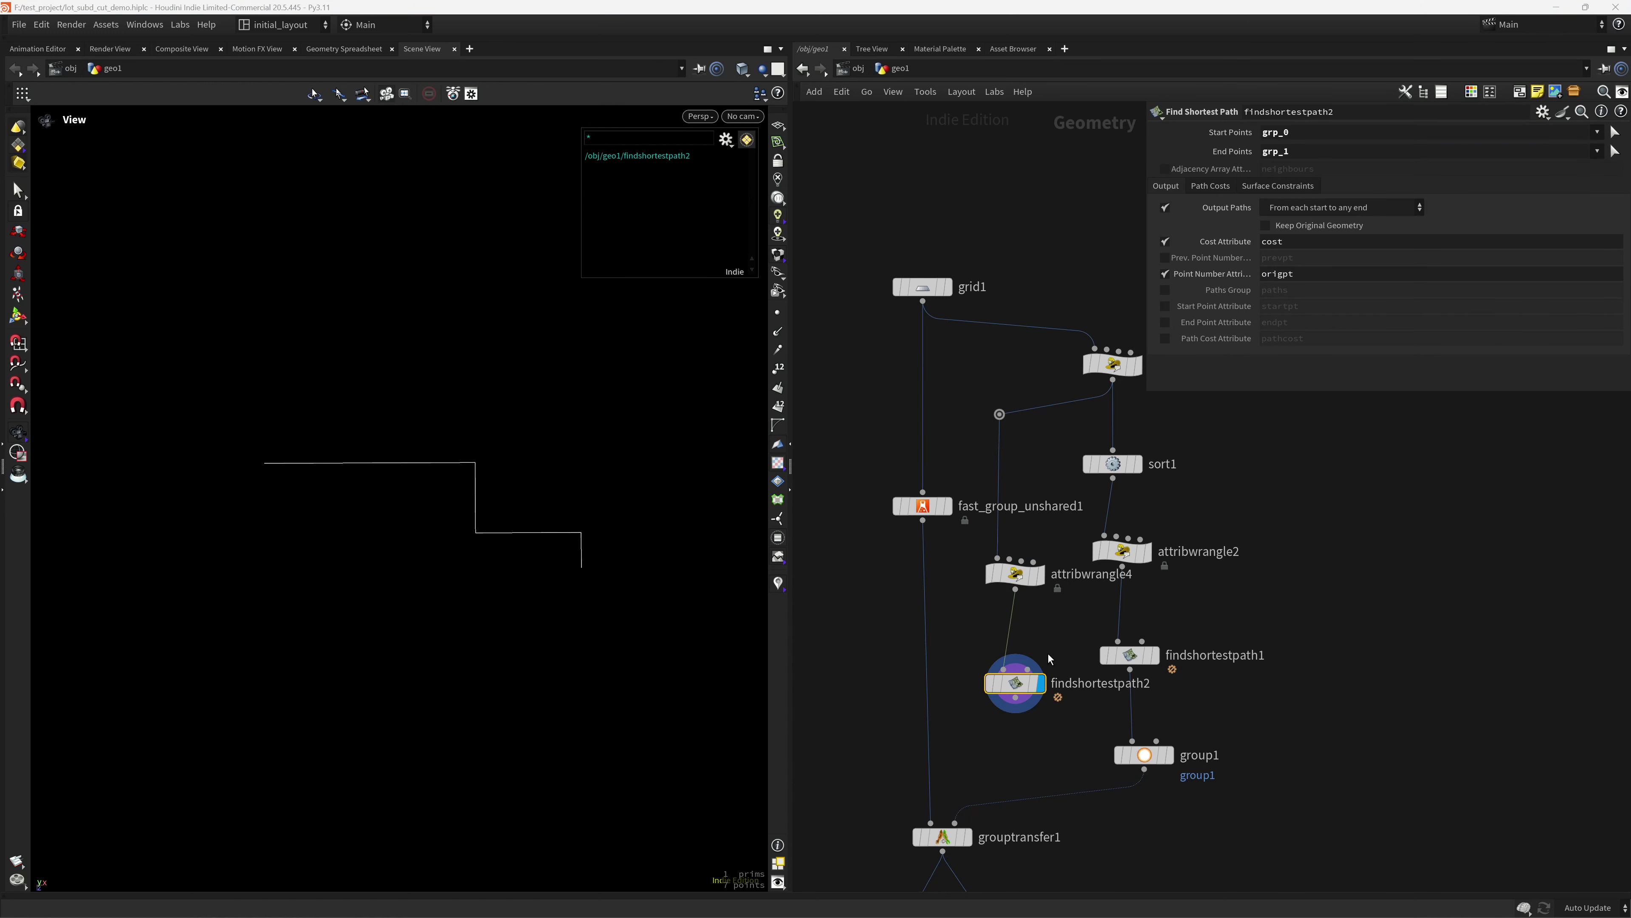
- Add a Switch node fed by findshortestpath2 and findshortestpath1, and wire its output into group1
middle_click_drag(1050, 658, 1075, 549)
left_click(1040, 588)
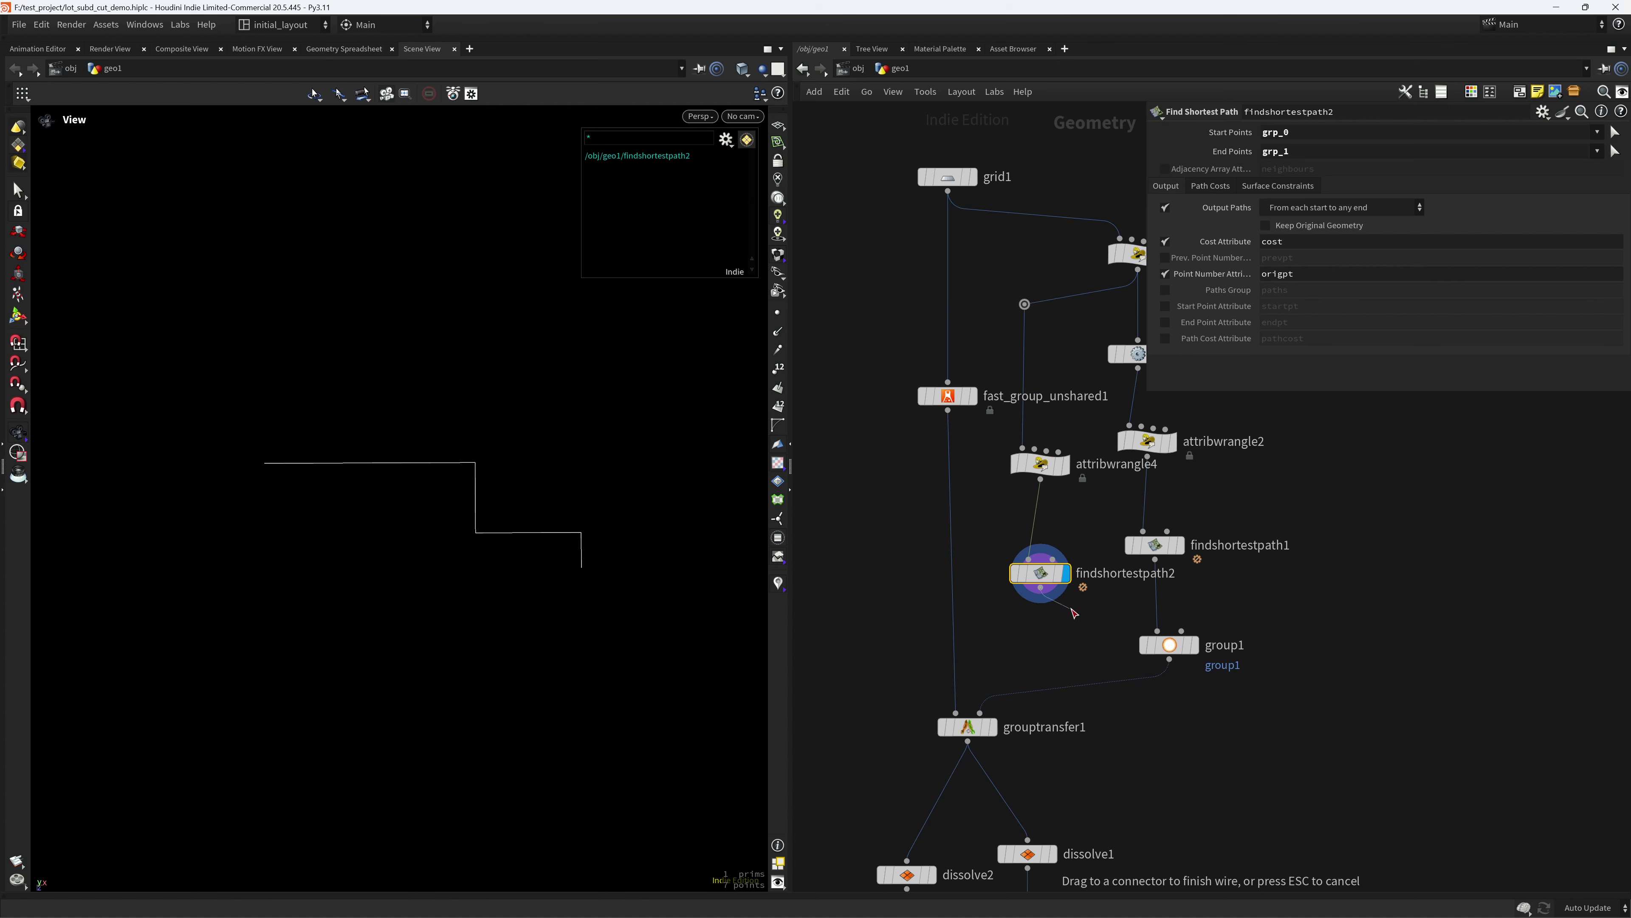
key("Tab")
type("switch")
key("Return")
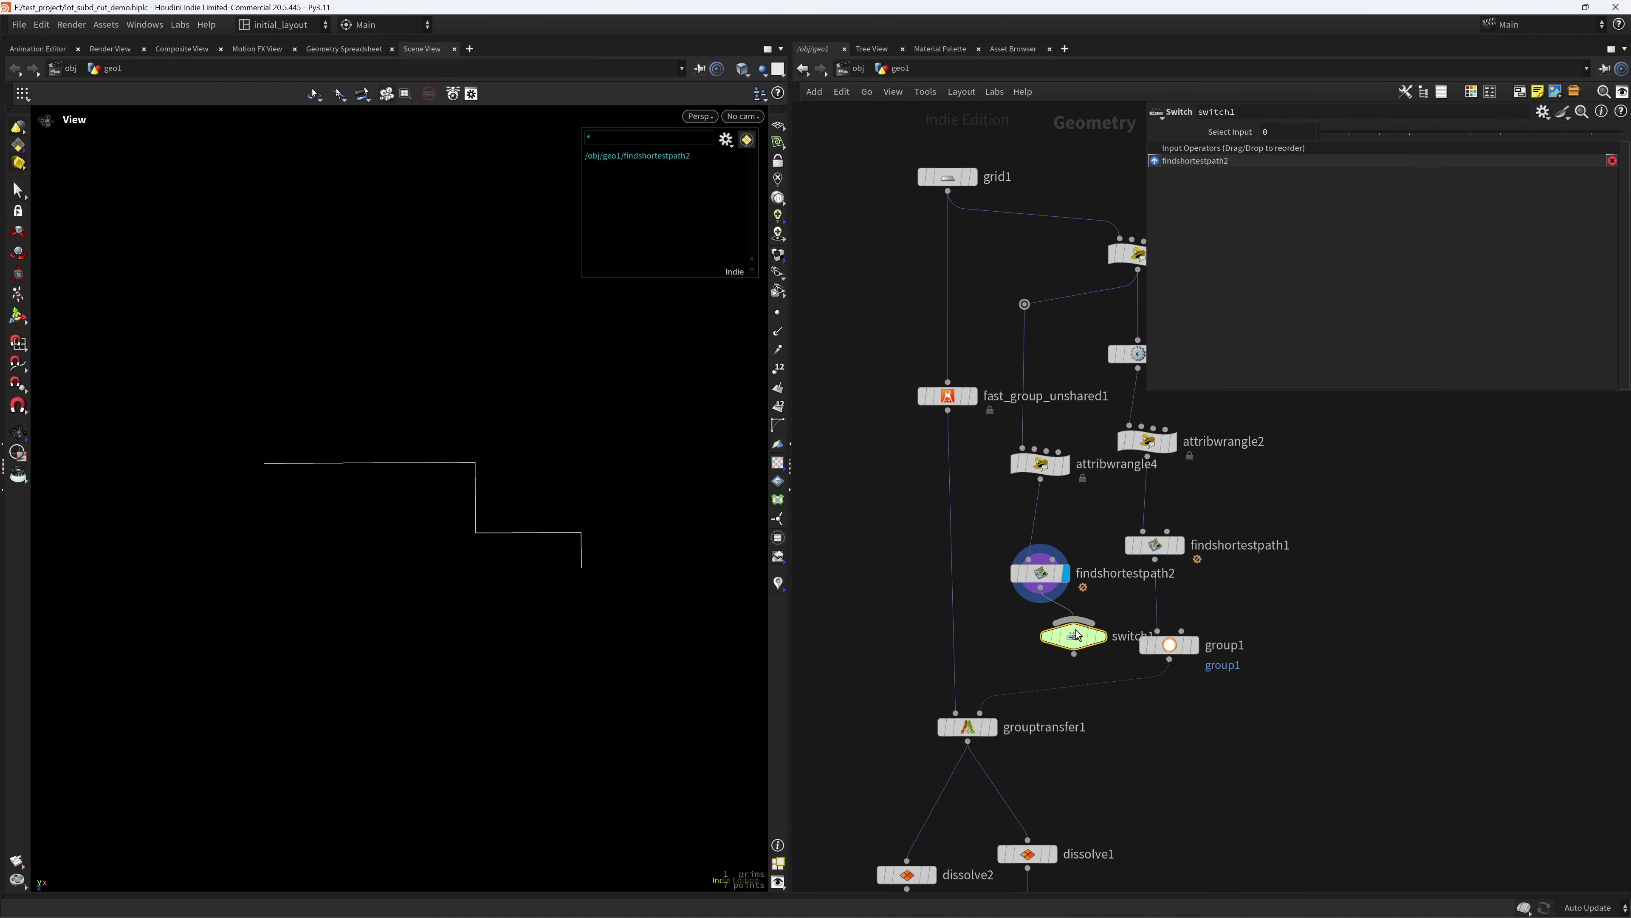
left_click_drag(1154, 559, 1169, 672)
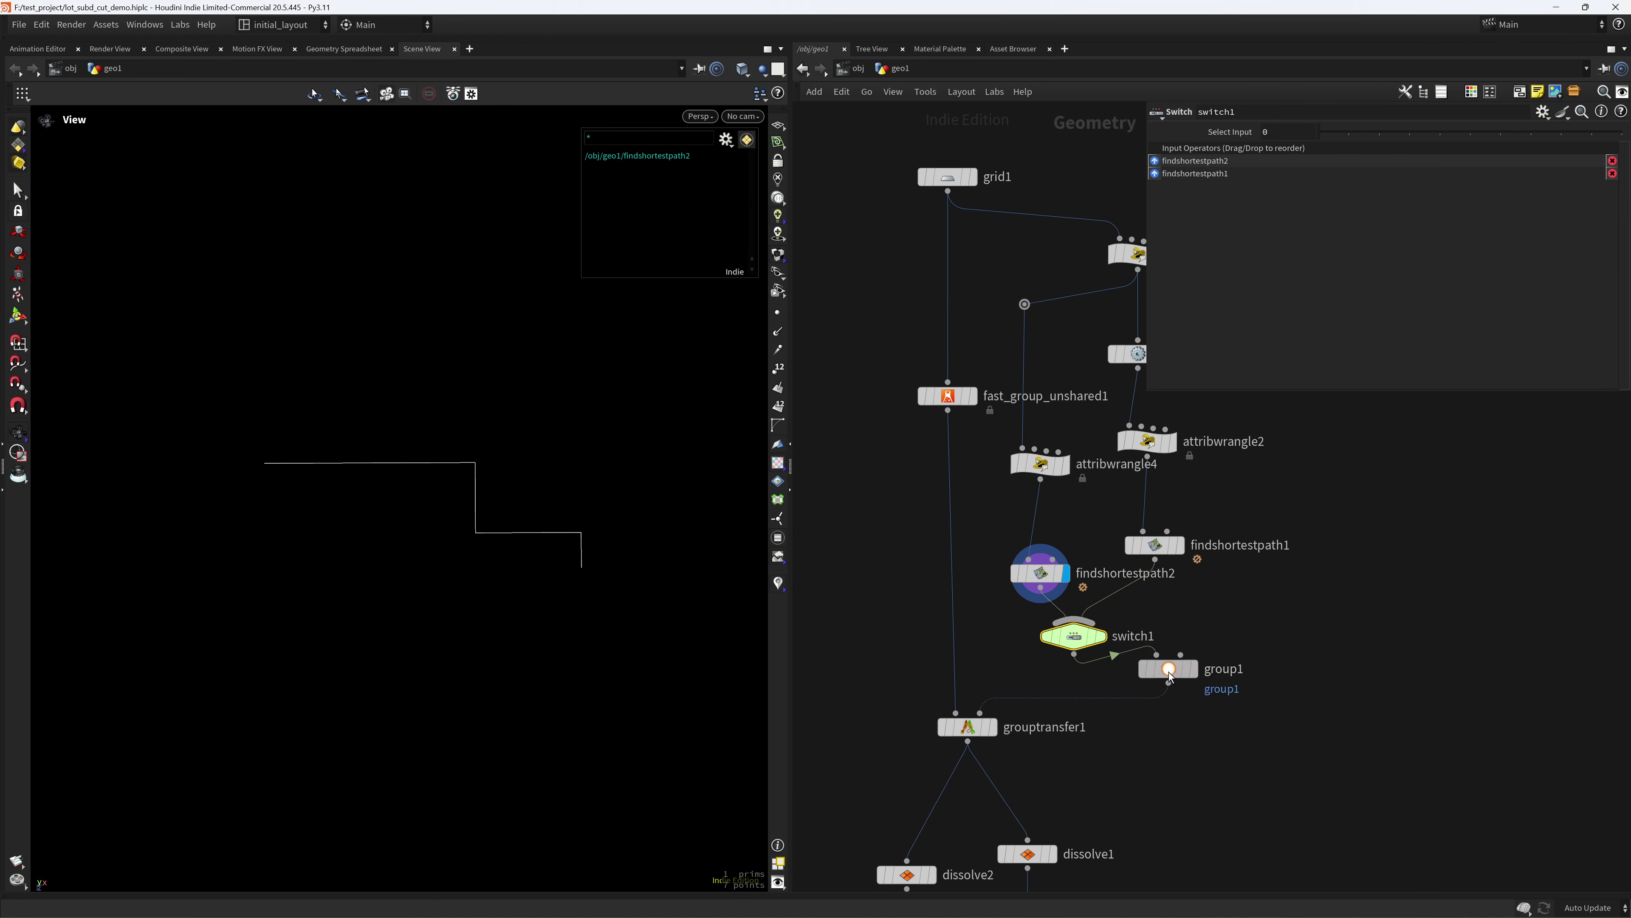
- Display group1, grouptransfer1 and dissolve1 in turn to check the path cut on the grid
left_click(1200, 638)
middle_click_drag(1022, 708, 1055, 665)
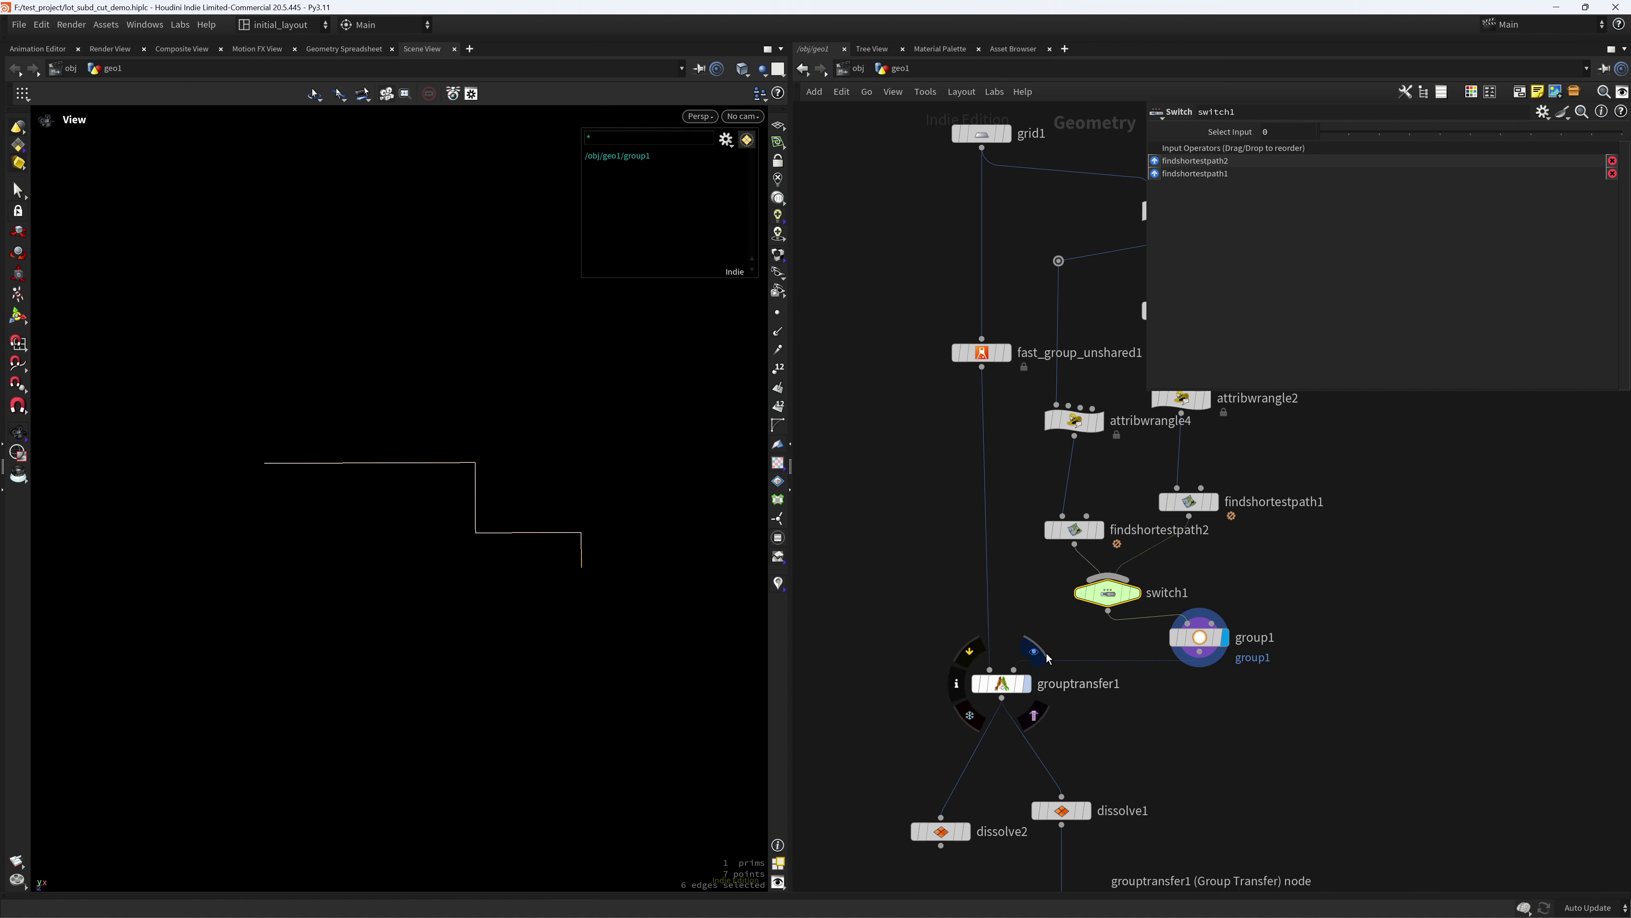
left_click(1028, 683)
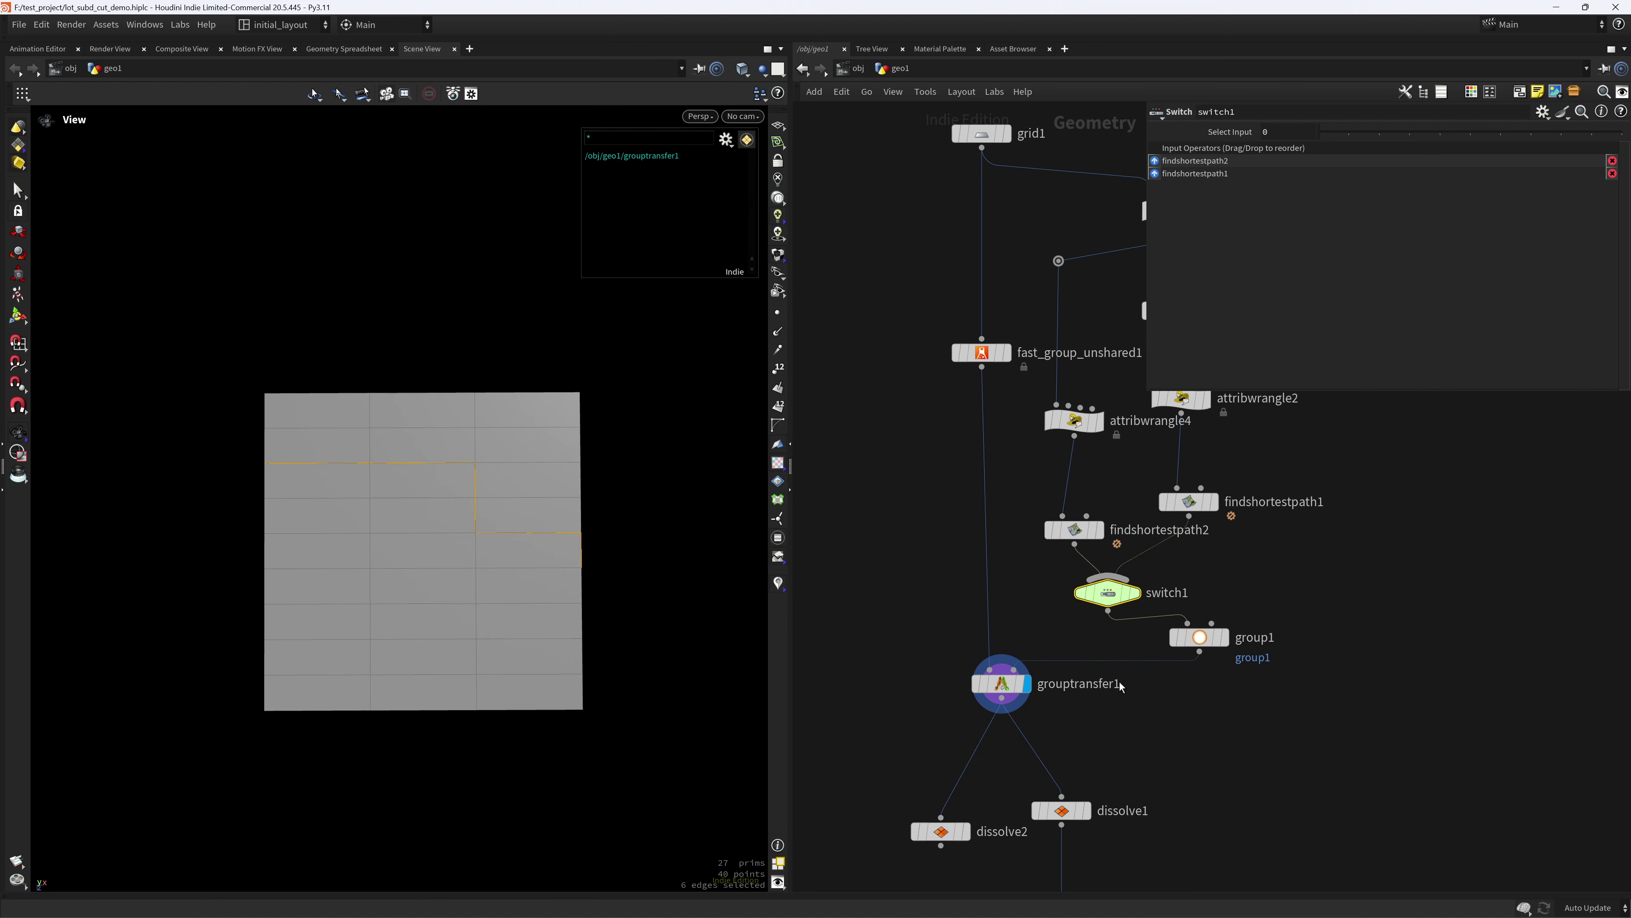
middle_click_drag(985, 792, 1012, 624)
left_click(1114, 644)
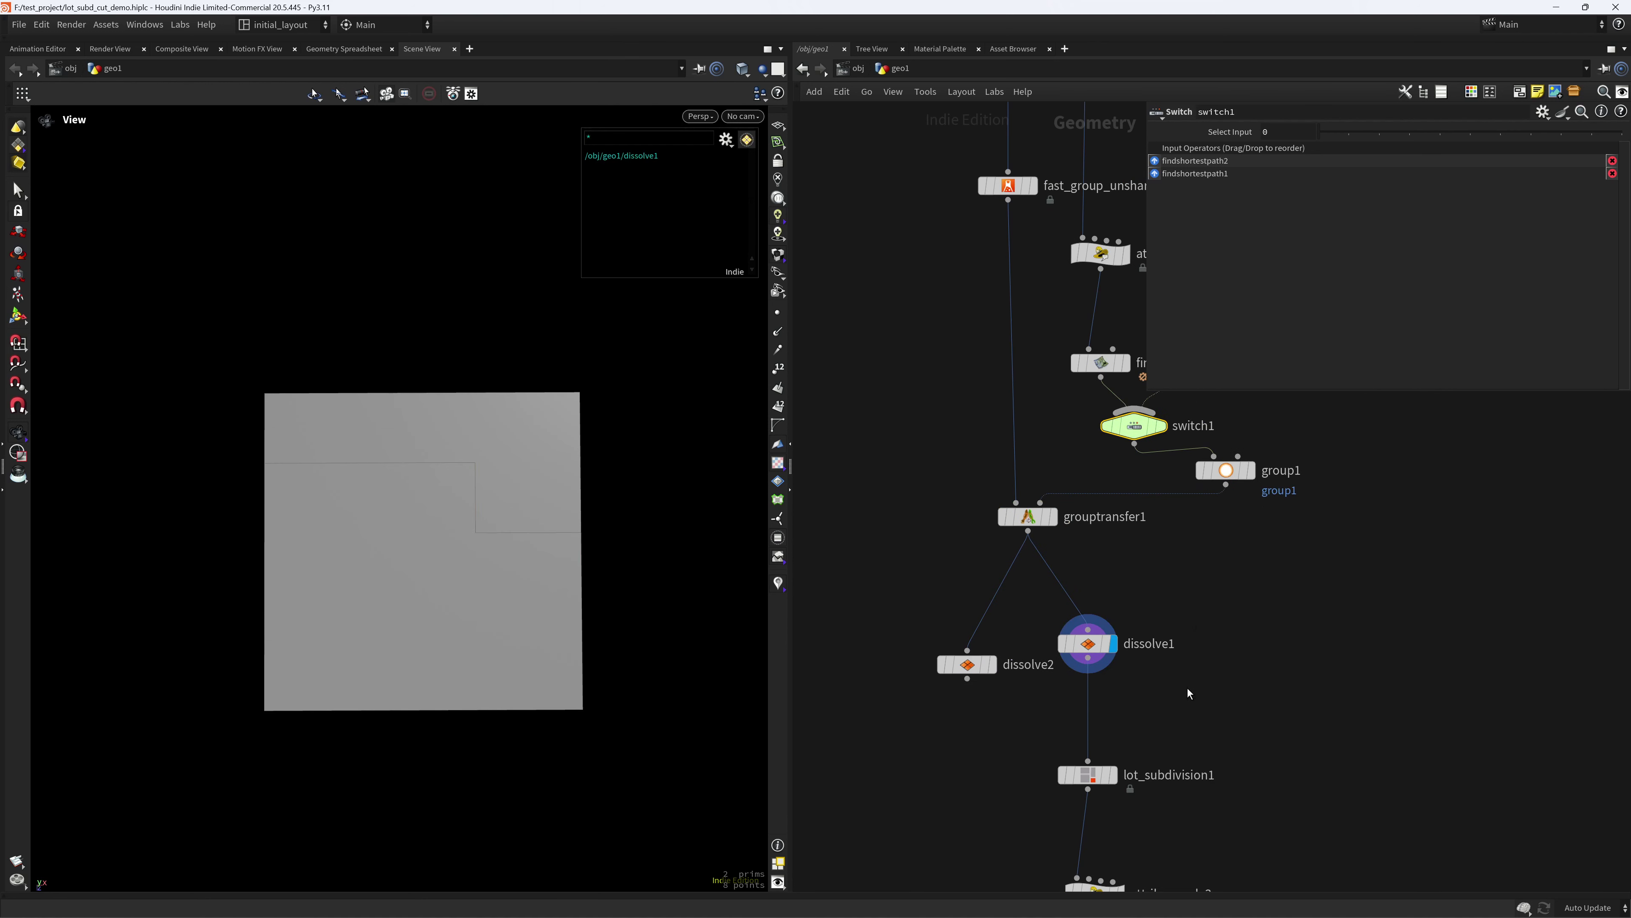
middle_click_drag(1188, 689, 1163, 594)
middle_click_drag(536, 621, 511, 638)
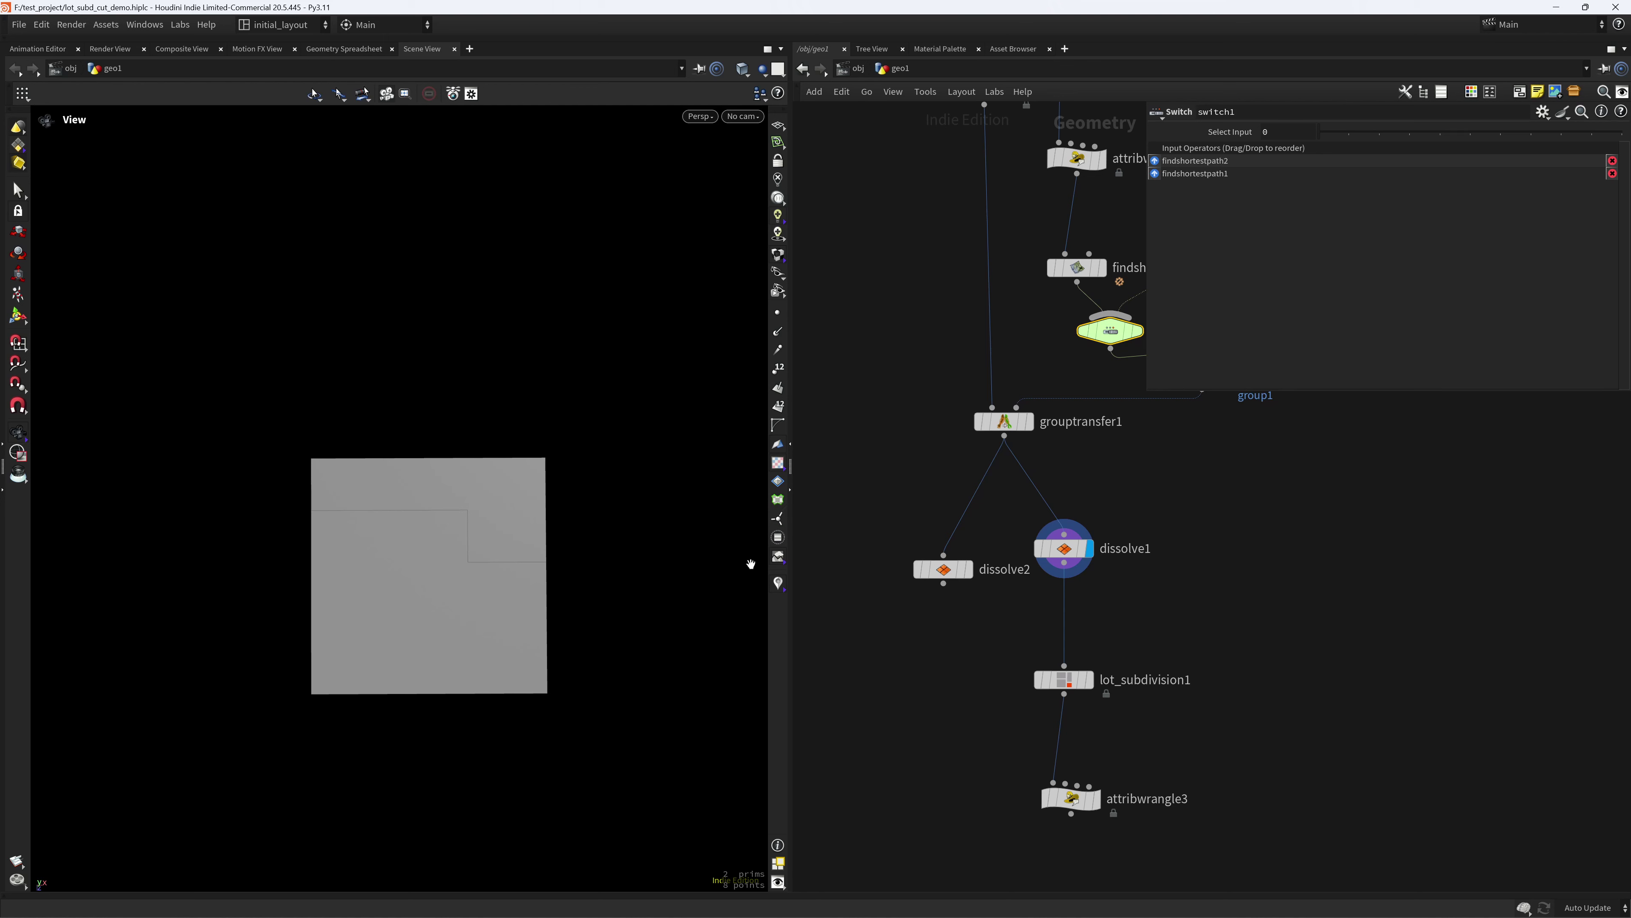
- Save the scene and display lot_subdivision1, ending with attribwrangle3 as the displayed node
key("ctrl+s")
scroll(528, 608, "up", 1)
left_click(1089, 680)
scroll(557, 604, "up", 2)
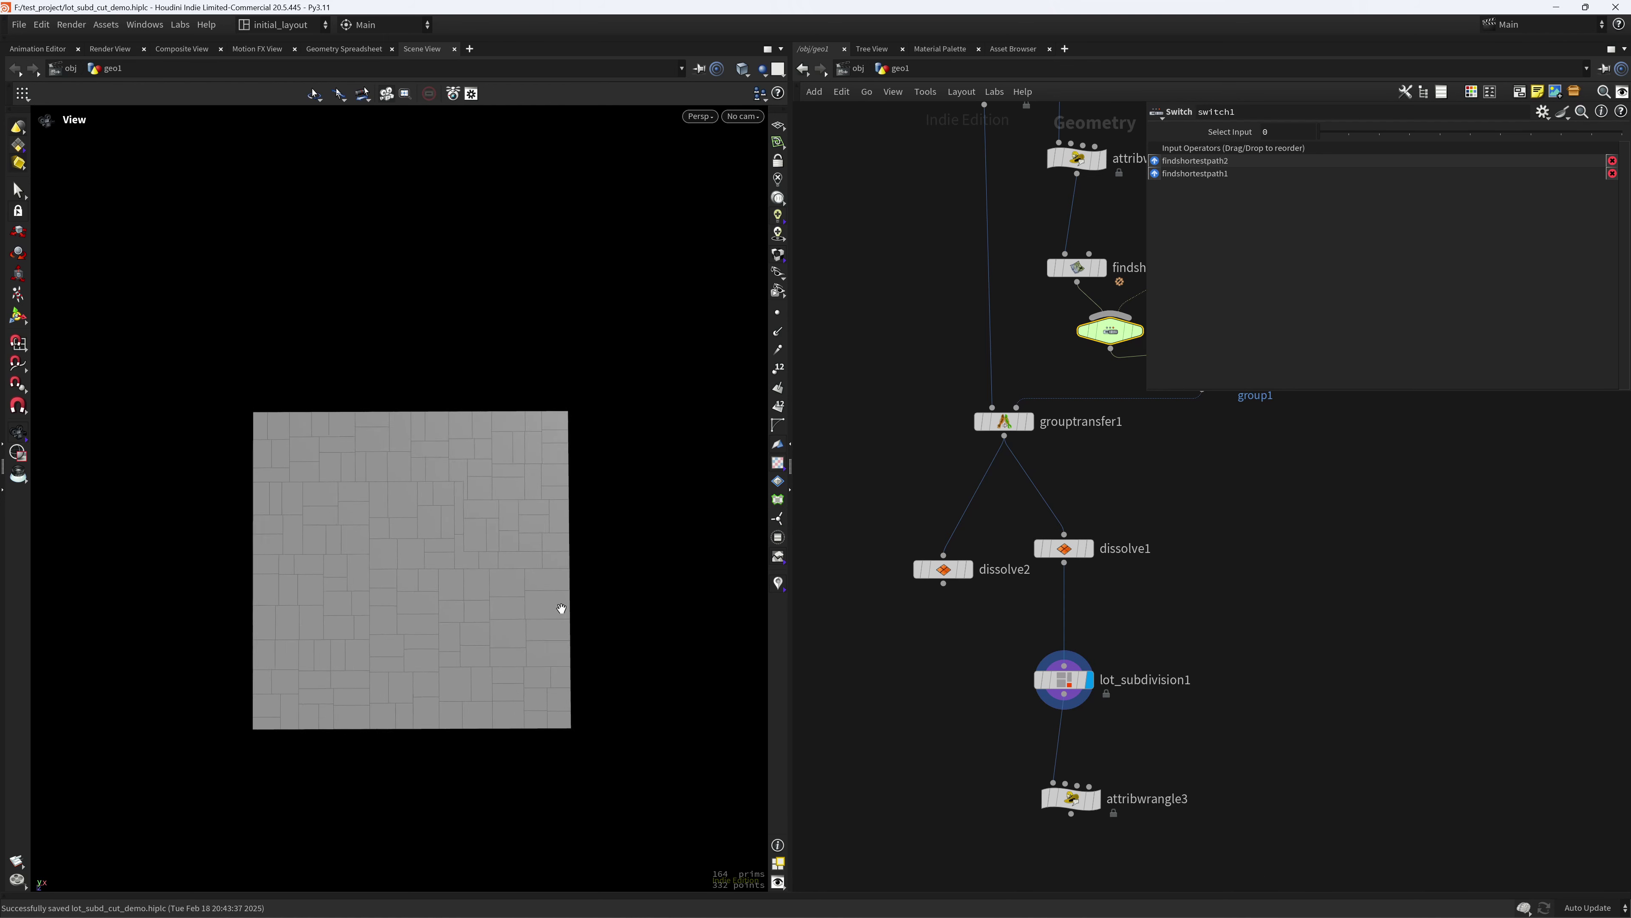
left_click(1095, 799)
scroll(524, 618, "up", 1)
scroll(1052, 453, "down", 3)
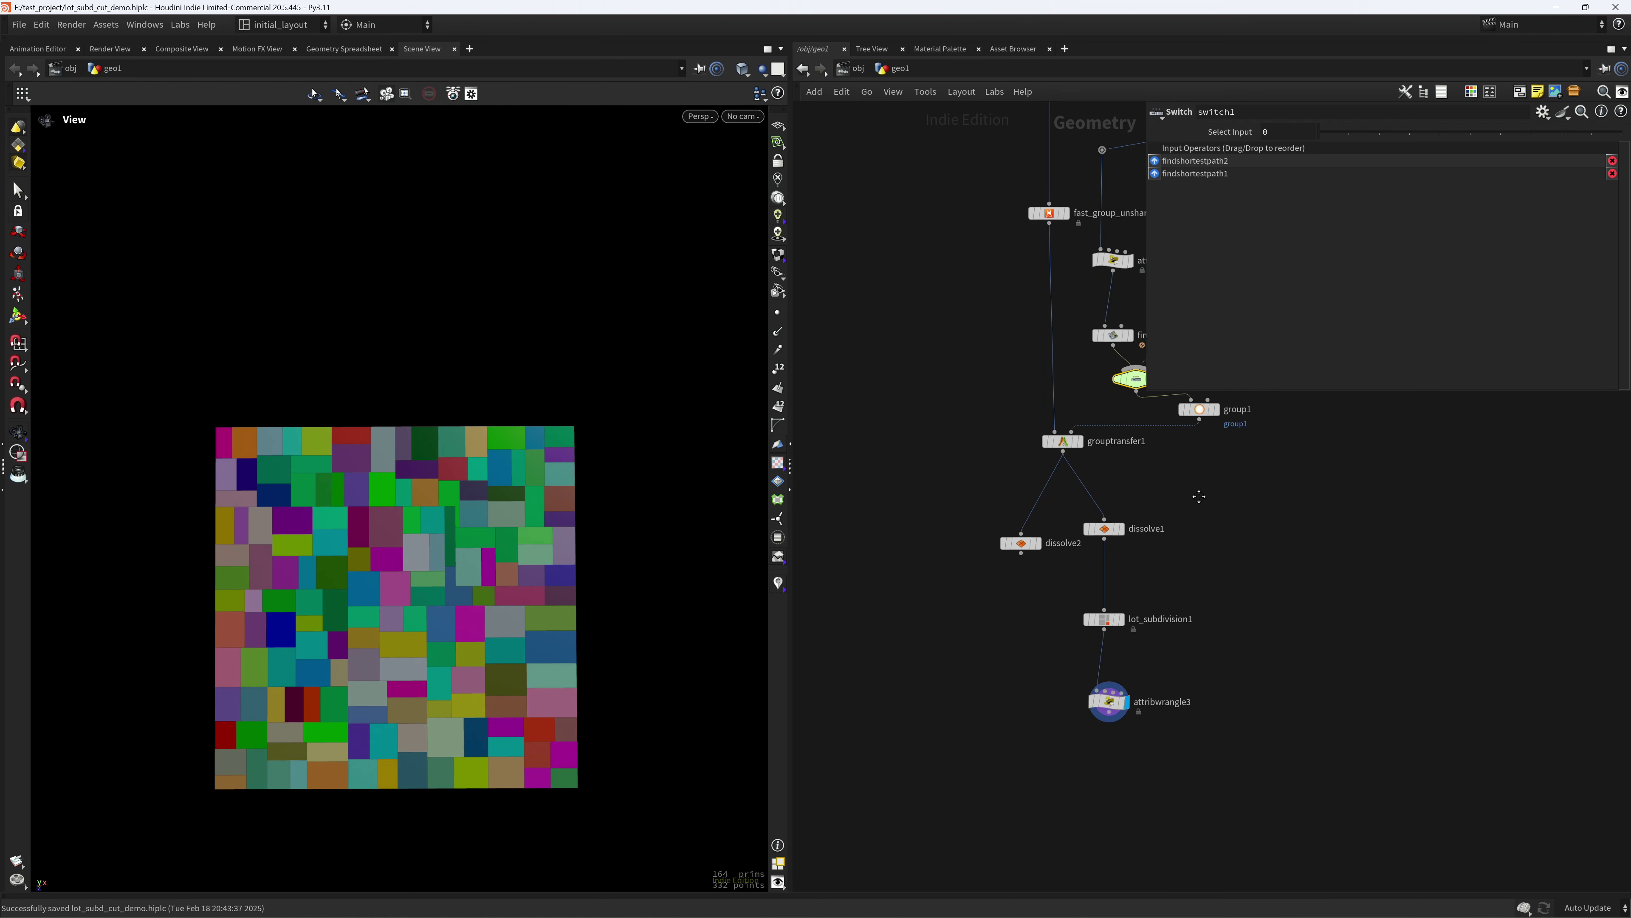
- Try other Seed values on attribwrangle4 while viewing the coloured lots
left_click(1007, 415)
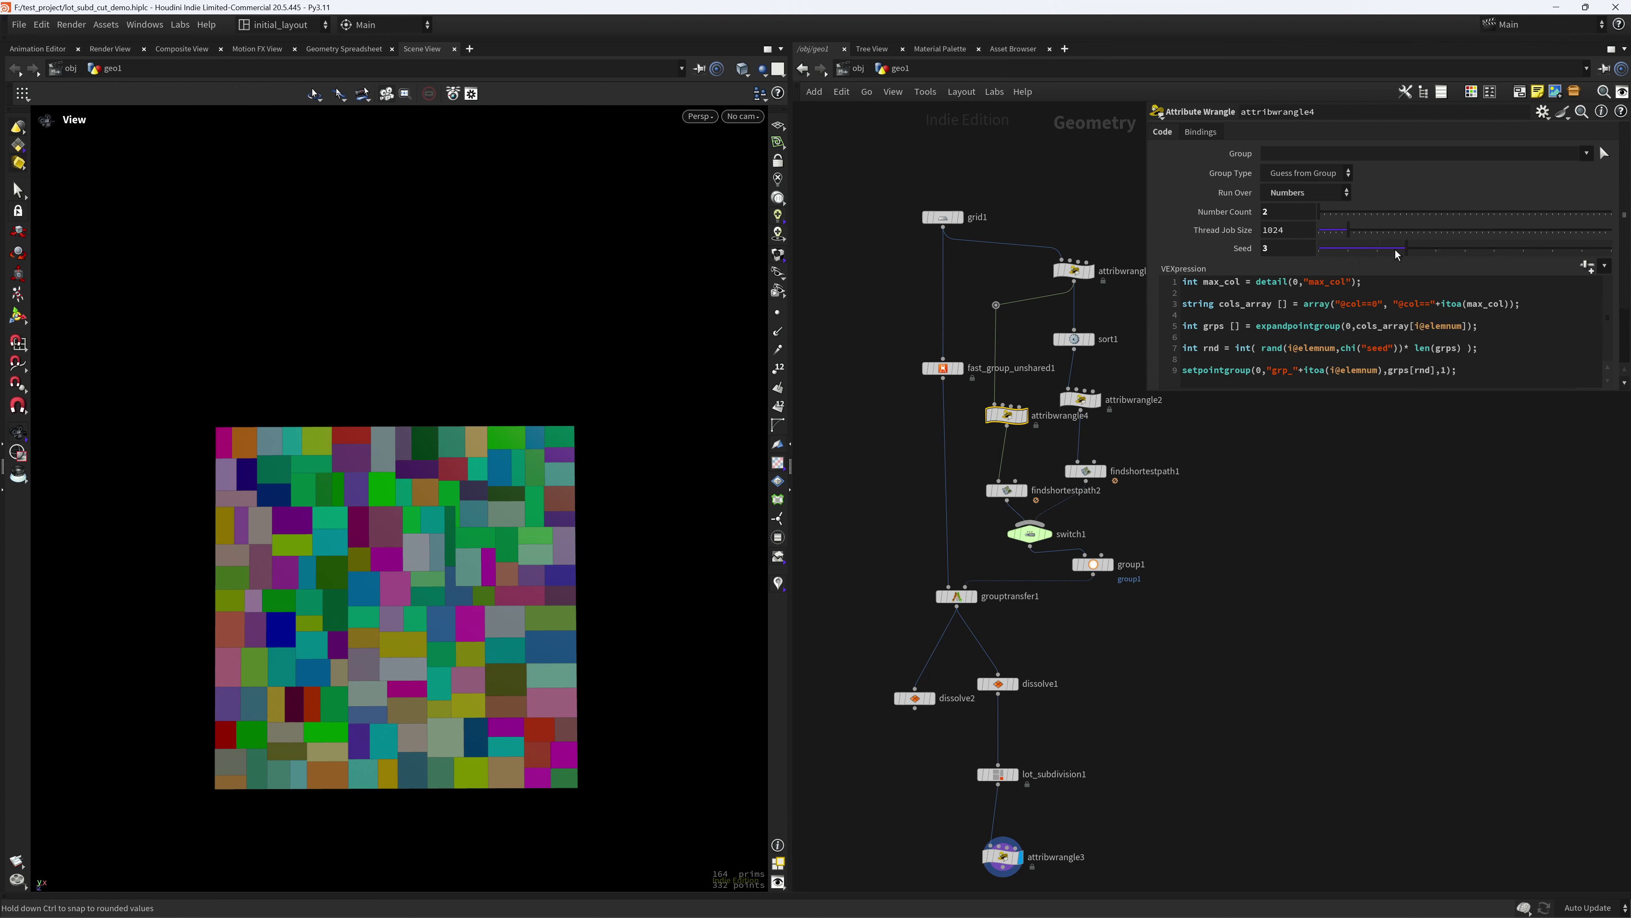
mouse_move(1395, 250)
left_mouse_down()
mouse_move(1348, 259)
mouse_move(1520, 258)
mouse_move(1421, 257)
left_mouse_up()
right_click_drag(479, 620, 537, 623)
middle_click_drag(537, 623, 546, 619)
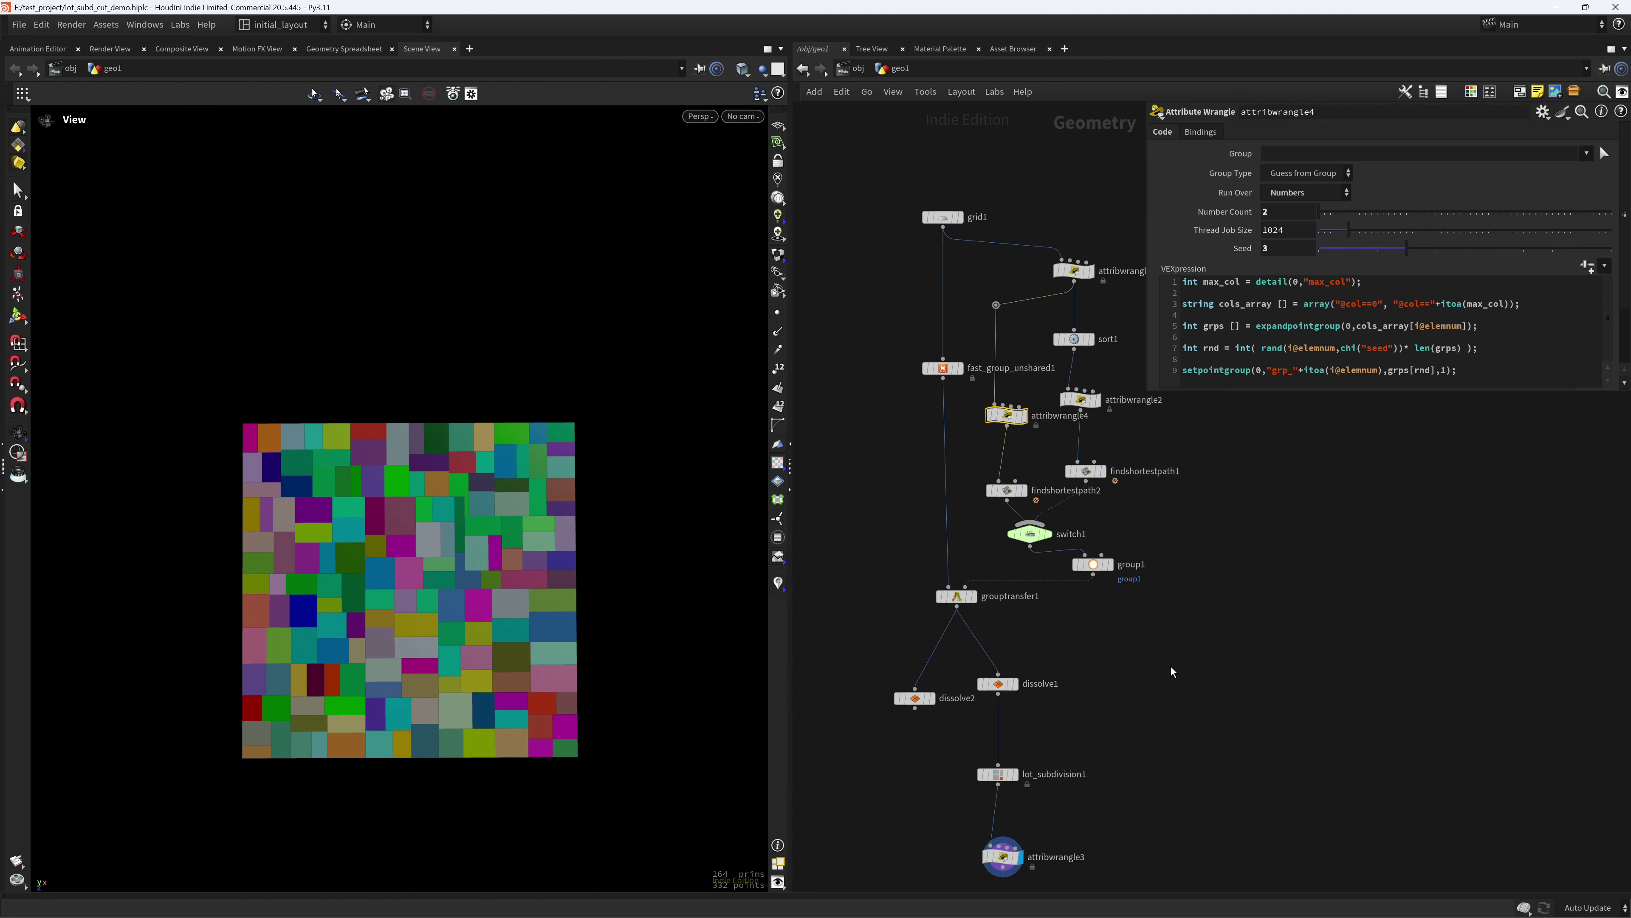
- Align dissolve1, lot_subdivision1 and attribwrangle3 in a column below grouptransfer1 and move dissolve2 away to the side
scroll(1108, 611, "down", 3)
left_click_drag(1085, 546, 1017, 745)
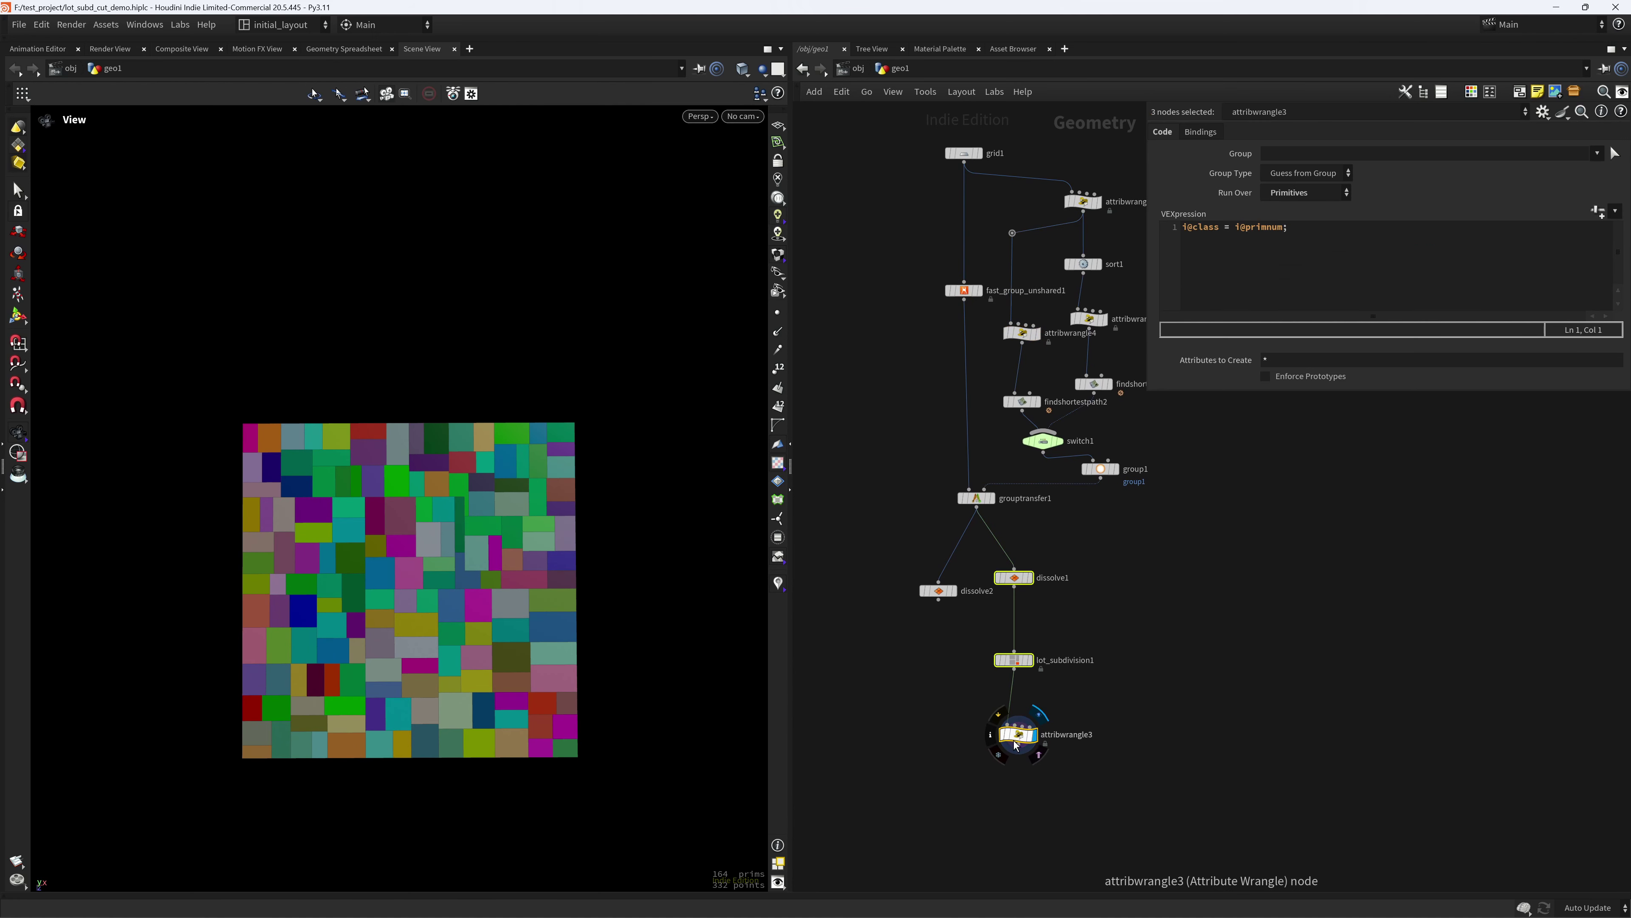
key("l")
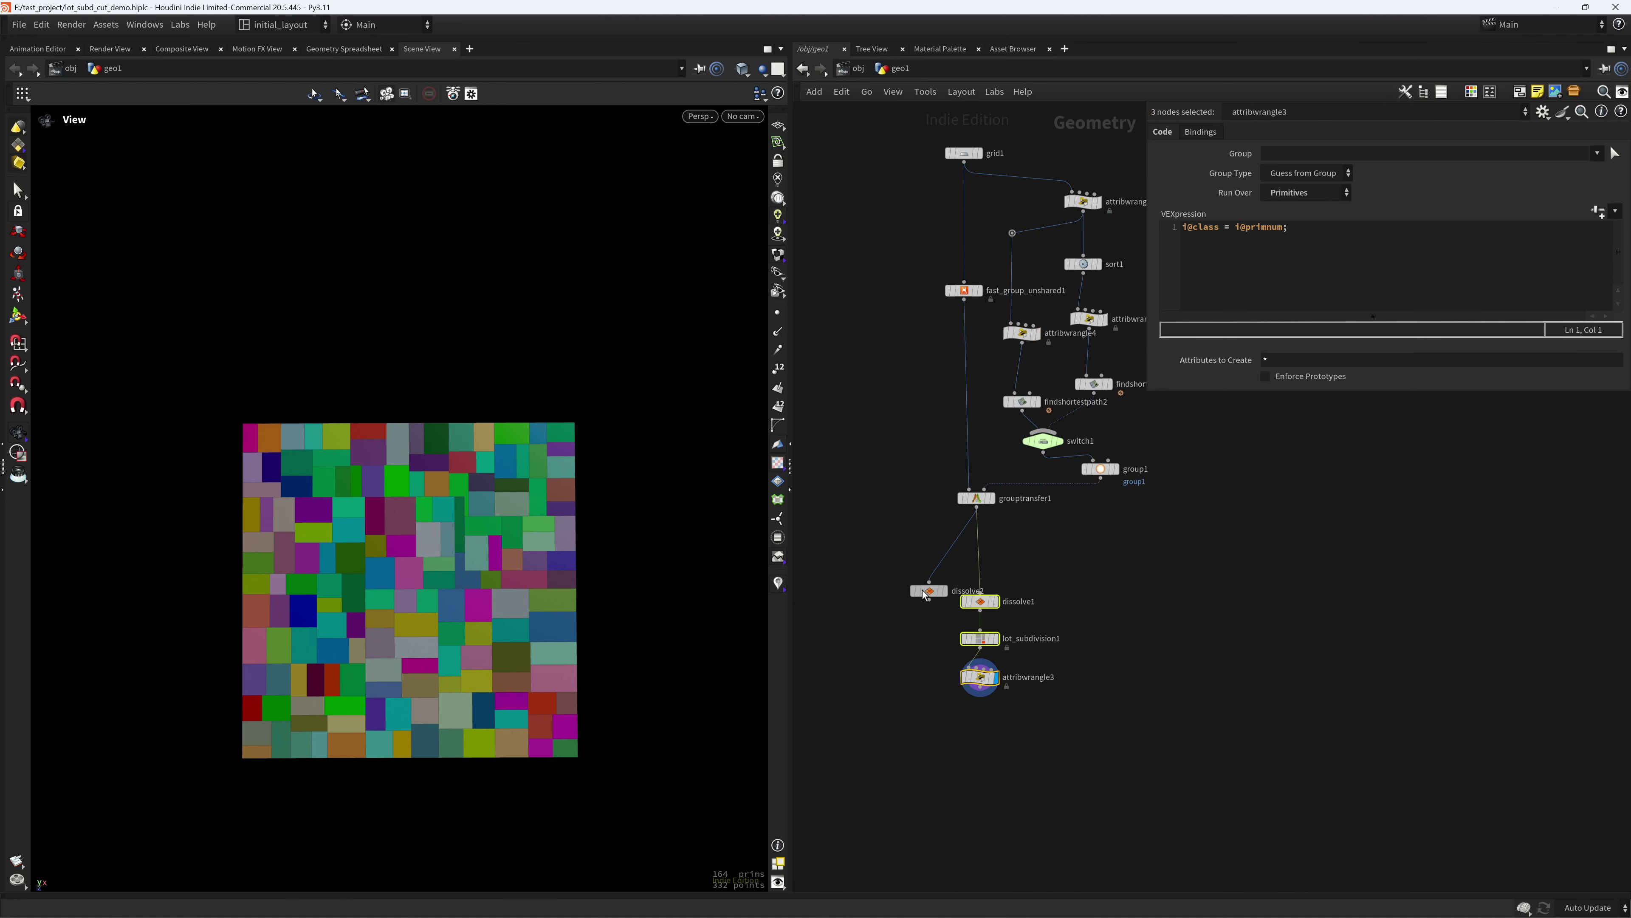
left_click_drag(925, 595, 882, 575)
- Move attribwrangle2 closer to findshortestpath1 in the network, keeping attribwrangle4 selected
left_click(1021, 333)
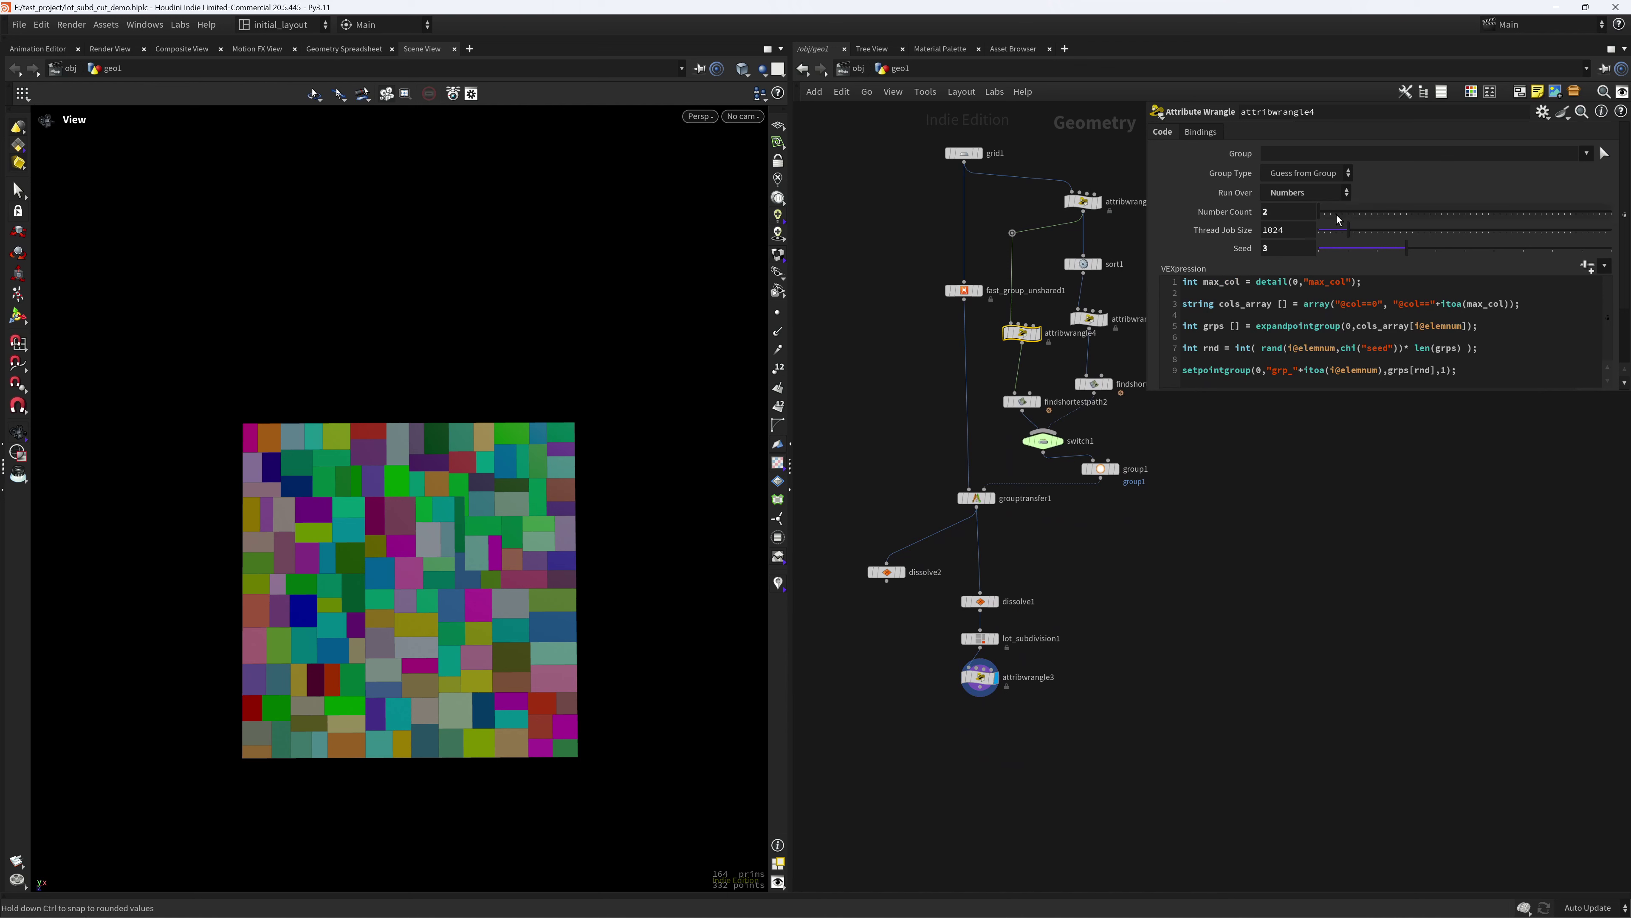
middle_click_drag(1077, 578, 1048, 667)
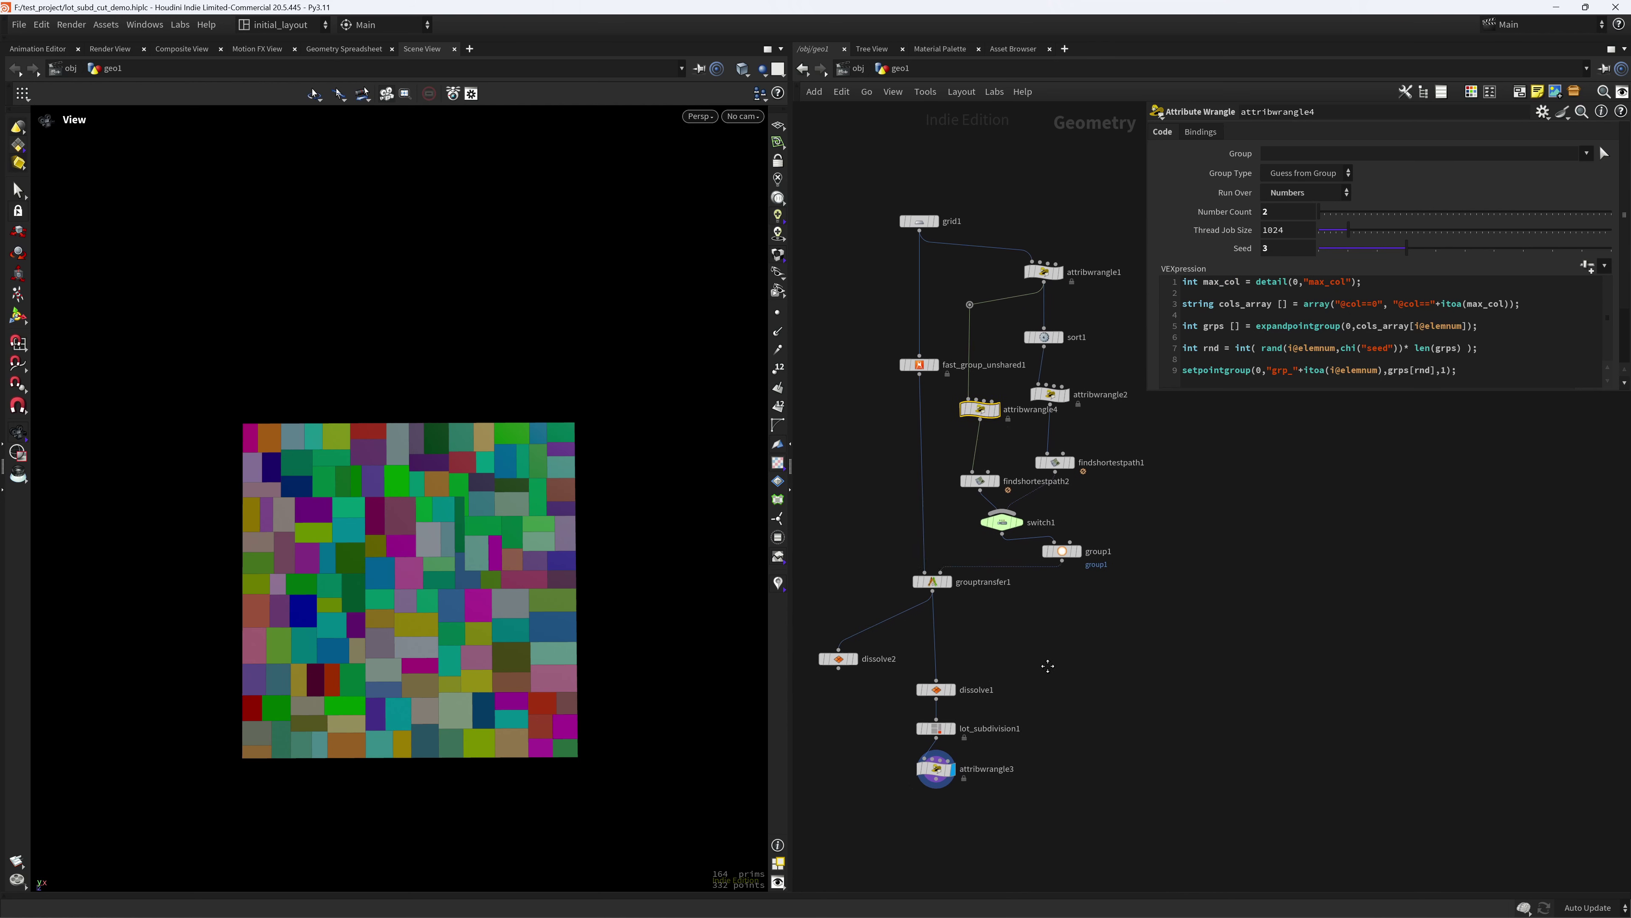
scroll(1068, 430, "up", 6)
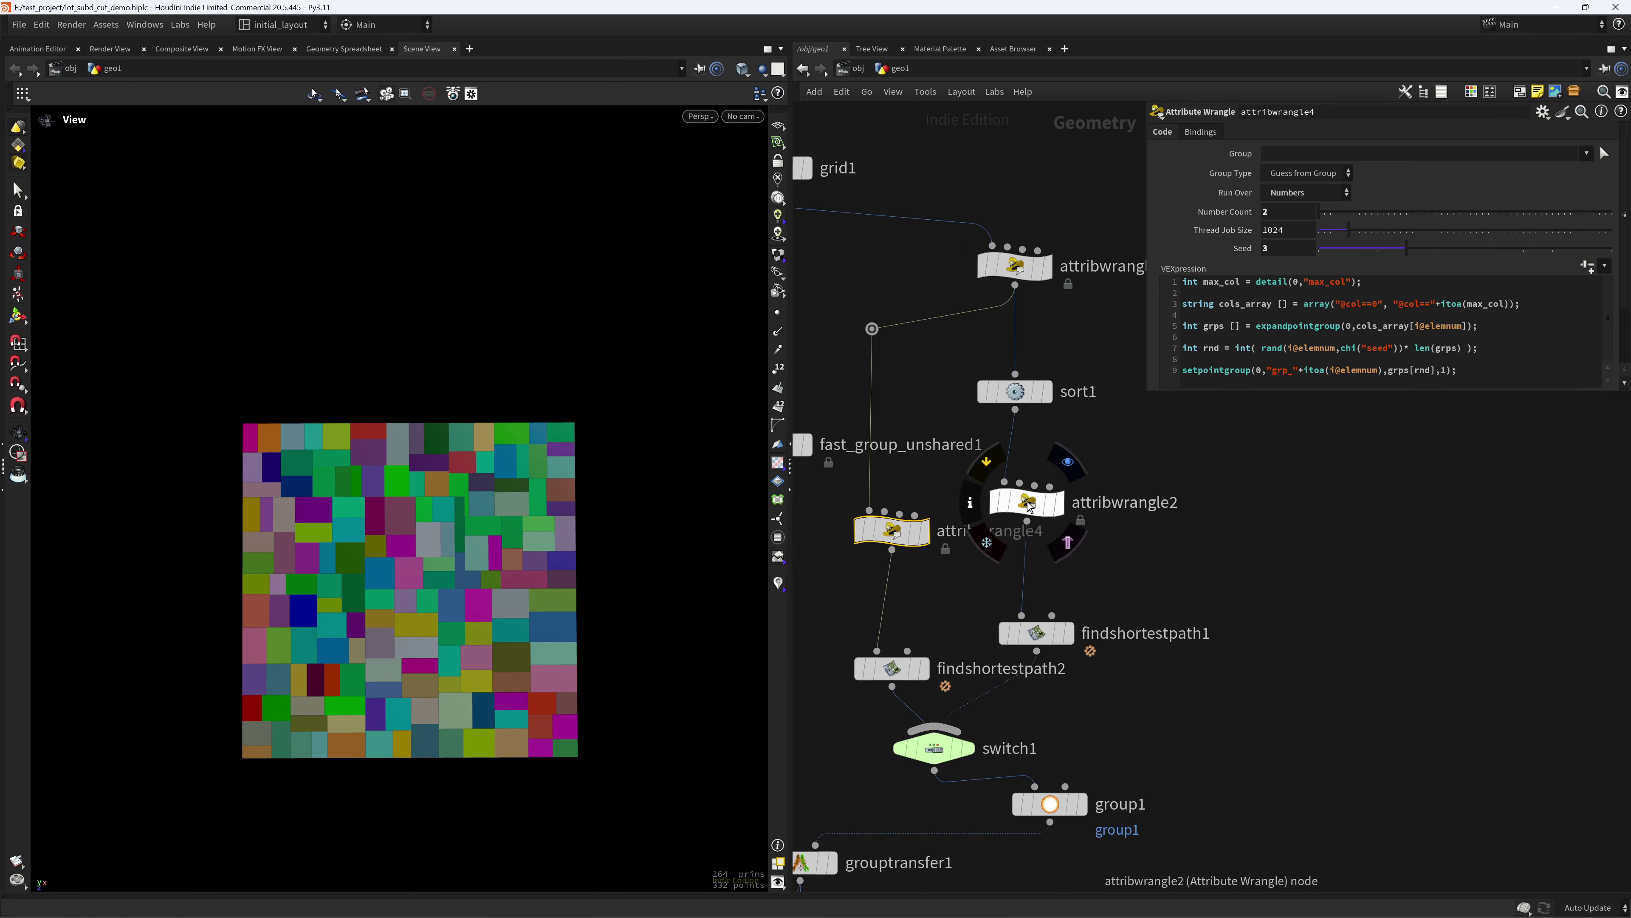
left_click_drag(1028, 506, 1039, 551)
double_click(912, 445)
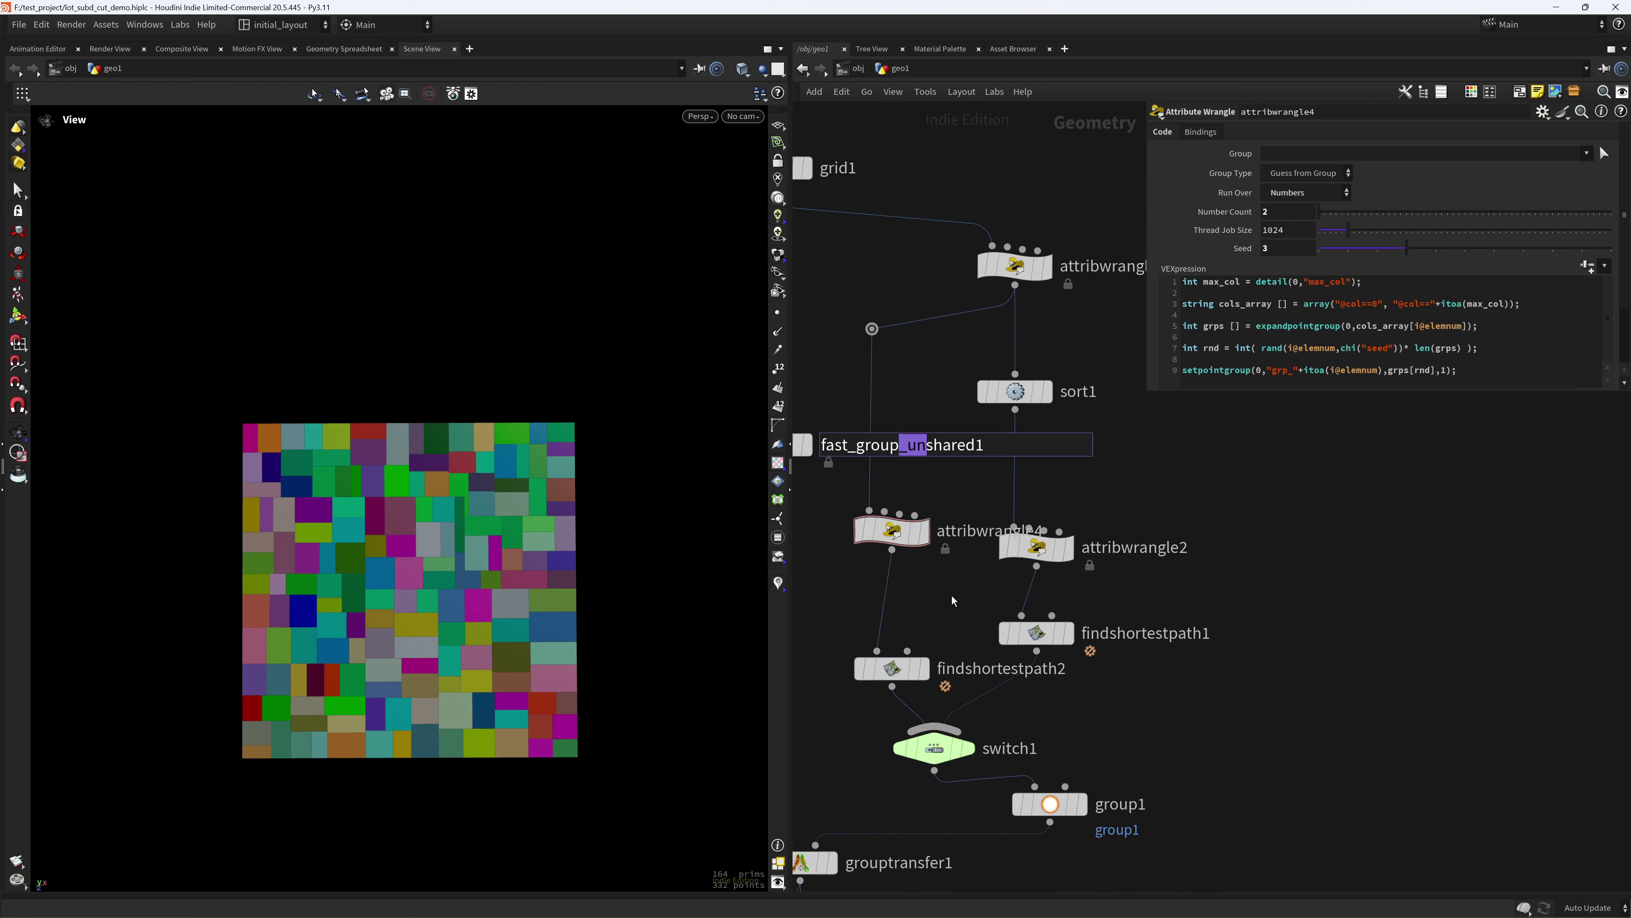
key("Escape")
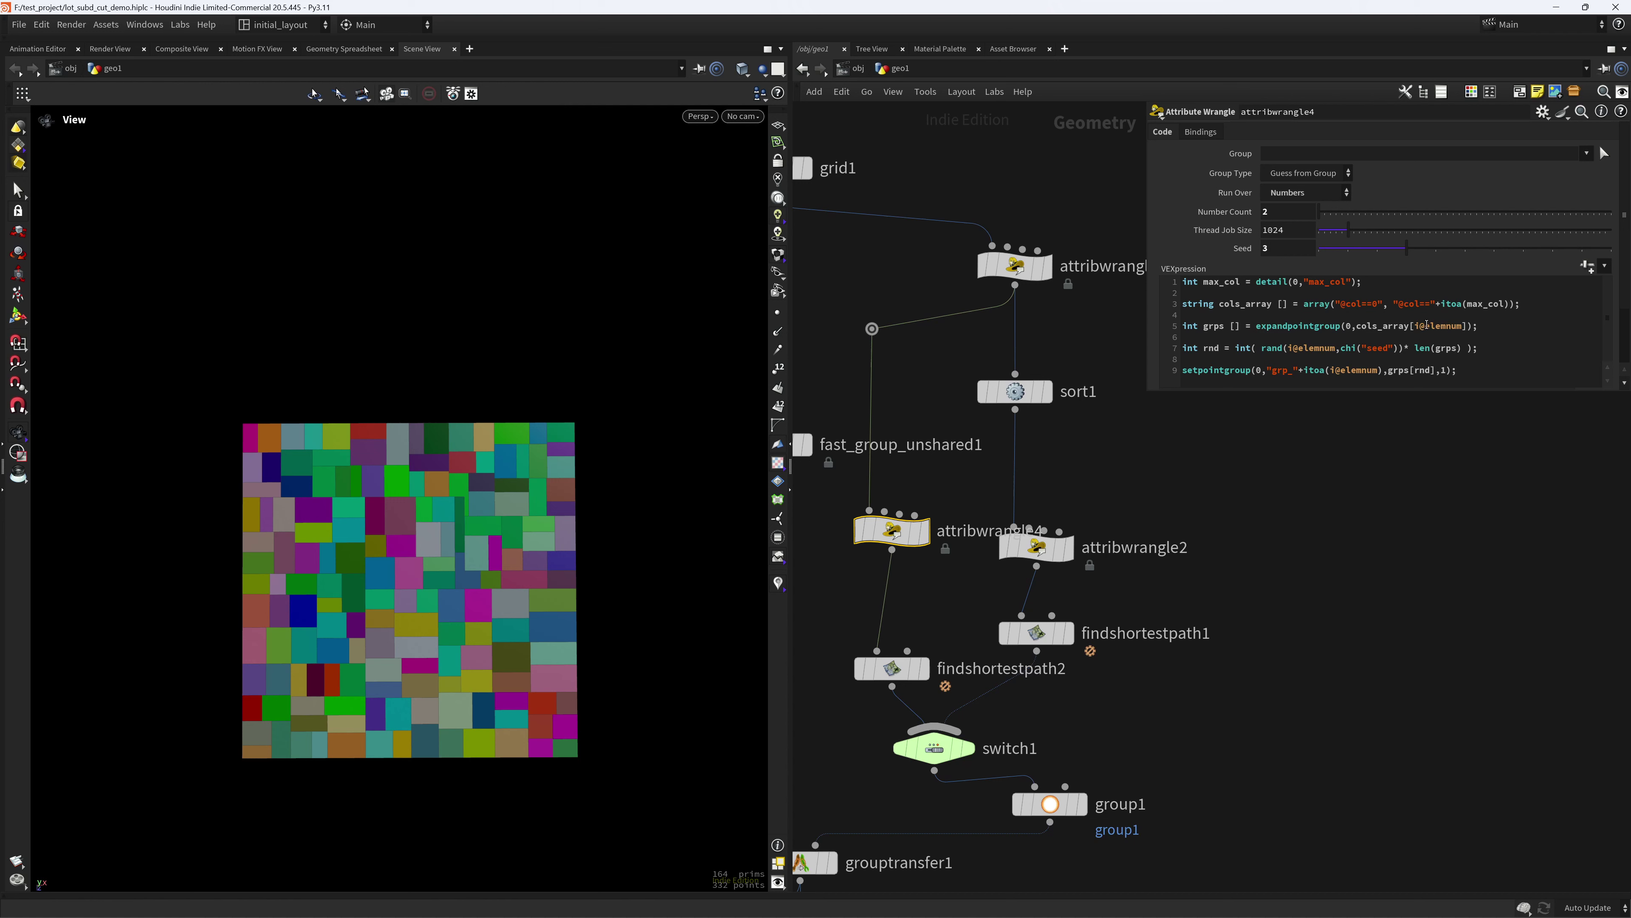
- Compare the expandpointgroup code in attribwrangle4 with attribwrangle2's, and review the network down to attribwrangle3
left_click_drag(1272, 326, 1330, 325)
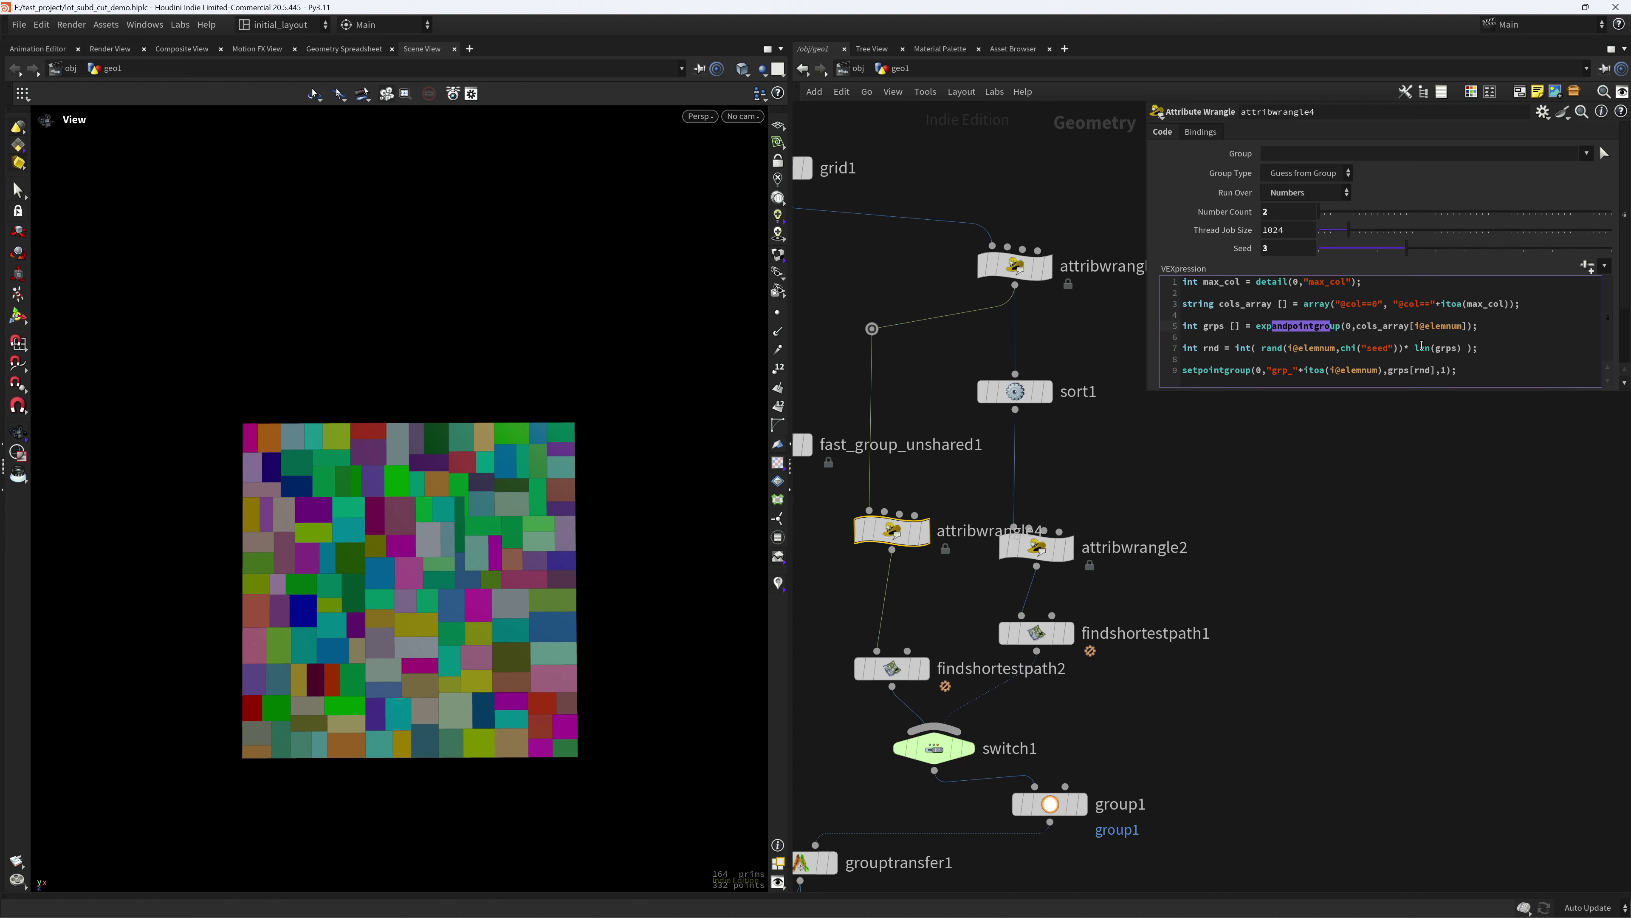
middle_click_drag(1184, 485, 1137, 515)
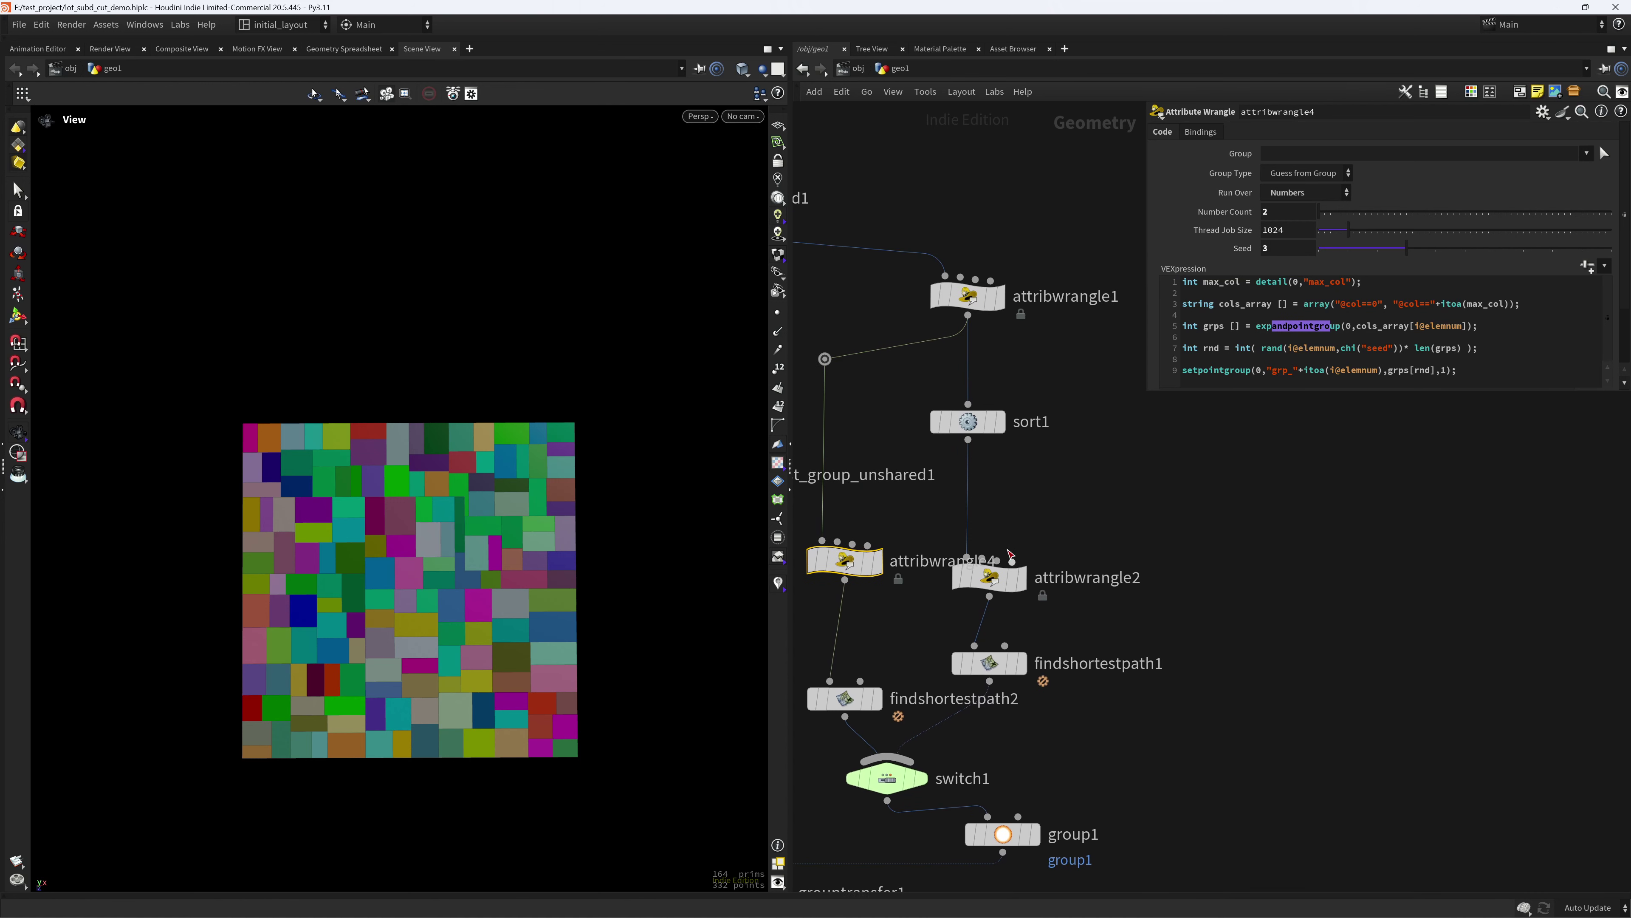
left_click(989, 577)
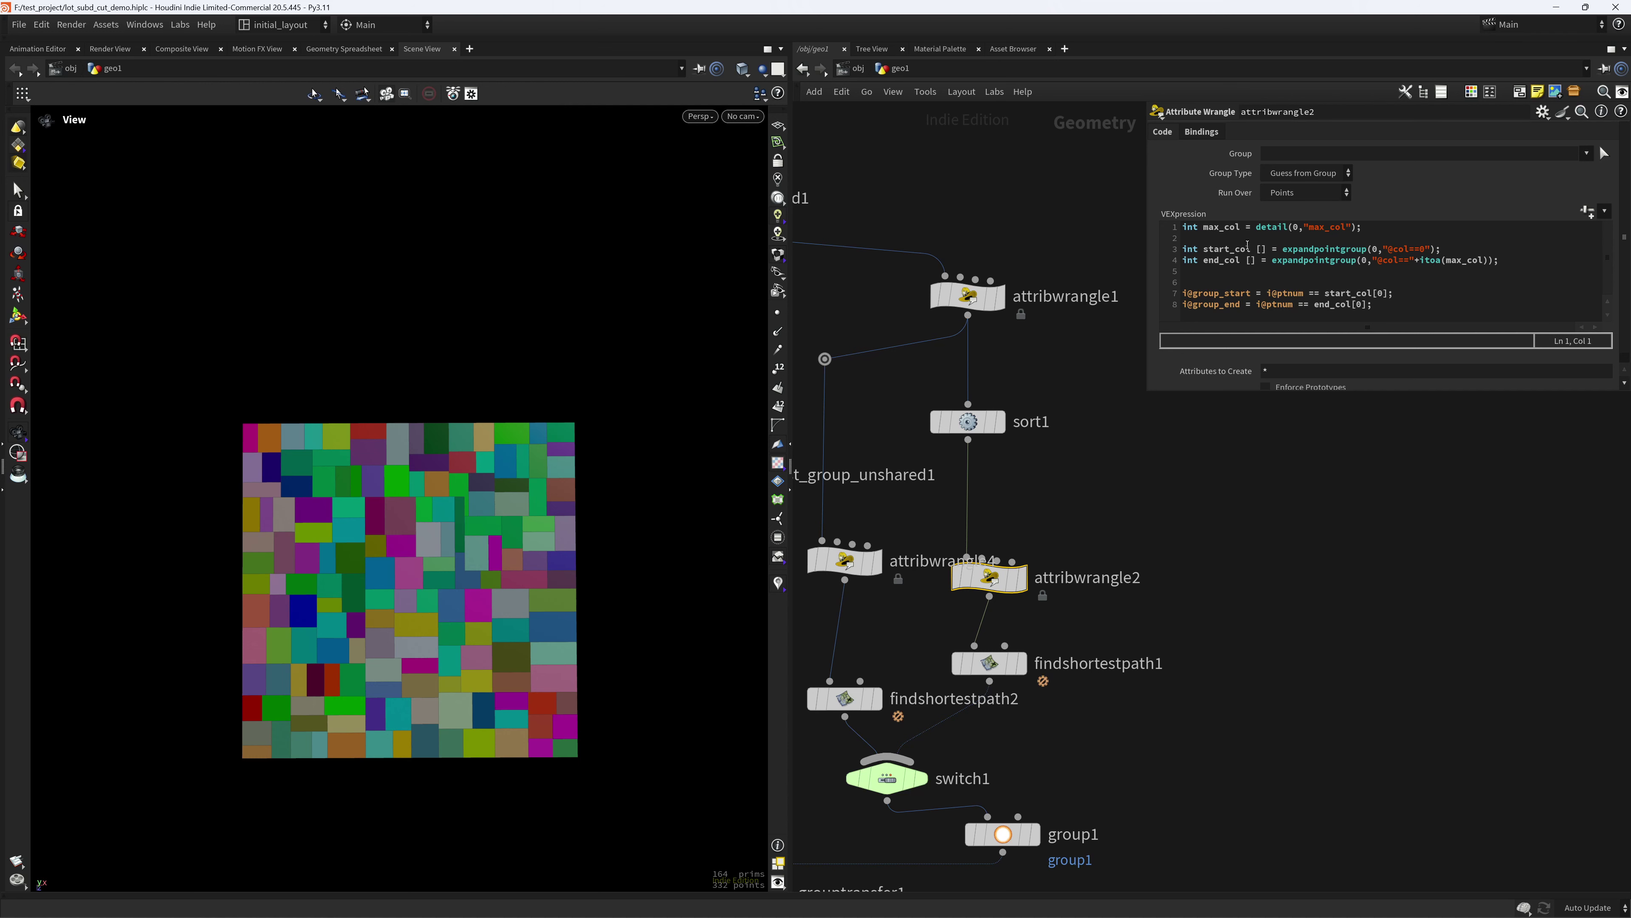
scroll(1071, 503, "down", 2)
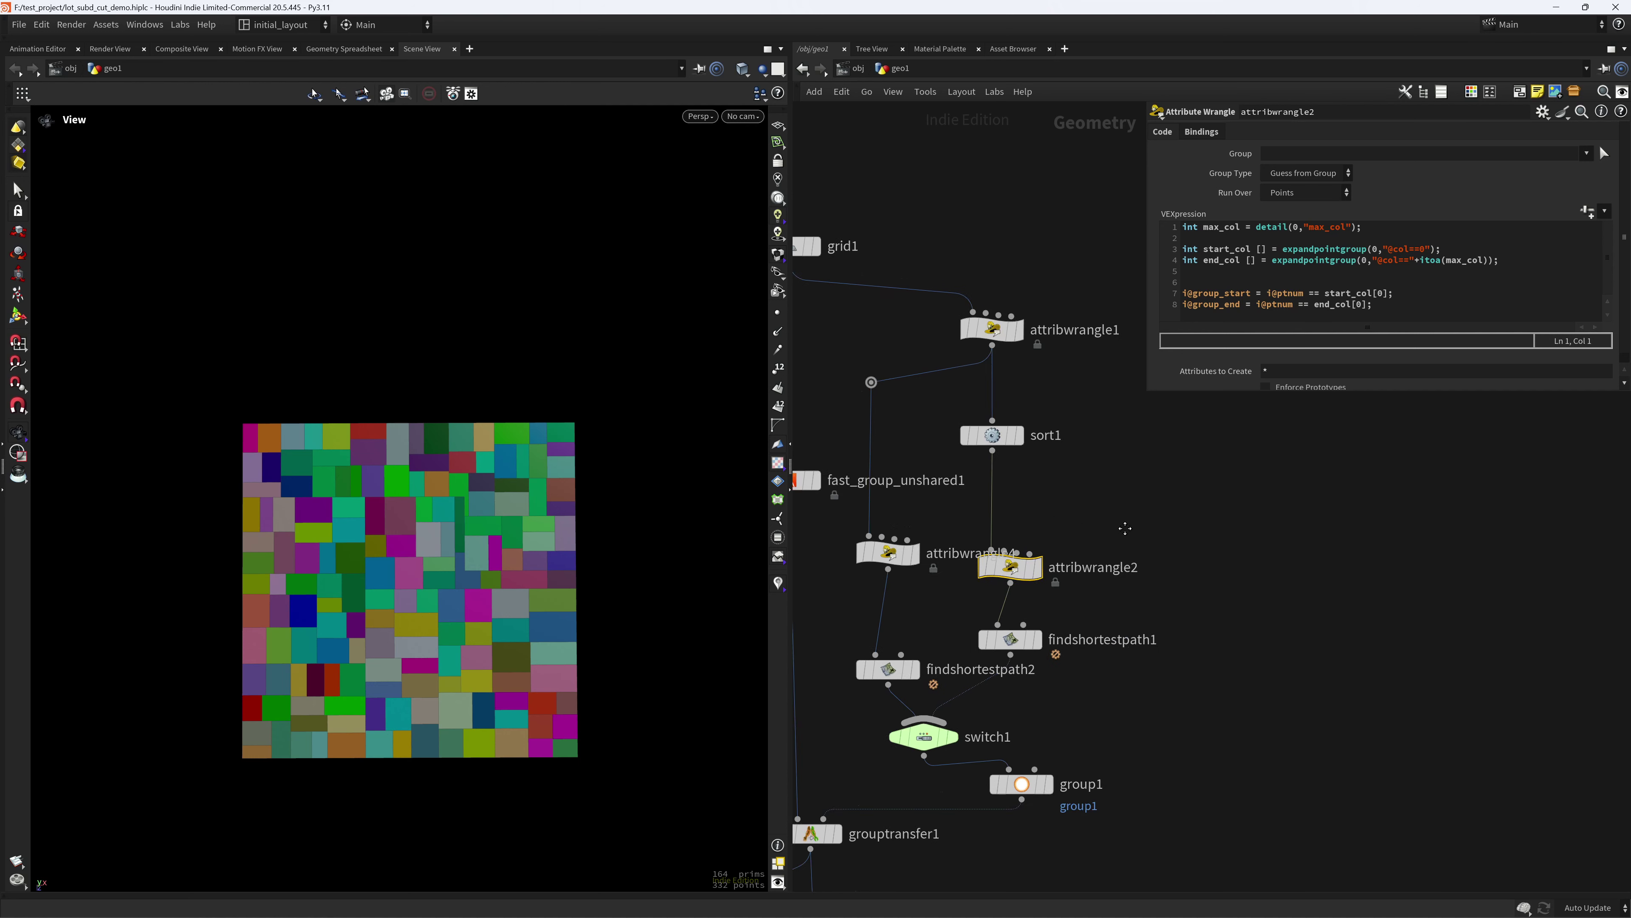
middle_click_drag(923, 599, 1020, 576)
left_click(980, 530)
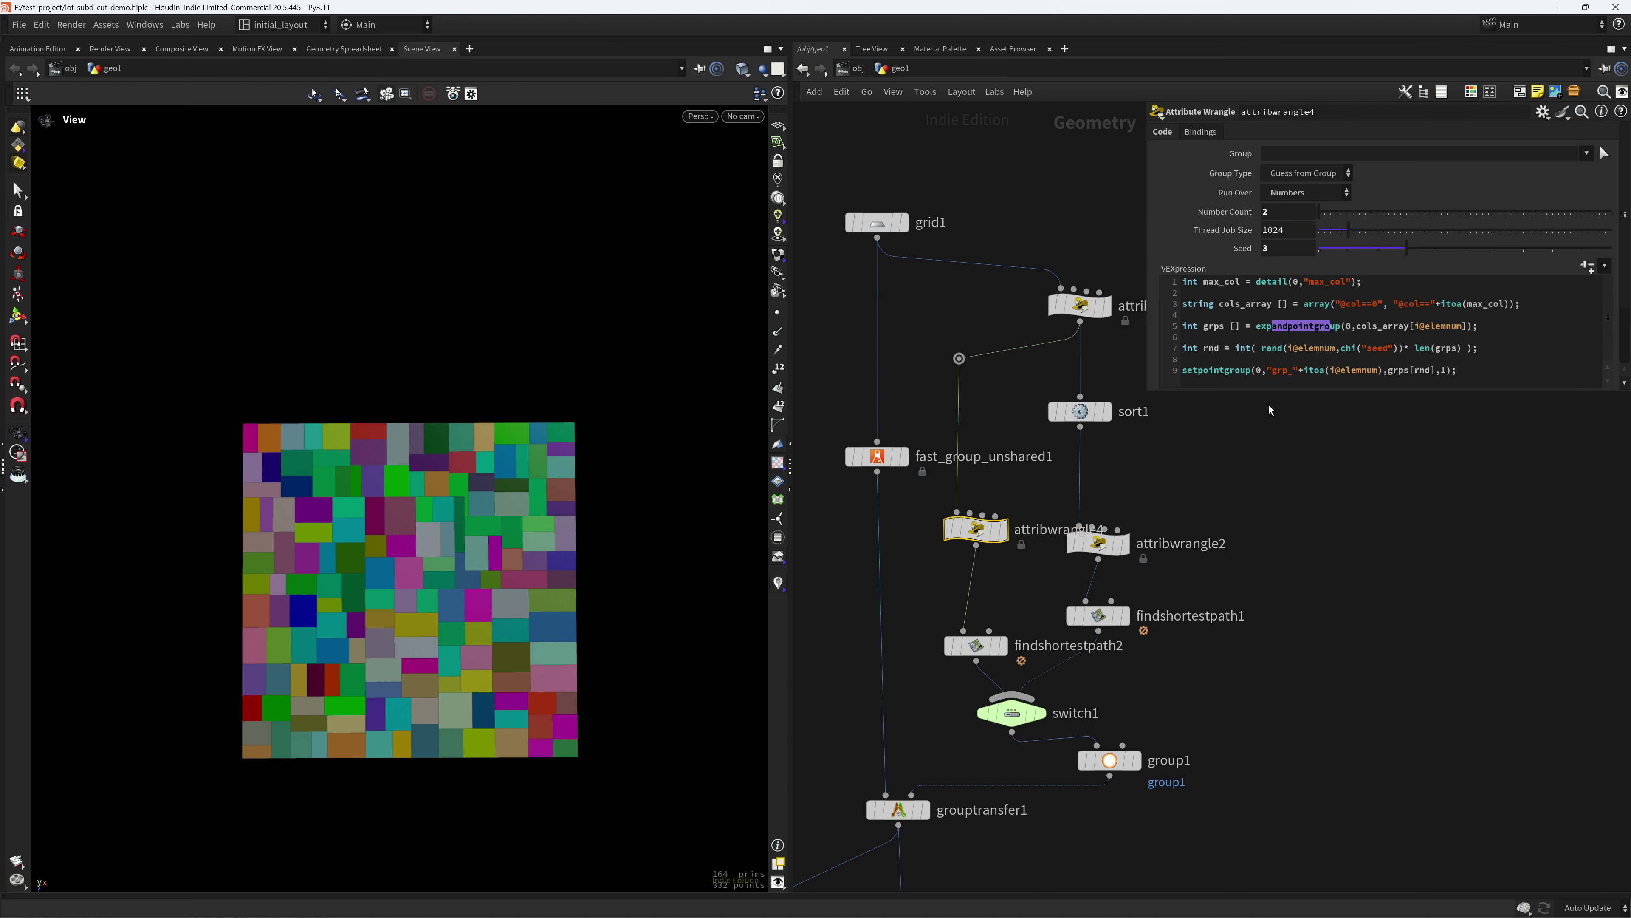
scroll(1173, 493, "down", 2)
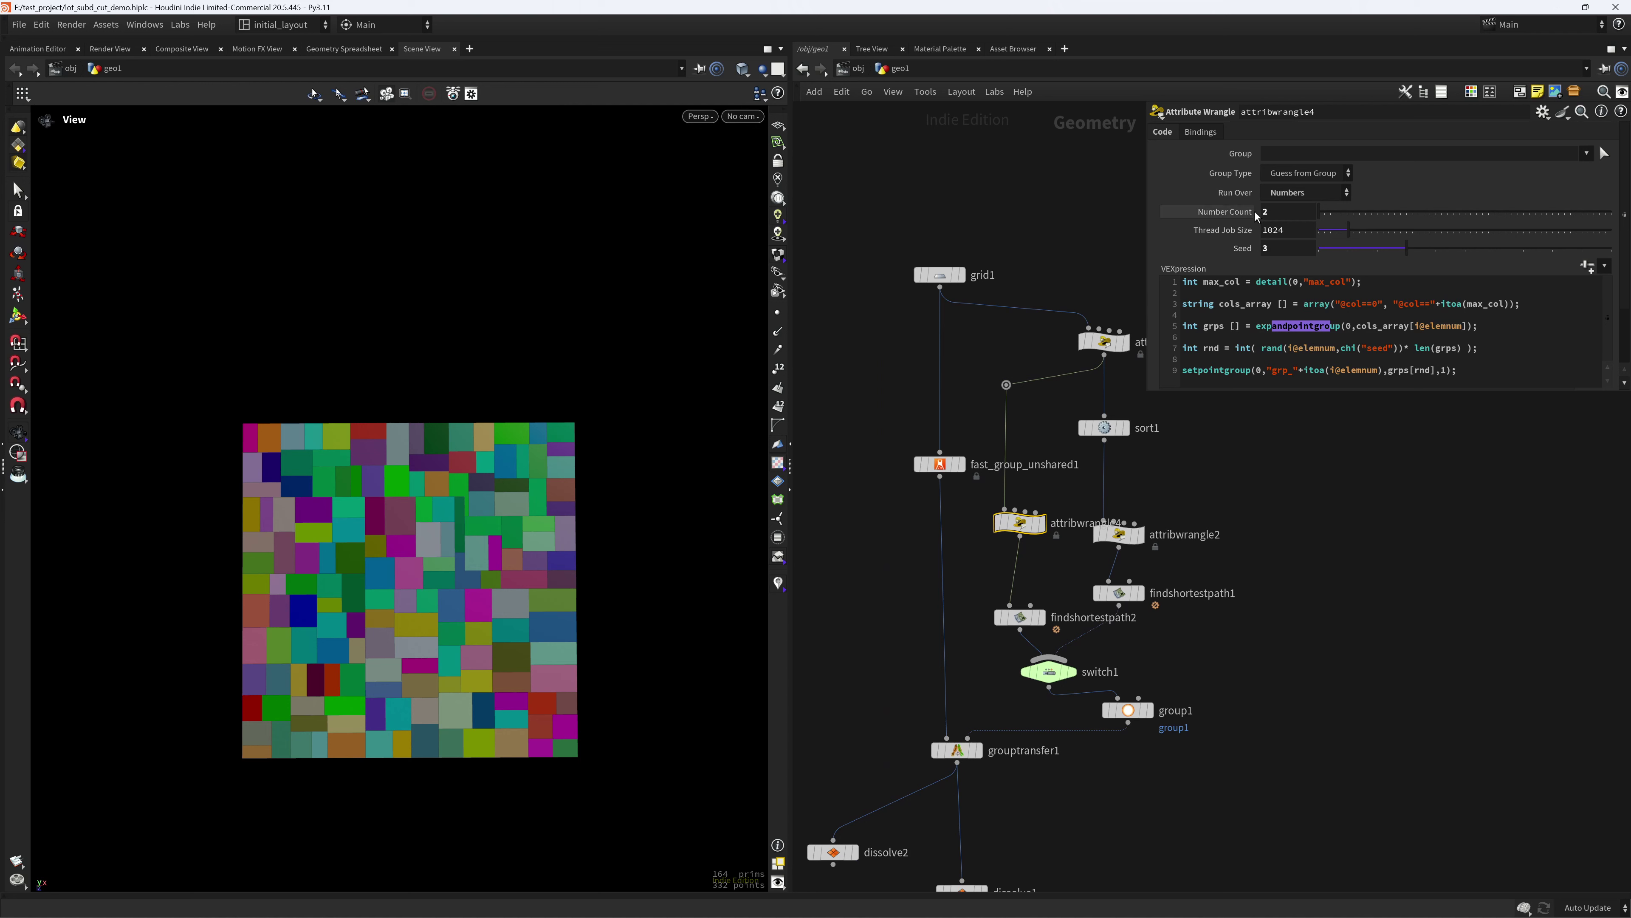
scroll(1212, 489, "down", 2)
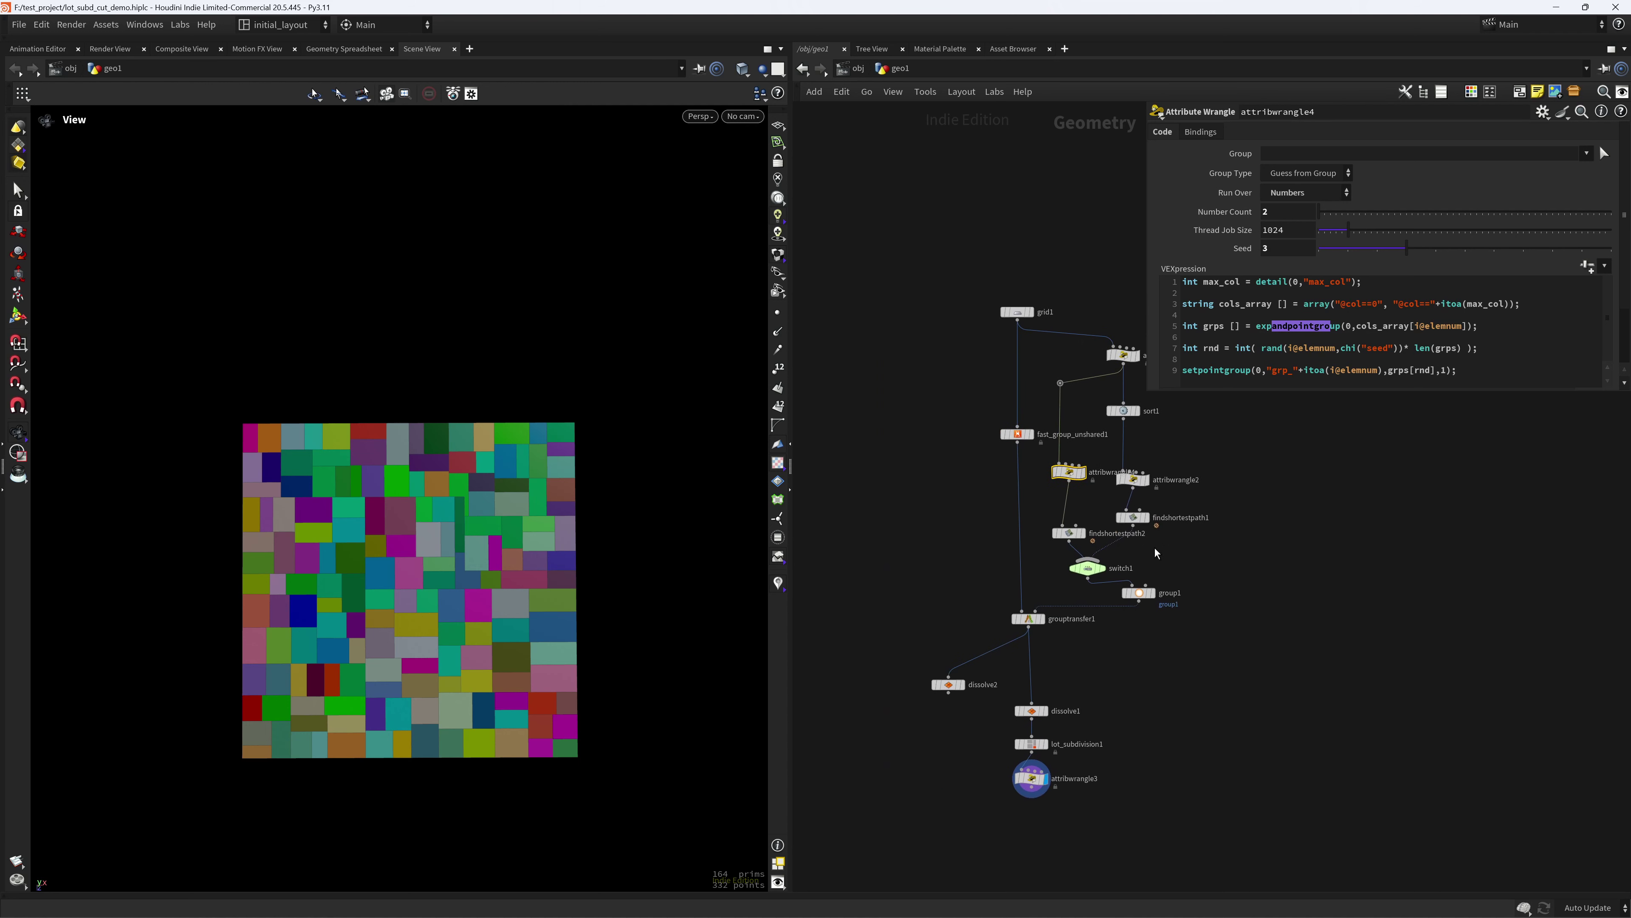
middle_click_drag(1087, 688, 1094, 598)
left_click(1026, 718)
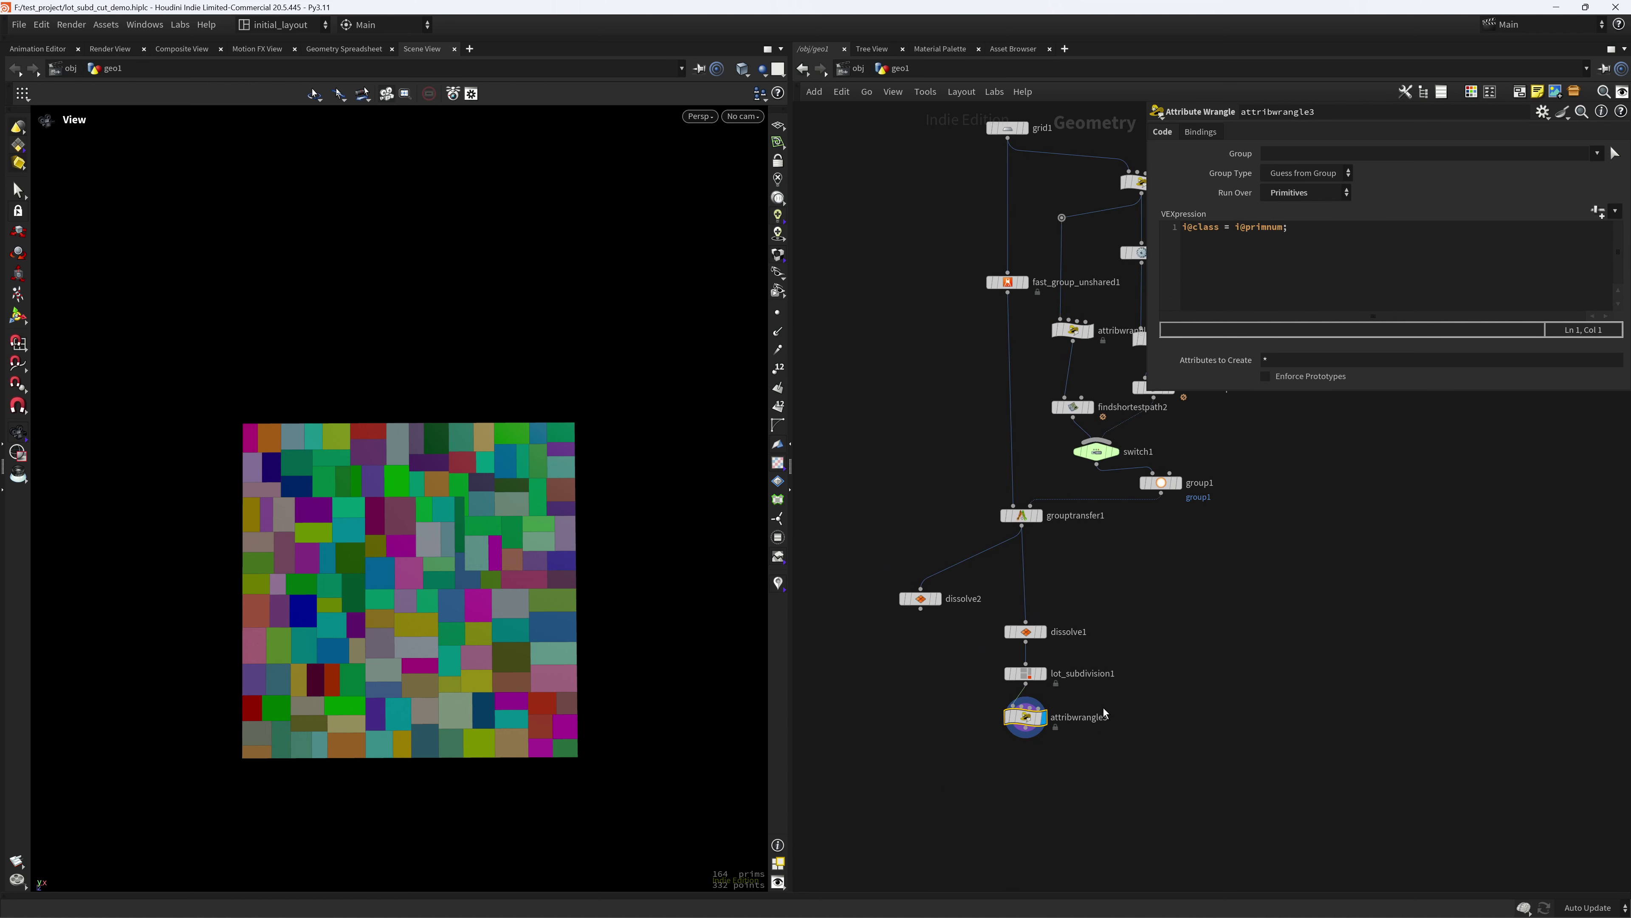